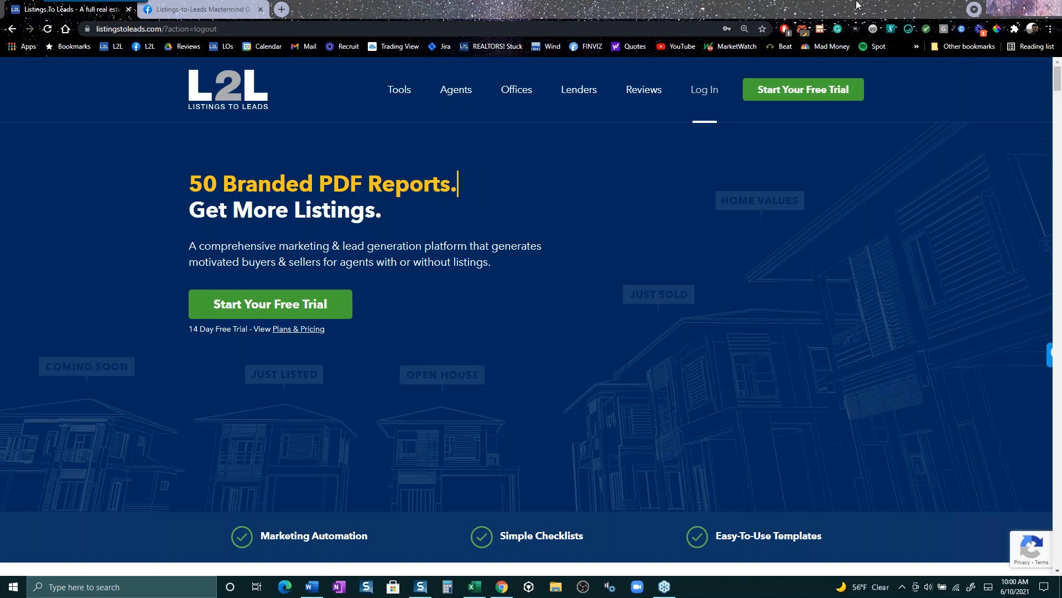
- Leave the Listings-to-Leads Mastermind Group page for the Facebook home news feed
{"action": "left_click", "coordinate": [217, 12]}
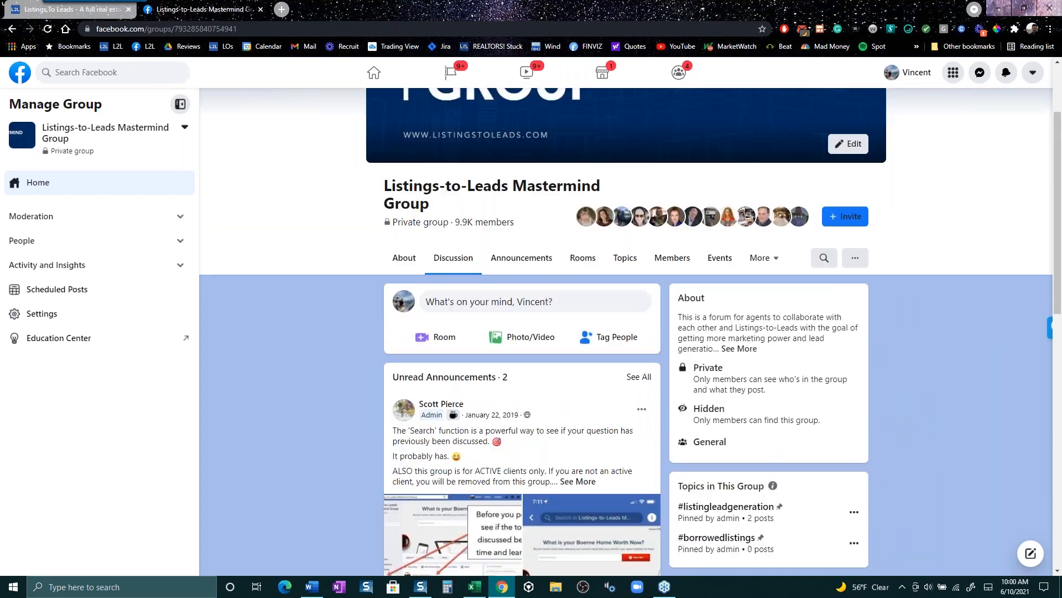
{"action": "scroll", "coordinate": [954, 240], "scroll_direction": "up", "scroll_amount": 3}
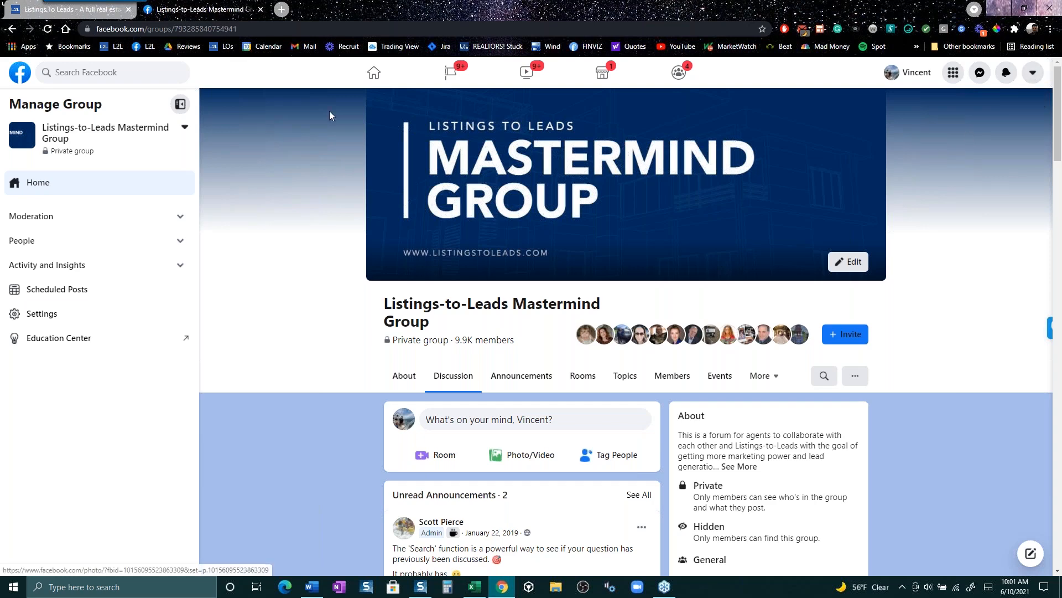
{"action": "left_click", "coordinate": [374, 74]}
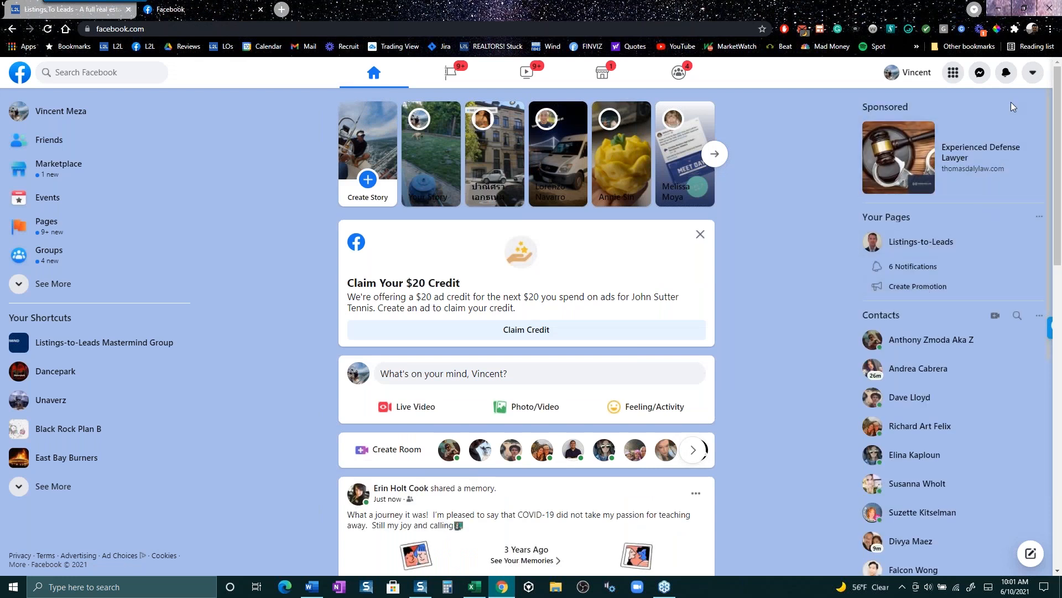
{"action": "left_click", "coordinate": [1033, 76]}
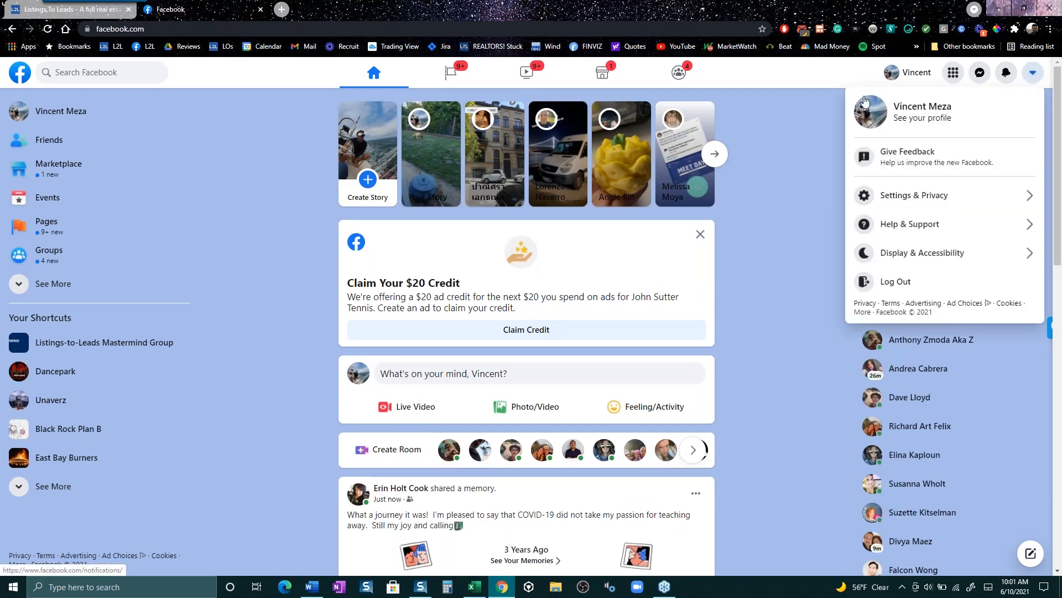
{"action": "left_click", "coordinate": [49, 230]}
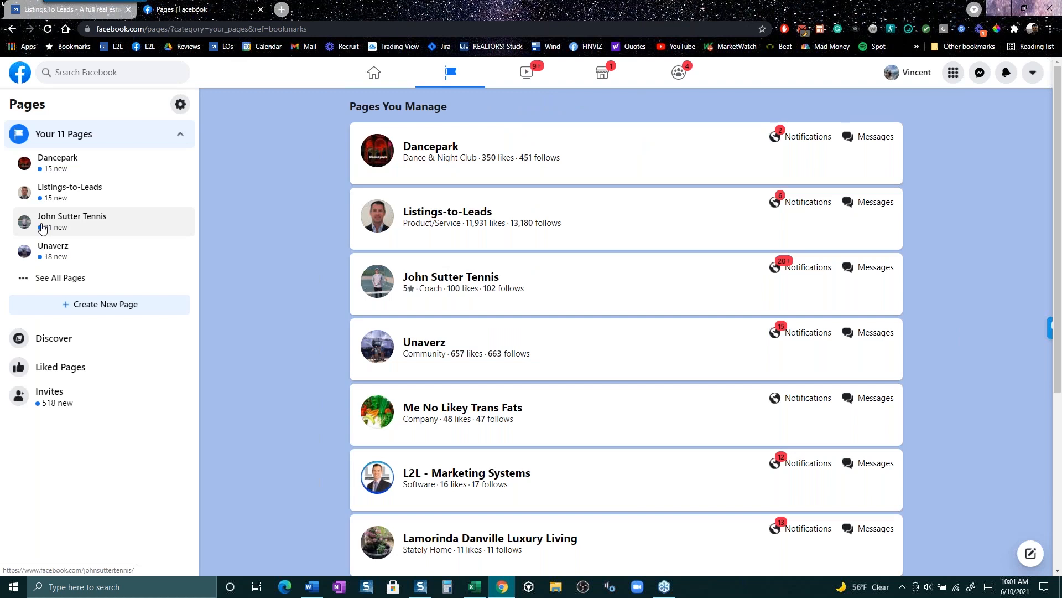
{"action": "left_click", "coordinate": [102, 308]}
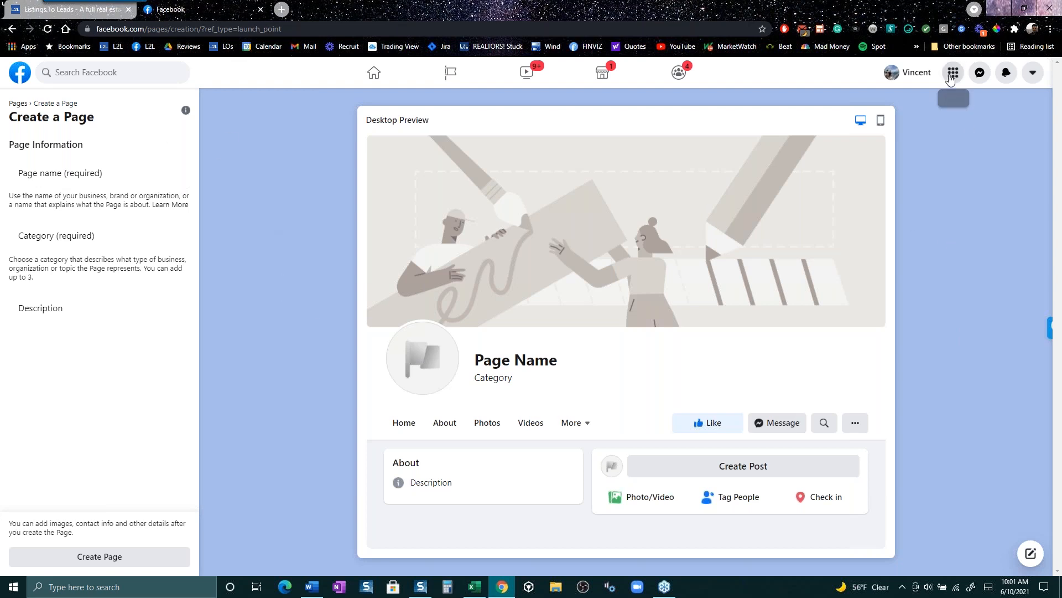
{"action": "left_click", "coordinate": [952, 75]}
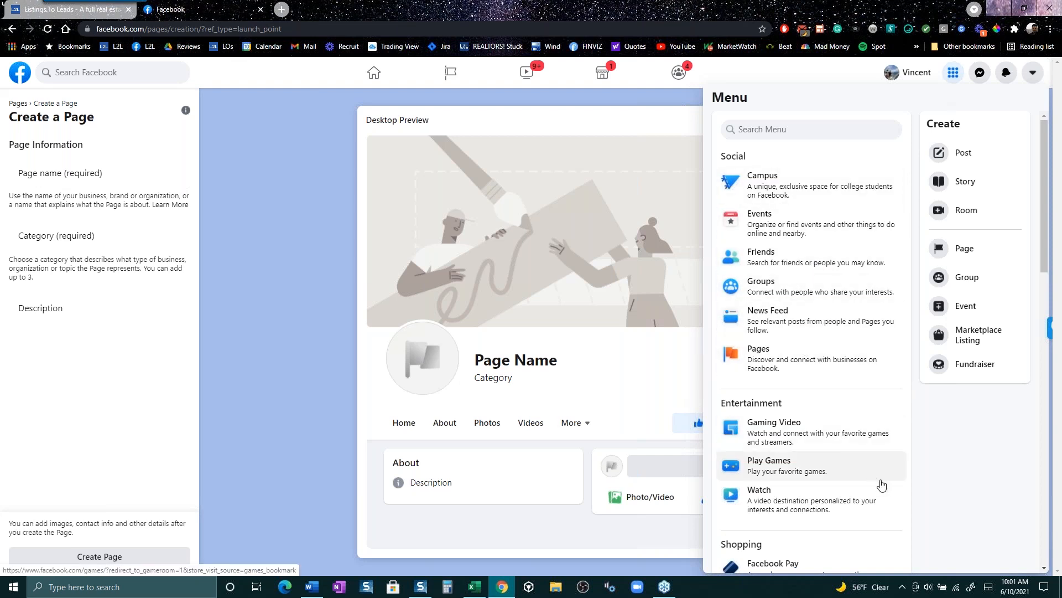
{"action": "left_click", "coordinate": [308, 225]}
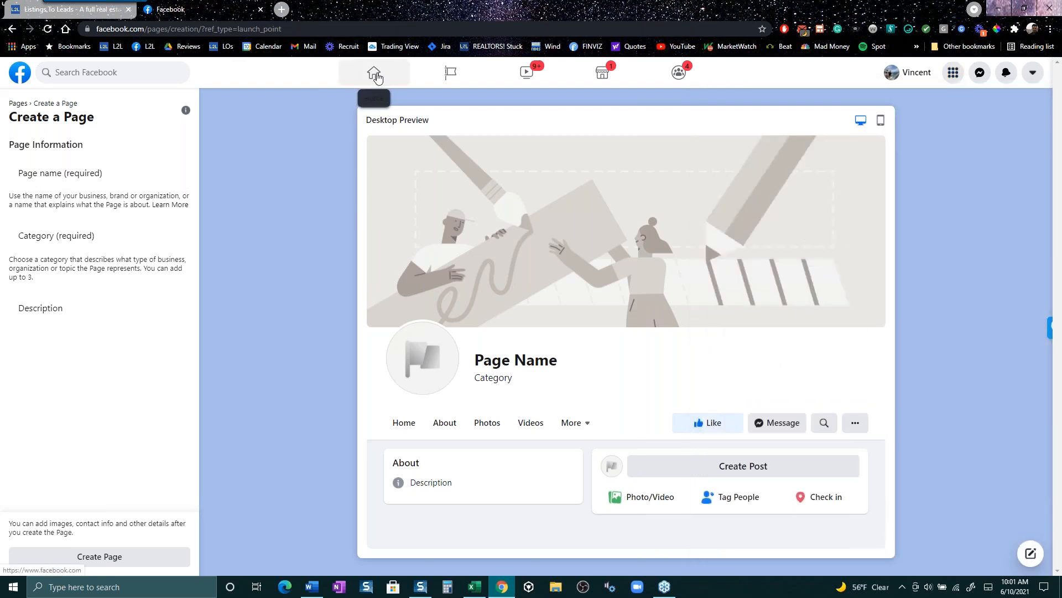
{"action": "left_click", "coordinate": [376, 76]}
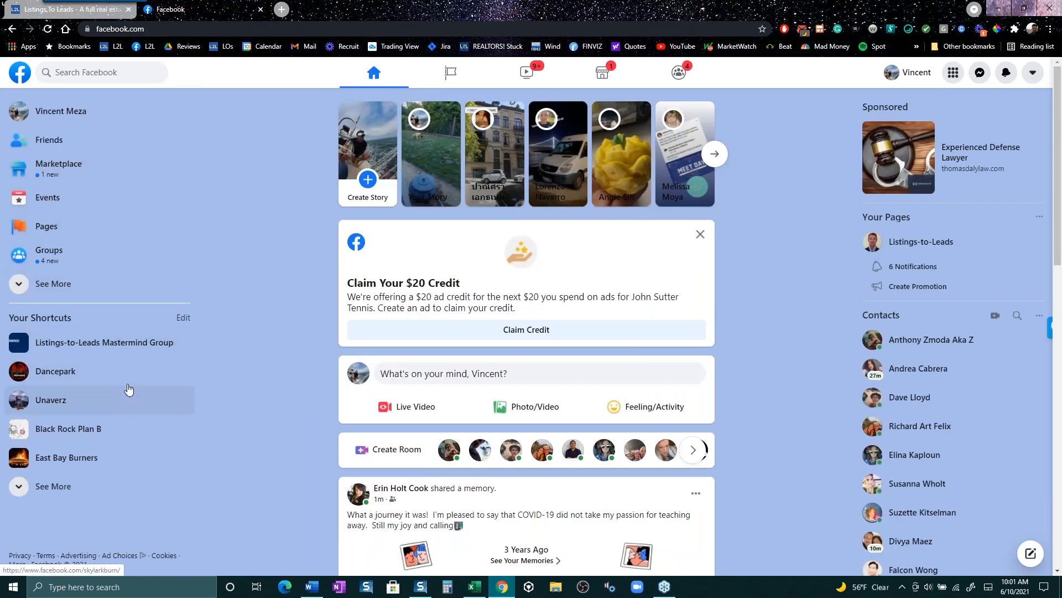
- Open the Mastermind Group, find the 171-leads-in-7-days post and highlight its 300-lead goal
{"action": "left_click", "coordinate": [101, 340]}
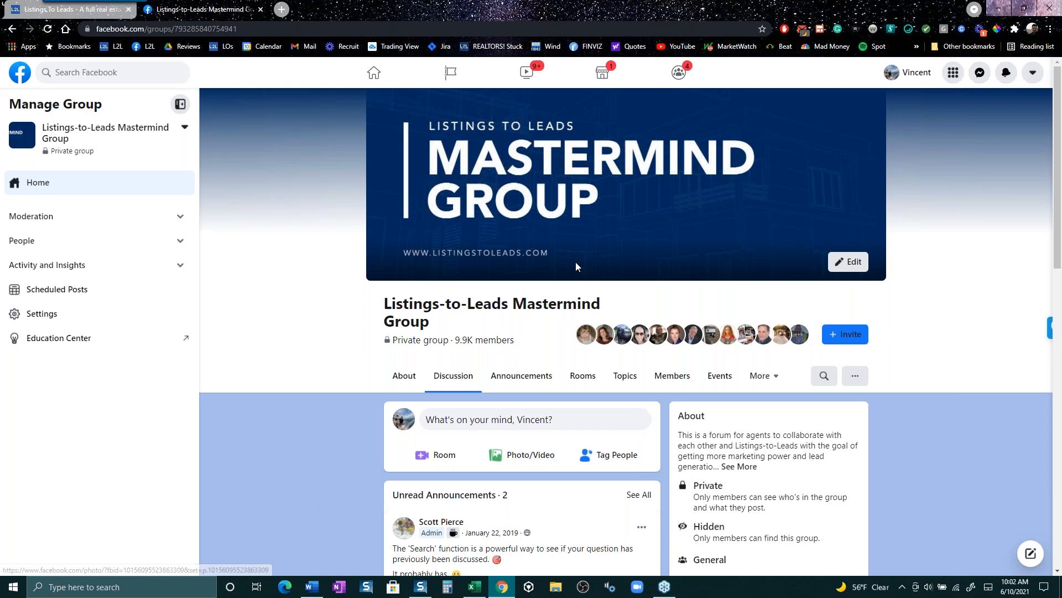
{"action": "scroll", "coordinate": [574, 267], "scroll_direction": "down", "scroll_amount": 5}
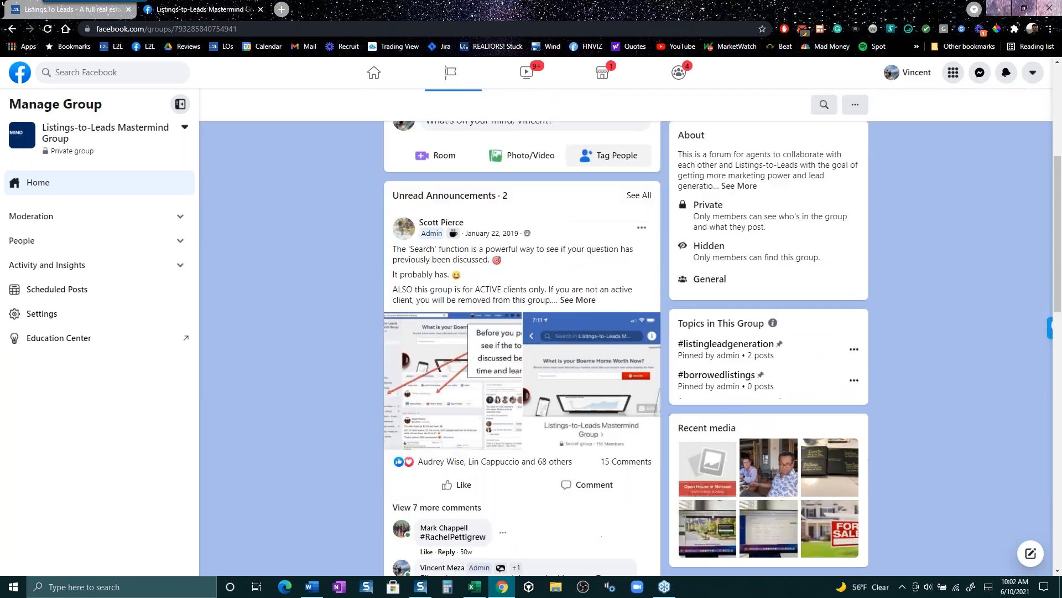
{"action": "scroll", "coordinate": [522, 349], "scroll_direction": "down", "scroll_amount": 12}
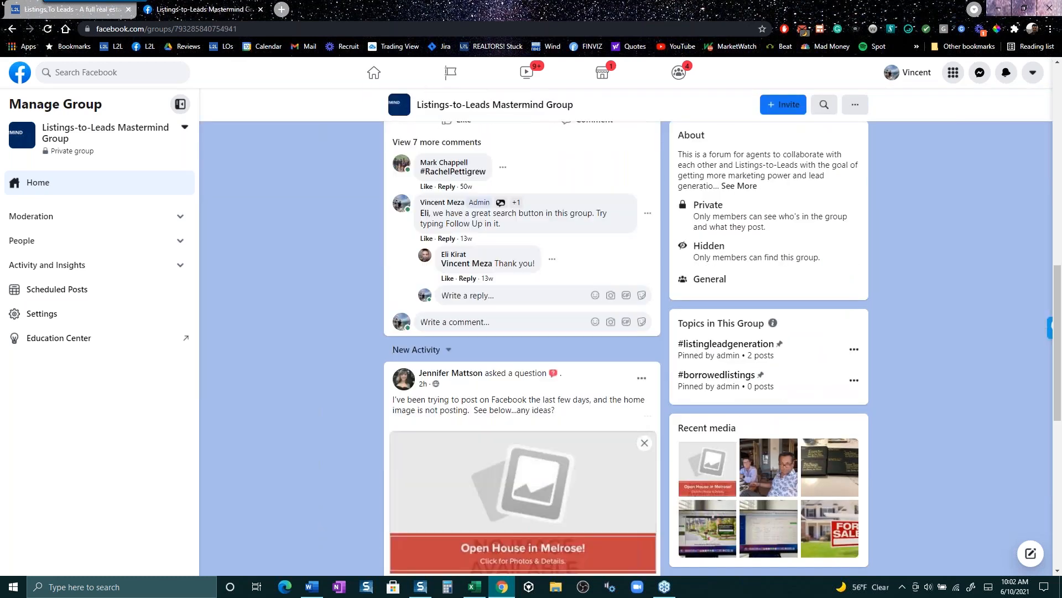
{"action": "scroll", "coordinate": [558, 270], "scroll_direction": "down", "scroll_amount": 5}
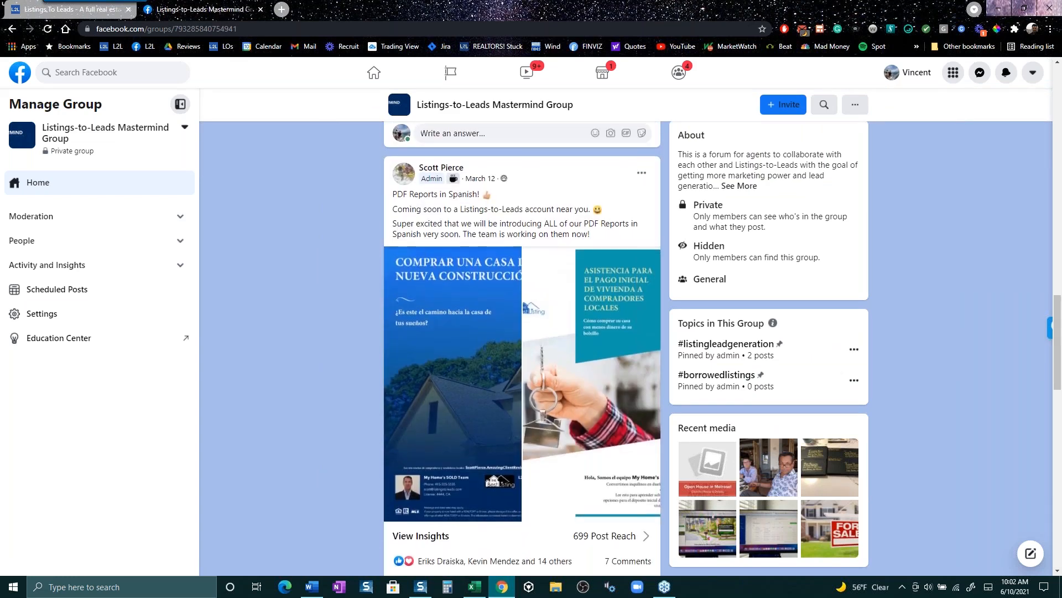
{"action": "scroll", "coordinate": [553, 277], "scroll_direction": "down", "scroll_amount": 6}
{"action": "scroll", "coordinate": [550, 288], "scroll_direction": "down", "scroll_amount": 4}
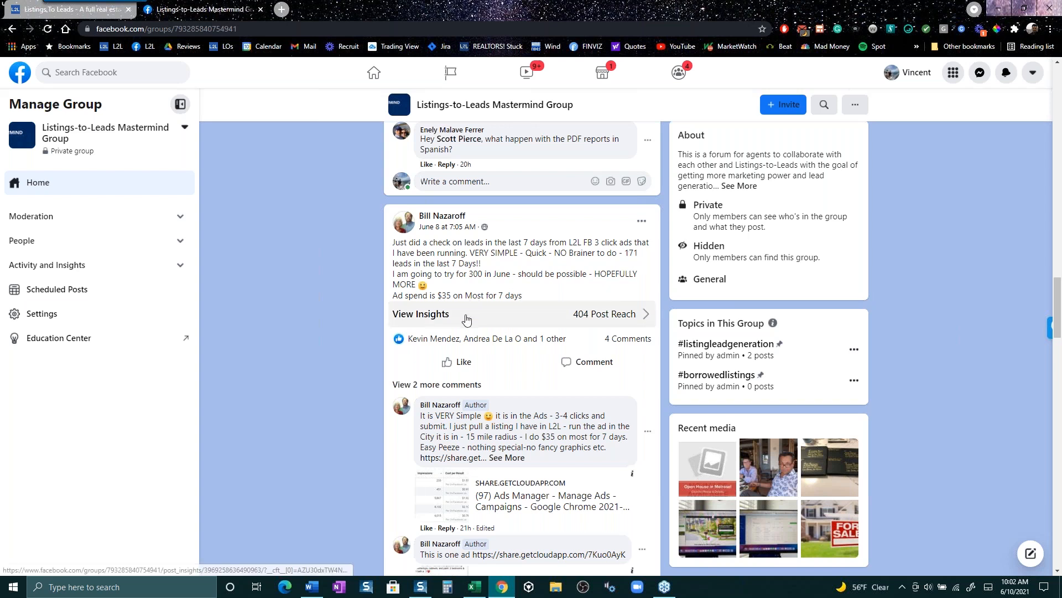
{"action": "scroll", "coordinate": [466, 319], "scroll_direction": "down", "scroll_amount": 1}
{"action": "scroll", "coordinate": [467, 319], "scroll_direction": "down", "scroll_amount": 2}
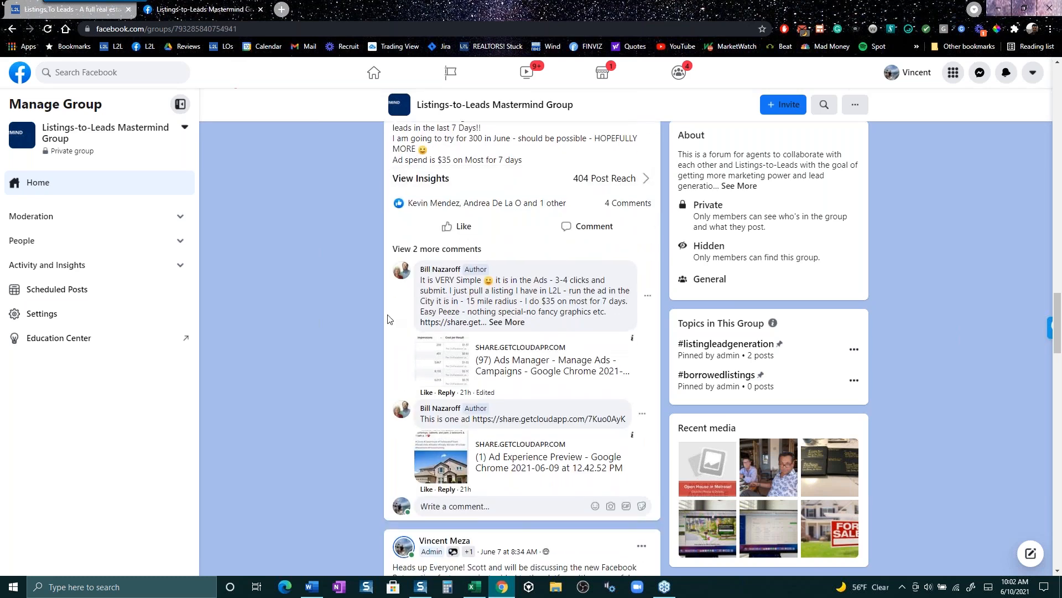
{"action": "scroll", "coordinate": [389, 318], "scroll_direction": "up", "scroll_amount": 2}
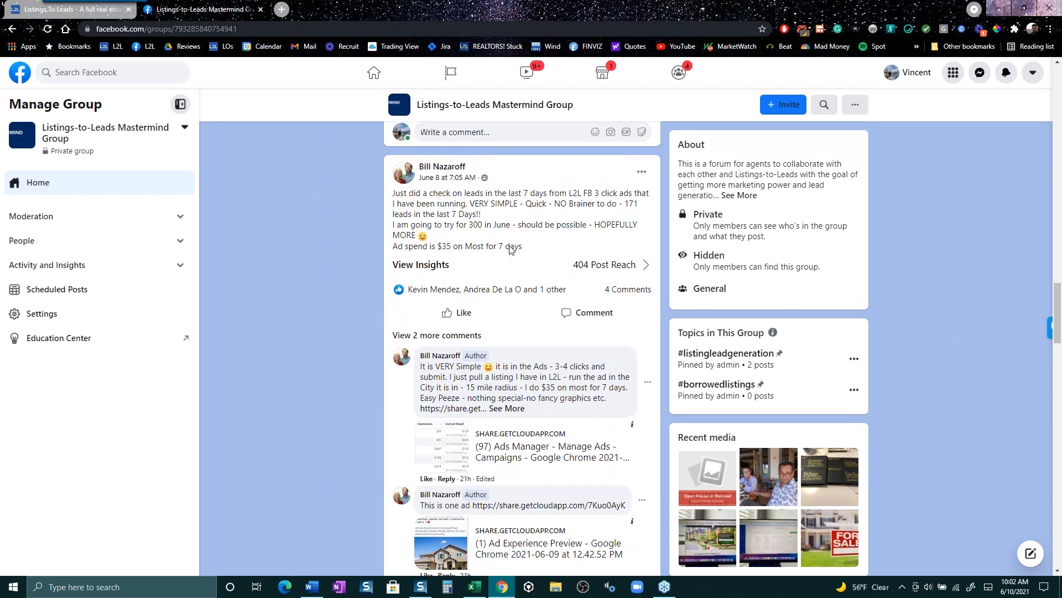
{"action": "left_click_drag", "start_coordinate": [494, 224], "coordinate": [449, 227]}
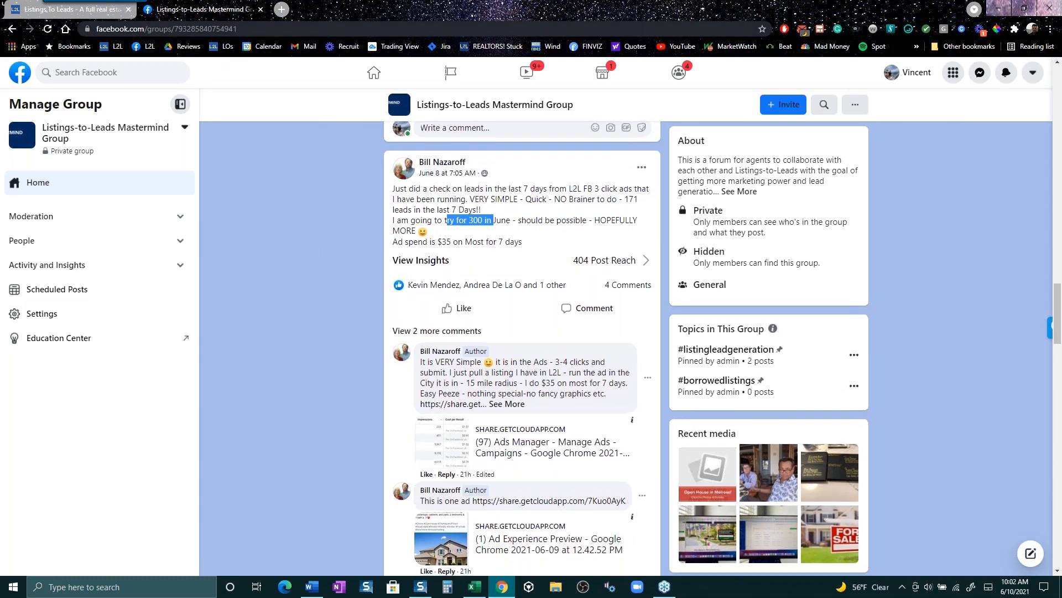
- Log in to Listings to Leads with the saved Chrome account credentials
{"action": "left_click", "coordinate": [84, 17]}
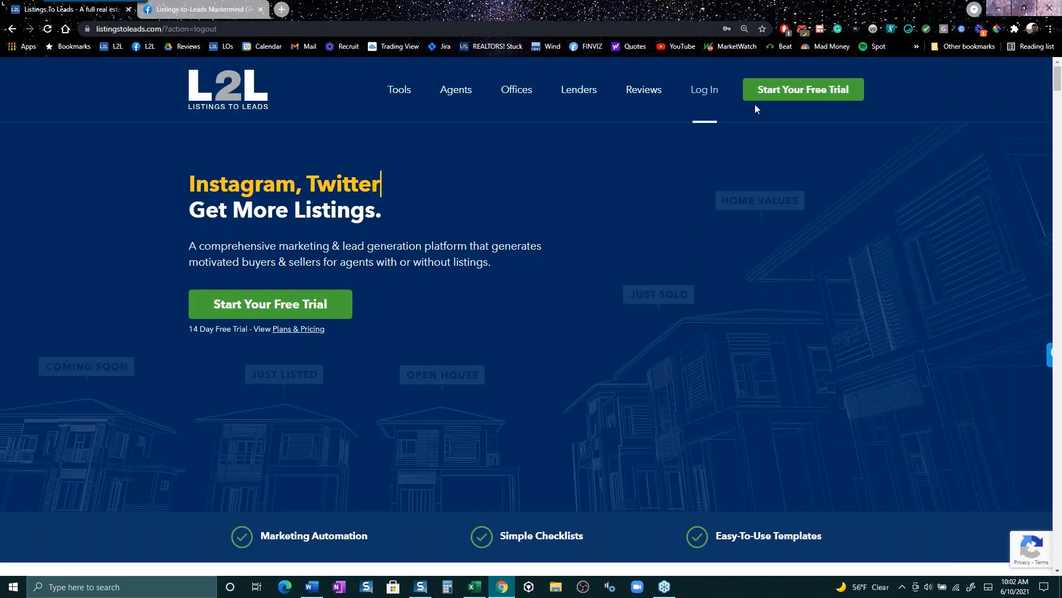
{"action": "left_click", "coordinate": [709, 91]}
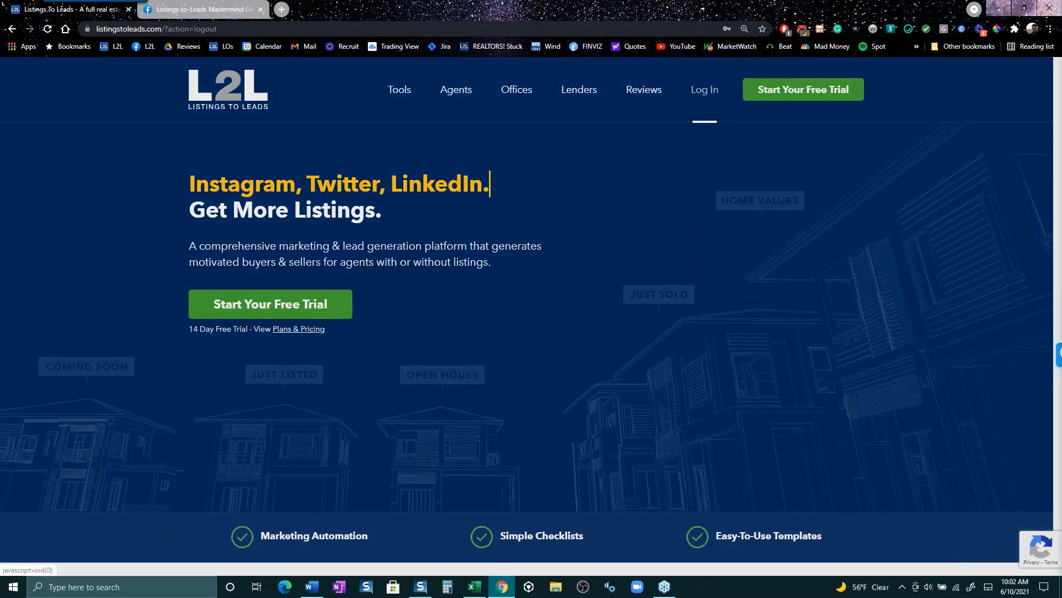
{"action": "left_click", "coordinate": [547, 293]}
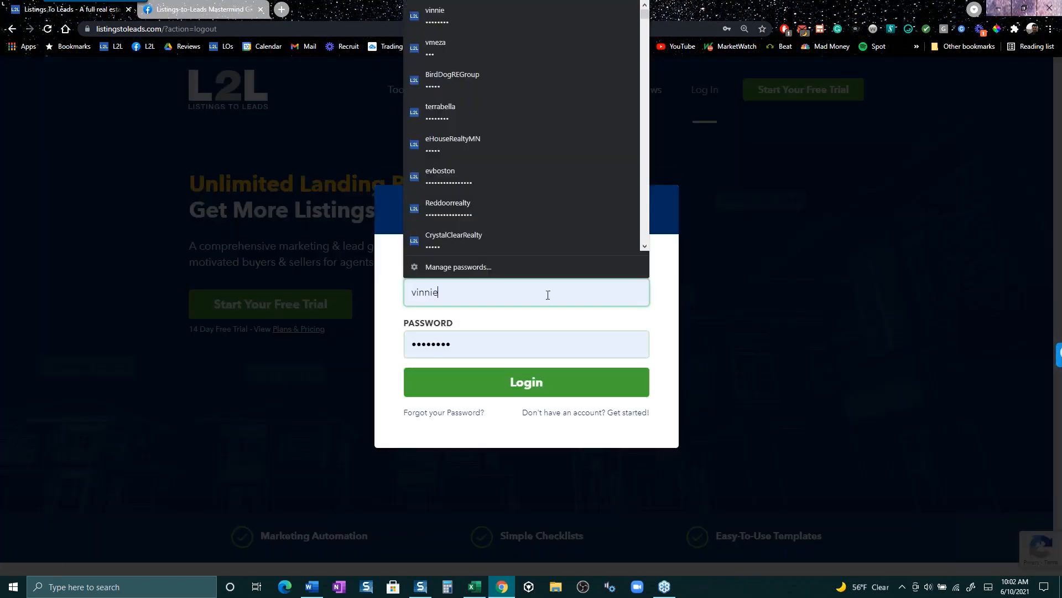
{"action": "left_click", "coordinate": [451, 51]}
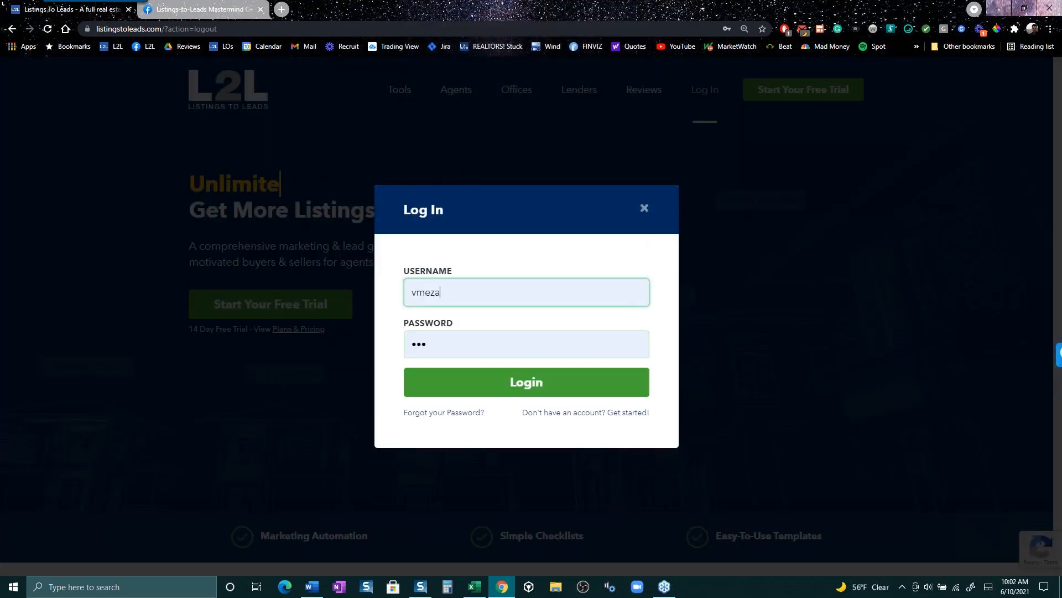
{"action": "left_click", "coordinate": [542, 382]}
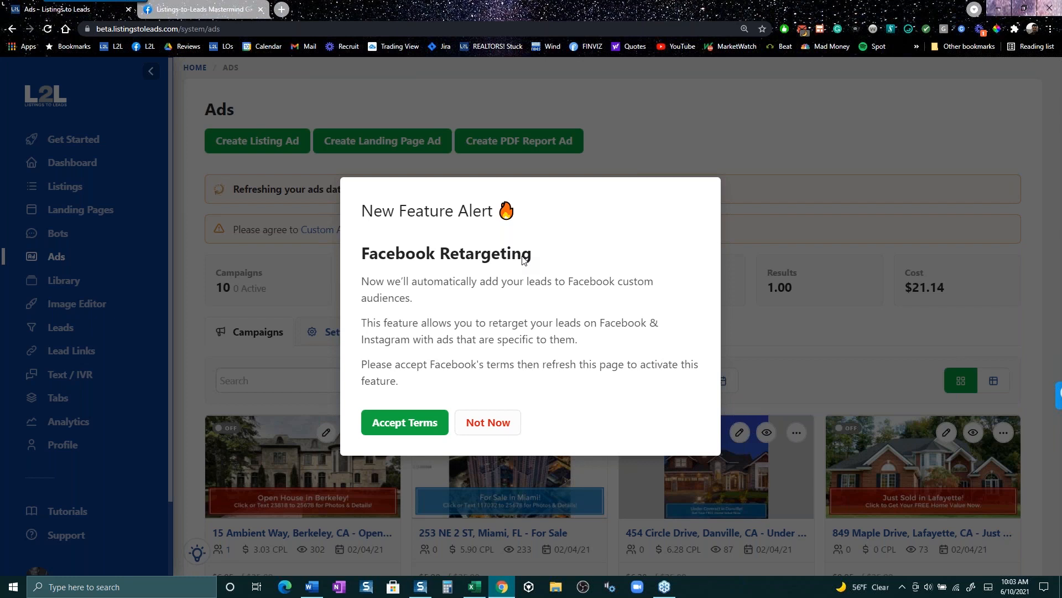
- Dismiss the Facebook Retargeting New Feature Alert with Not Now
{"action": "left_click", "coordinate": [494, 427]}
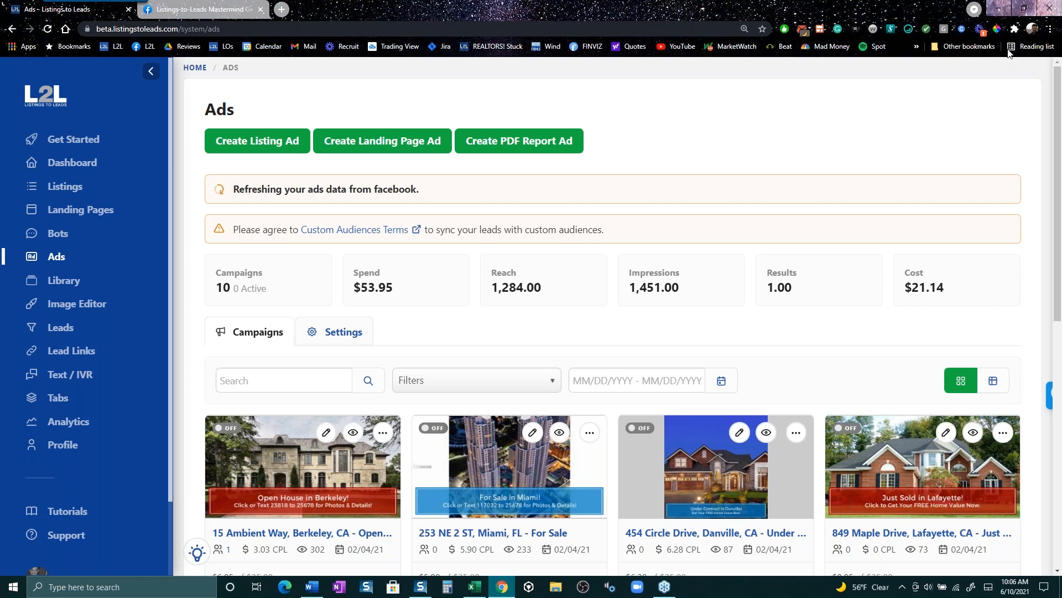
{"action": "left_click", "coordinate": [1050, 37]}
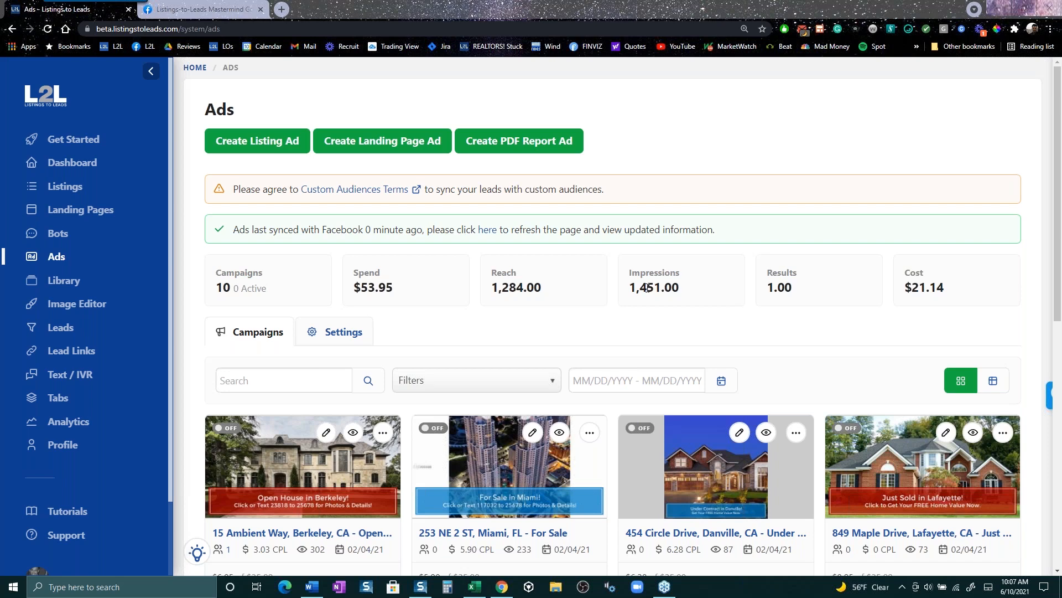
{"action": "scroll", "coordinate": [515, 370], "scroll_direction": "down", "scroll_amount": 6}
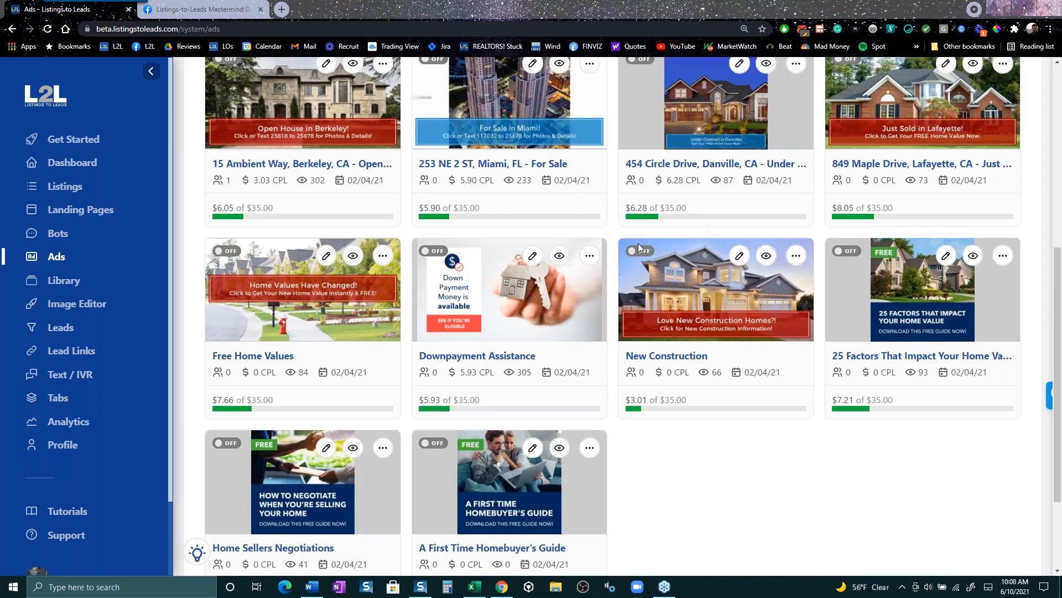
{"action": "scroll", "coordinate": [641, 247], "scroll_direction": "up", "scroll_amount": 3}
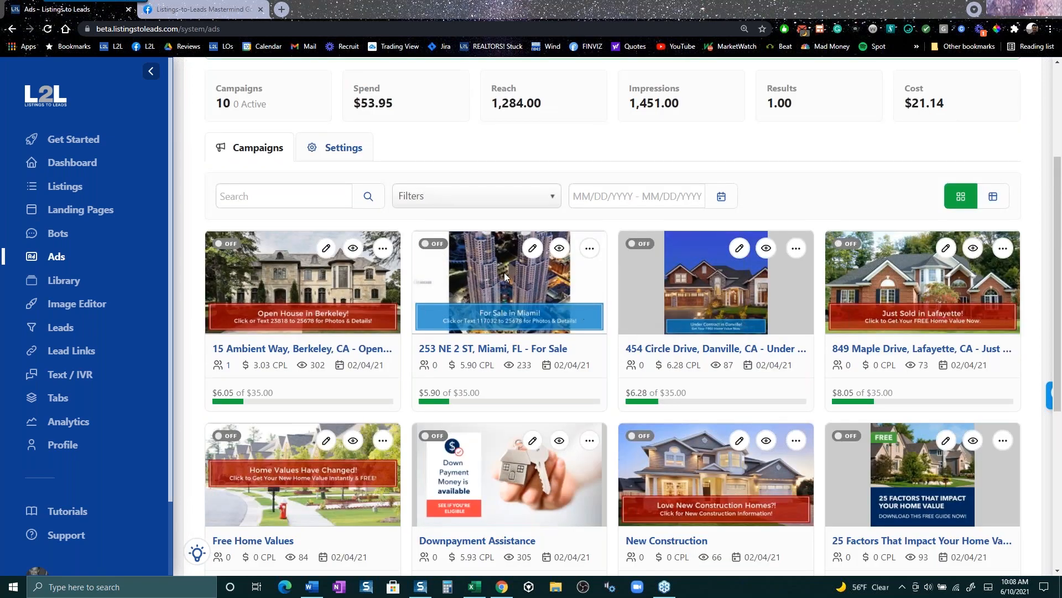
{"action": "scroll", "coordinate": [783, 315], "scroll_direction": "up", "scroll_amount": 3}
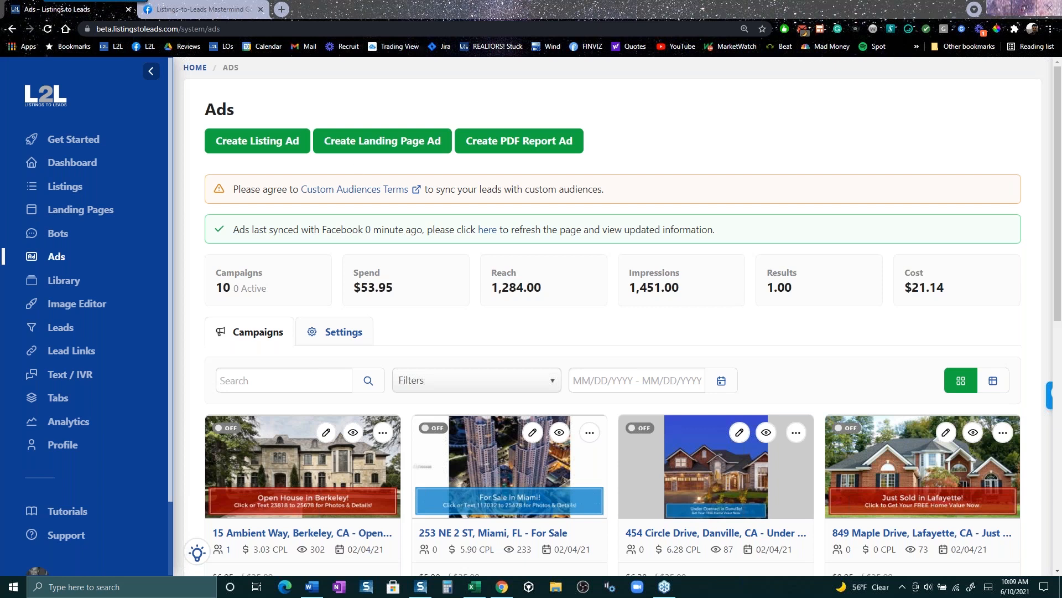
{"action": "left_click", "coordinate": [258, 149]}
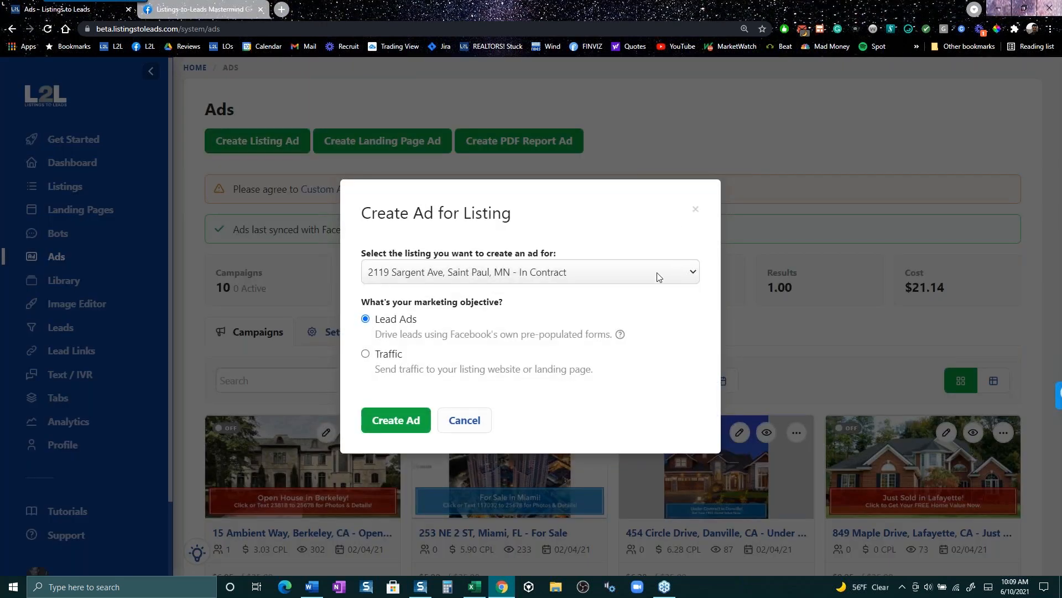
{"action": "left_click", "coordinate": [657, 275]}
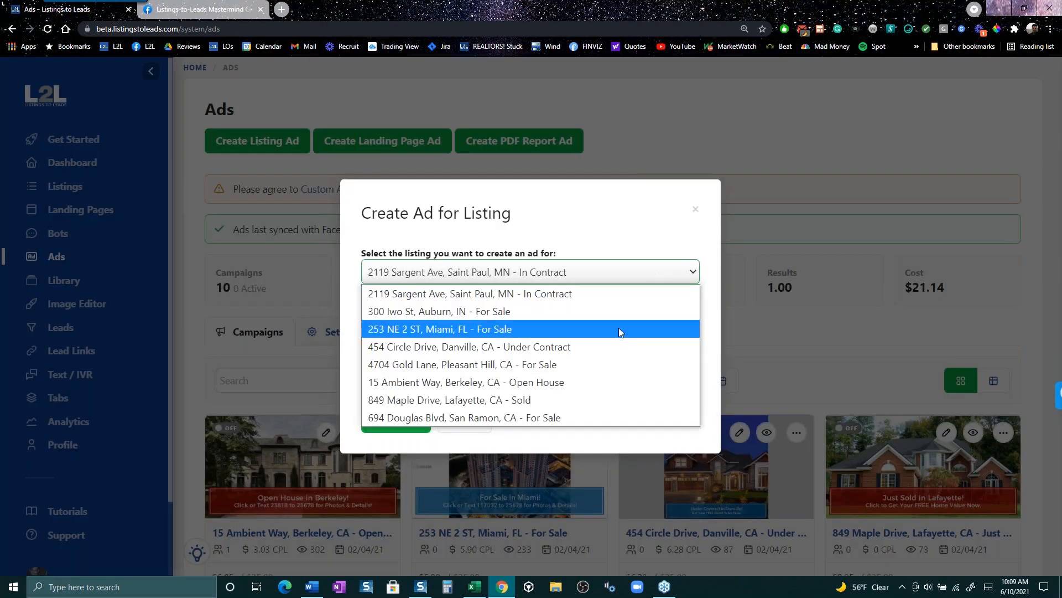
{"action": "left_click", "coordinate": [552, 313]}
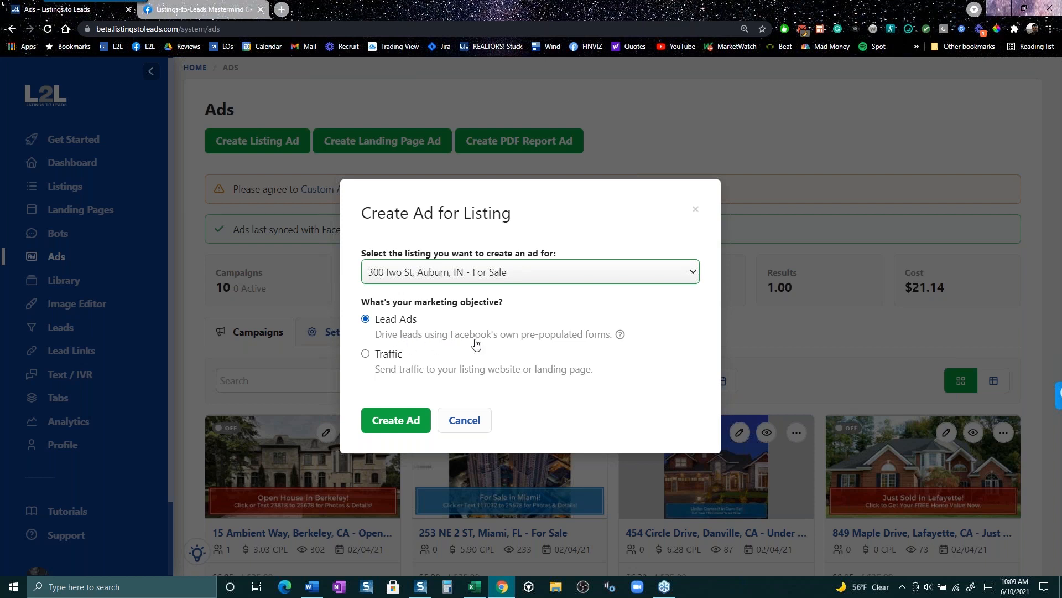
{"action": "left_click", "coordinate": [395, 426]}
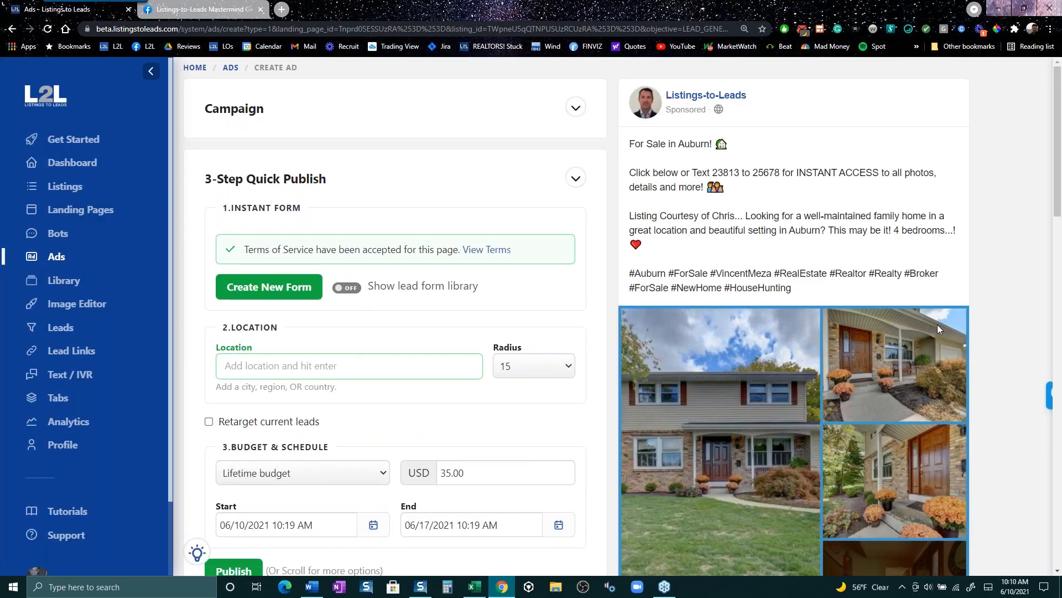
{"action": "scroll", "coordinate": [931, 335], "scroll_direction": "down", "scroll_amount": 3}
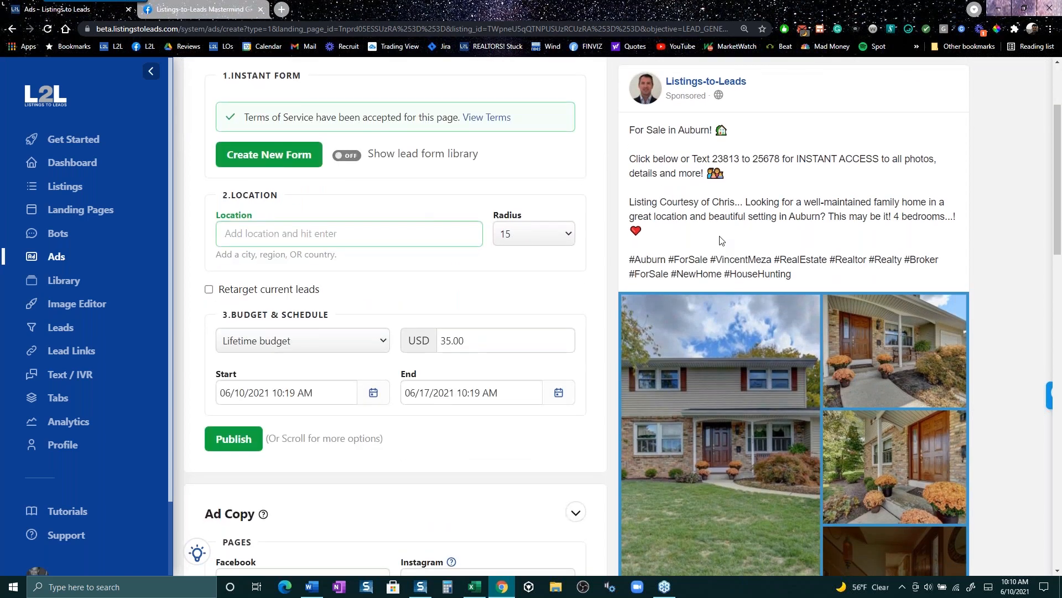
{"action": "scroll", "coordinate": [722, 235], "scroll_direction": "down", "scroll_amount": 2}
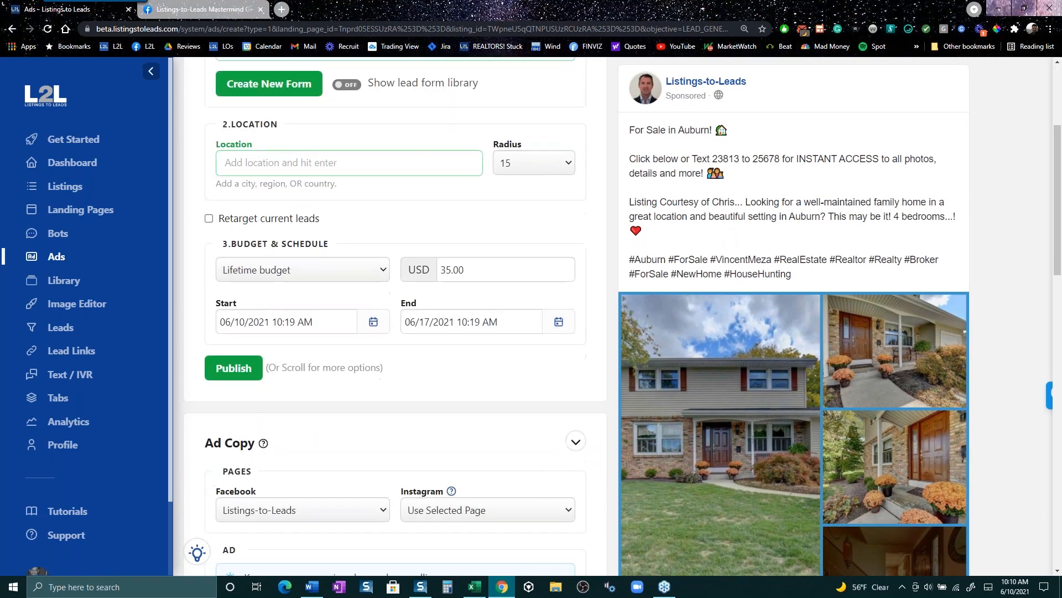
{"action": "left_click_drag", "start_coordinate": [713, 159], "coordinate": [784, 159]}
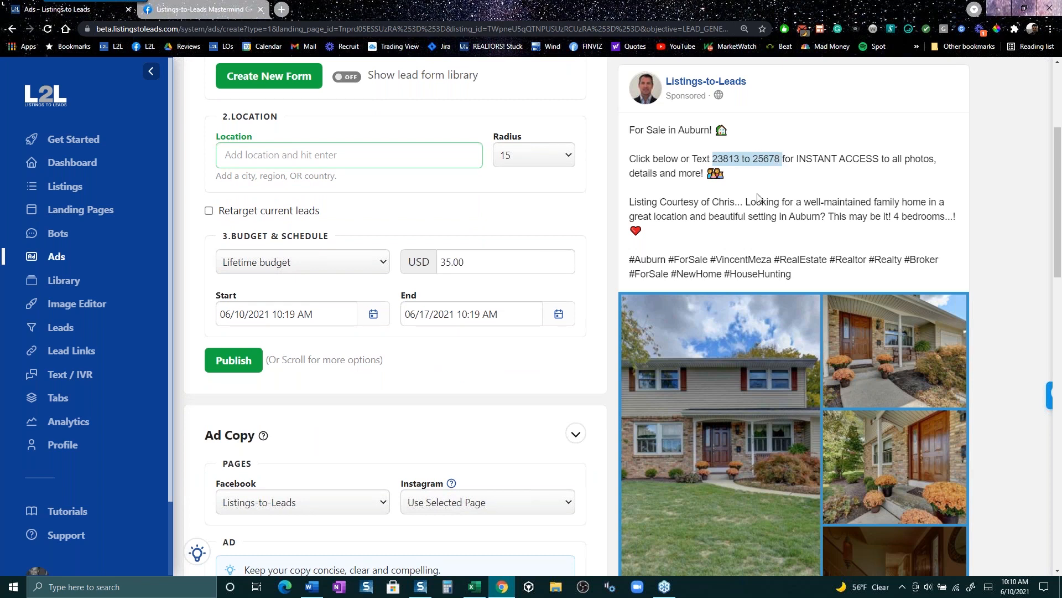
{"action": "scroll", "coordinate": [692, 344], "scroll_direction": "down", "scroll_amount": 3}
{"action": "scroll", "coordinate": [692, 350], "scroll_direction": "down", "scroll_amount": 3}
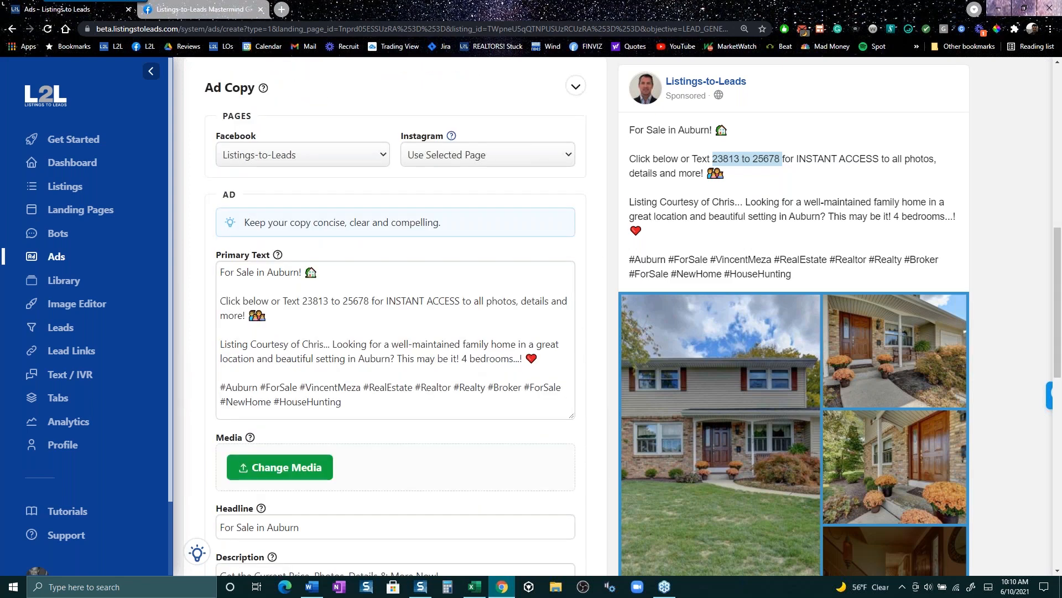
{"action": "scroll", "coordinate": [325, 289], "scroll_direction": "up", "scroll_amount": 8}
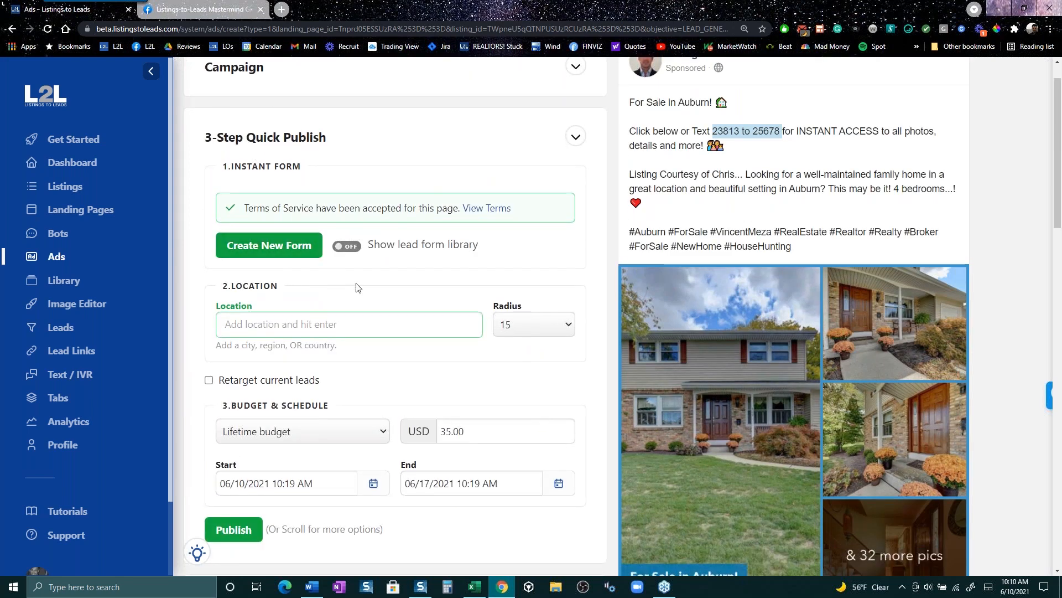
- Build and save a new instant lead form asking for full name, email and phone number
{"action": "left_click", "coordinate": [265, 251]}
{"action": "scroll", "coordinate": [438, 295], "scroll_direction": "down", "scroll_amount": 1}
{"action": "scroll", "coordinate": [437, 295], "scroll_direction": "down", "scroll_amount": 5}
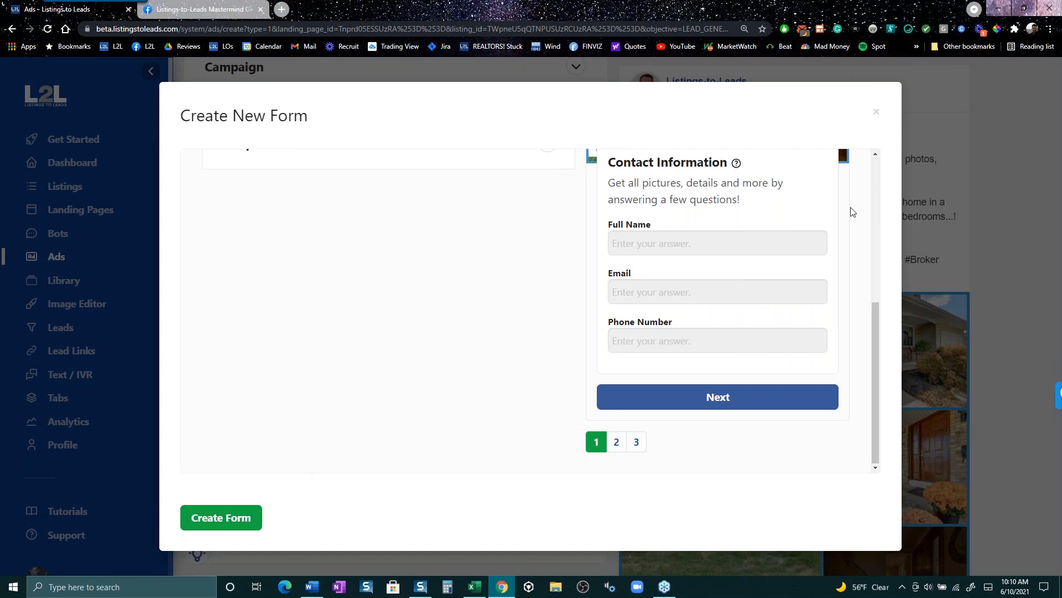
{"action": "scroll", "coordinate": [738, 322], "scroll_direction": "up", "scroll_amount": 1}
{"action": "scroll", "coordinate": [622, 352], "scroll_direction": "down", "scroll_amount": 1}
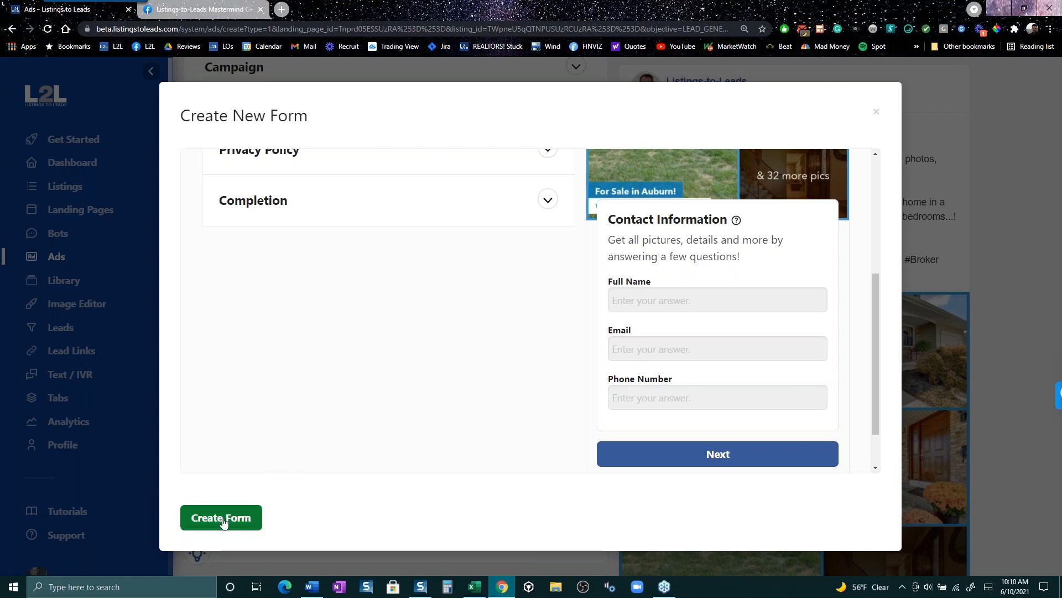
{"action": "left_click", "coordinate": [876, 112]}
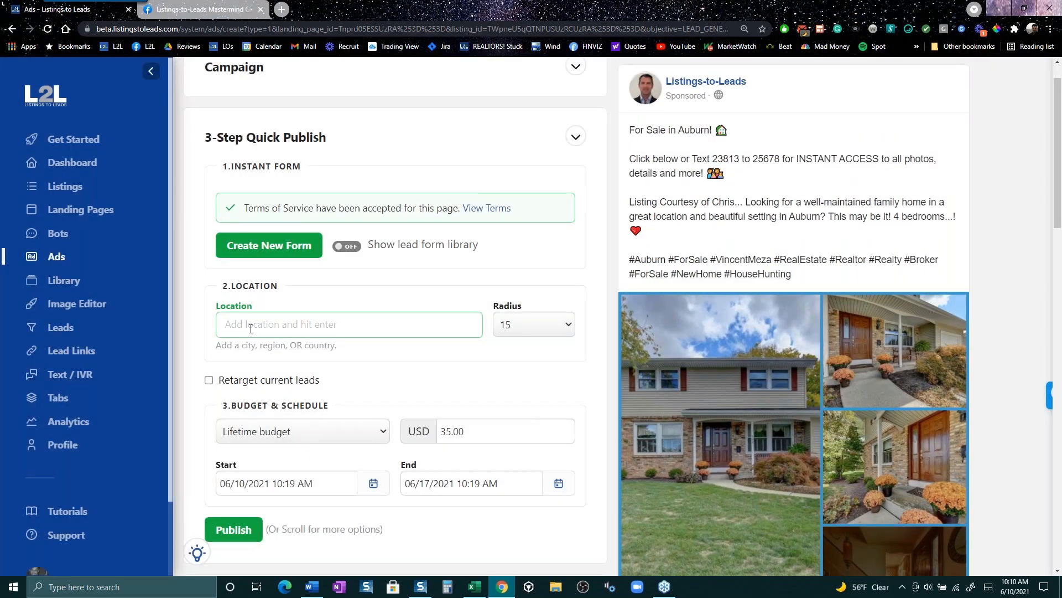
- Target the ad at Lafayette, California, United States with a 30 radius
{"action": "type", "text": "lafay"}
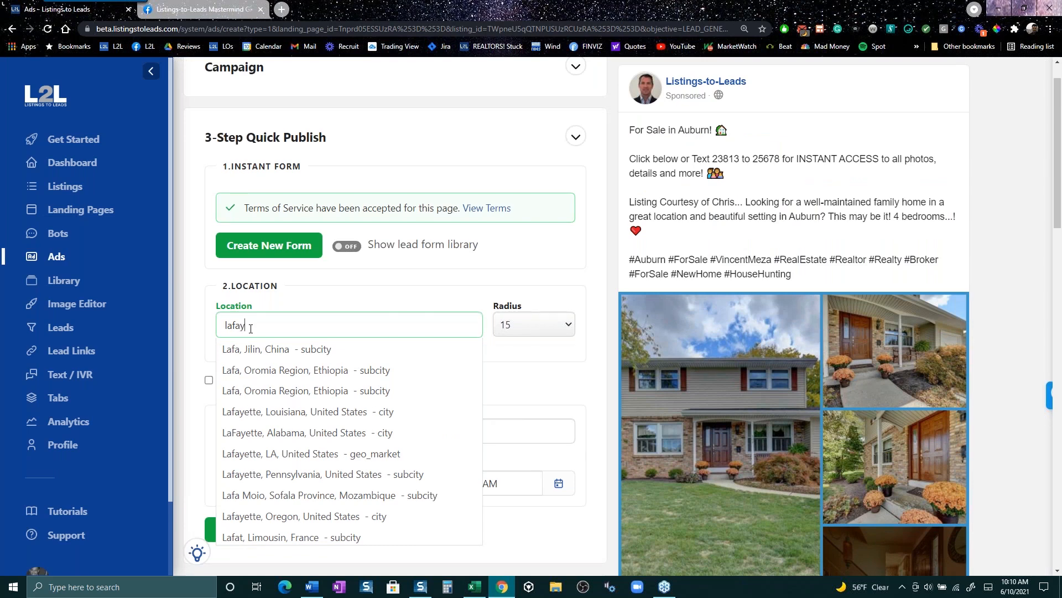
{"action": "type", "text": "ette"}
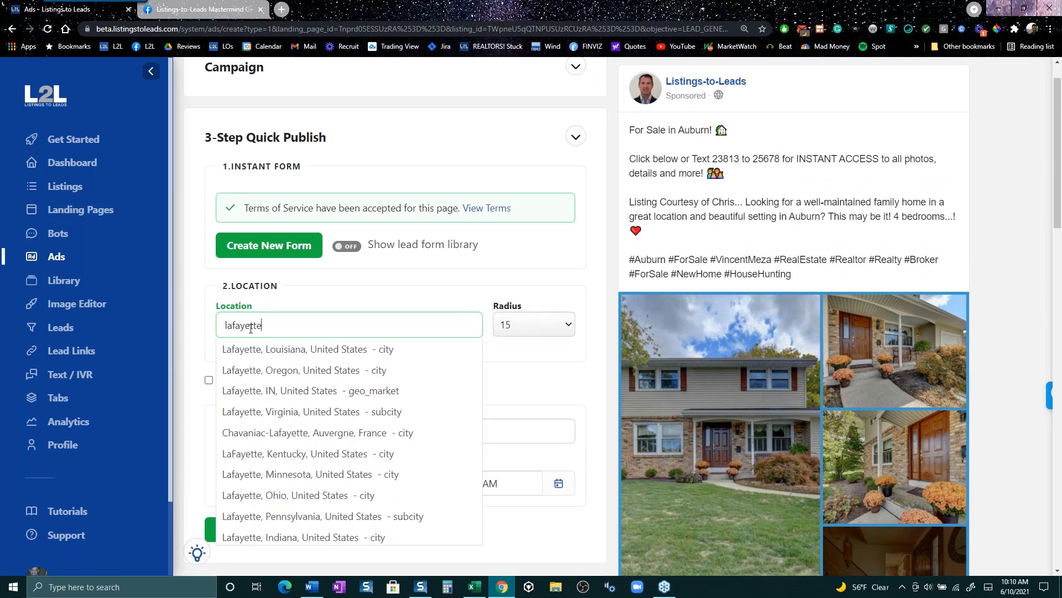
{"action": "type", "text": ", ca"}
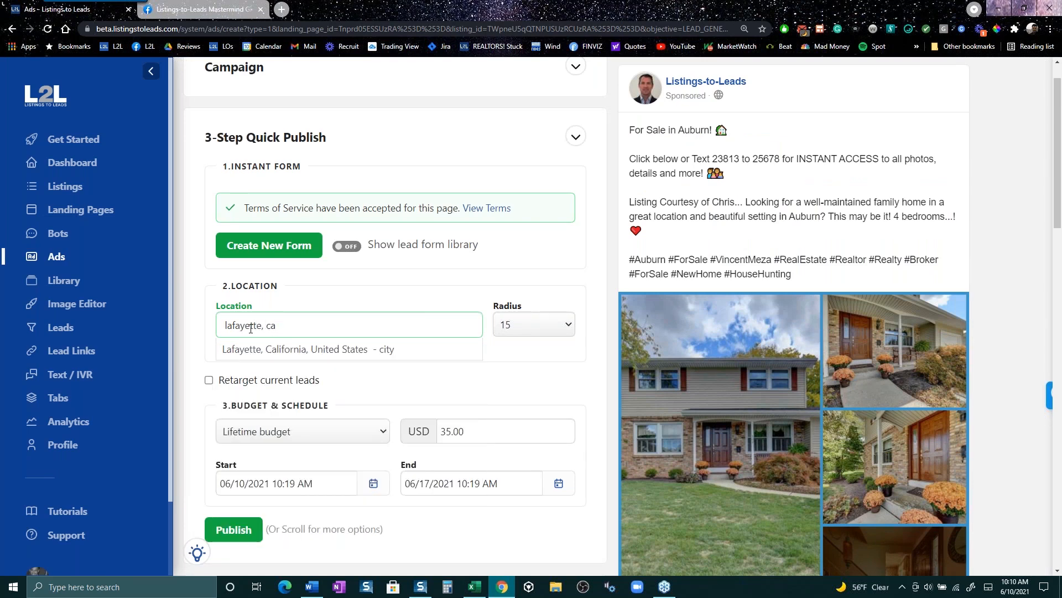
{"action": "scroll", "coordinate": [251, 329], "scroll_direction": "up", "scroll_amount": 1}
{"action": "left_click", "coordinate": [327, 391]}
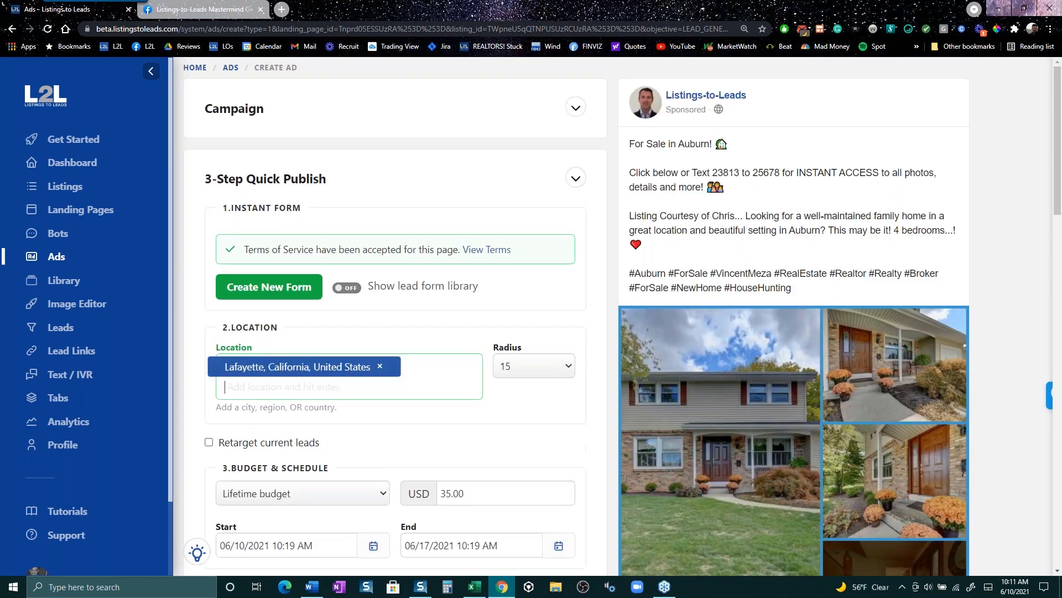
{"action": "left_click", "coordinate": [571, 369]}
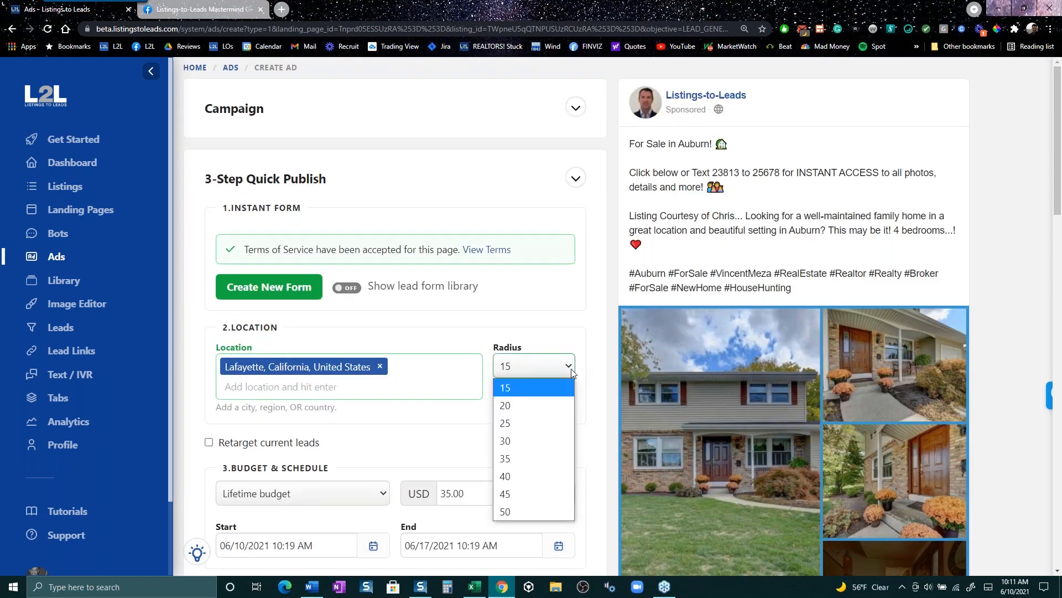
{"action": "left_click", "coordinate": [547, 447]}
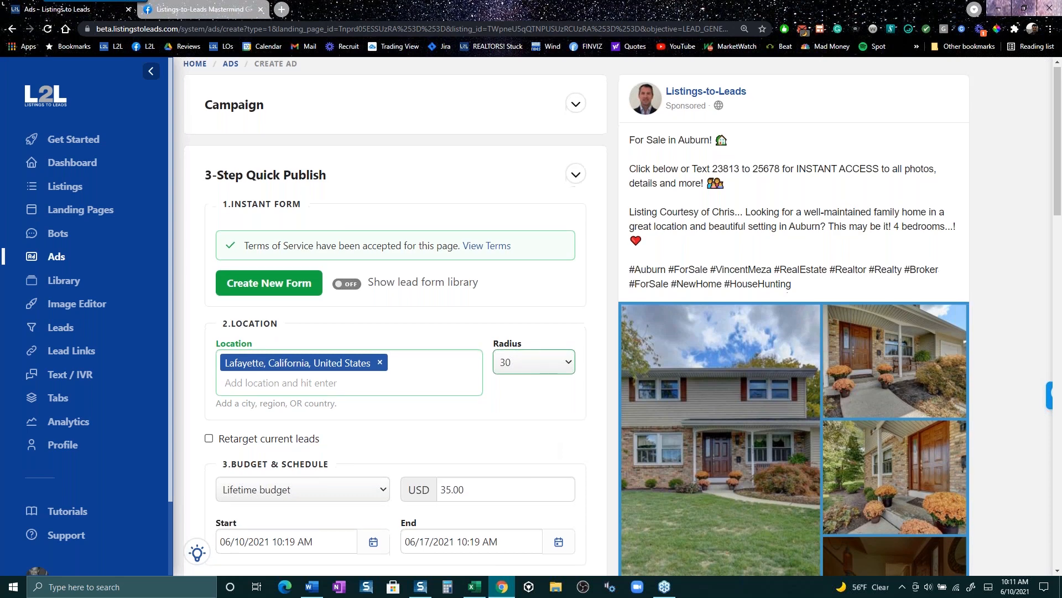
- Set the lifetime budget amount to 35 USD
{"action": "scroll", "coordinate": [545, 447], "scroll_direction": "down", "scroll_amount": 2}
{"action": "scroll", "coordinate": [412, 357], "scroll_direction": "down", "scroll_amount": 1}
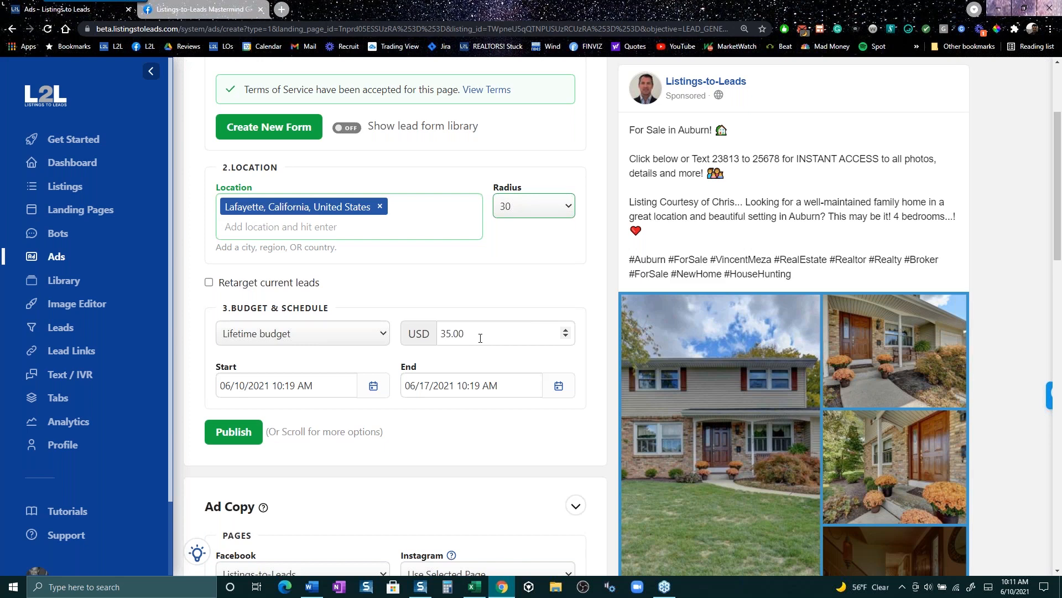
{"action": "scroll", "coordinate": [461, 423], "scroll_direction": "up", "scroll_amount": 2}
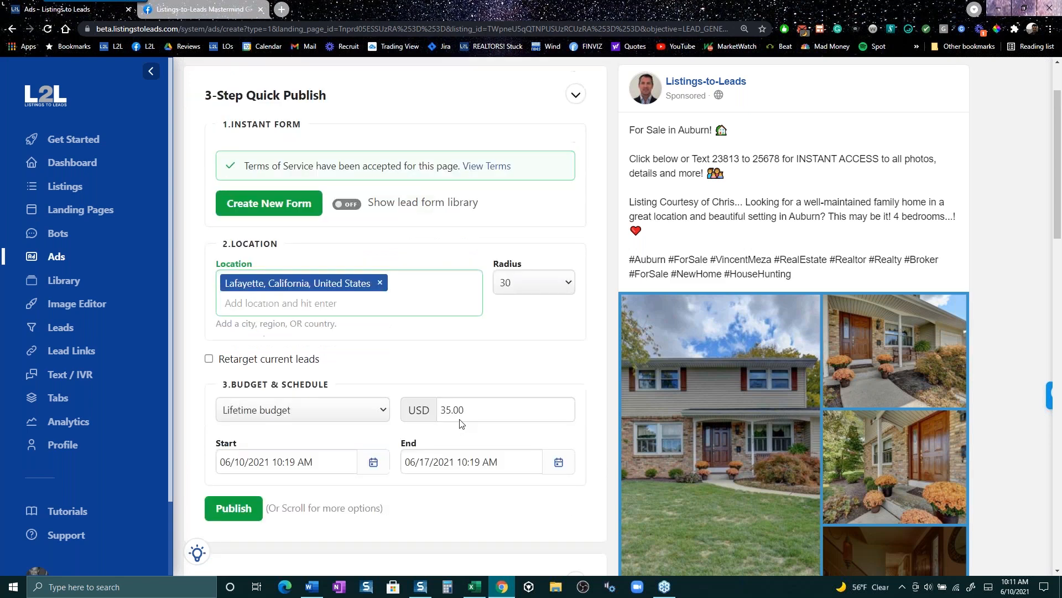
{"action": "scroll", "coordinate": [461, 423], "scroll_direction": "down", "scroll_amount": 3}
{"action": "double_click", "coordinate": [463, 272]}
{"action": "type", "text": "34"}
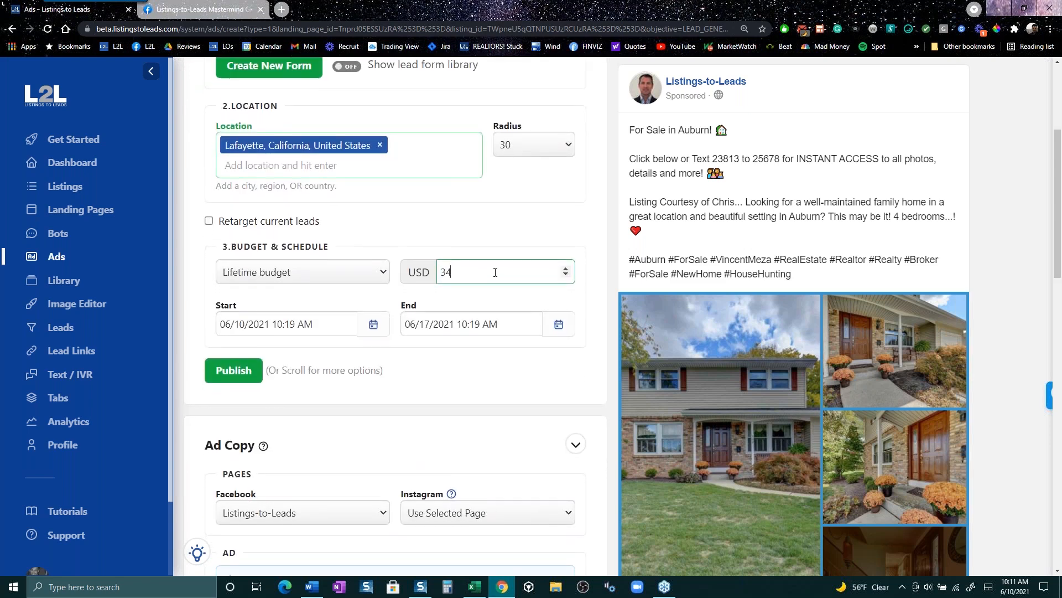
{"action": "left_click", "coordinate": [565, 268]}
{"action": "left_click", "coordinate": [534, 308]}
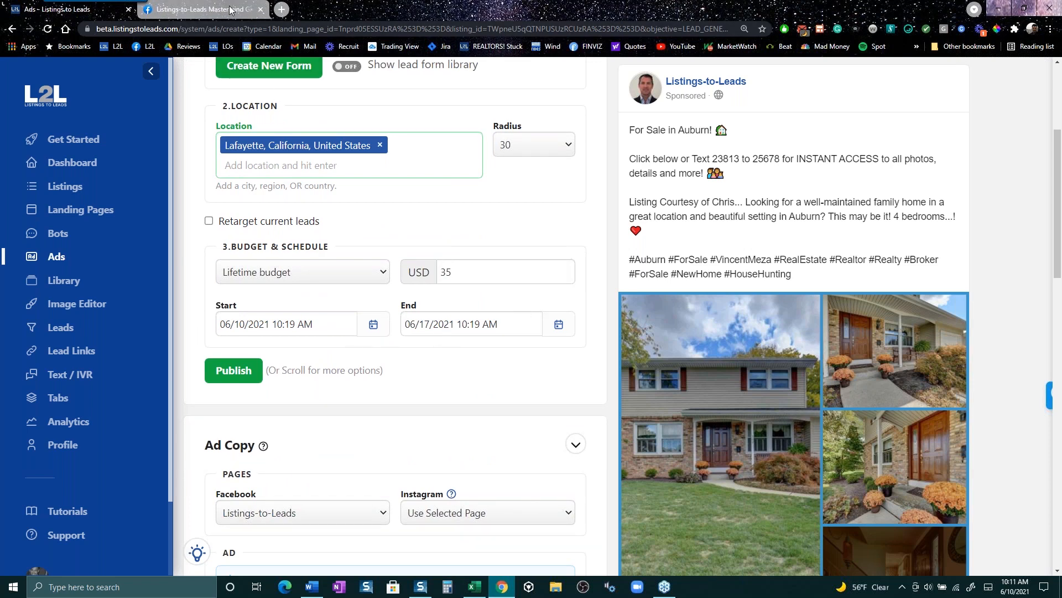
{"action": "left_click", "coordinate": [201, 9]}
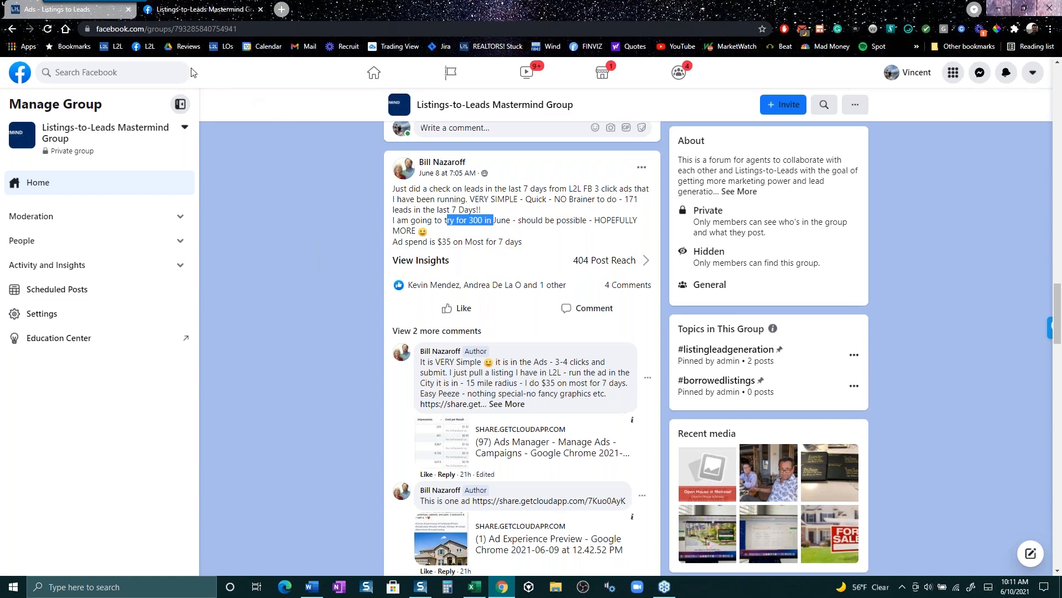
{"action": "left_click", "coordinate": [91, 13]}
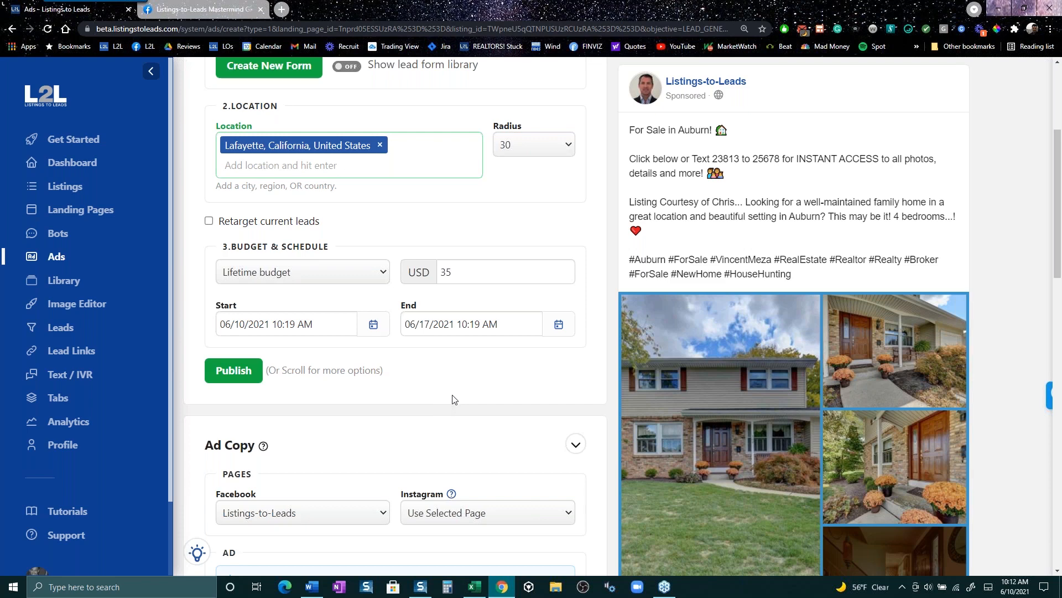
- Append 'GREAT SCHOOLS!' in capitals to the For Sale in Auburn line of Primary Text
{"action": "scroll", "coordinate": [452, 399], "scroll_direction": "down", "scroll_amount": 1}
{"action": "scroll", "coordinate": [452, 400], "scroll_direction": "down", "scroll_amount": 3}
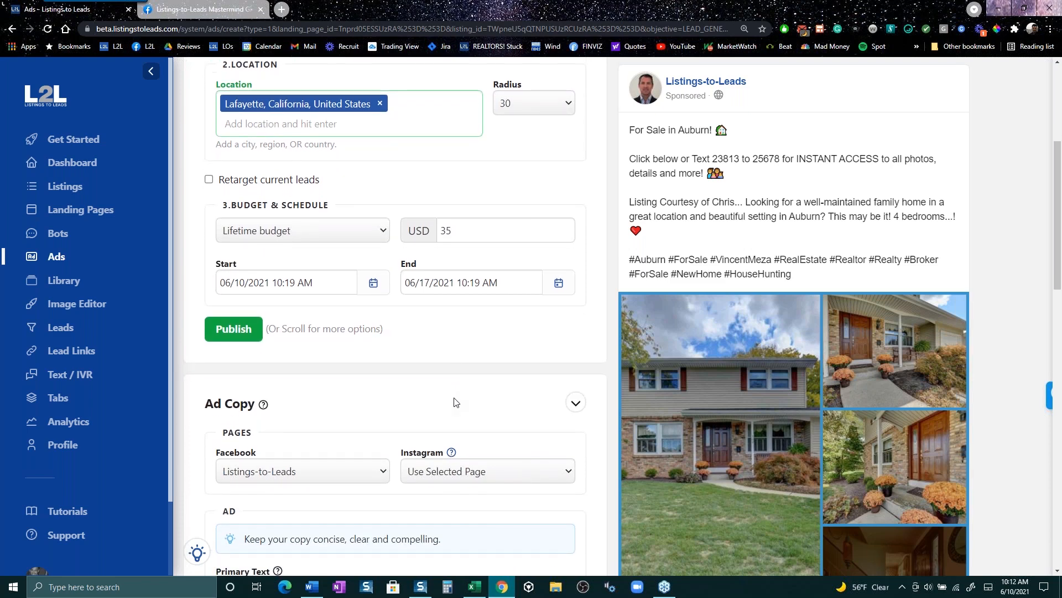
{"action": "scroll", "coordinate": [454, 403], "scroll_direction": "down", "scroll_amount": 5}
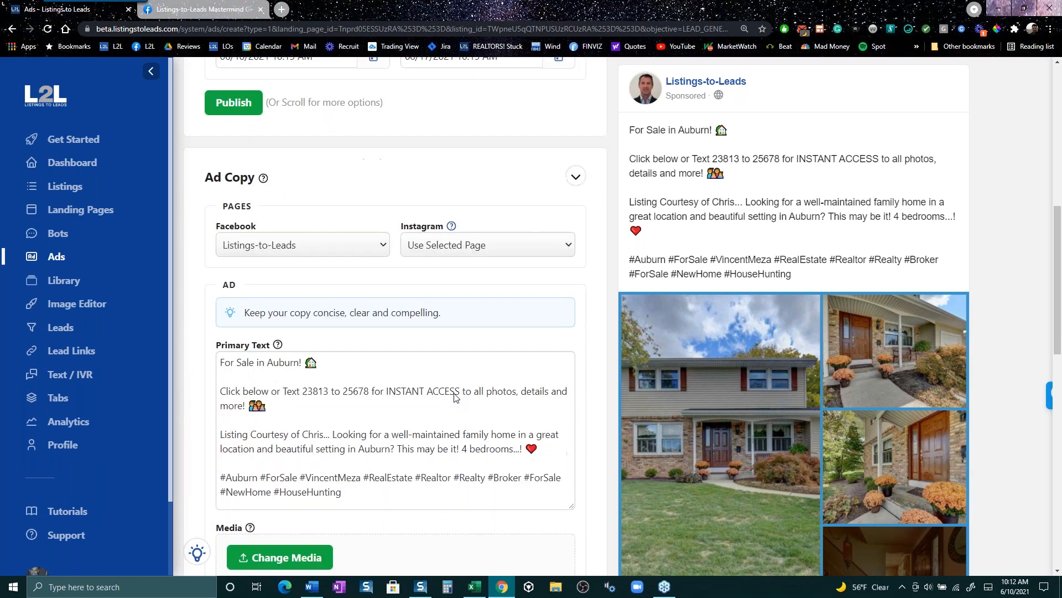
{"action": "scroll", "coordinate": [443, 403], "scroll_direction": "down", "scroll_amount": 1}
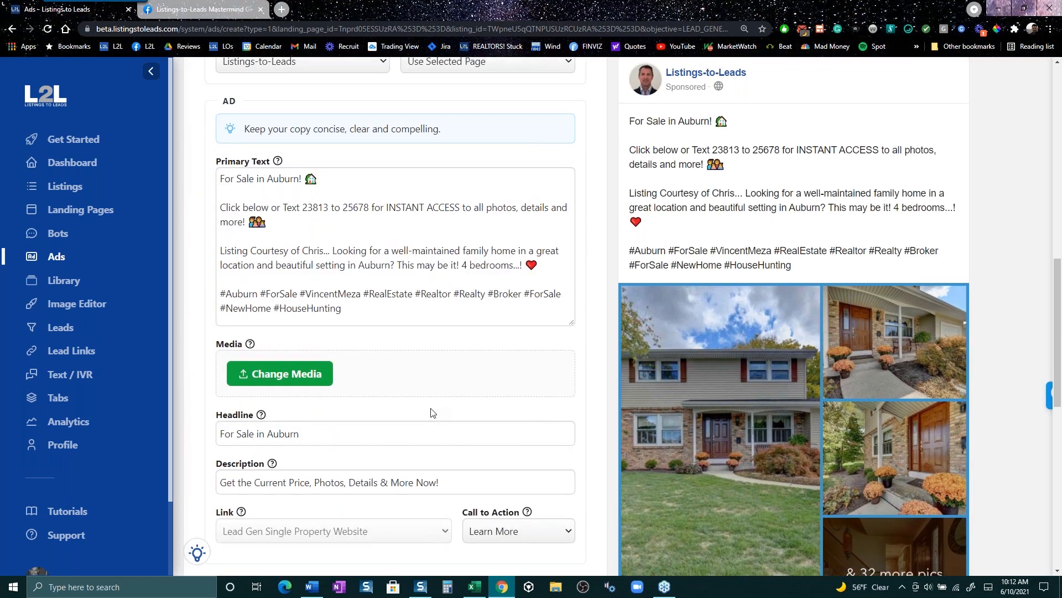
{"action": "scroll", "coordinate": [432, 412], "scroll_direction": "up", "scroll_amount": 1}
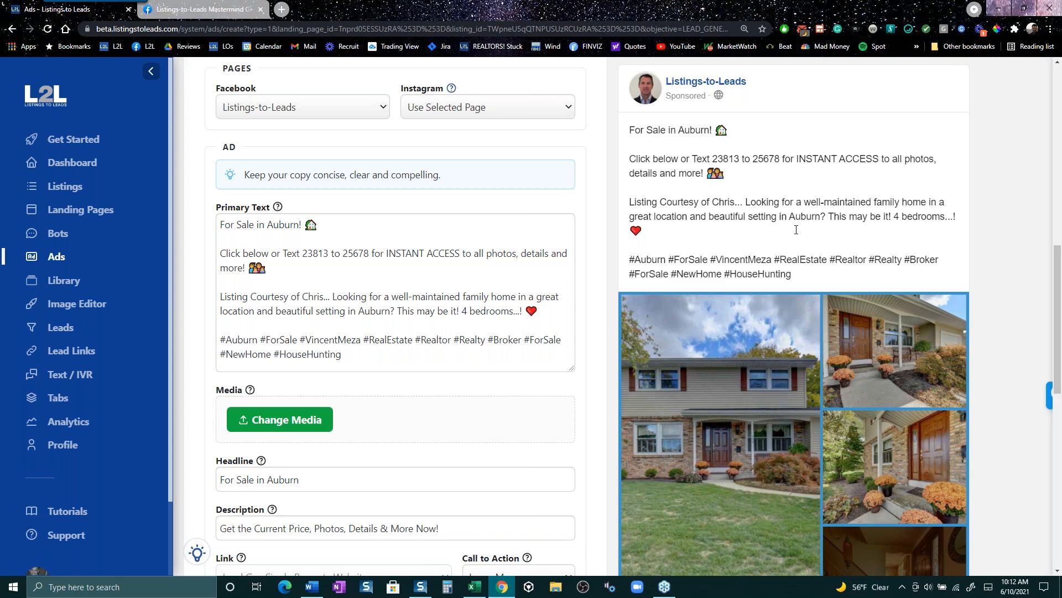
{"action": "left_click", "coordinate": [363, 226]}
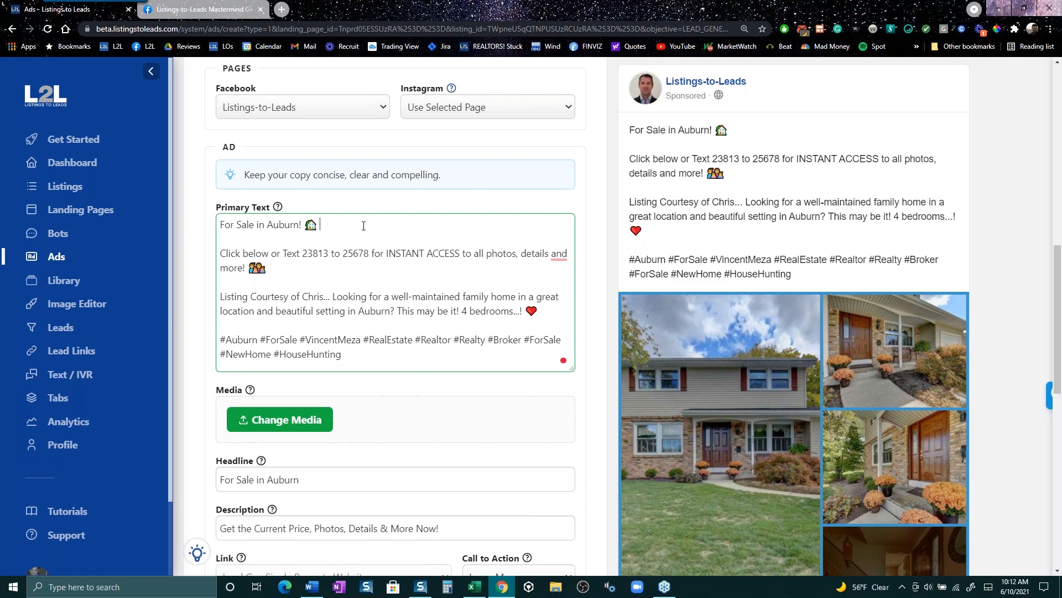
{"action": "key", "text": "Caps_Lock"}
{"action": "type", "text": "GREAT S"}
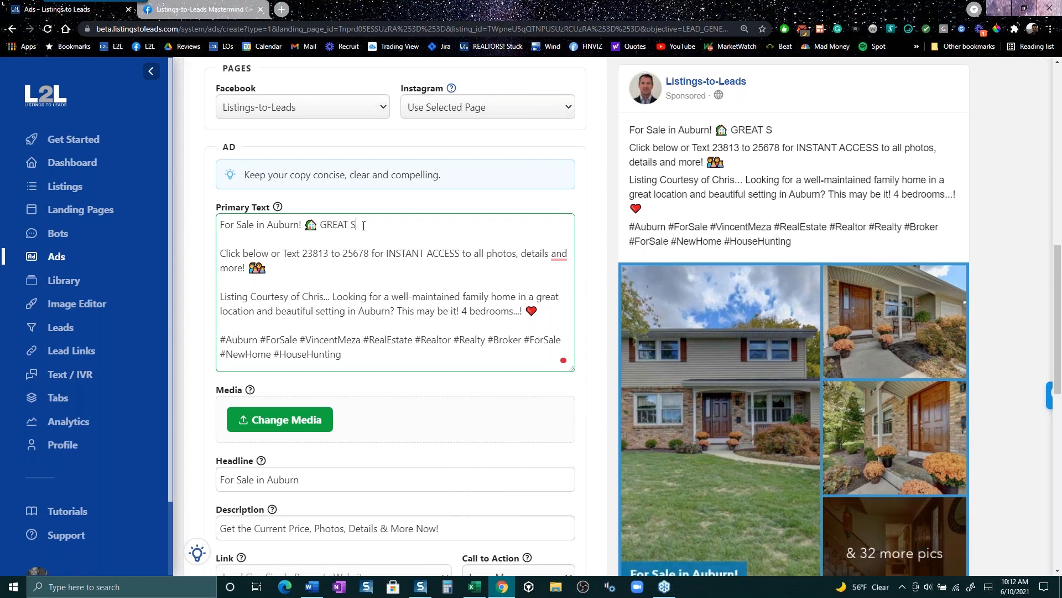
{"action": "type", "text": "CHOOLS!"}
{"action": "left_click_drag", "start_coordinate": [835, 130], "coordinate": [737, 131]}
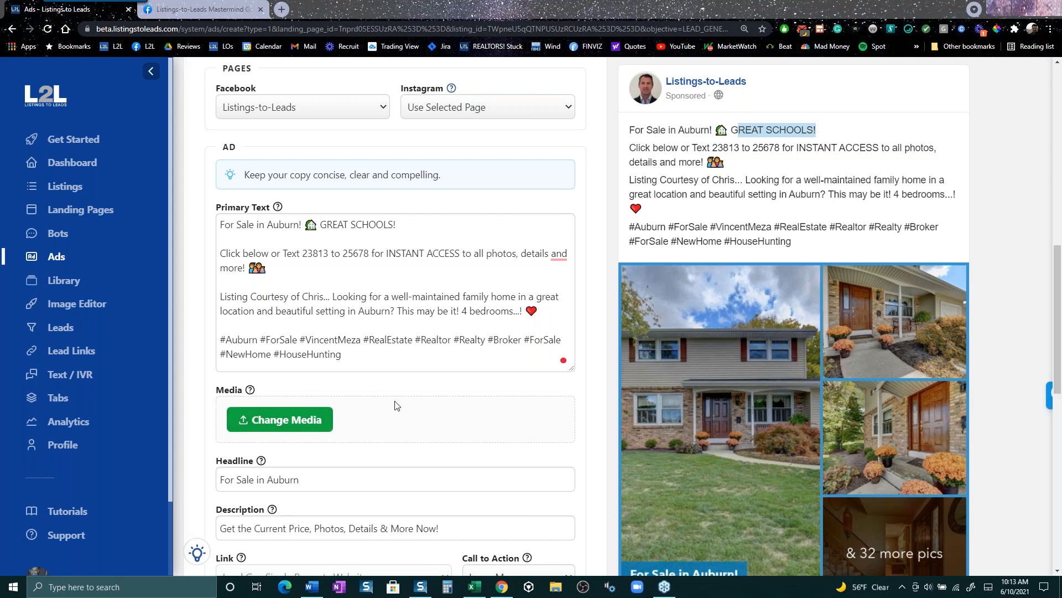
- Tick Retarget current leads under 3-Step Quick Publish to reveal Custom Audiences
{"action": "scroll", "coordinate": [398, 403], "scroll_direction": "up", "scroll_amount": 1}
{"action": "scroll", "coordinate": [396, 402], "scroll_direction": "up", "scroll_amount": 8}
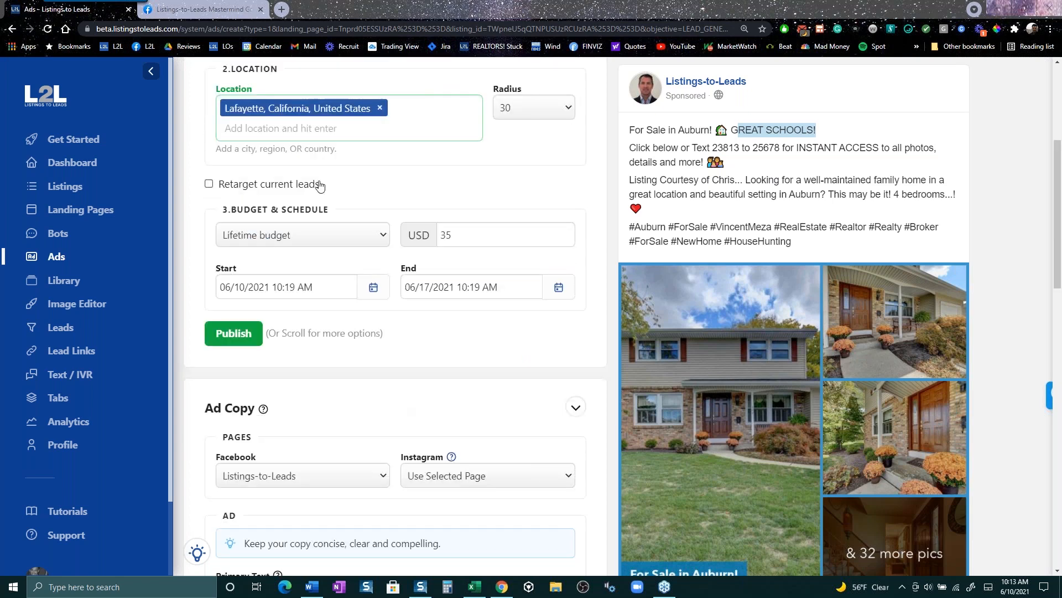
{"action": "scroll", "coordinate": [332, 276], "scroll_direction": "up", "scroll_amount": 2}
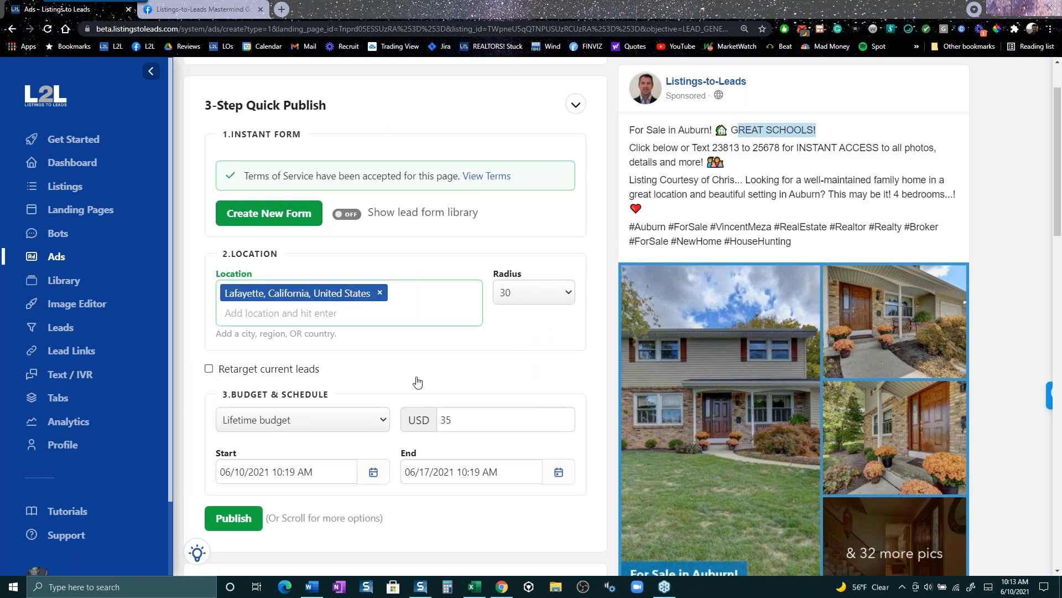
{"action": "left_click", "coordinate": [209, 371]}
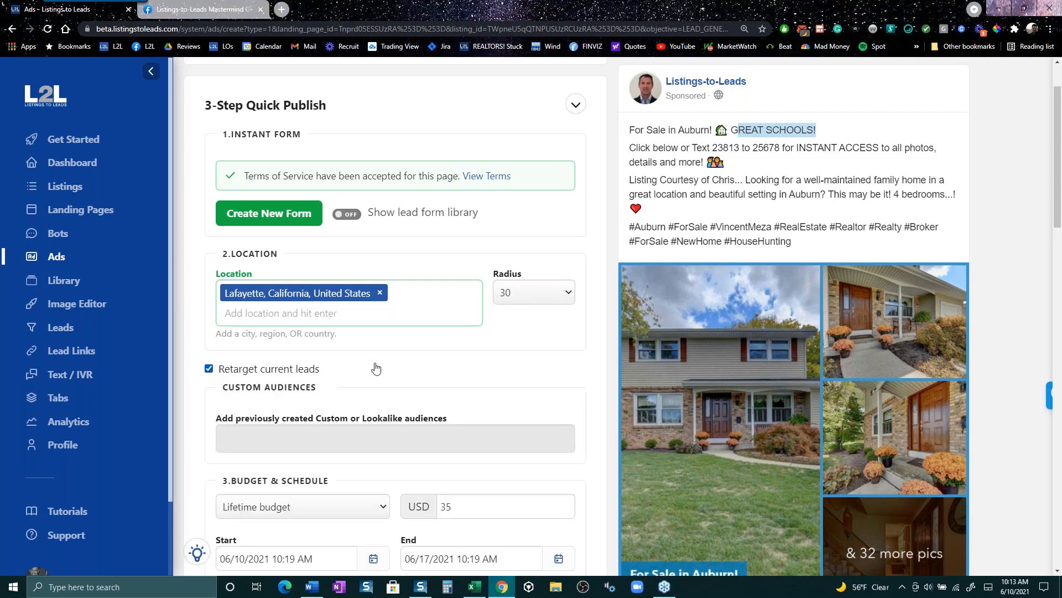
{"action": "scroll", "coordinate": [376, 368], "scroll_direction": "down", "scroll_amount": 1}
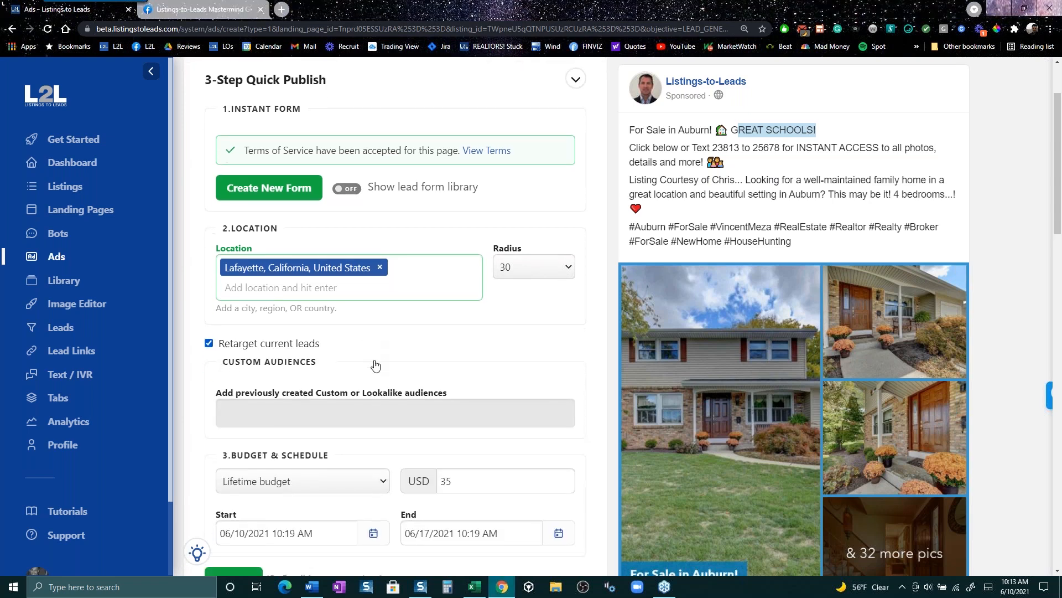
{"action": "left_click", "coordinate": [254, 407]}
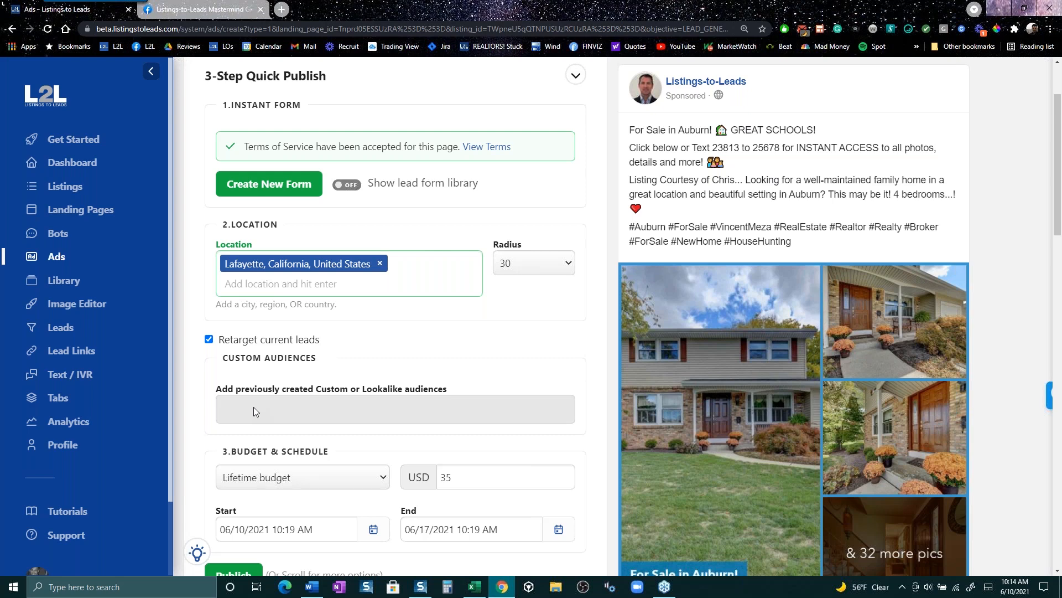
{"action": "left_click", "coordinate": [253, 407]}
{"action": "left_click", "coordinate": [472, 395]}
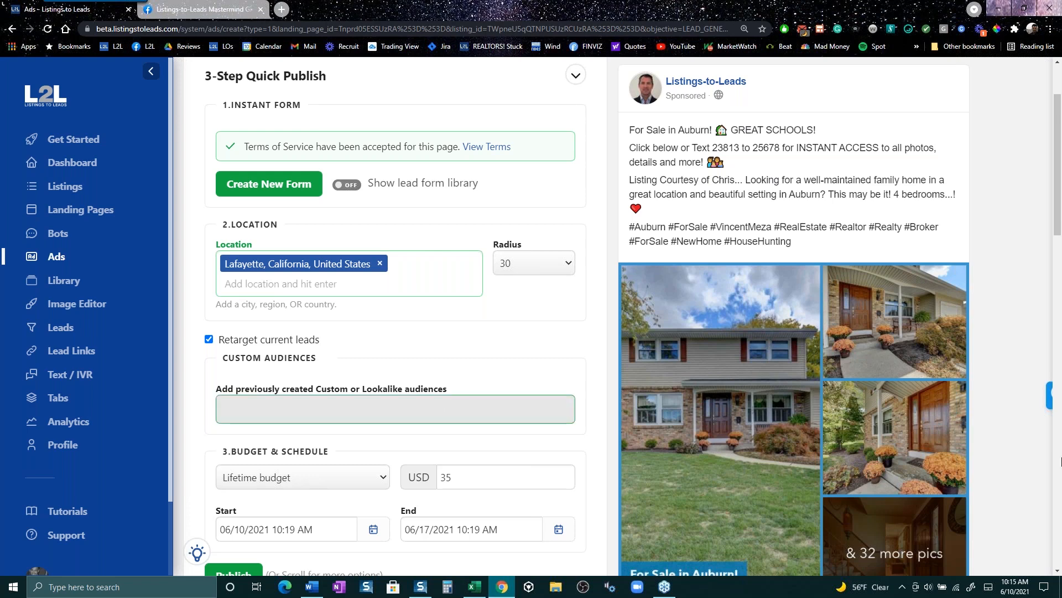
{"action": "left_click", "coordinate": [1055, 181]}
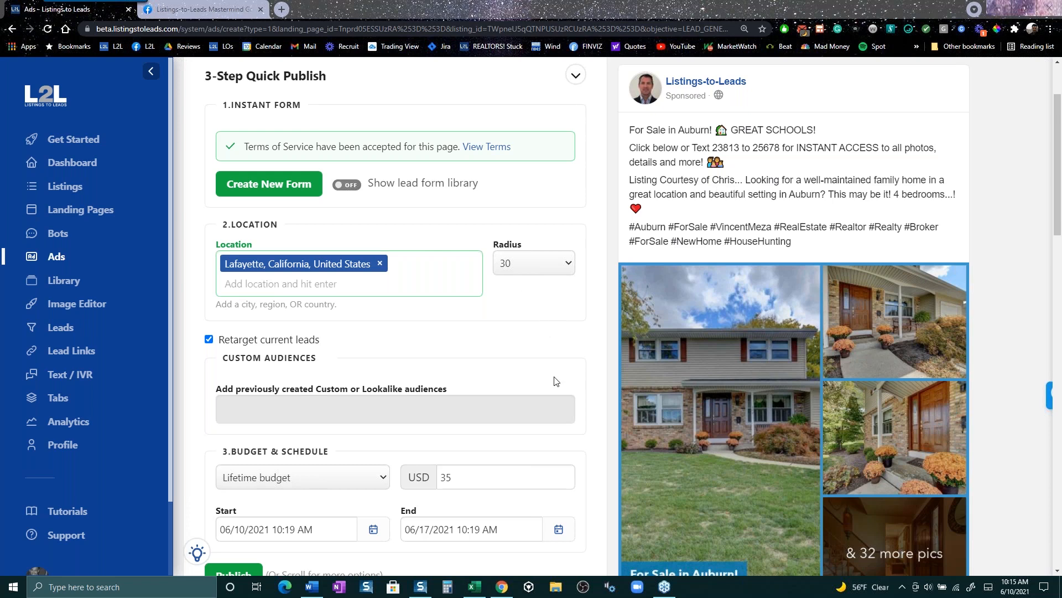
{"action": "scroll", "coordinate": [556, 381], "scroll_direction": "down", "scroll_amount": 8}
{"action": "scroll", "coordinate": [343, 348], "scroll_direction": "up", "scroll_amount": 7}
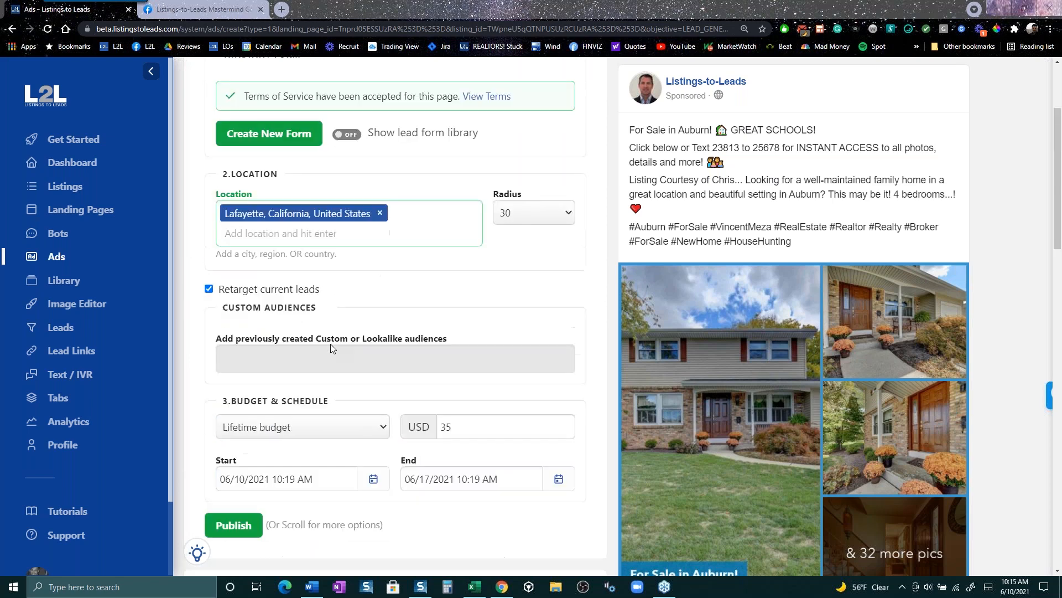
{"action": "scroll", "coordinate": [330, 344], "scroll_direction": "up", "scroll_amount": 3}
{"action": "left_click", "coordinate": [57, 256]}
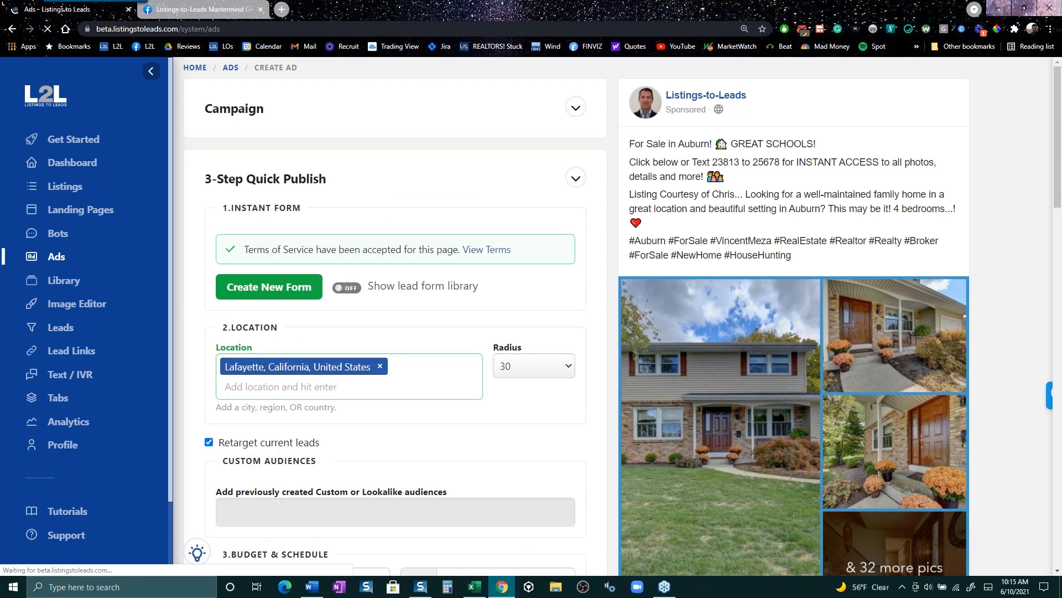
- Look over the ten campaign cards on the Ads page, then go to Profile
{"action": "scroll", "coordinate": [525, 444], "scroll_direction": "down", "scroll_amount": 3}
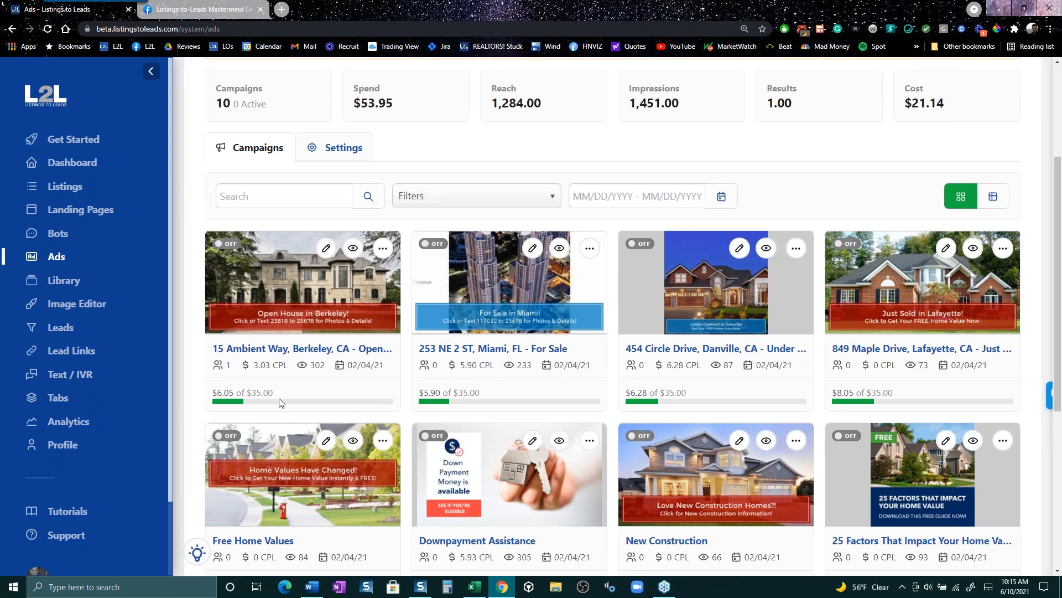
{"action": "mouse_move", "coordinate": [275, 368]}
{"action": "scroll", "coordinate": [468, 314], "scroll_direction": "up", "scroll_amount": 3}
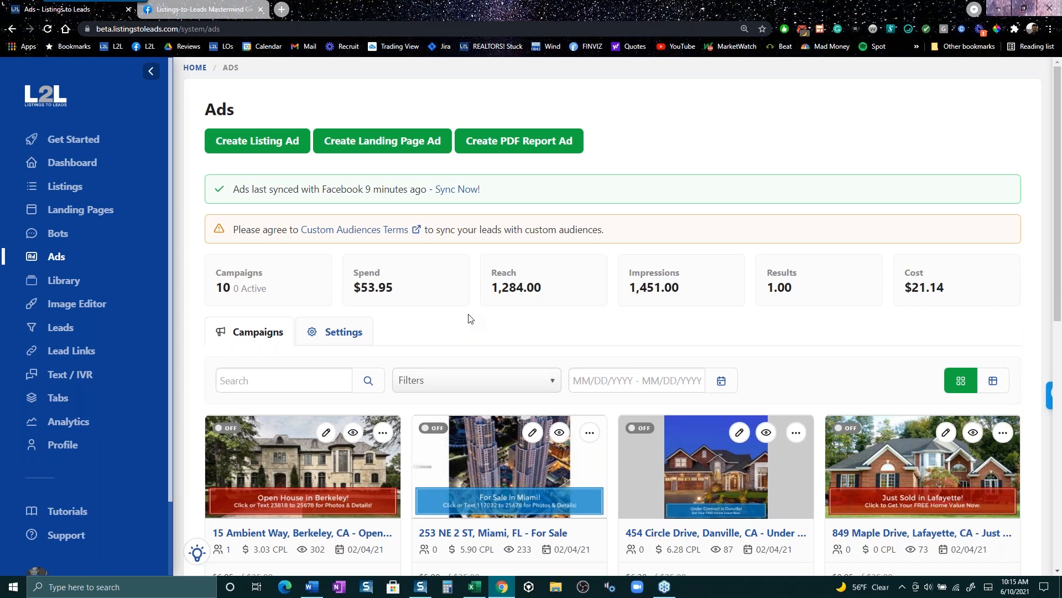
{"action": "left_click", "coordinate": [61, 444]}
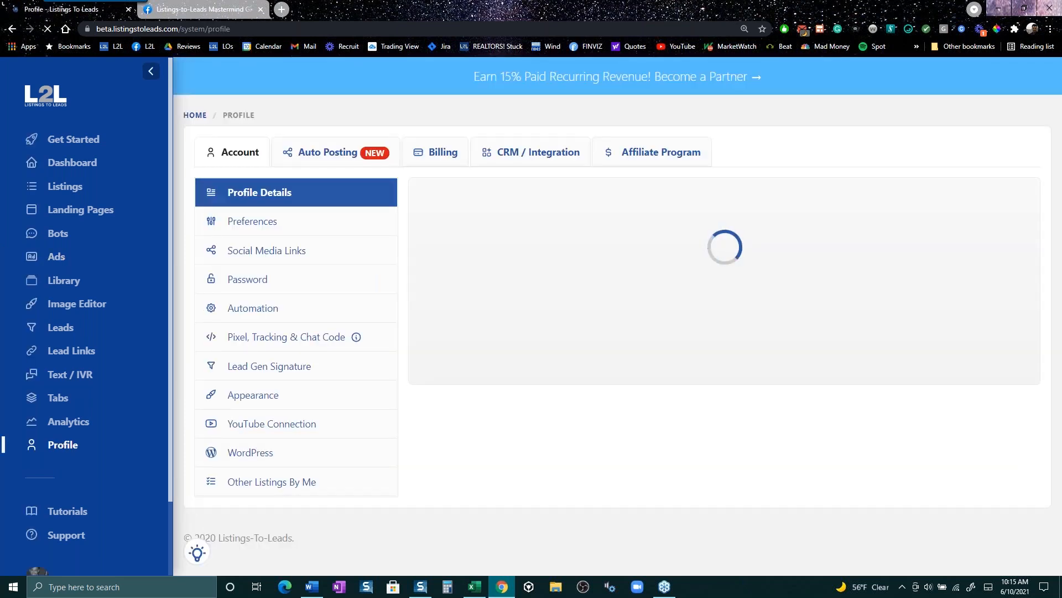
{"action": "left_click", "coordinate": [511, 154]}
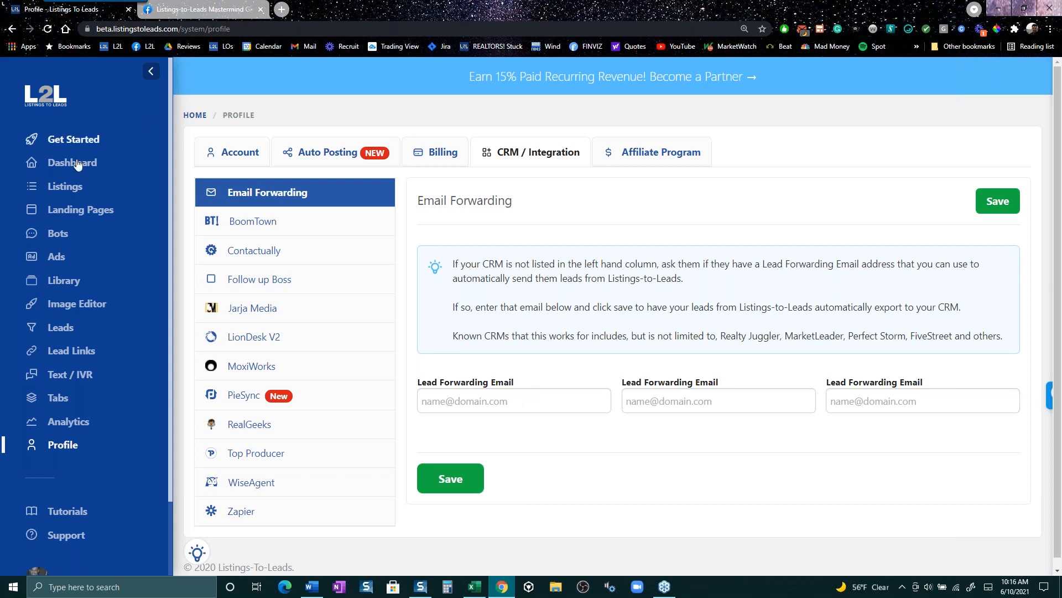
{"action": "left_click", "coordinate": [65, 259]}
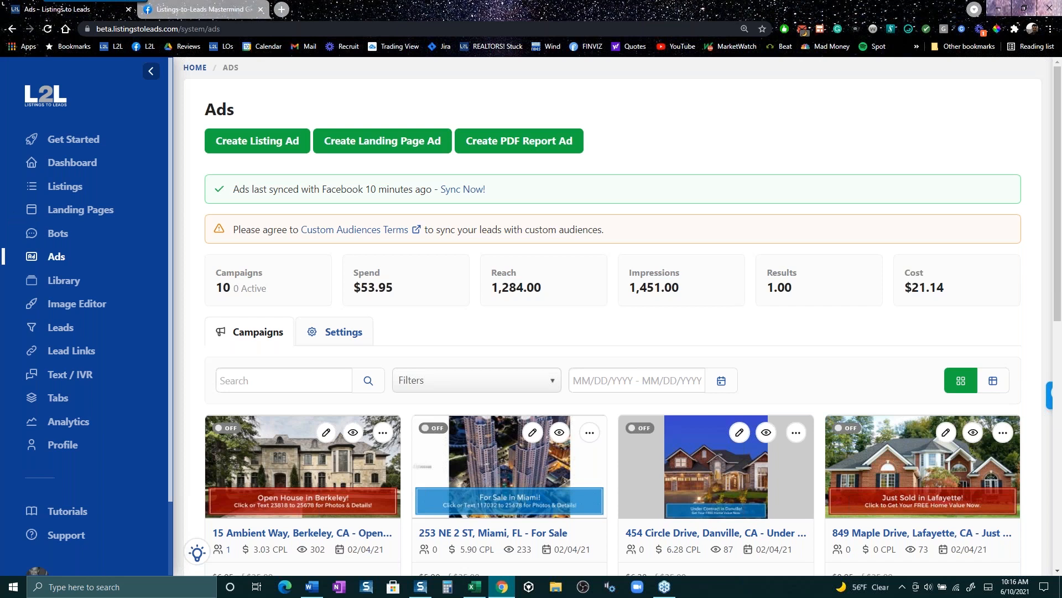
- Create a Free Home Values landing page lead ad, 'What is Your Home Worth NOW?'
{"action": "left_click", "coordinate": [416, 157]}
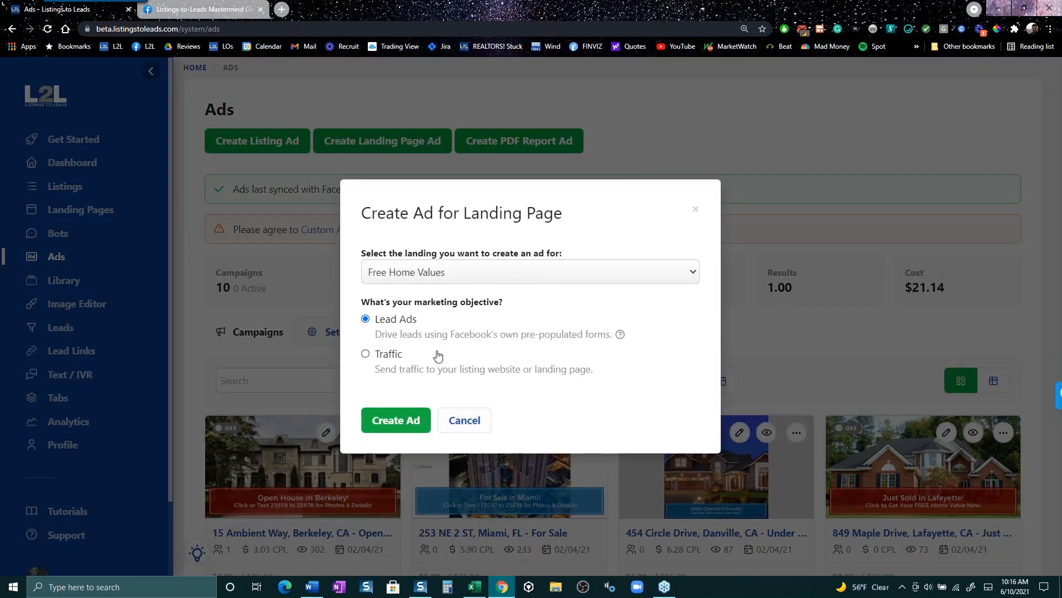
{"action": "left_click", "coordinate": [401, 424]}
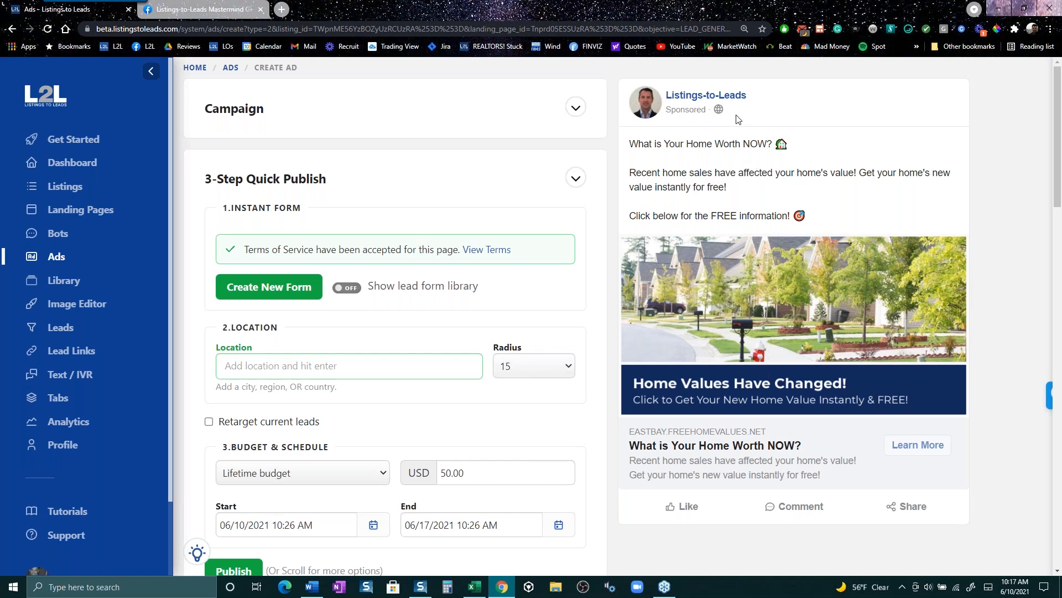
{"action": "left_click_drag", "start_coordinate": [736, 118], "coordinate": [664, 94]}
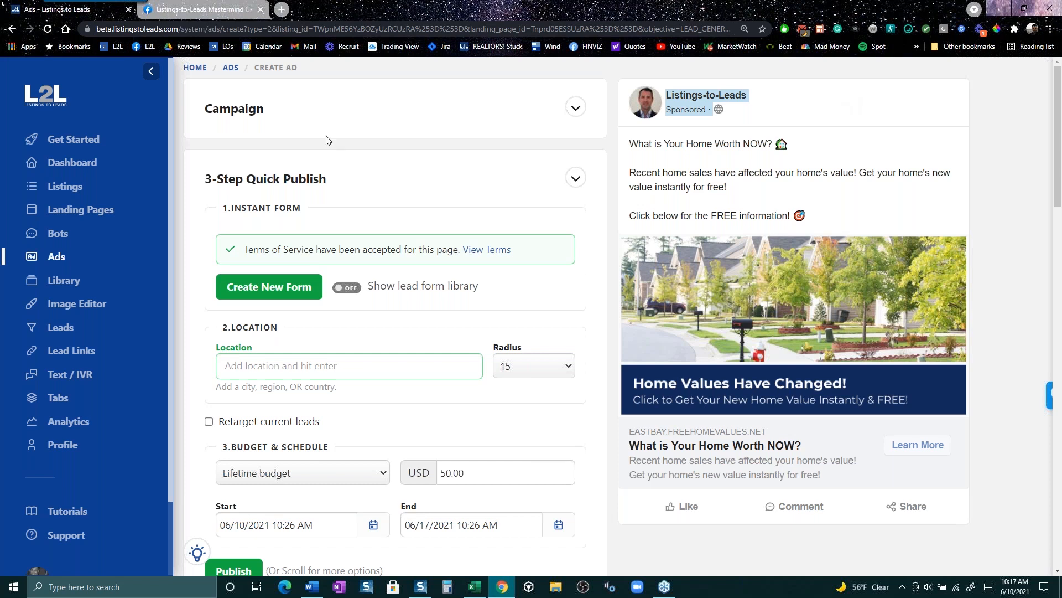
{"action": "scroll", "coordinate": [209, 277], "scroll_direction": "down", "scroll_amount": 2}
{"action": "scroll", "coordinate": [209, 277], "scroll_direction": "down", "scroll_amount": 2}
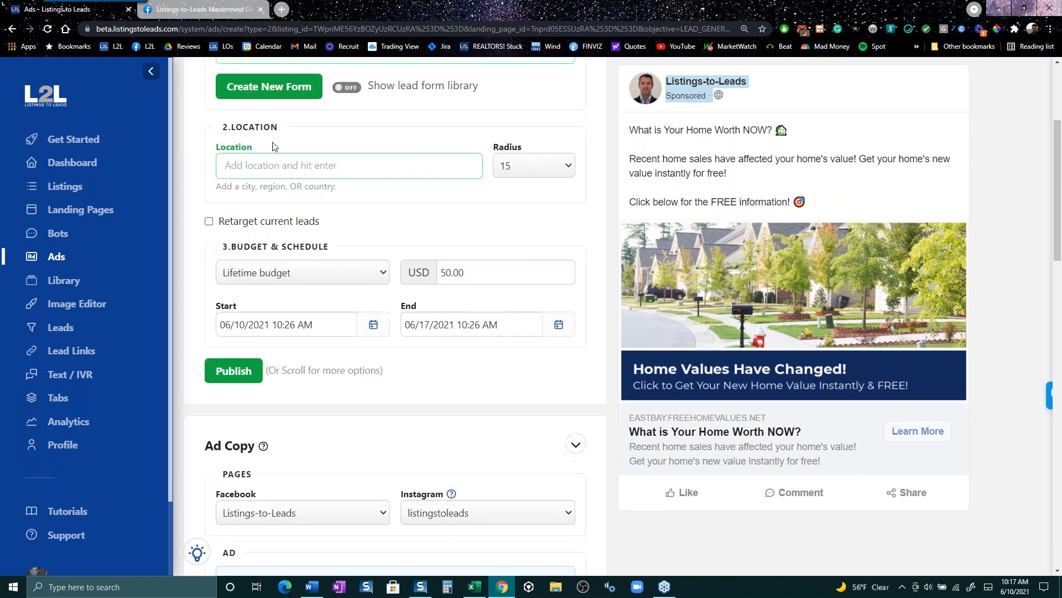
{"action": "scroll", "coordinate": [248, 261], "scroll_direction": "up", "scroll_amount": 3}
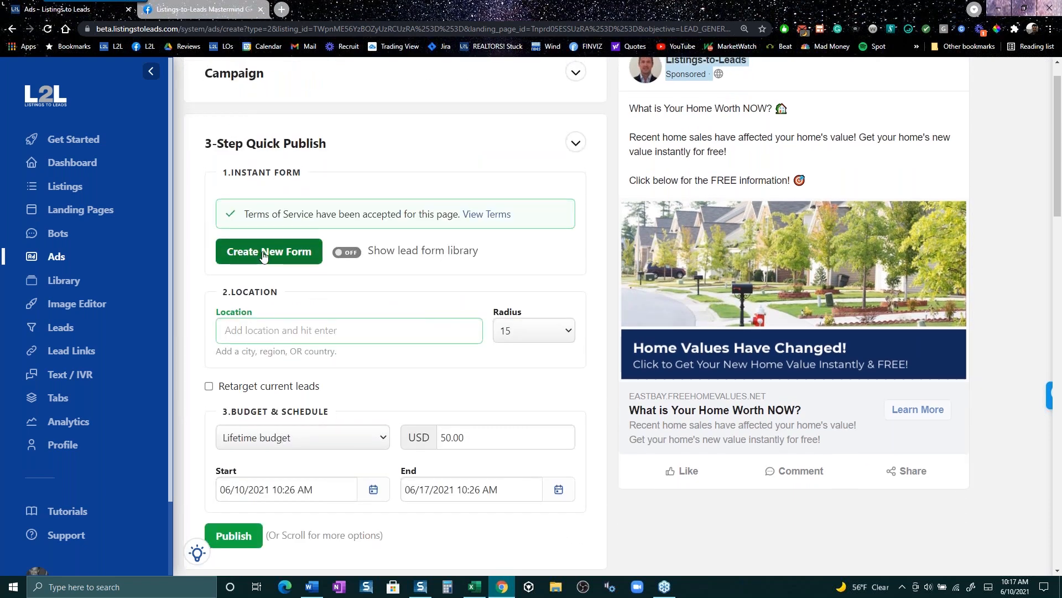
- Open a new instant lead form, then close it without creating it
{"action": "left_click", "coordinate": [261, 253]}
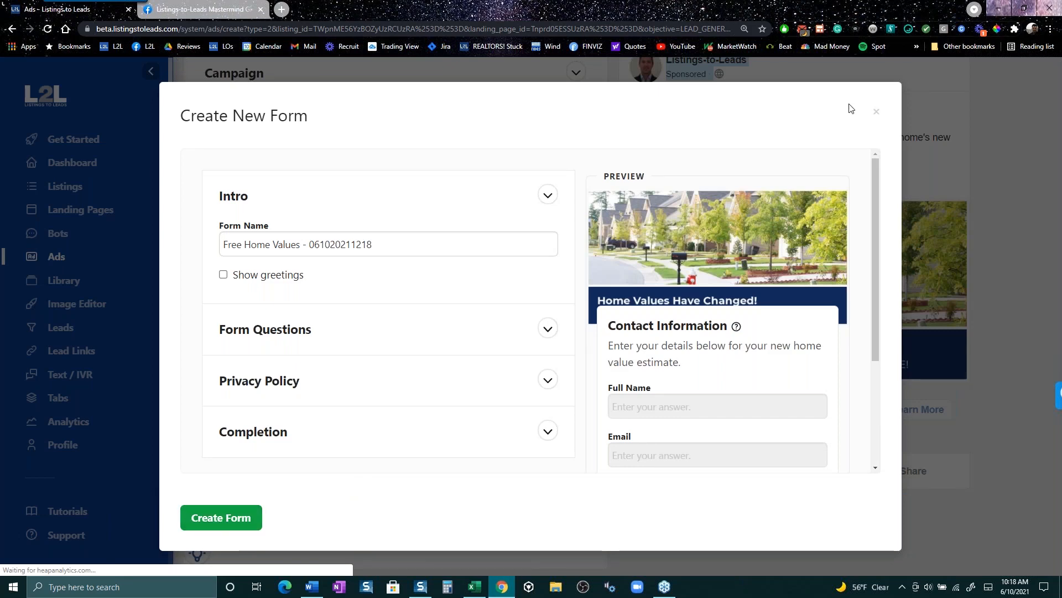
{"action": "left_click", "coordinate": [876, 114]}
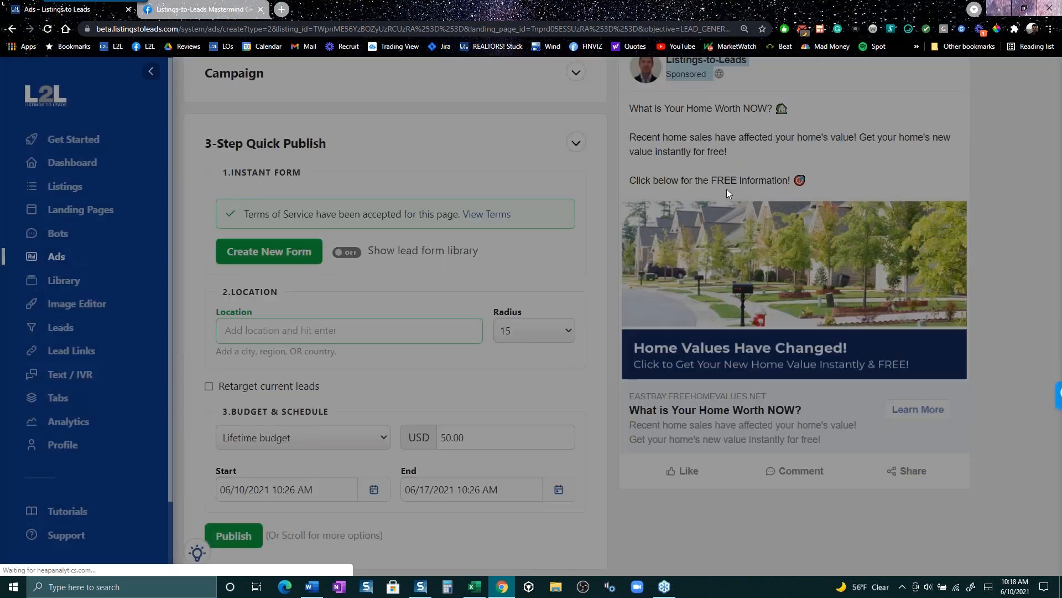
{"action": "scroll", "coordinate": [365, 308], "scroll_direction": "down", "scroll_amount": 2}
- Set the ad's location to Lafayette, California, United States
{"action": "left_click", "coordinate": [344, 86]}
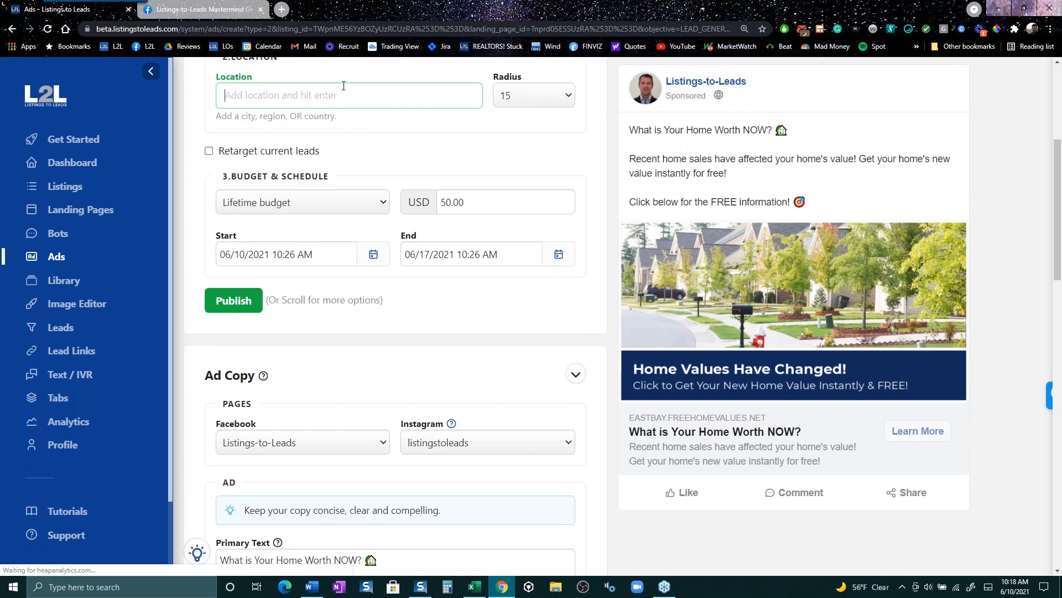
{"action": "type", "text": "la"}
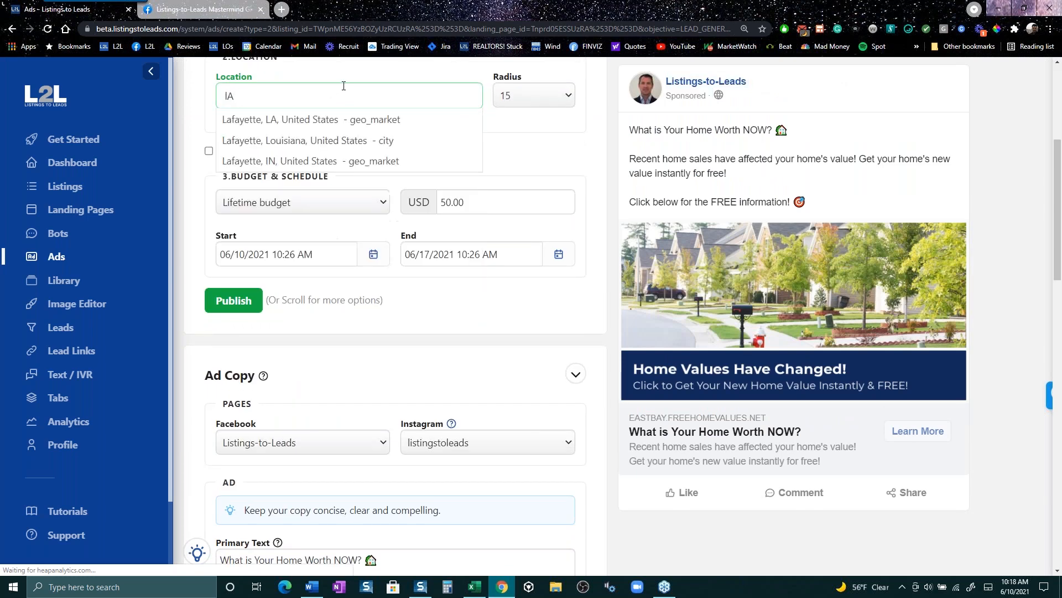
{"action": "type", "text": "LAF"}
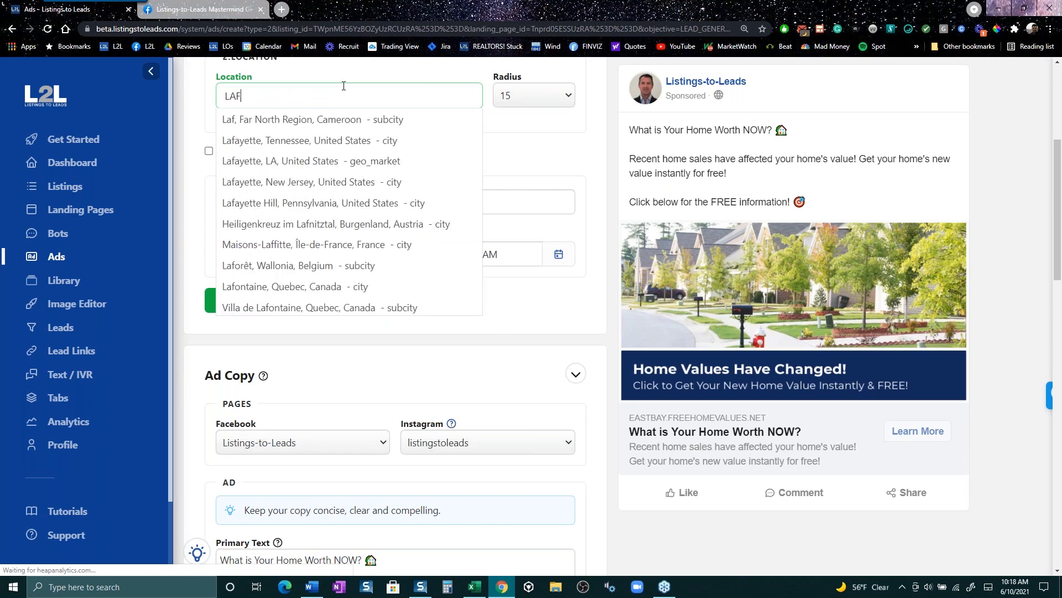
{"action": "type", "text": "AYETTE"}
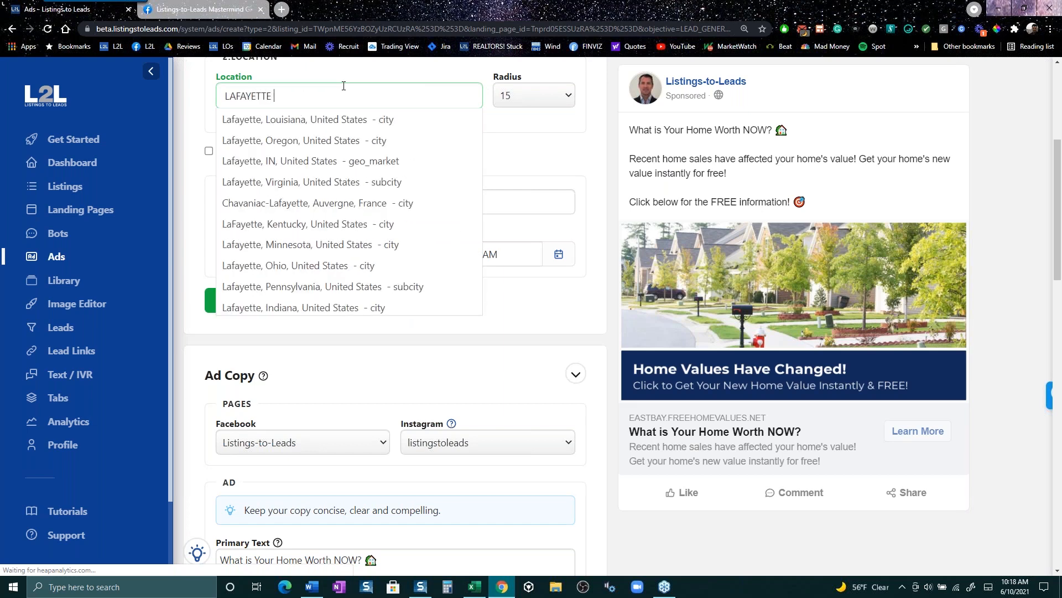
{"action": "key", "text": "BackSpace"}
{"action": "type", "text": ","}
{"action": "key", "text": "alt+space"}
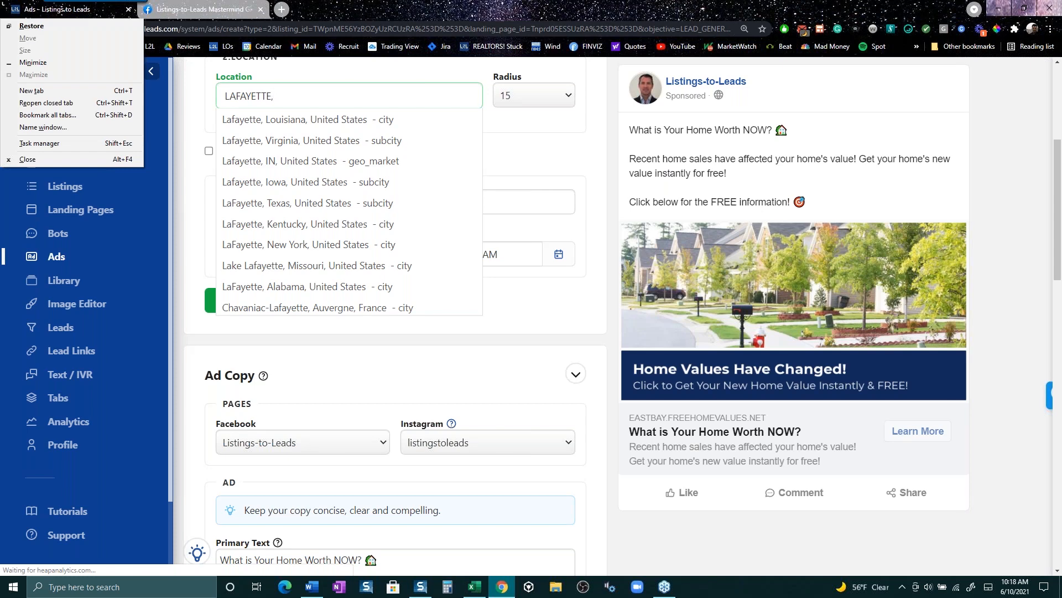
{"action": "left_click", "coordinate": [343, 100]}
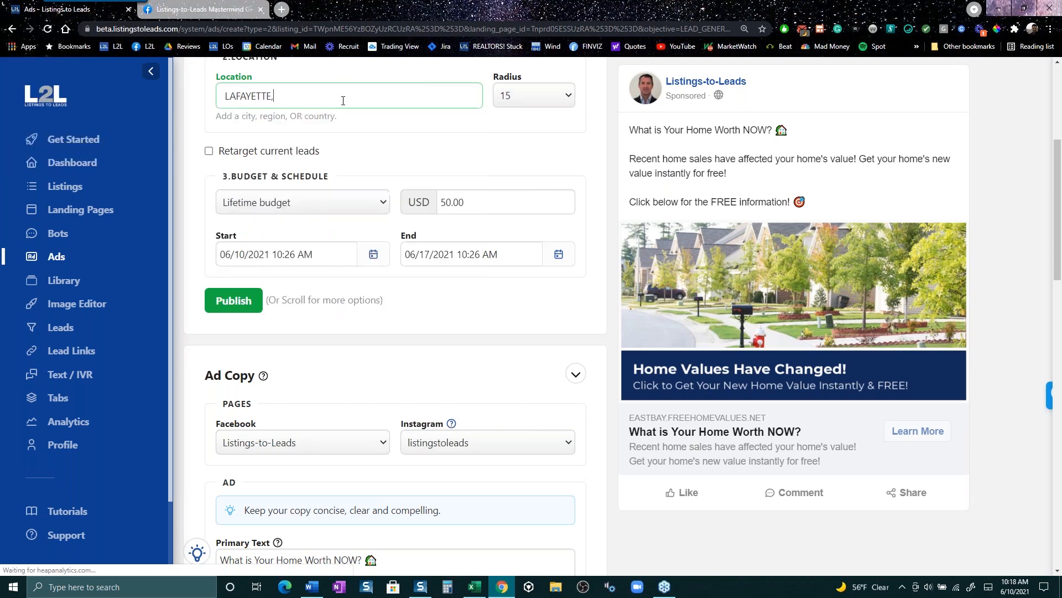
{"action": "key", "text": "Caps_Lock"}
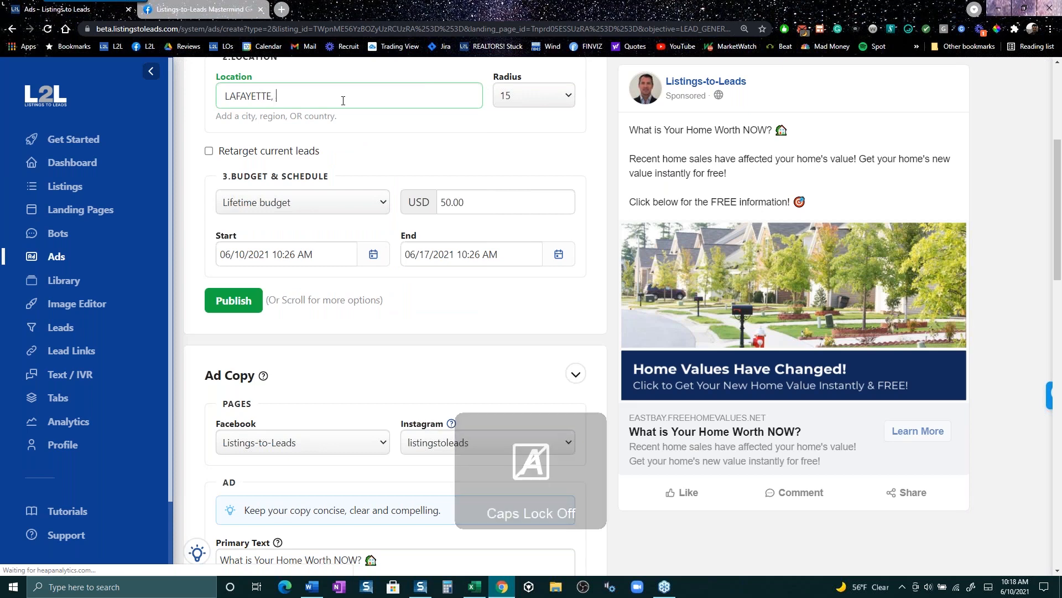
{"action": "type", "text": "ca"}
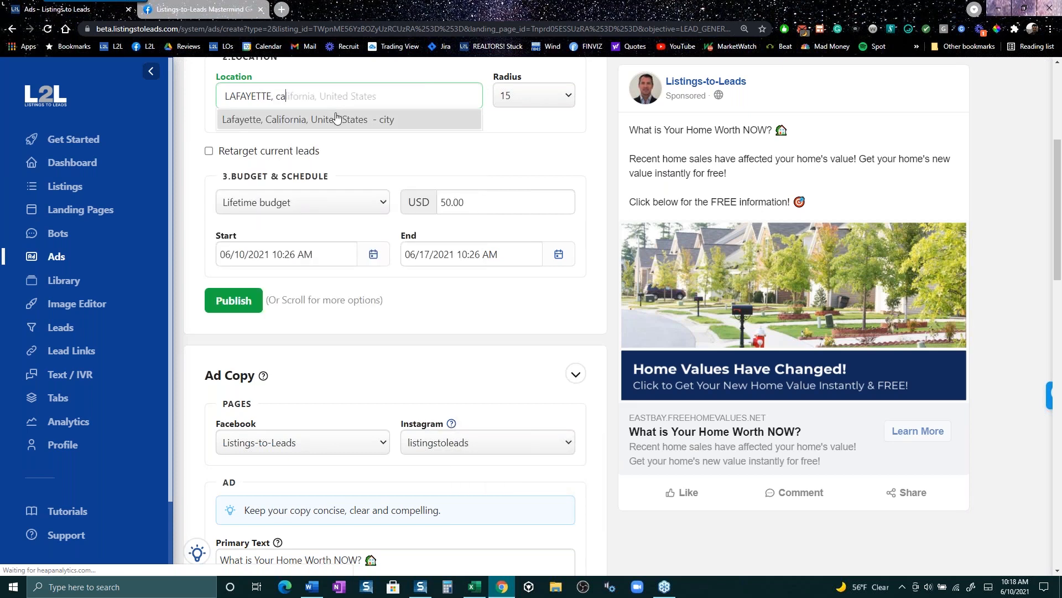
{"action": "left_click", "coordinate": [336, 119]}
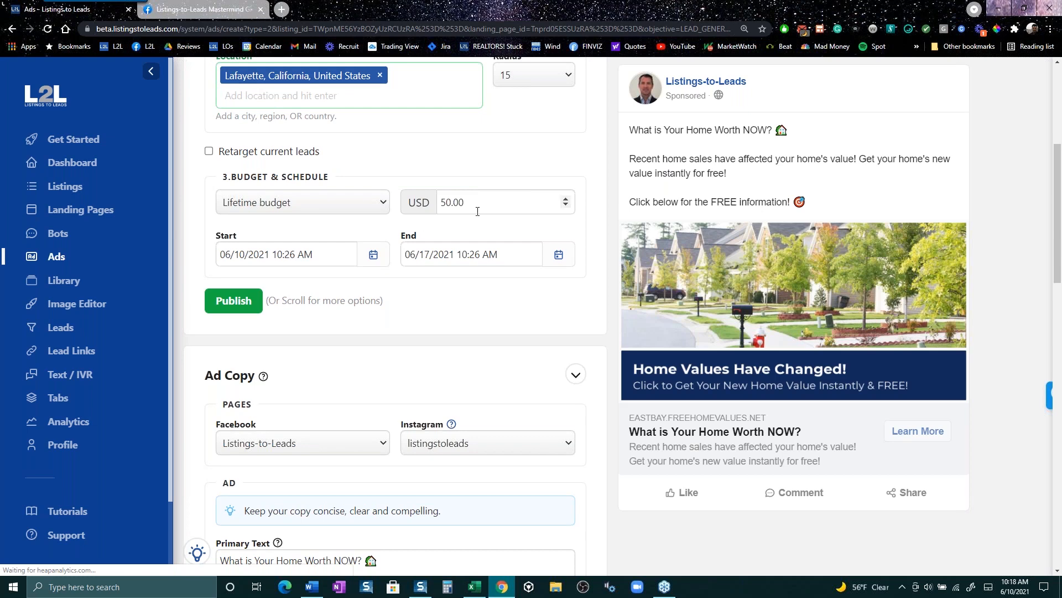
{"action": "scroll", "coordinate": [363, 180], "scroll_direction": "up", "scroll_amount": 1}
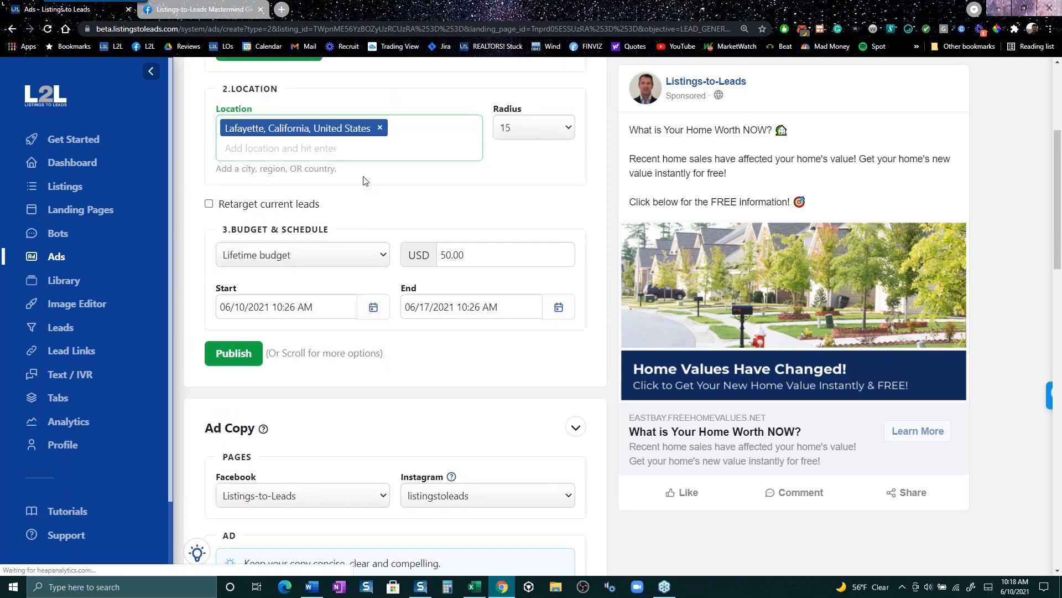
{"action": "scroll", "coordinate": [364, 180], "scroll_direction": "up", "scroll_amount": 2}
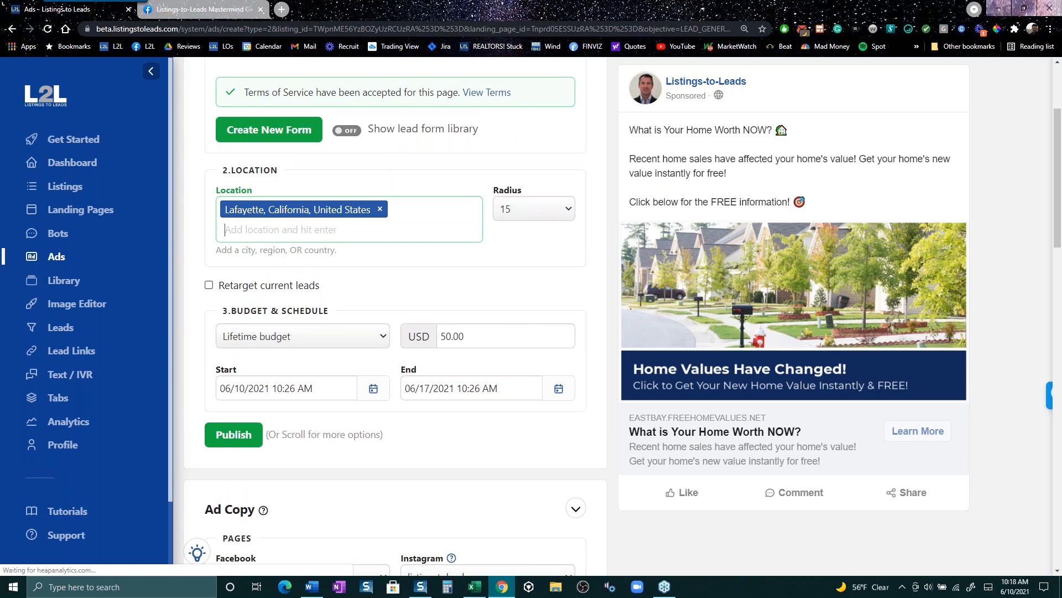
{"action": "left_click", "coordinate": [210, 286]}
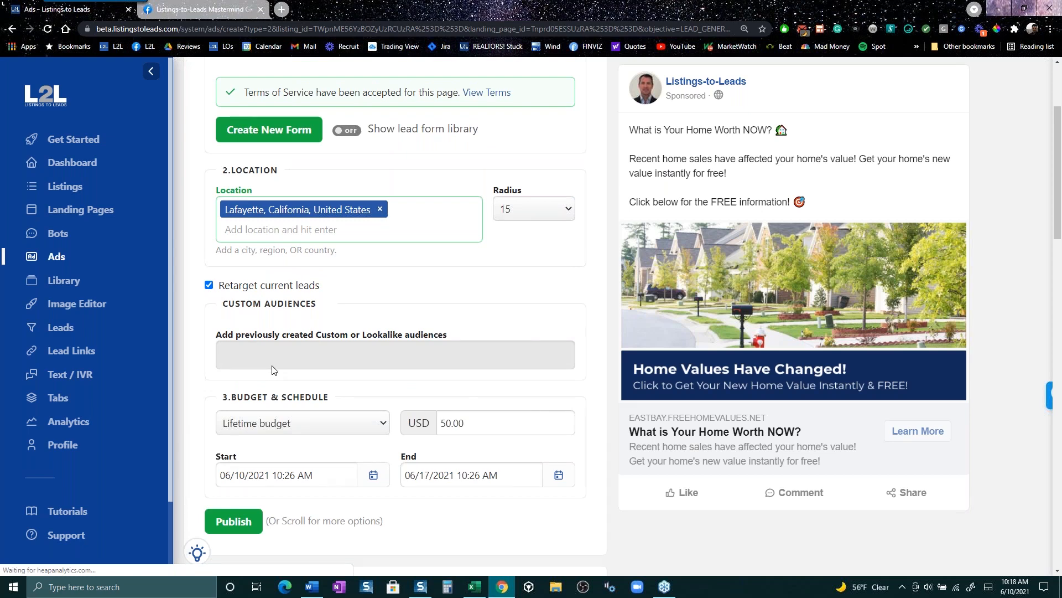
{"action": "left_click", "coordinate": [209, 286]}
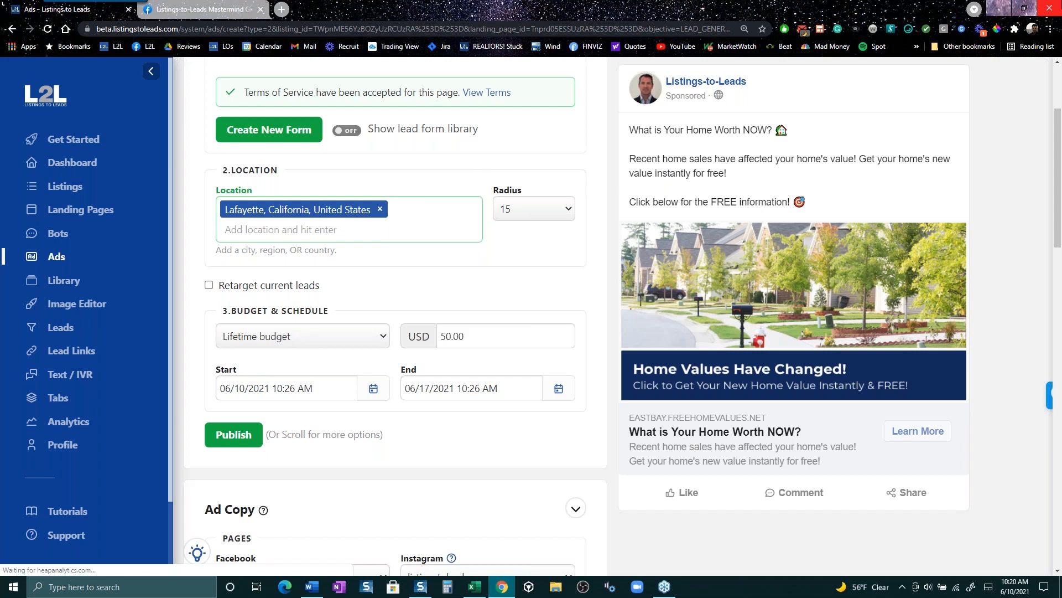
{"action": "left_click", "coordinate": [565, 211]}
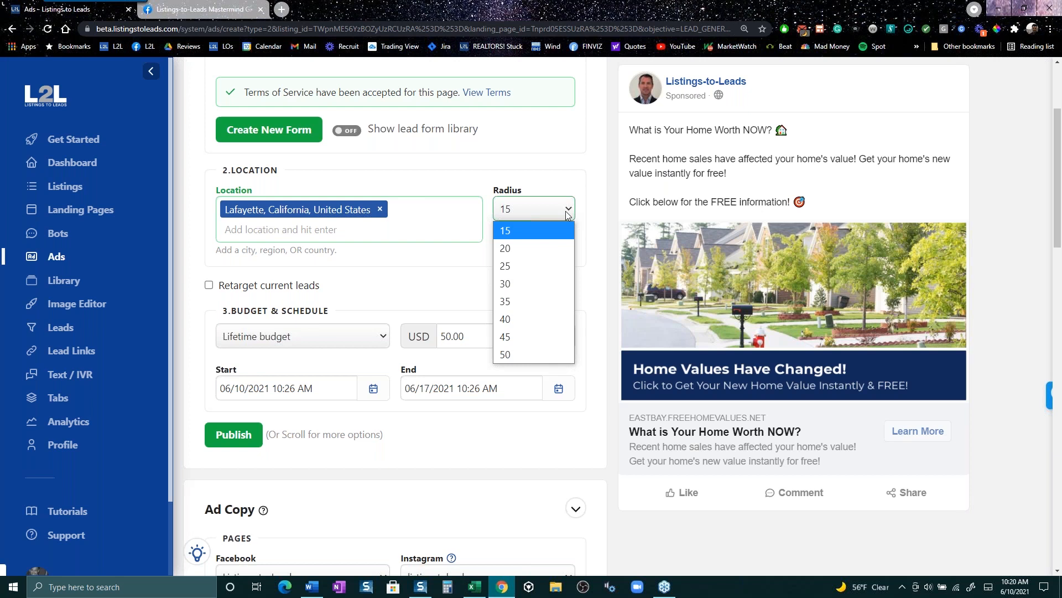
{"action": "left_click", "coordinate": [594, 258]}
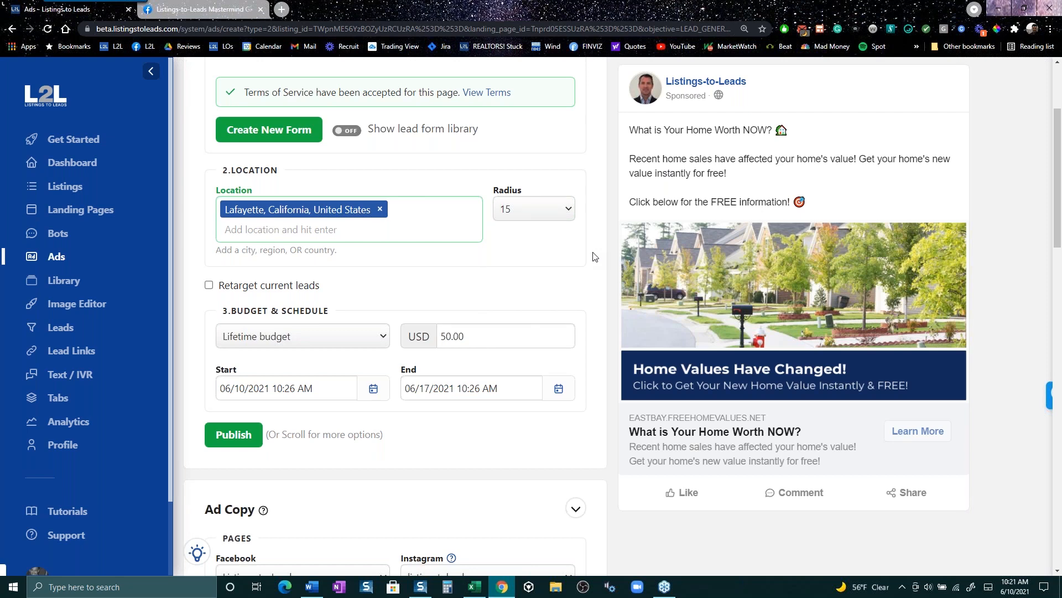
{"action": "scroll", "coordinate": [481, 249], "scroll_direction": "up", "scroll_amount": 2}
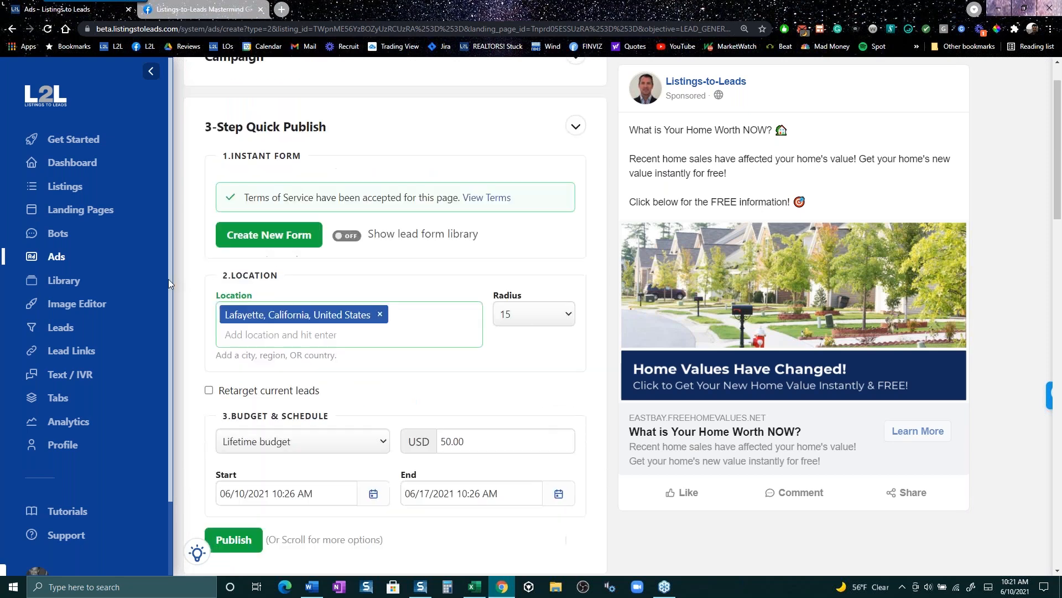
{"action": "scroll", "coordinate": [170, 283], "scroll_direction": "up", "scroll_amount": 1}
- Go back to the Ads page listing the 10 existing campaigns
{"action": "left_click", "coordinate": [60, 258]}
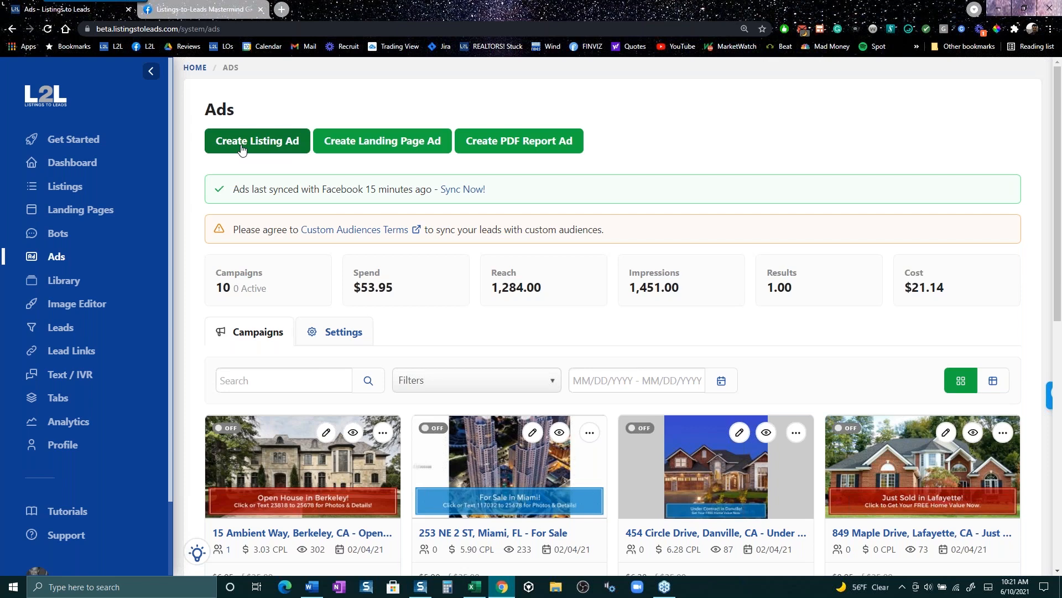
- Start a PDF report ad and filter the report catalog to Seller Reports
{"action": "left_click", "coordinate": [527, 143]}
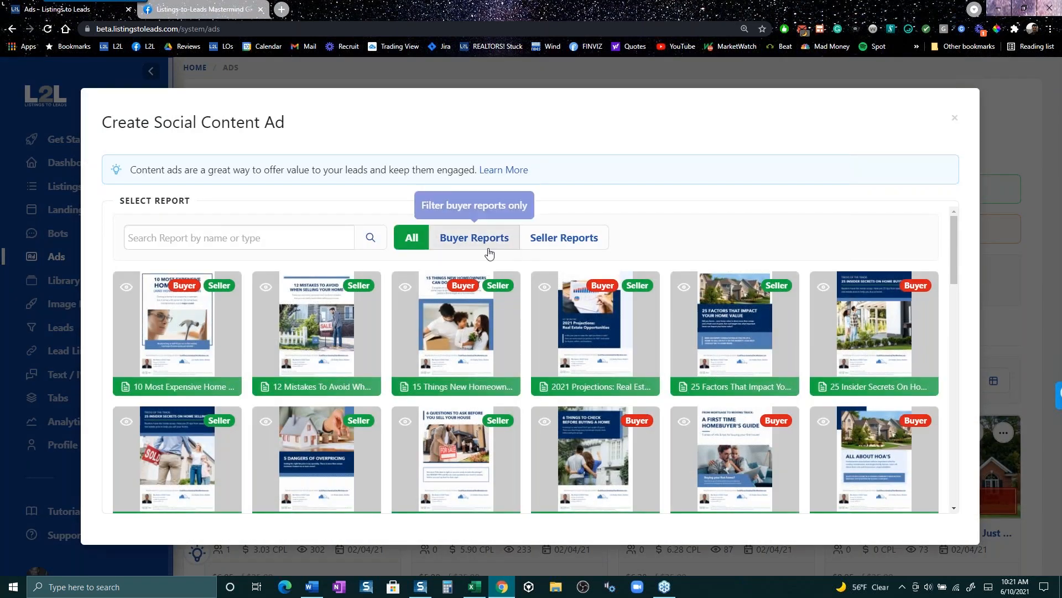
{"action": "left_click", "coordinate": [576, 242]}
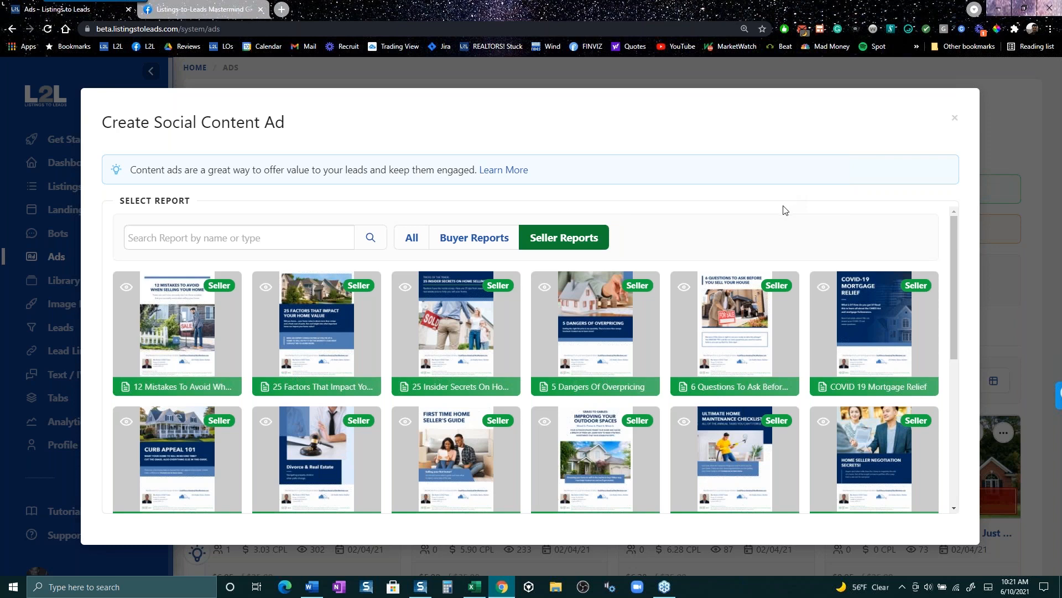
{"action": "scroll", "coordinate": [852, 288], "scroll_direction": "down", "scroll_amount": 1}
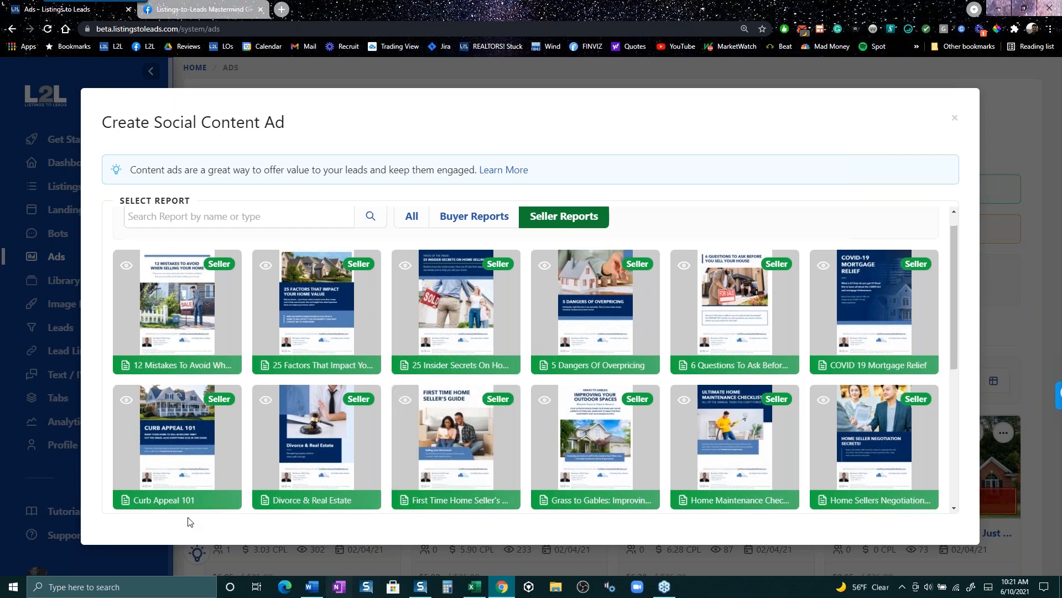
{"action": "scroll", "coordinate": [232, 487], "scroll_direction": "down", "scroll_amount": 1}
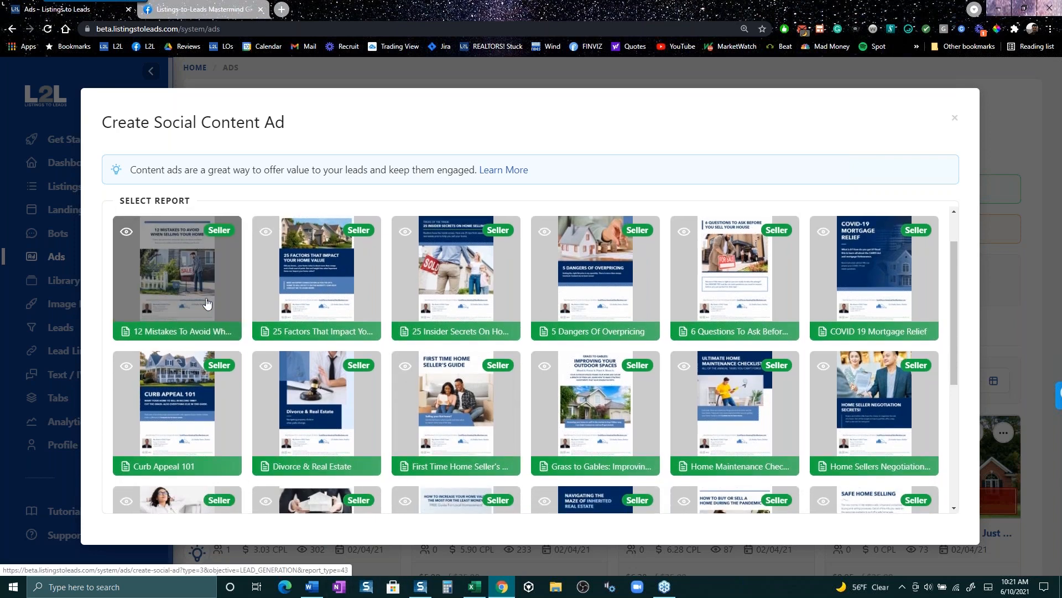
- Pick the 12 Mistakes To Avoid report and start a new lead form for it
{"action": "left_click", "coordinate": [170, 288]}
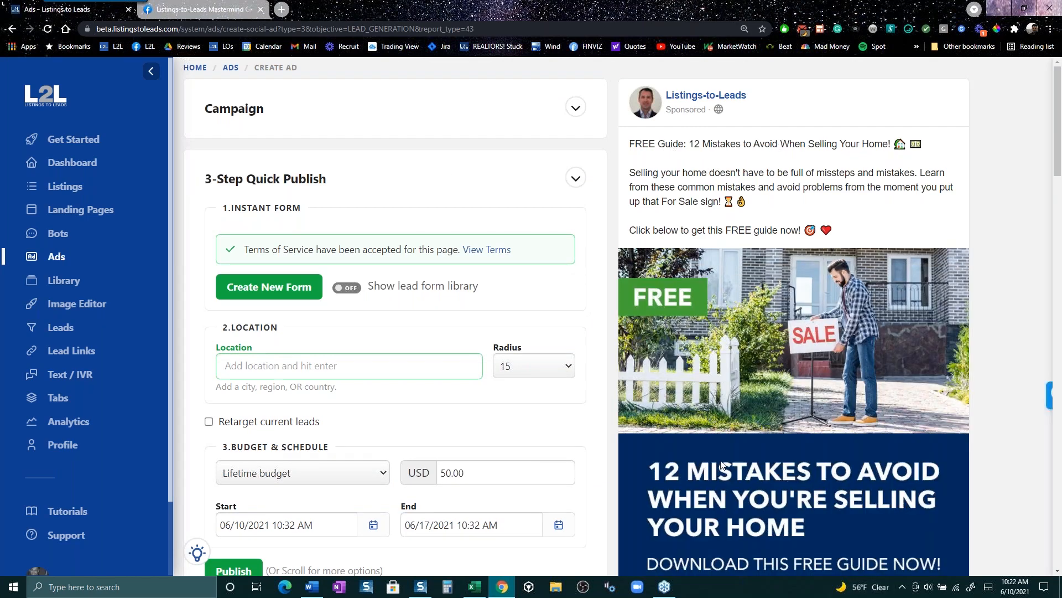
{"action": "scroll", "coordinate": [866, 340], "scroll_direction": "down", "scroll_amount": 4}
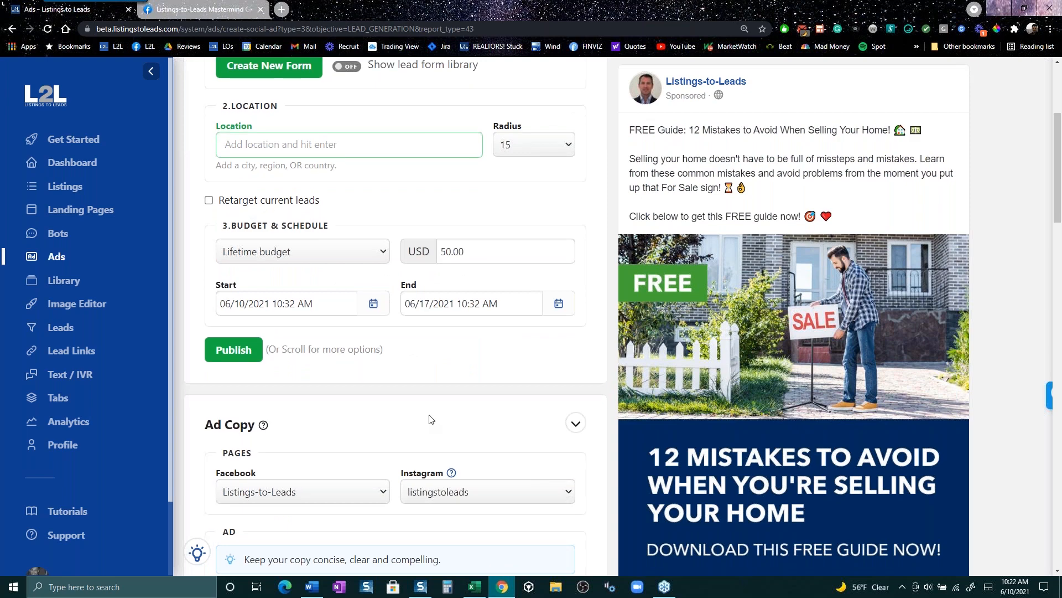
{"action": "scroll", "coordinate": [387, 376], "scroll_direction": "up", "scroll_amount": 2}
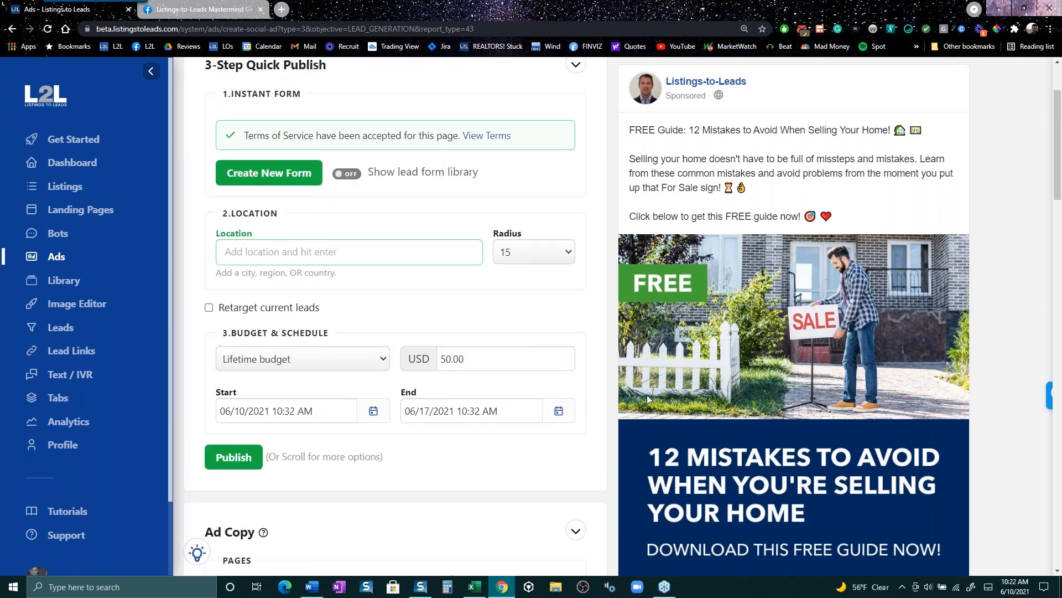
{"action": "scroll", "coordinate": [646, 395], "scroll_direction": "up", "scroll_amount": 2}
{"action": "left_click", "coordinate": [268, 248]}
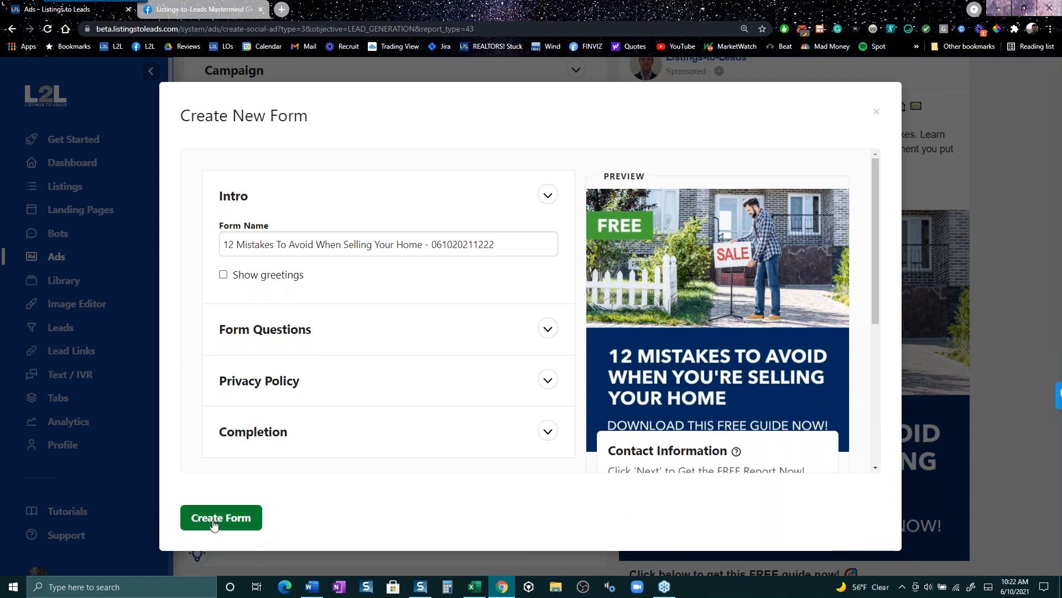
- Close the new form dialog and set the location to Lafayette, California, United States
{"action": "left_click", "coordinate": [878, 112]}
{"action": "left_click", "coordinate": [354, 335]}
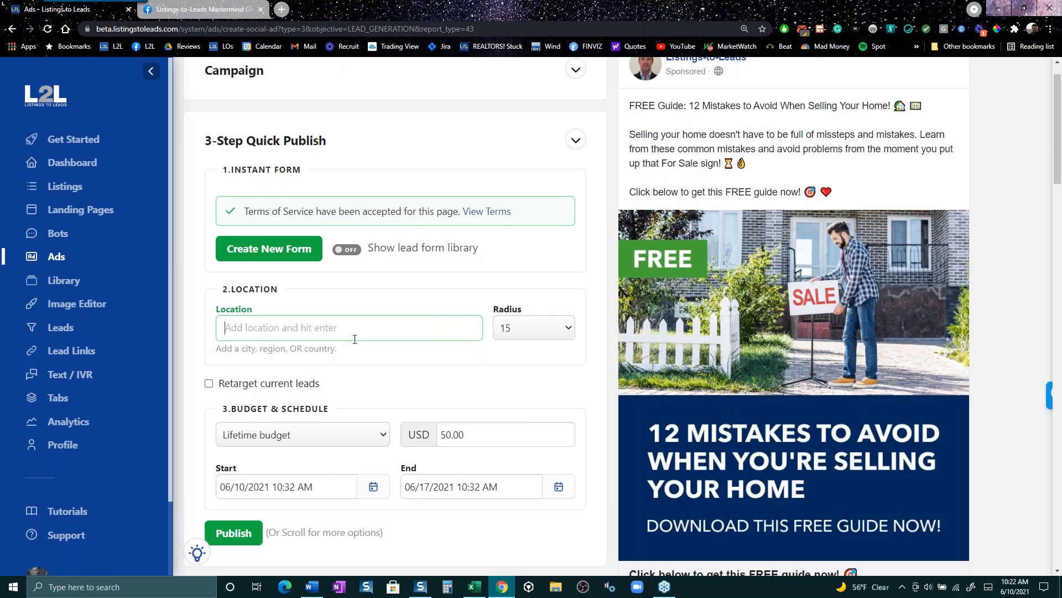
{"action": "type", "text": "Lafay"}
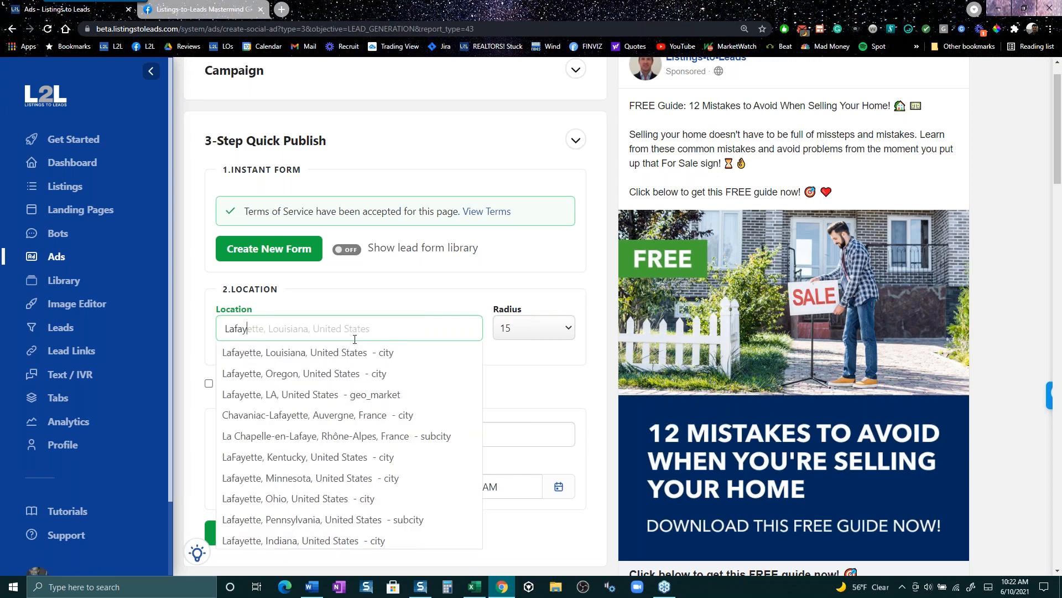
{"action": "type", "text": "ette, c"}
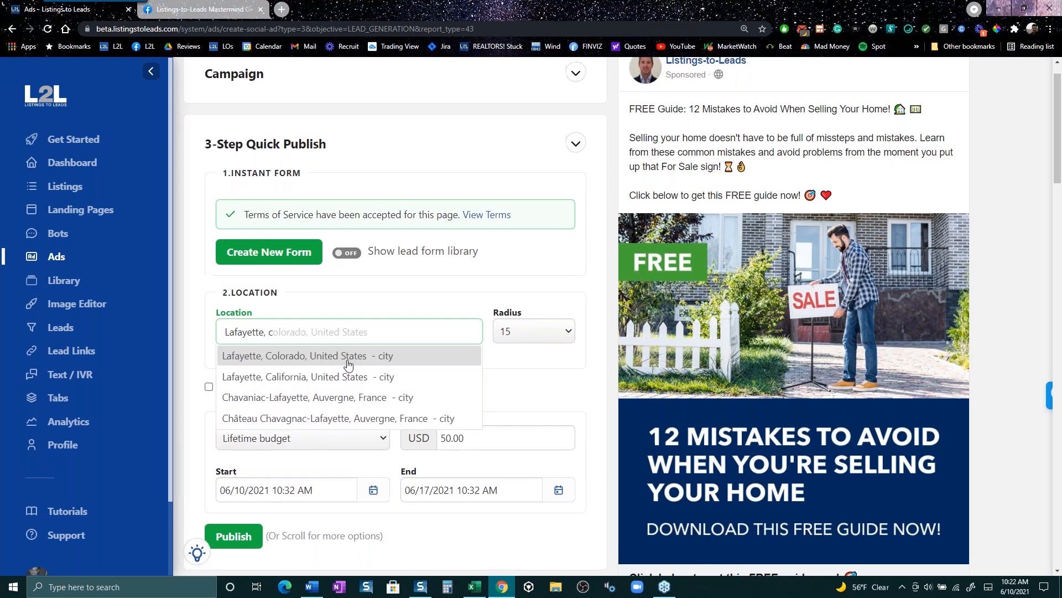
{"action": "left_click", "coordinate": [346, 372]}
- Check the radius options, keeping the radius at 15
{"action": "scroll", "coordinate": [494, 409], "scroll_direction": "down", "scroll_amount": 1}
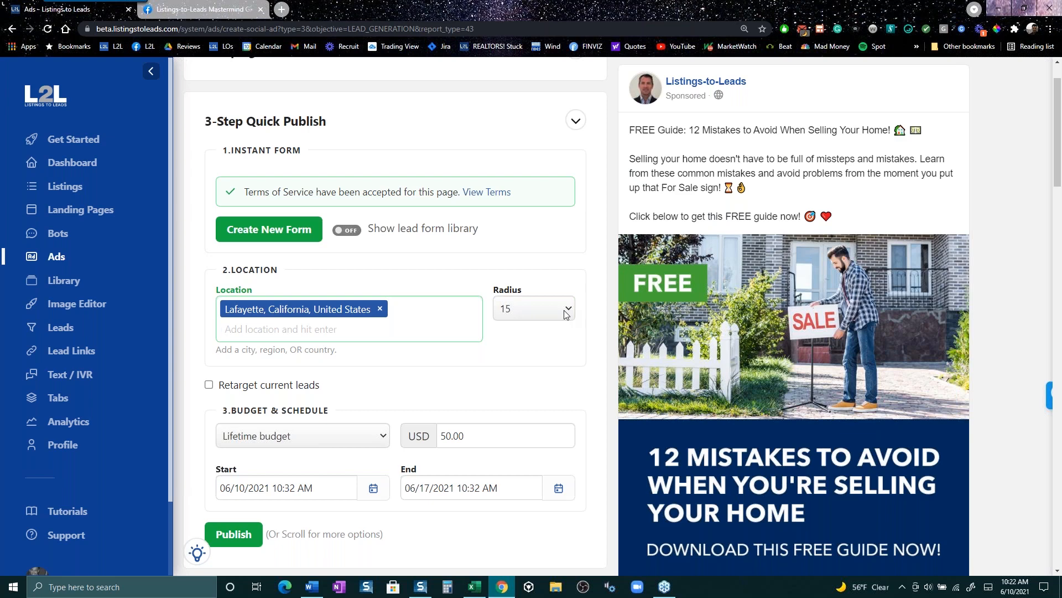
{"action": "left_click", "coordinate": [566, 314]}
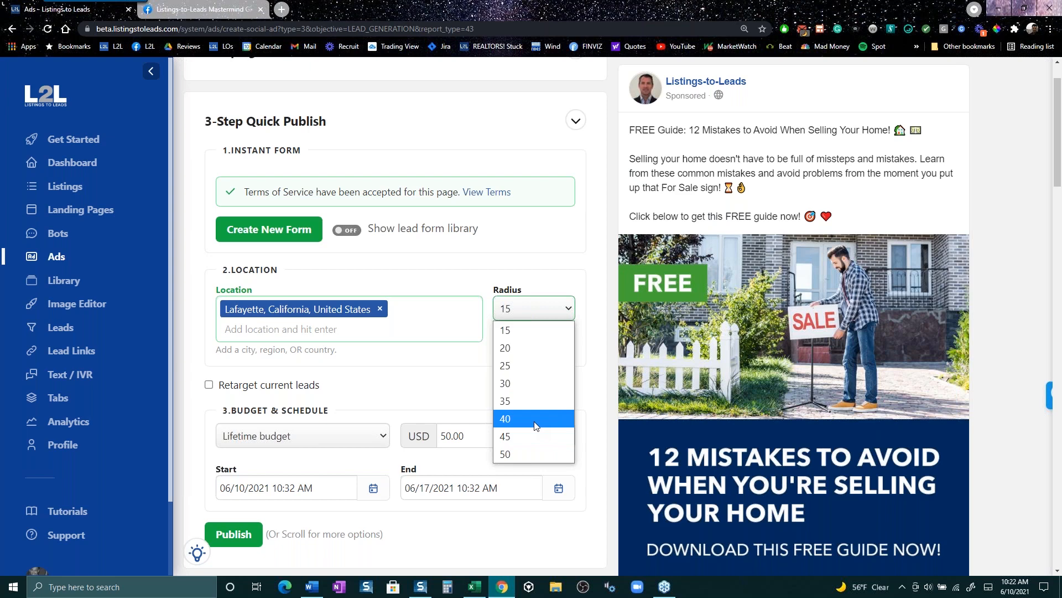
{"action": "left_click", "coordinate": [590, 413]}
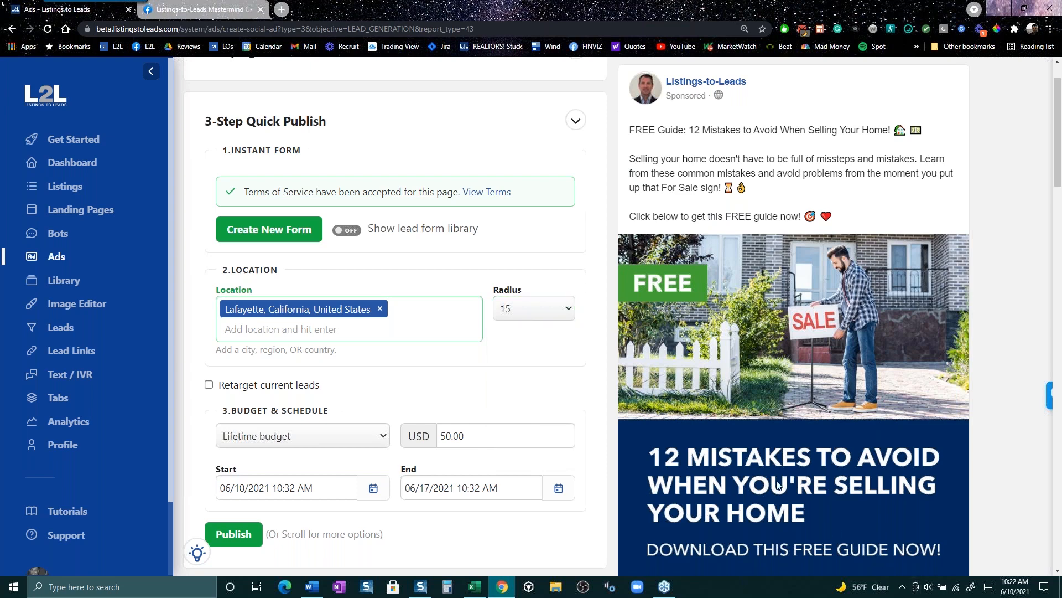
{"action": "scroll", "coordinate": [764, 476], "scroll_direction": "down", "scroll_amount": 1}
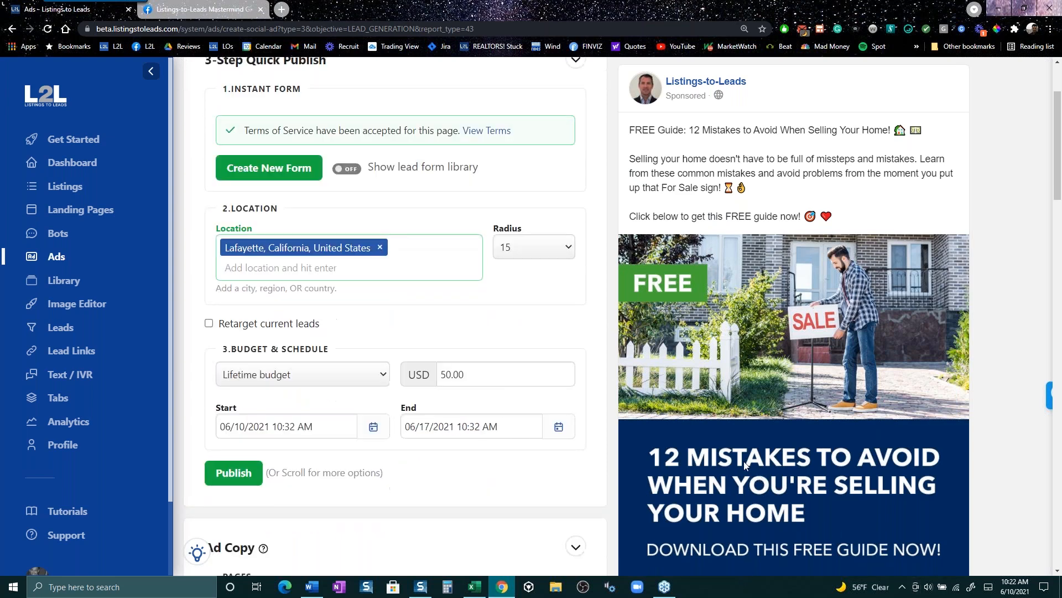
{"action": "scroll", "coordinate": [747, 459], "scroll_direction": "down", "scroll_amount": 1}
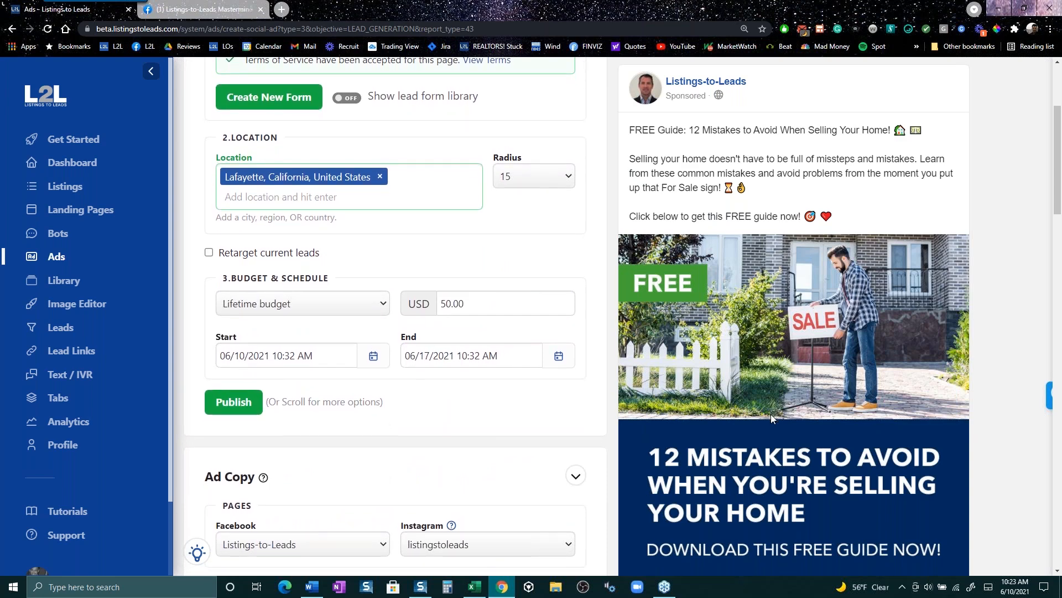
{"action": "scroll", "coordinate": [765, 428], "scroll_direction": "down", "scroll_amount": 1}
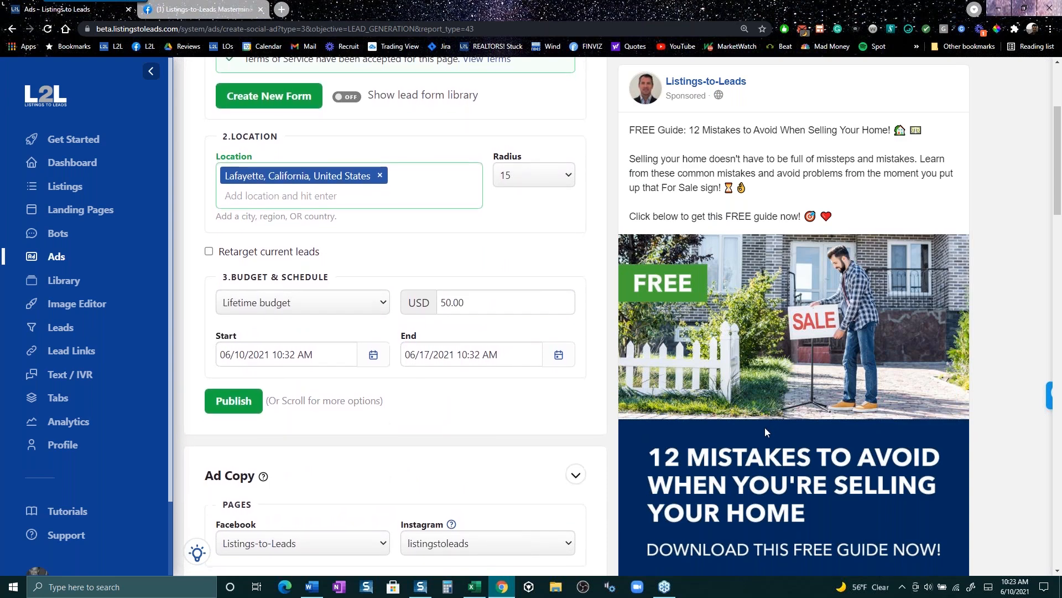
{"action": "scroll", "coordinate": [764, 434], "scroll_direction": "up", "scroll_amount": 1}
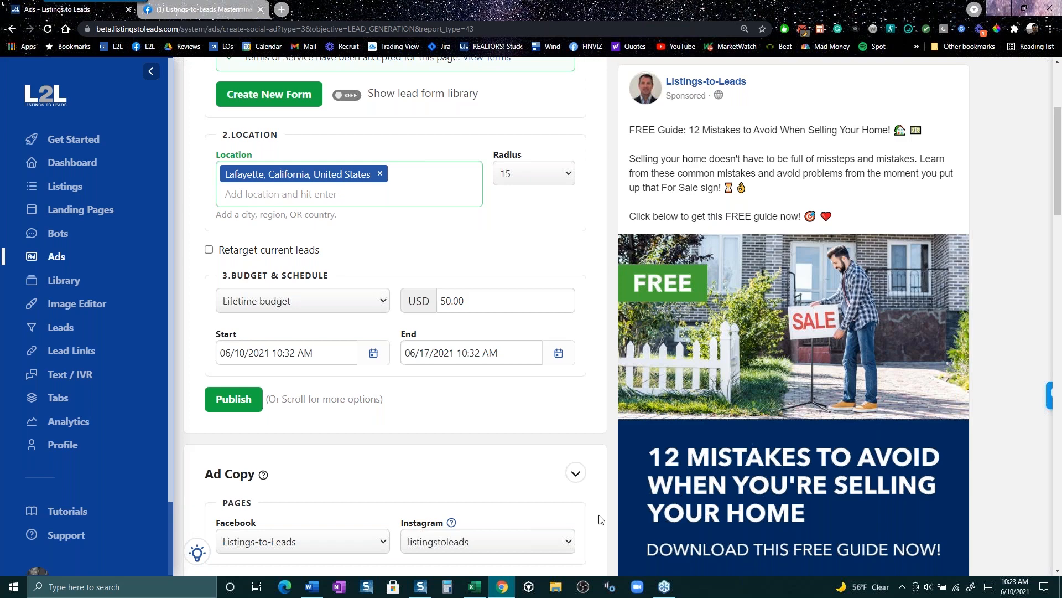
{"action": "scroll", "coordinate": [586, 540], "scroll_direction": "down", "scroll_amount": 5}
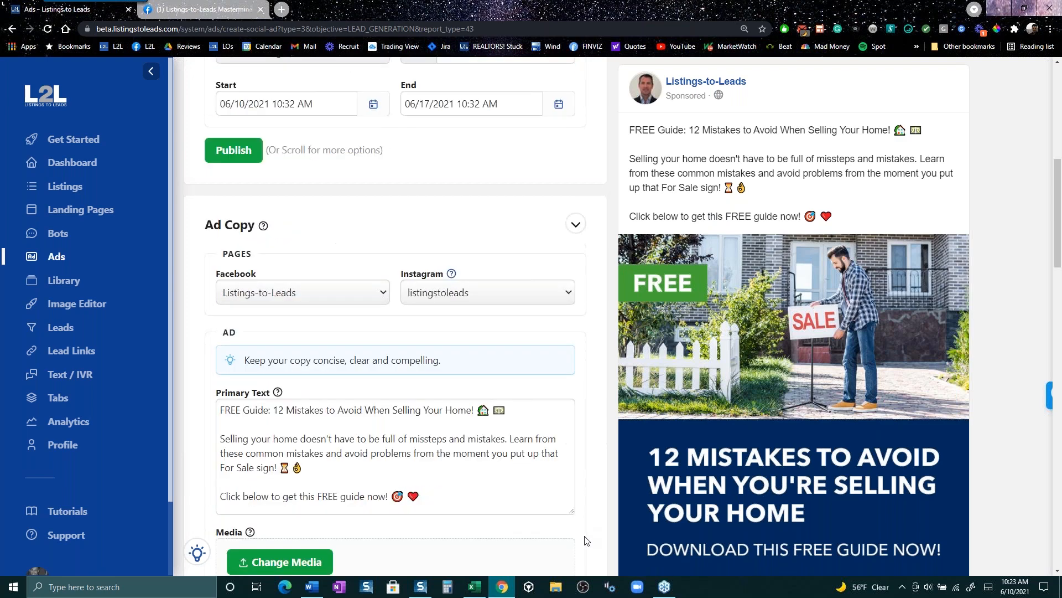
{"action": "scroll", "coordinate": [587, 537], "scroll_direction": "down", "scroll_amount": 2}
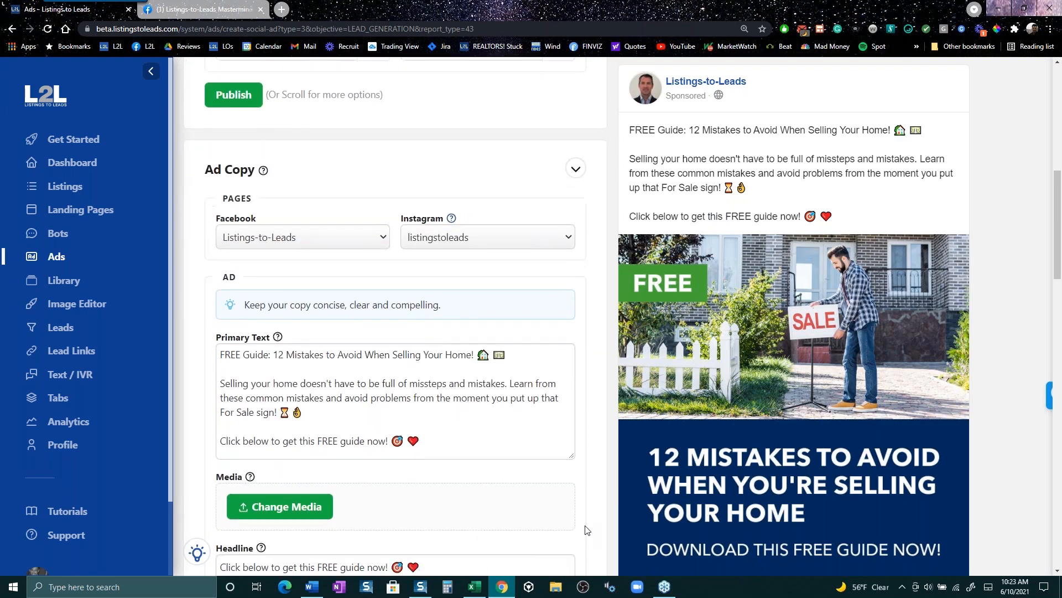
{"action": "scroll", "coordinate": [588, 530], "scroll_direction": "down", "scroll_amount": 5}
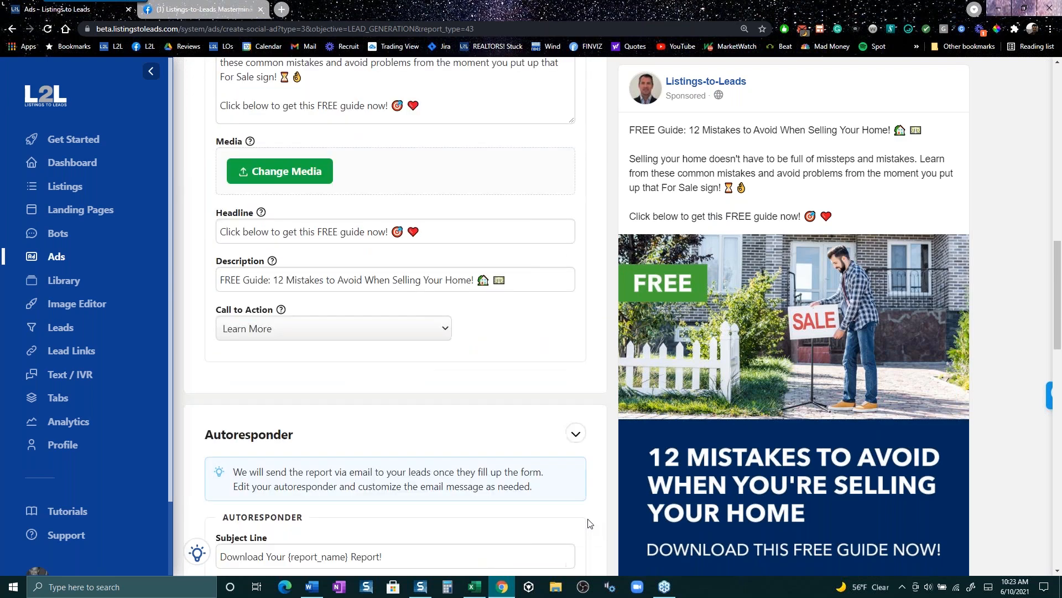
{"action": "scroll", "coordinate": [590, 523], "scroll_direction": "down", "scroll_amount": 1}
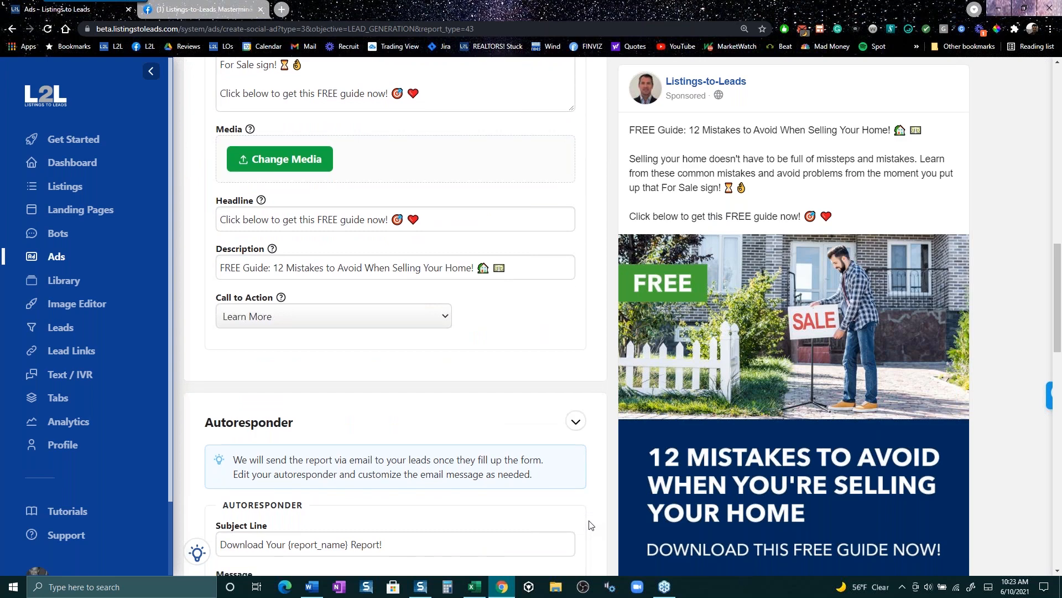
{"action": "scroll", "coordinate": [591, 522], "scroll_direction": "down", "scroll_amount": 7}
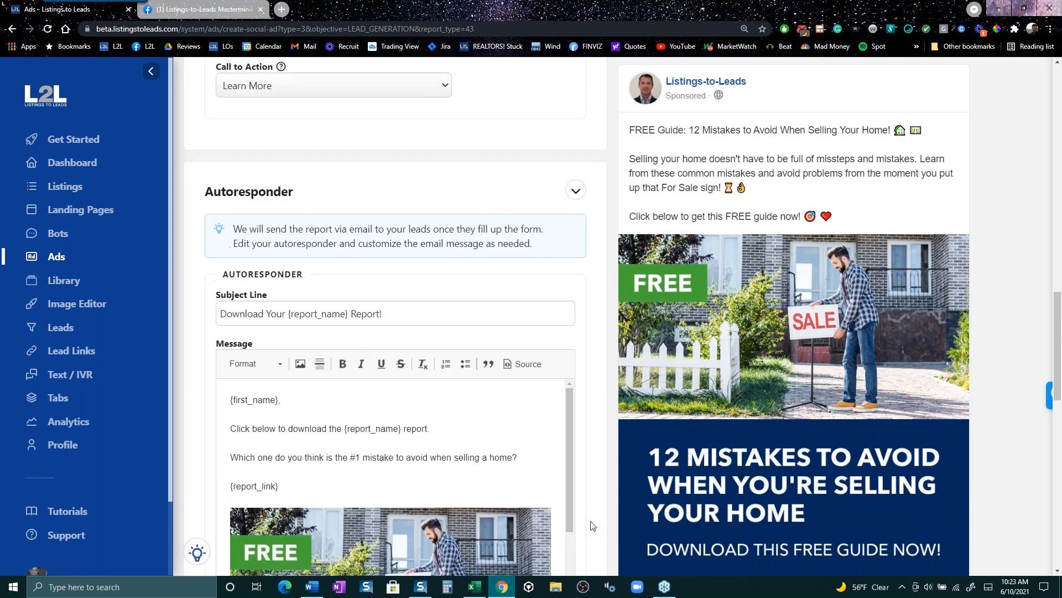
{"action": "scroll", "coordinate": [592, 521], "scroll_direction": "up", "scroll_amount": 16}
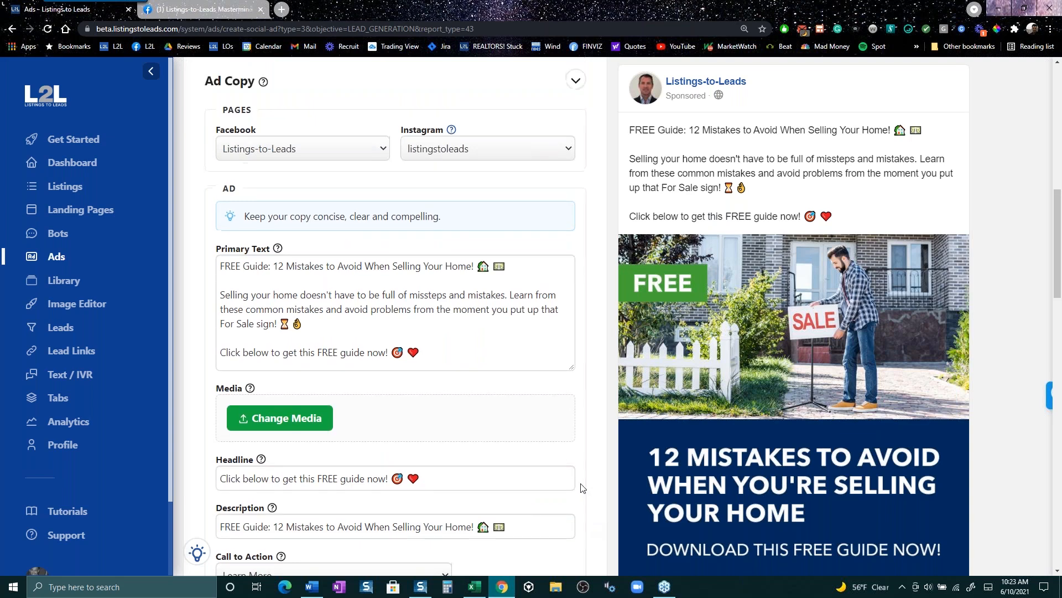
{"action": "scroll", "coordinate": [580, 487], "scroll_direction": "up", "scroll_amount": 2}
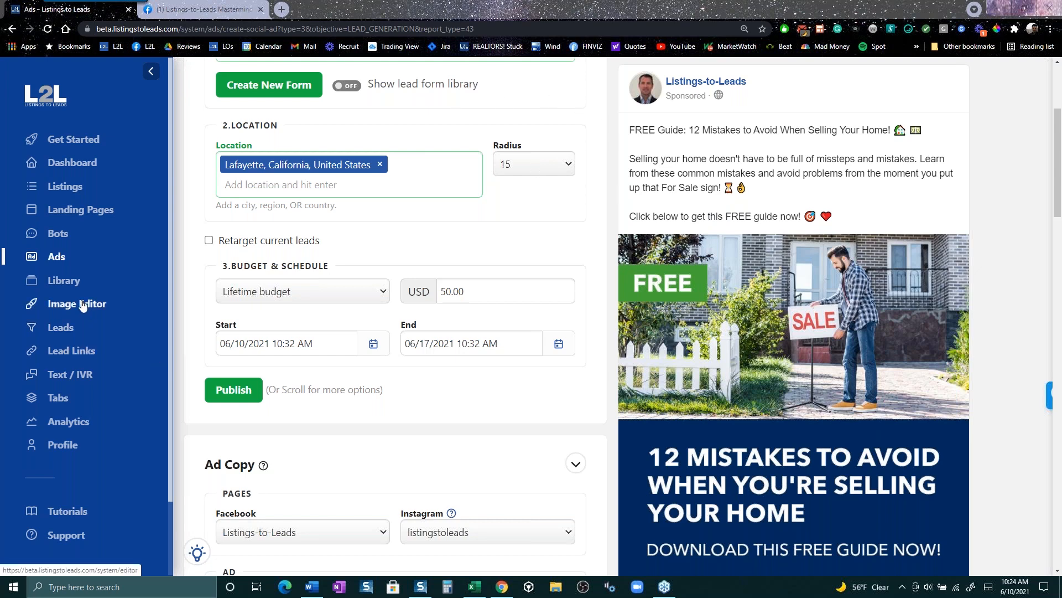
- Show the Library's Media from L2L PDF guides and dismiss the Color Themes popup and tip
{"action": "left_click", "coordinate": [65, 287]}
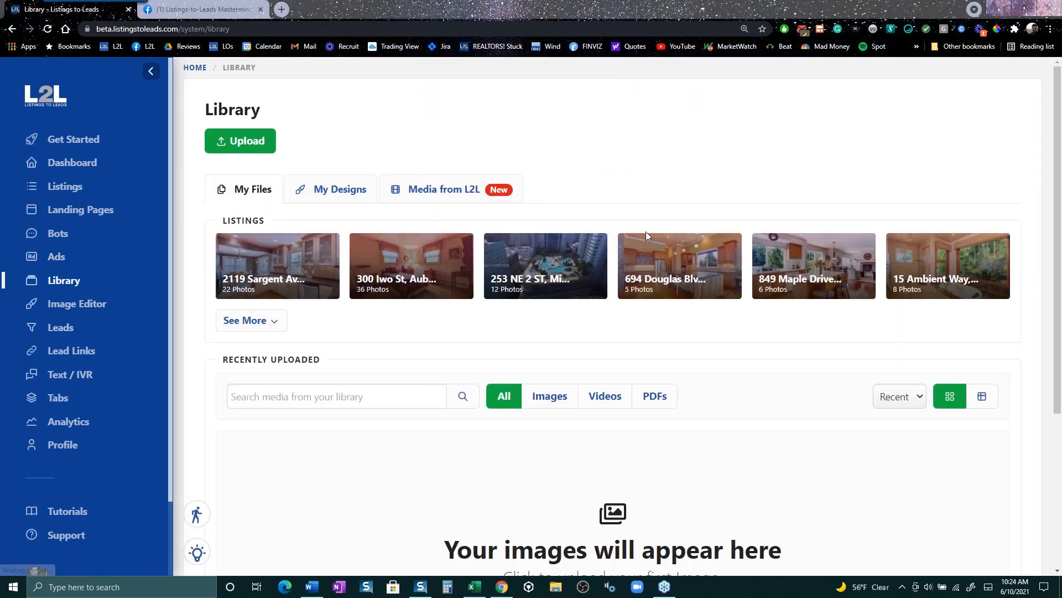
{"action": "left_click", "coordinate": [437, 193]}
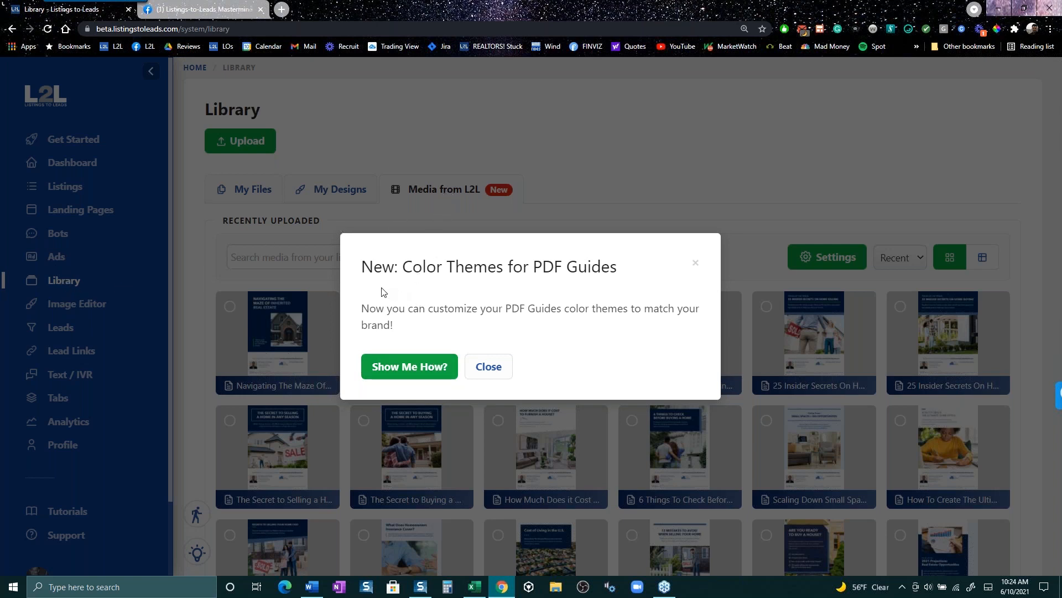
{"action": "left_click", "coordinate": [417, 368]}
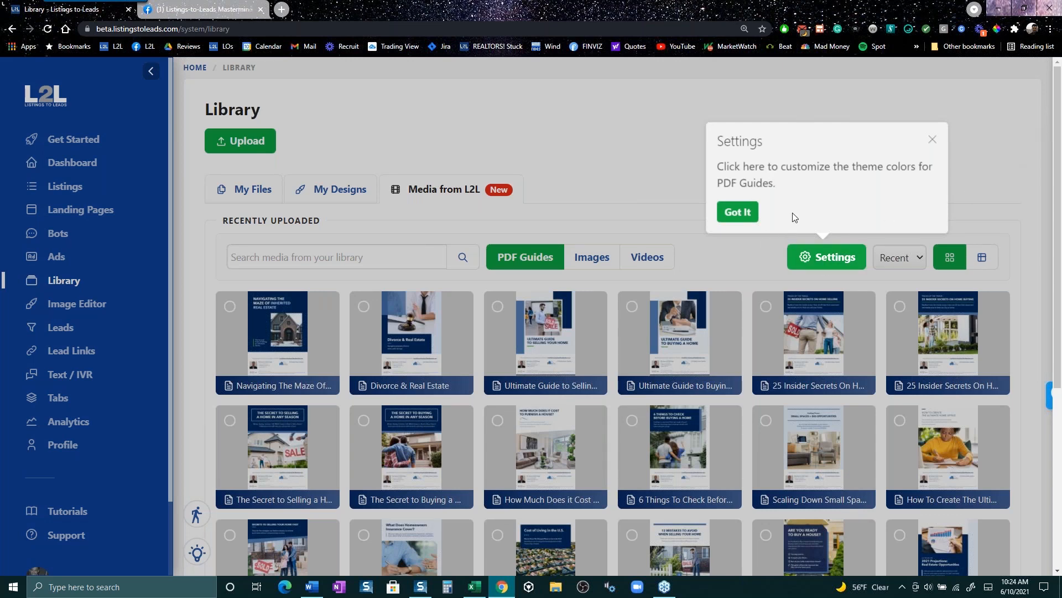
{"action": "left_click", "coordinate": [735, 216]}
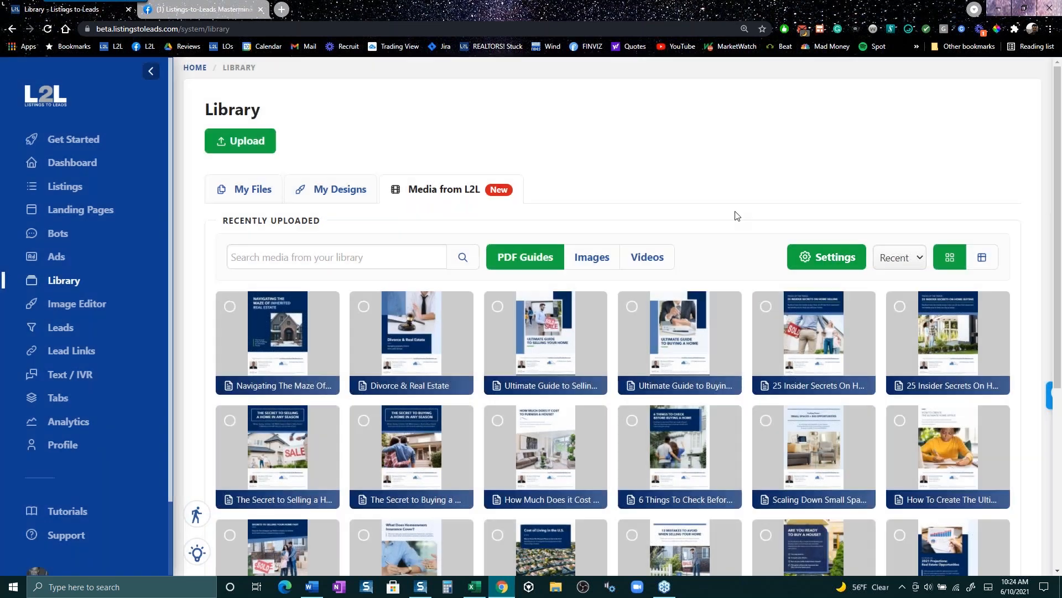
{"action": "left_click", "coordinate": [832, 260]}
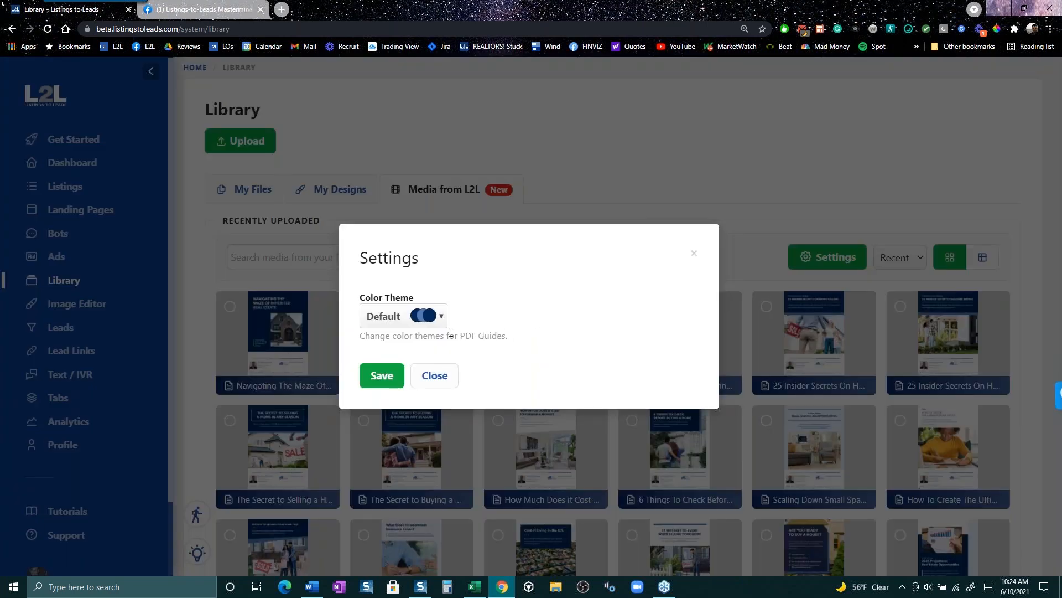
{"action": "left_click", "coordinate": [441, 316]}
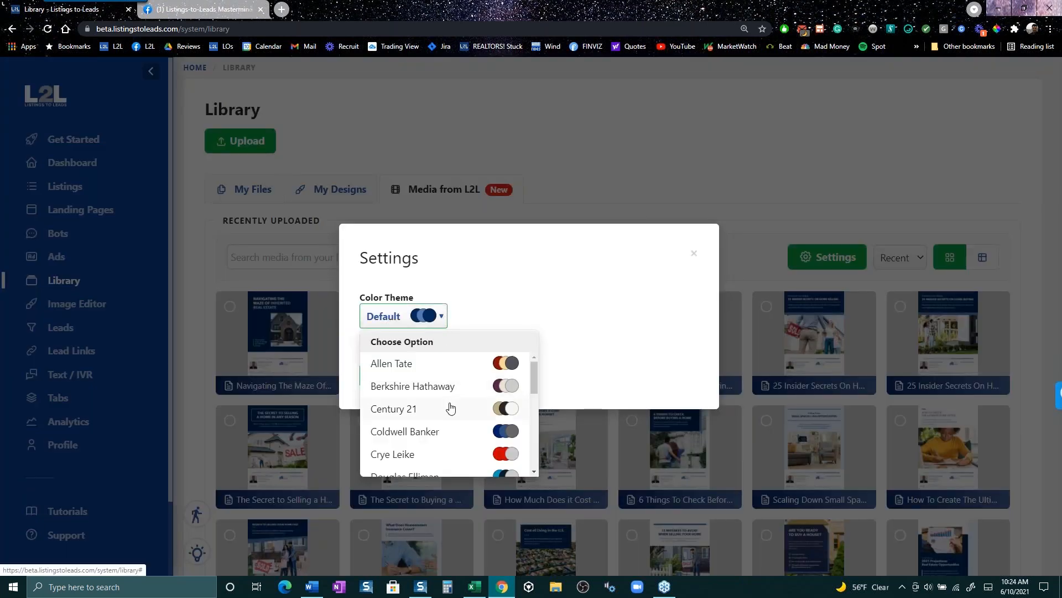
{"action": "scroll", "coordinate": [457, 404], "scroll_direction": "down", "scroll_amount": 5}
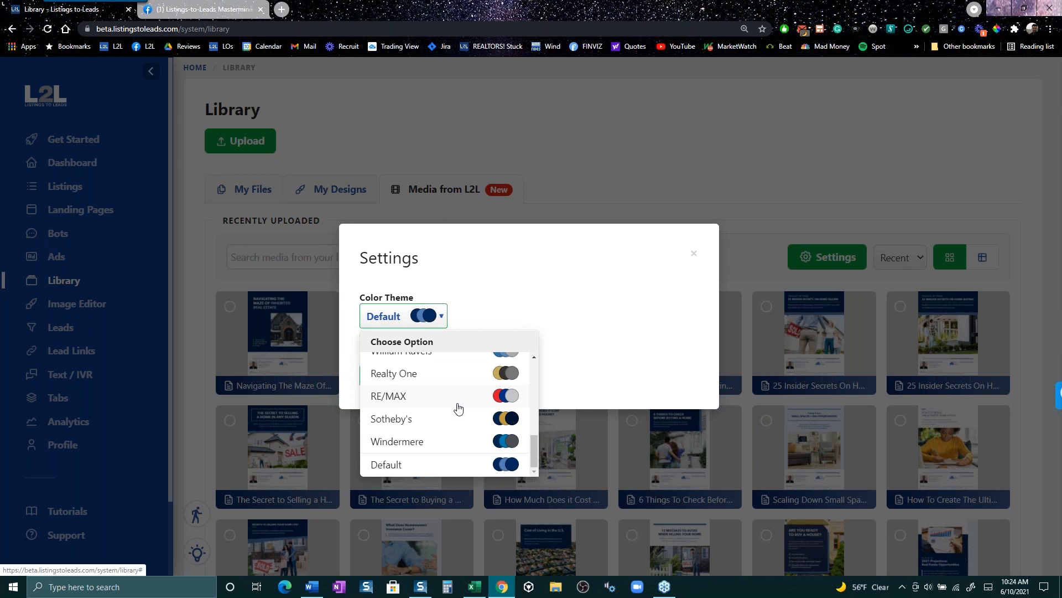
{"action": "scroll", "coordinate": [458, 408], "scroll_direction": "up", "scroll_amount": 4}
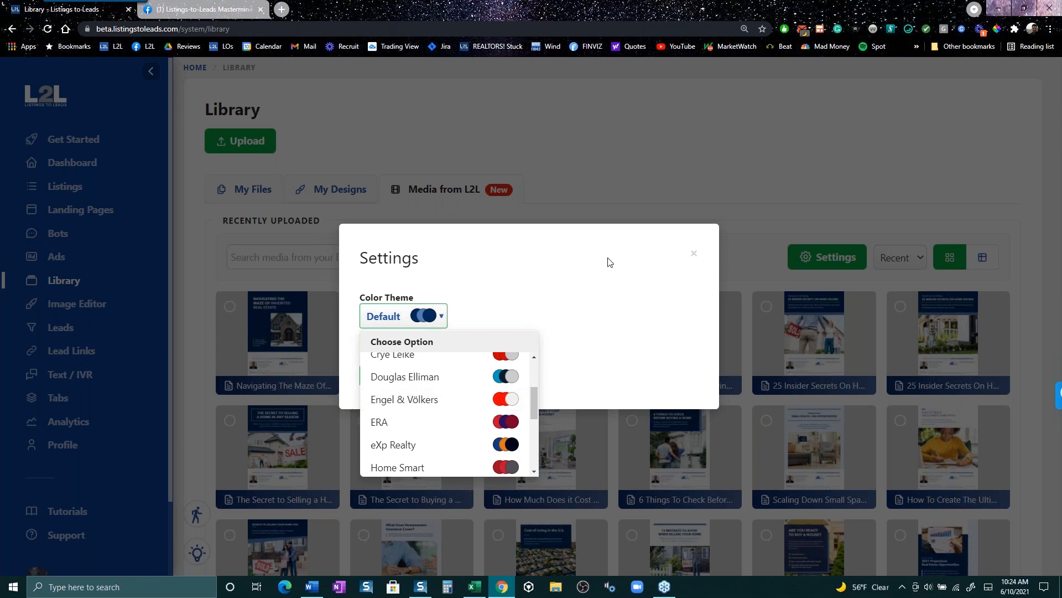
{"action": "left_click", "coordinate": [695, 251]}
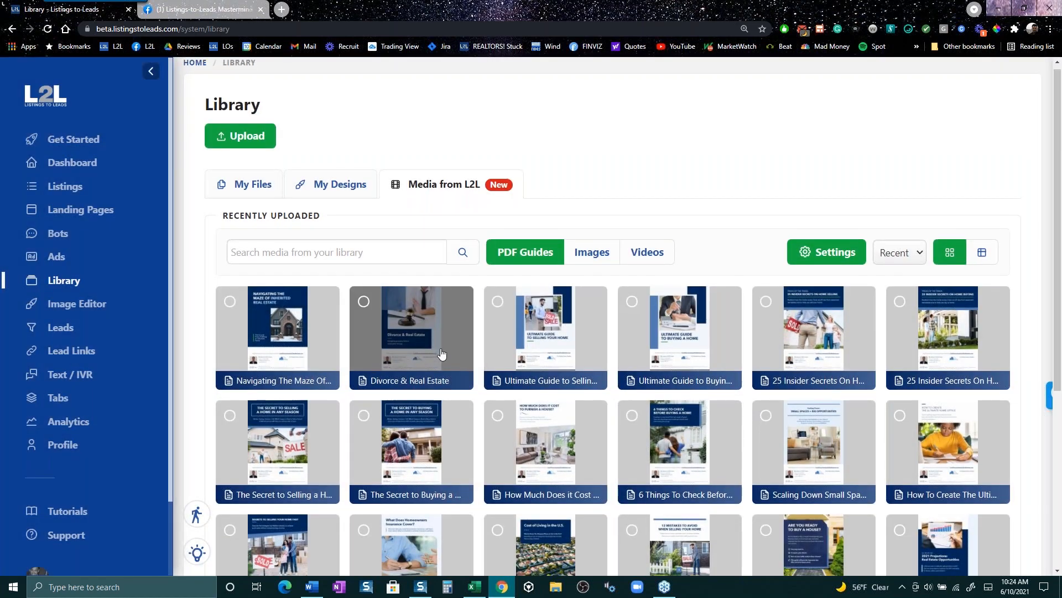
{"action": "scroll", "coordinate": [611, 275], "scroll_direction": "down", "scroll_amount": 3}
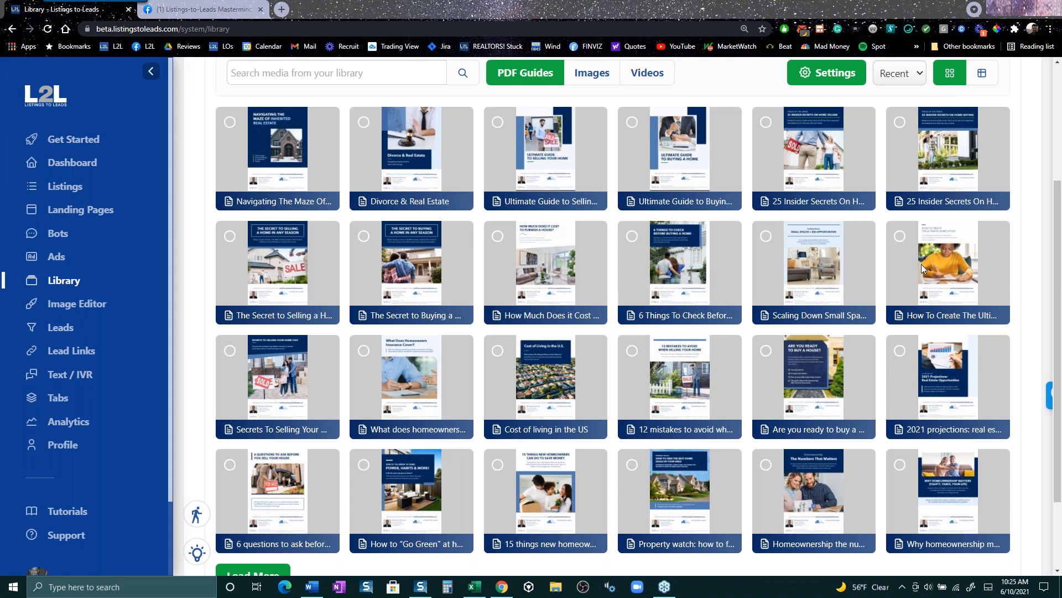
{"action": "left_click", "coordinate": [837, 72]}
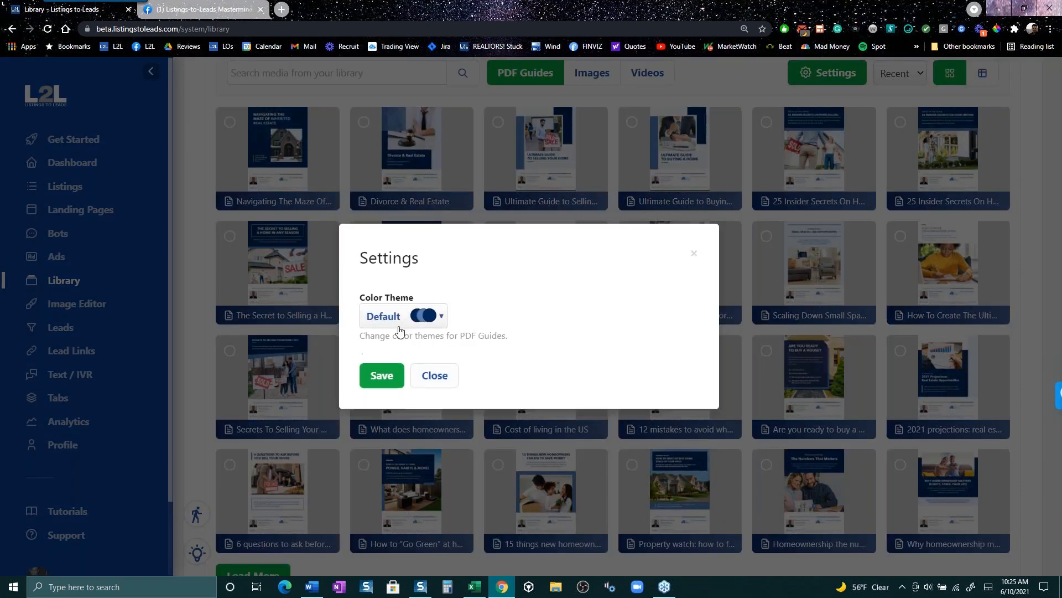
{"action": "left_click", "coordinate": [442, 316]}
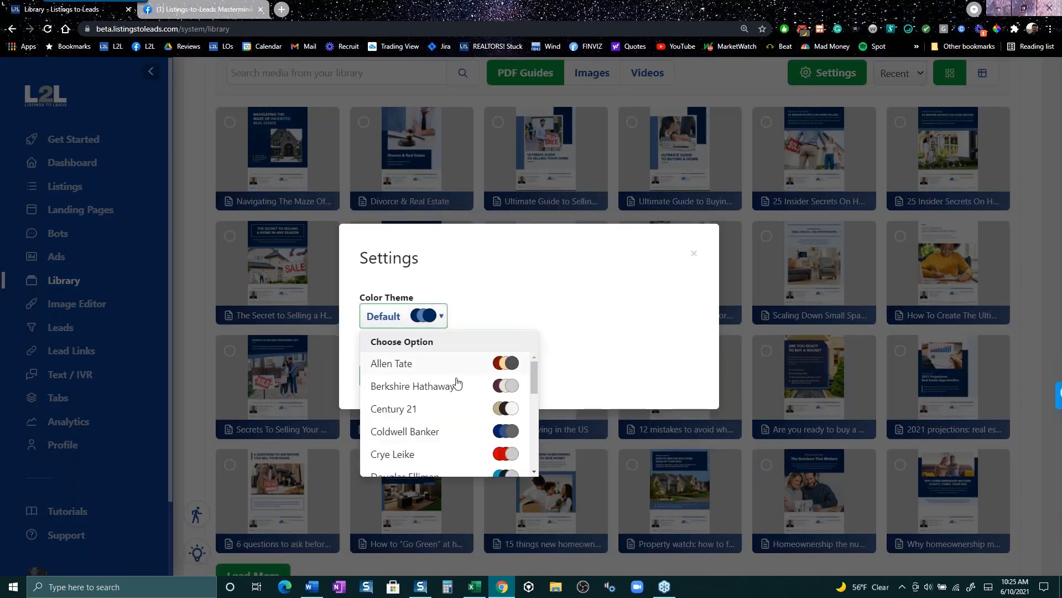
{"action": "scroll", "coordinate": [456, 382], "scroll_direction": "down", "scroll_amount": 6}
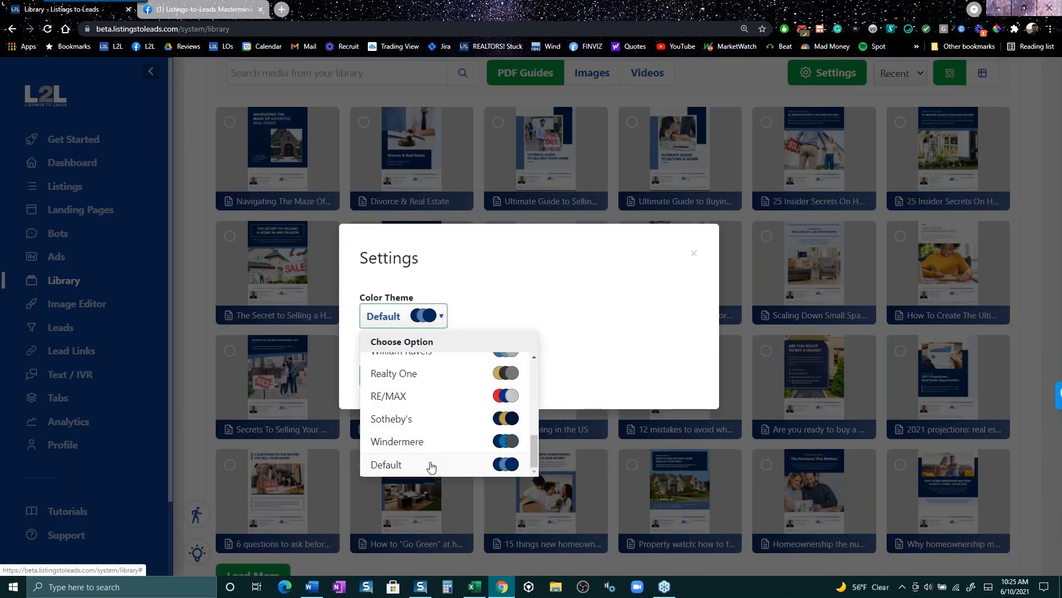
{"action": "scroll", "coordinate": [427, 440], "scroll_direction": "up", "scroll_amount": 6}
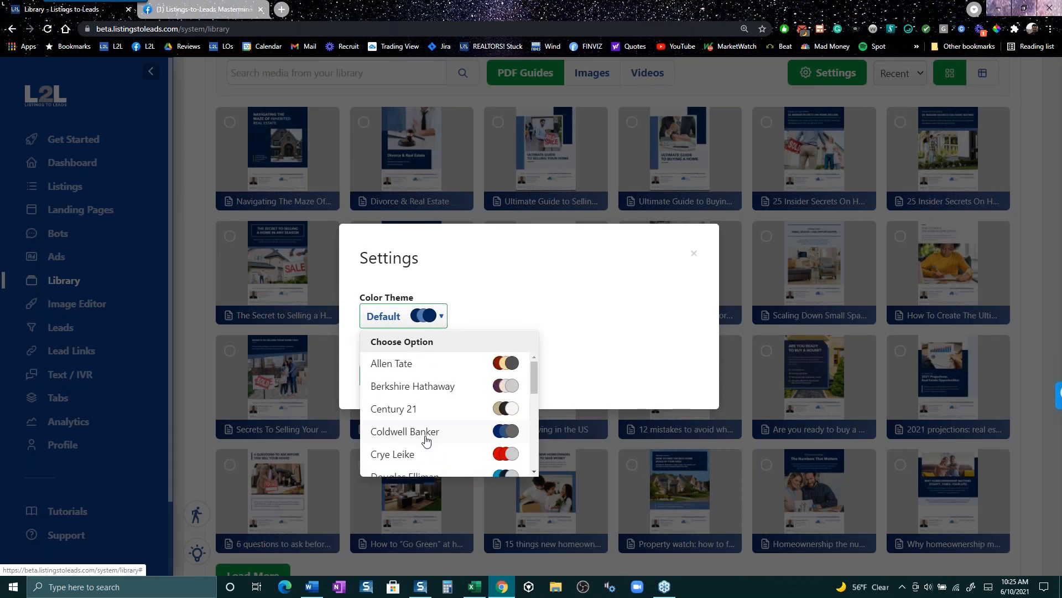
{"action": "left_click", "coordinate": [616, 285]}
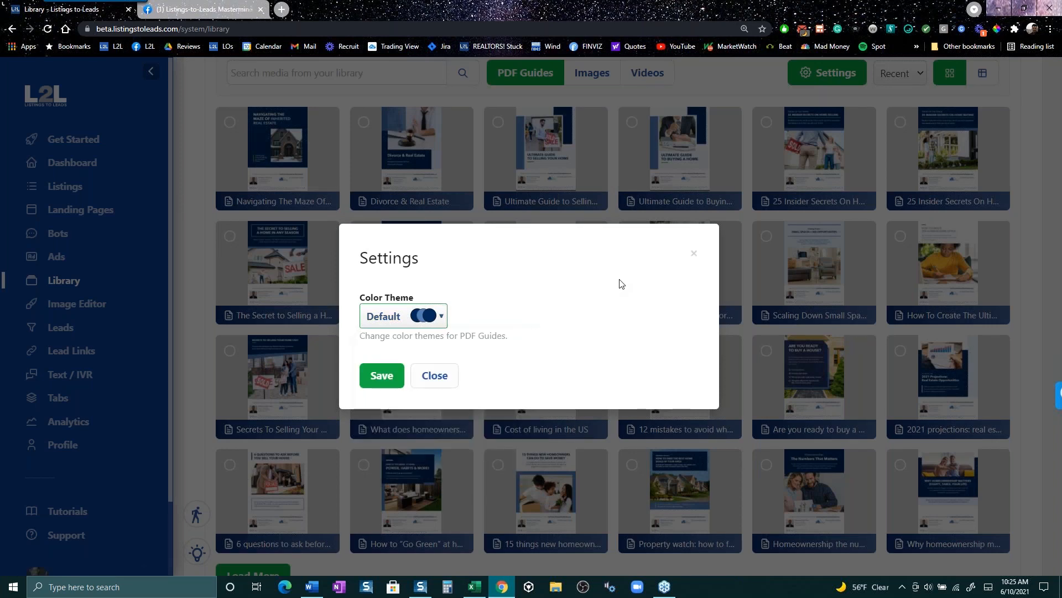
{"action": "left_click", "coordinate": [696, 256]}
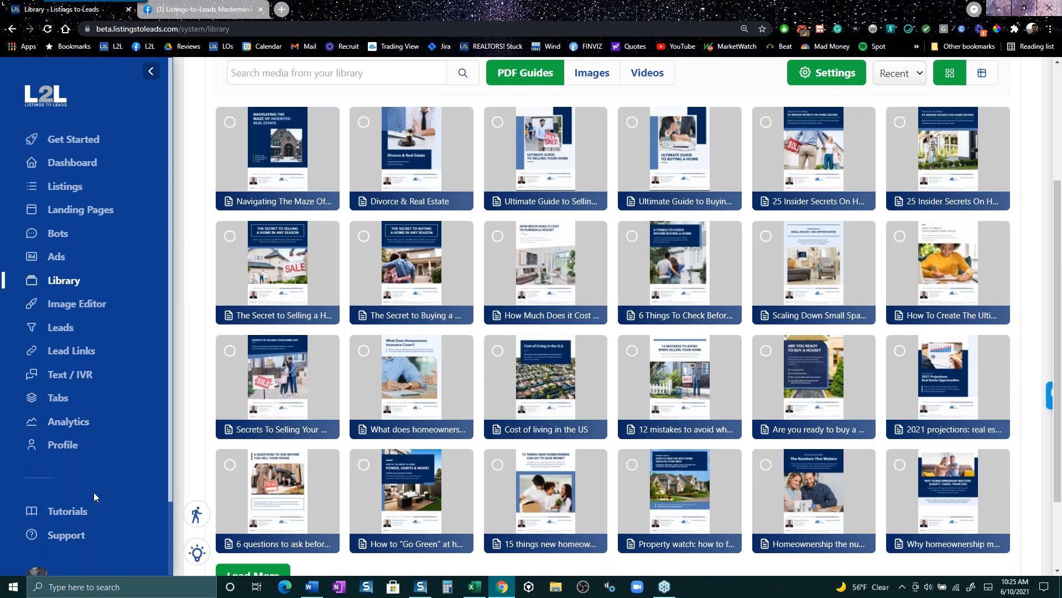
- Open Profile > Appearance and review the house logo and custom color settings
{"action": "left_click", "coordinate": [69, 452]}
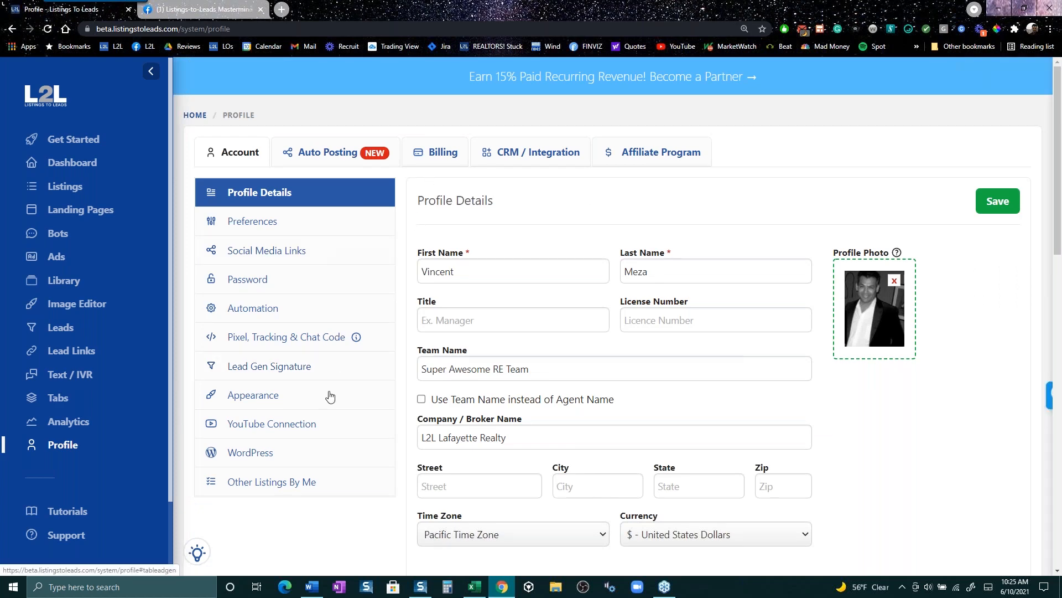
{"action": "left_click", "coordinate": [254, 396]}
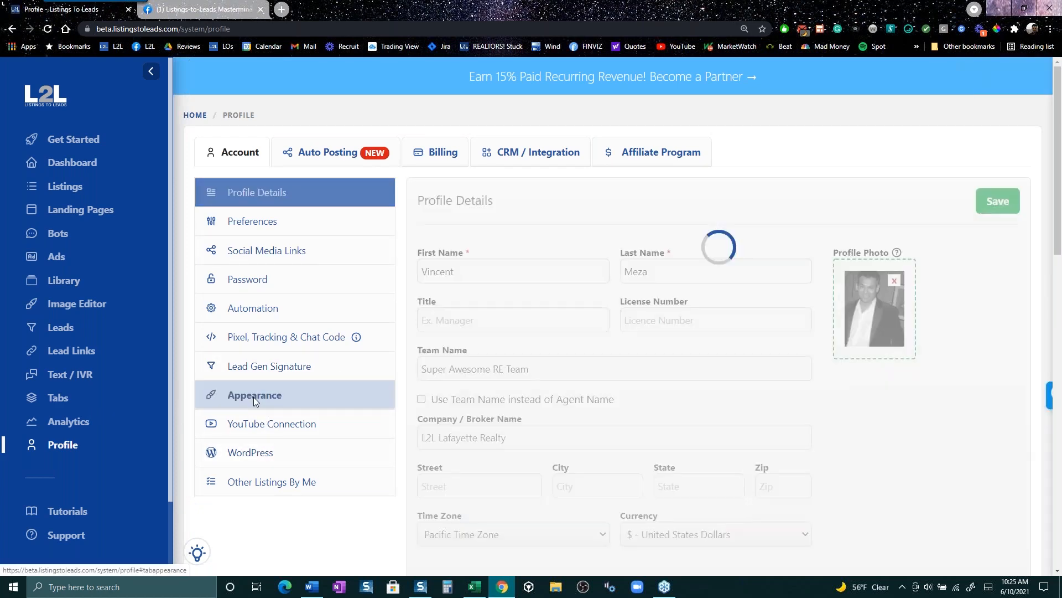
{"action": "scroll", "coordinate": [819, 473], "scroll_direction": "down", "scroll_amount": 3}
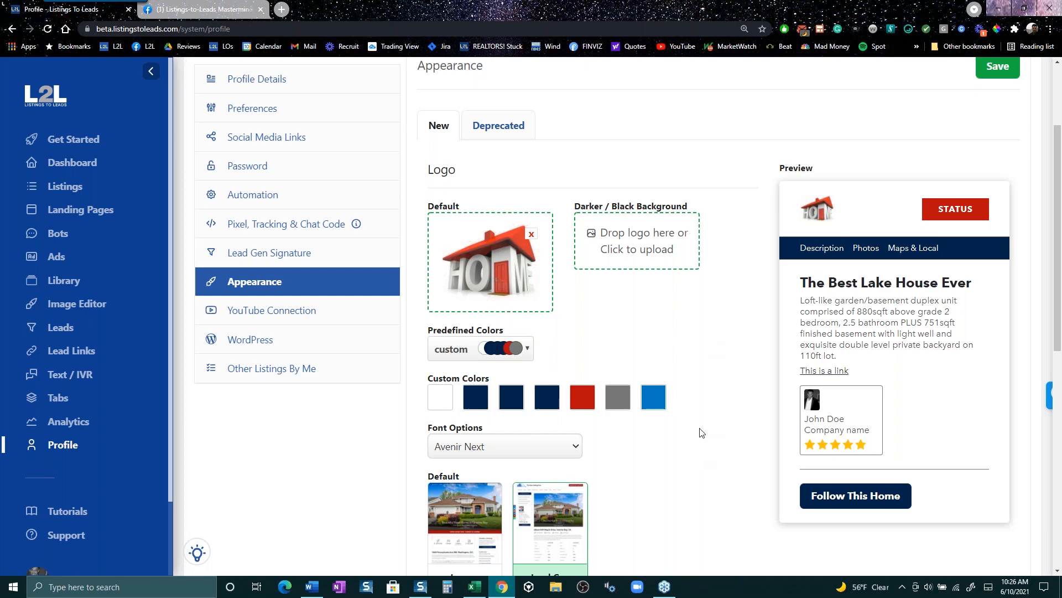
{"action": "scroll", "coordinate": [734, 410], "scroll_direction": "up", "scroll_amount": 3}
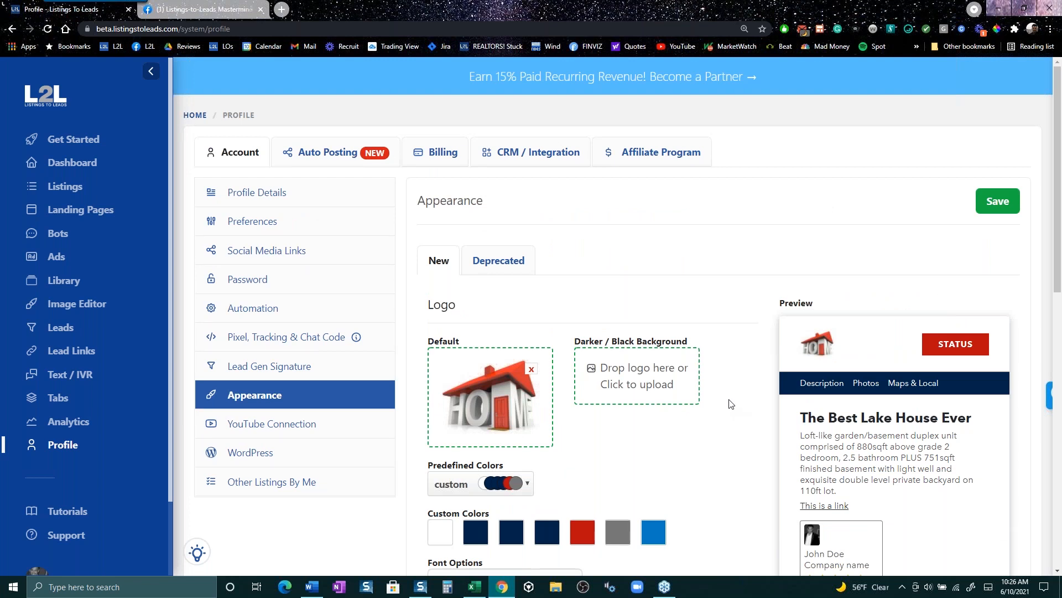
- Return to Ads, filter to Seller Reports, and start the 5 Dangers Of Overpricing ad
{"action": "left_click", "coordinate": [73, 267]}
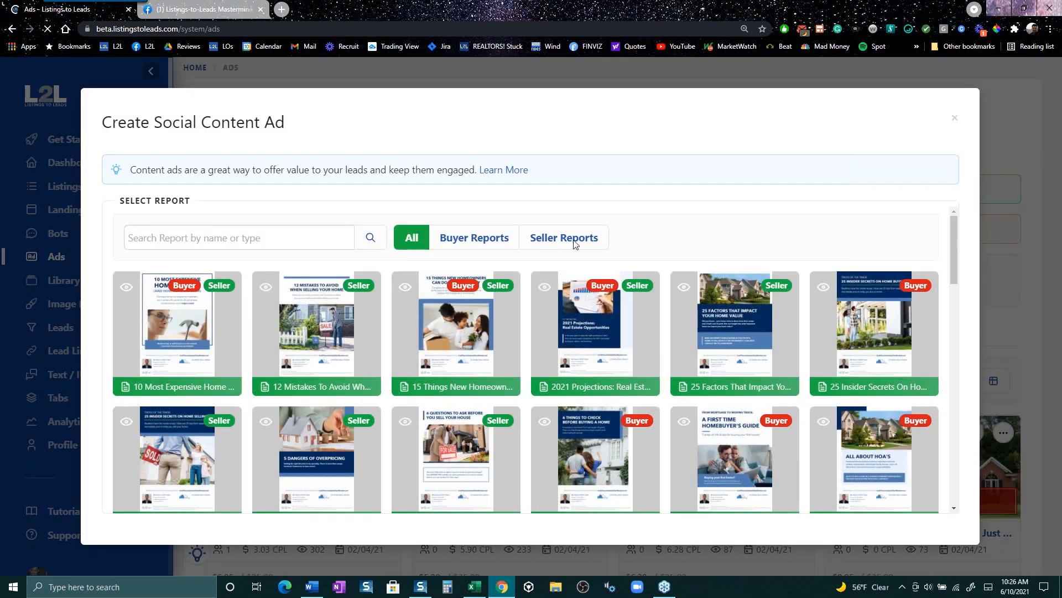
{"action": "left_click", "coordinate": [565, 243]}
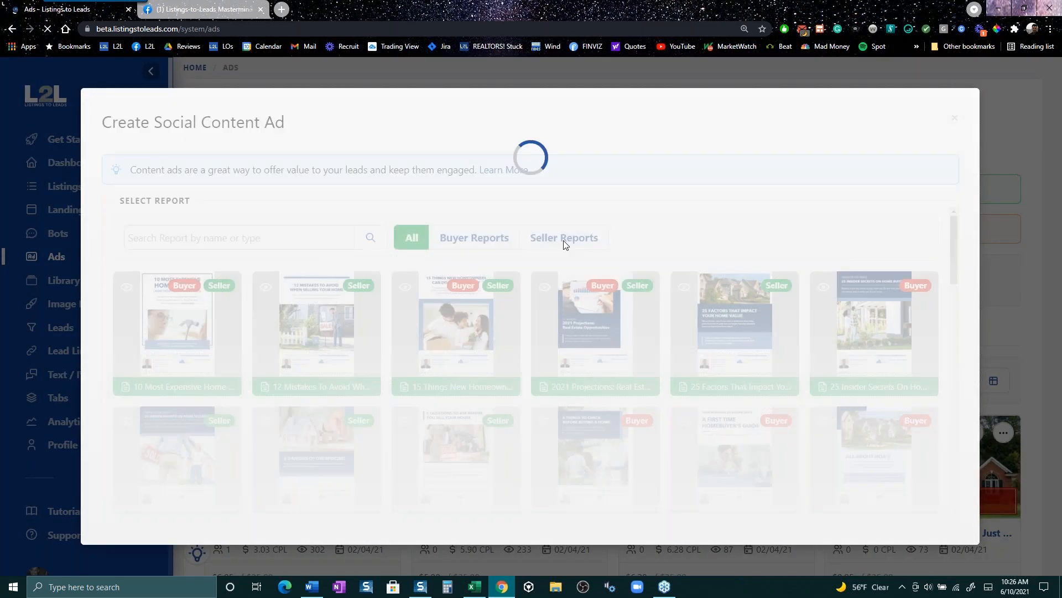
{"action": "scroll", "coordinate": [607, 285], "scroll_direction": "down", "scroll_amount": 1}
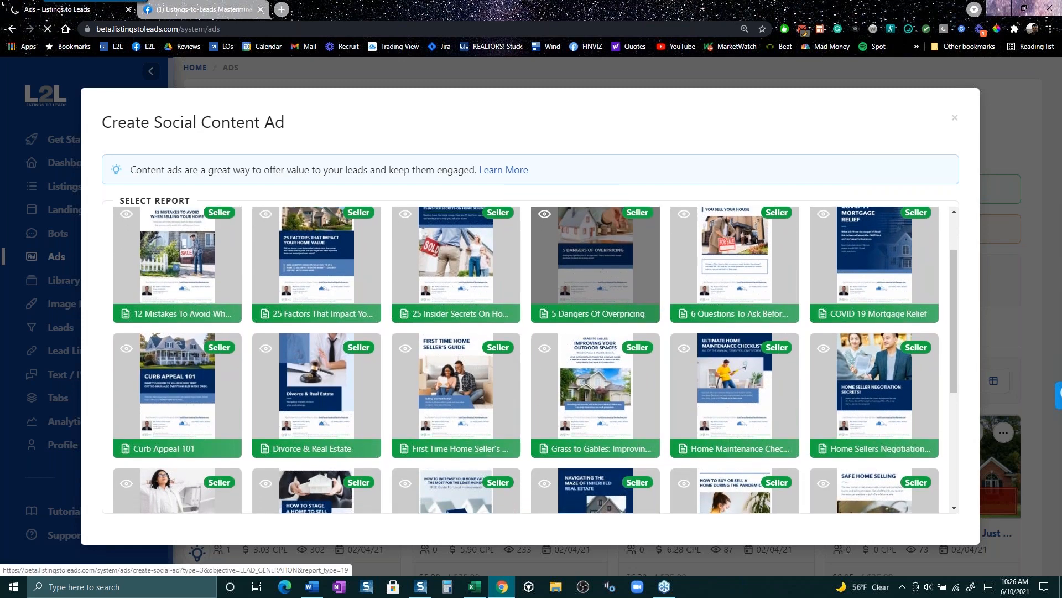
{"action": "left_click", "coordinate": [607, 284]}
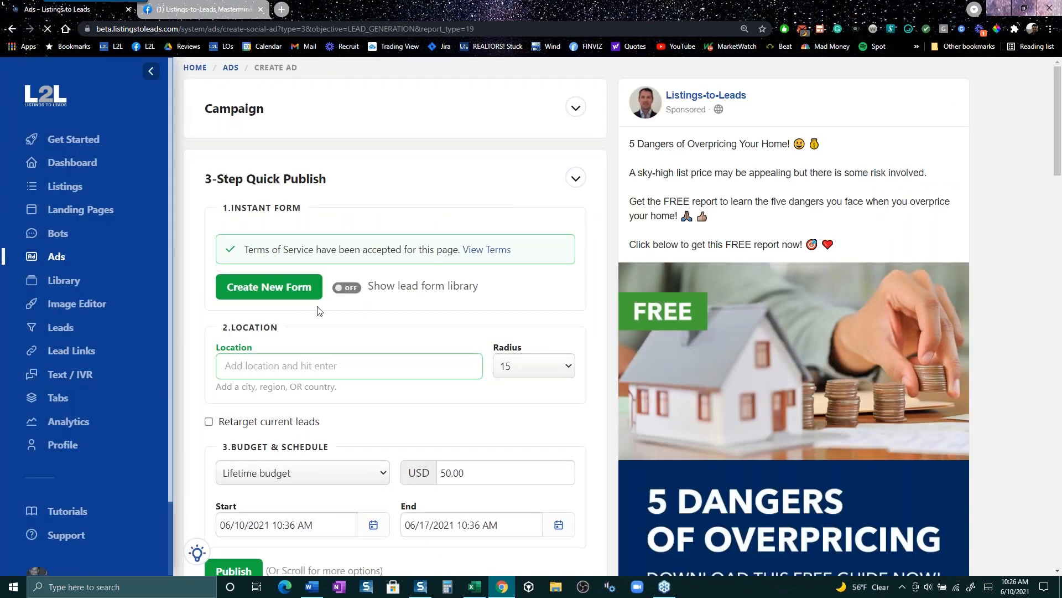
{"action": "left_click", "coordinate": [266, 287]}
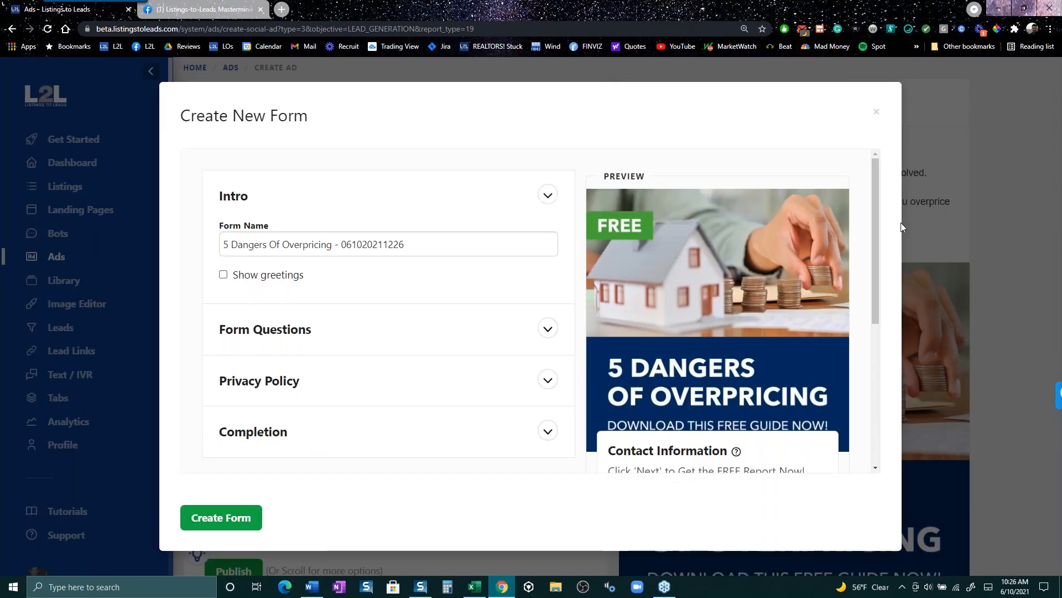
{"action": "left_click", "coordinate": [877, 111]}
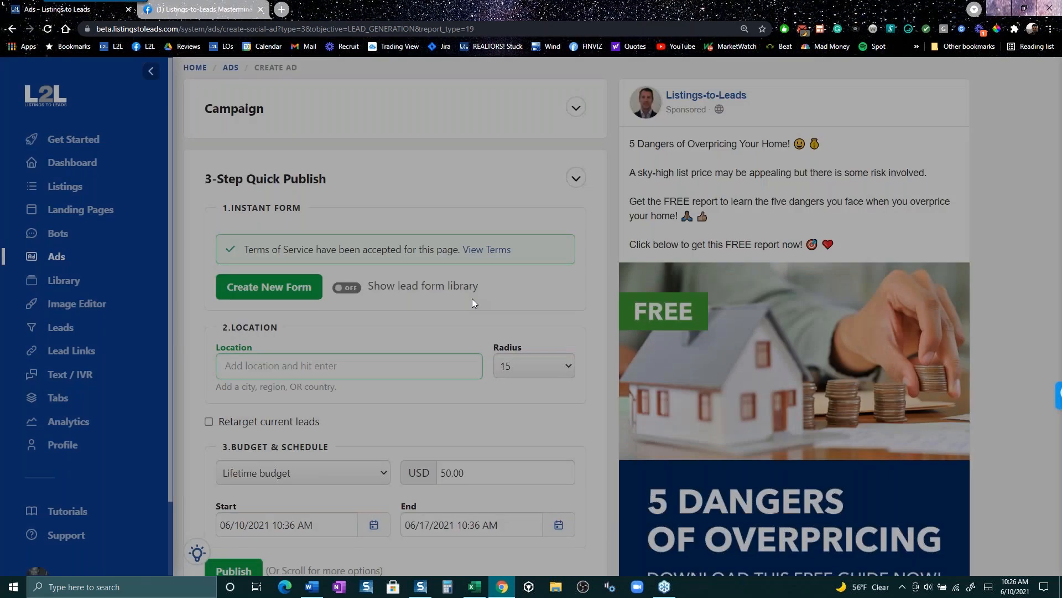
{"action": "scroll", "coordinate": [436, 356], "scroll_direction": "down", "scroll_amount": 2}
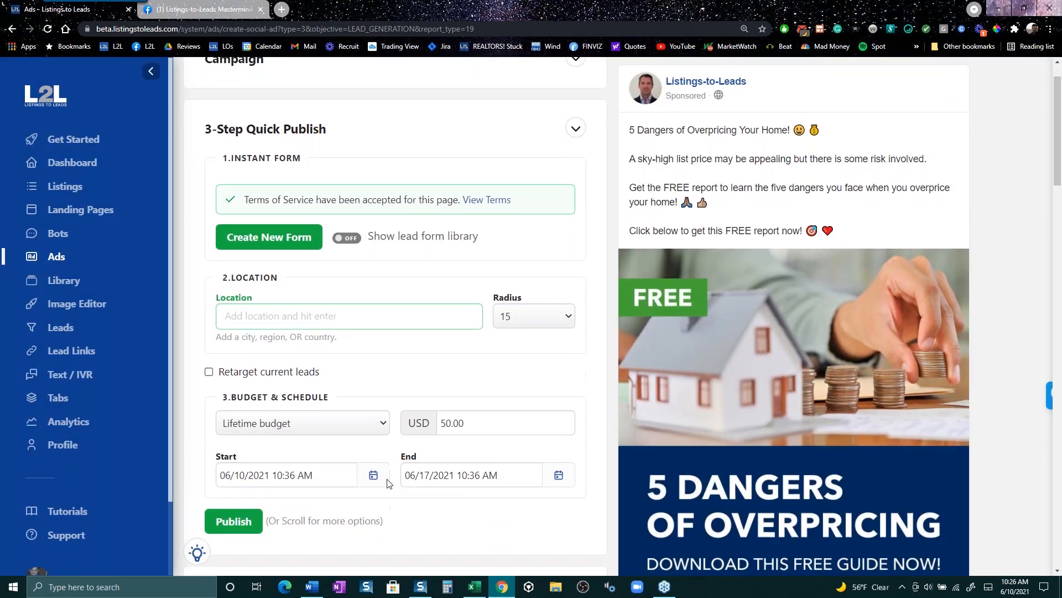
{"action": "scroll", "coordinate": [299, 479], "scroll_direction": "down", "scroll_amount": 1}
{"action": "scroll", "coordinate": [224, 397], "scroll_direction": "up", "scroll_amount": 2}
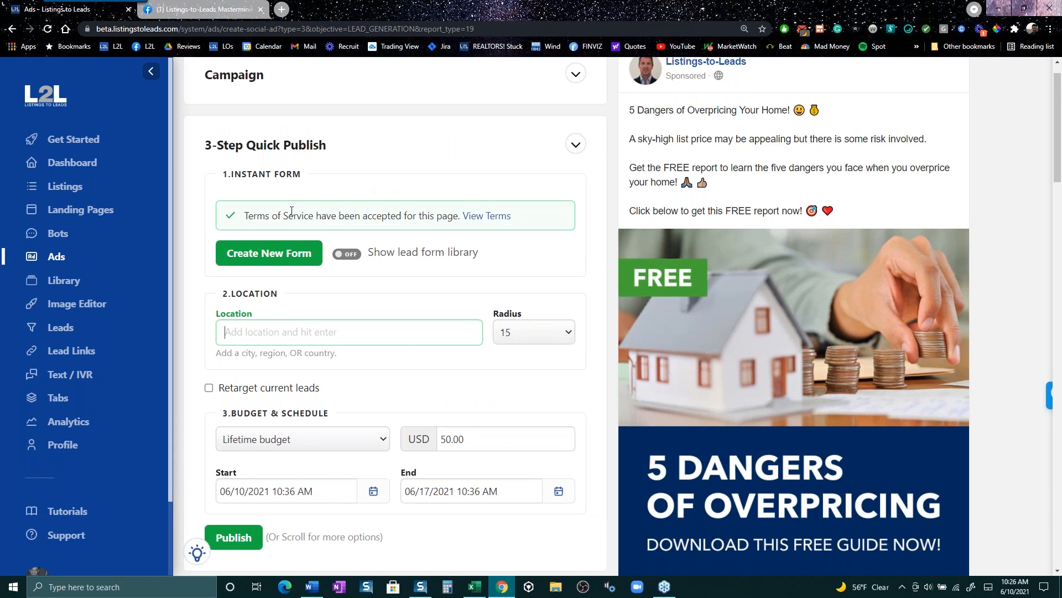
{"action": "left_click_drag", "start_coordinate": [244, 215], "coordinate": [539, 216]}
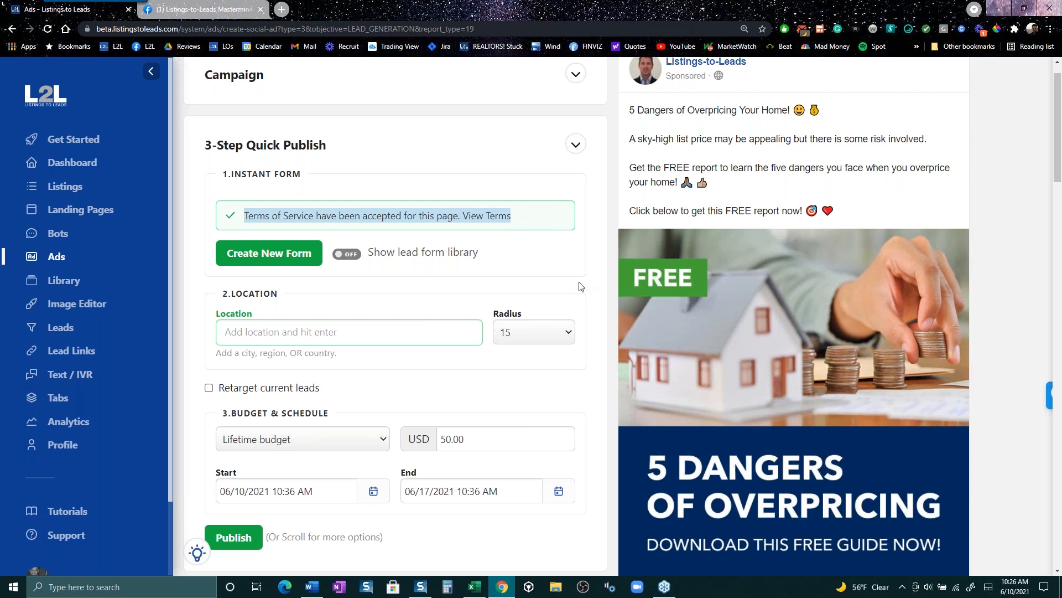
{"action": "left_click", "coordinate": [551, 221]}
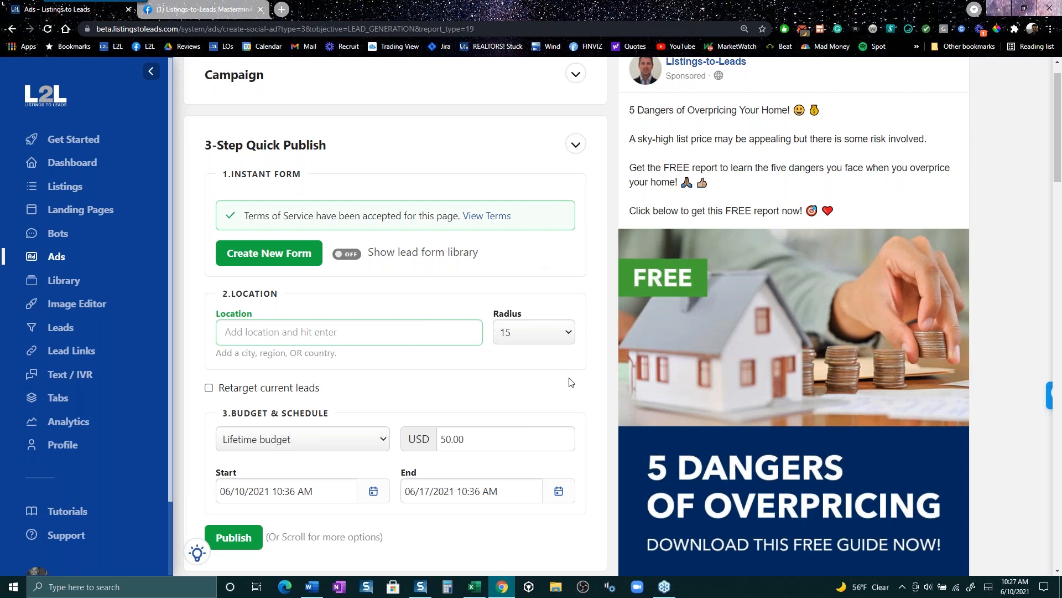
{"action": "scroll", "coordinate": [569, 382], "scroll_direction": "down", "scroll_amount": 1}
{"action": "scroll", "coordinate": [587, 419], "scroll_direction": "down", "scroll_amount": 1}
{"action": "scroll", "coordinate": [588, 420], "scroll_direction": "up", "scroll_amount": 3}
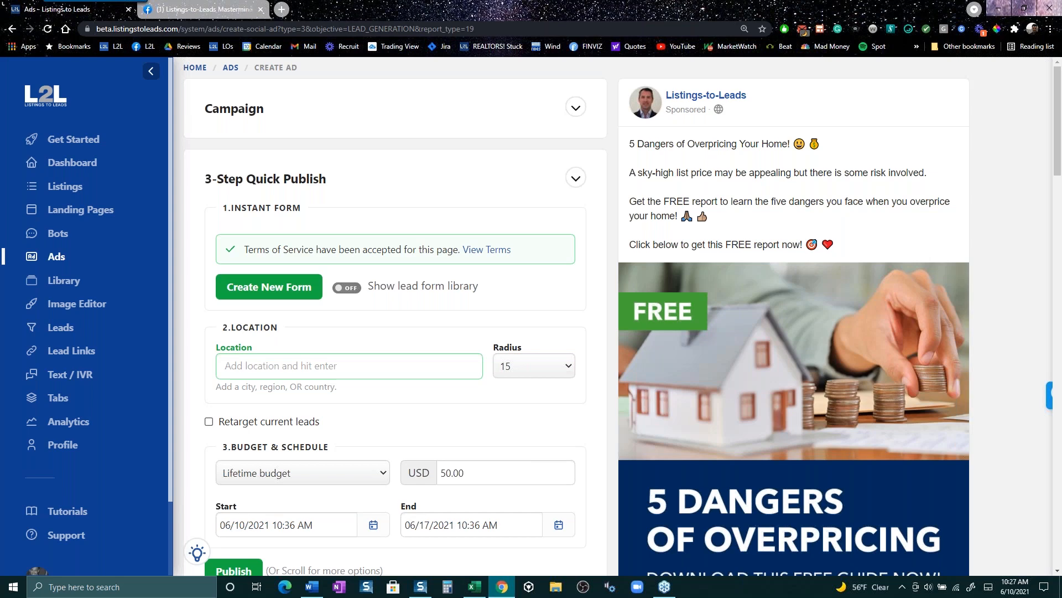
{"action": "left_click", "coordinate": [205, 8]}
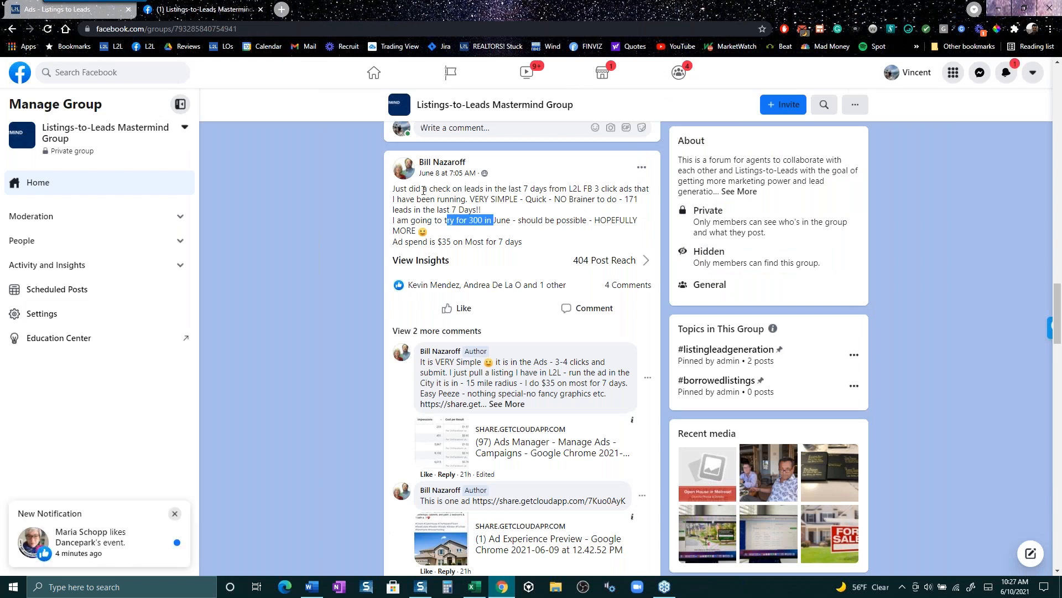
- Highlight the Mastermind post's 171 leads in 7 days claim, then return to L2L
{"action": "left_click_drag", "start_coordinate": [421, 189], "coordinate": [459, 187]}
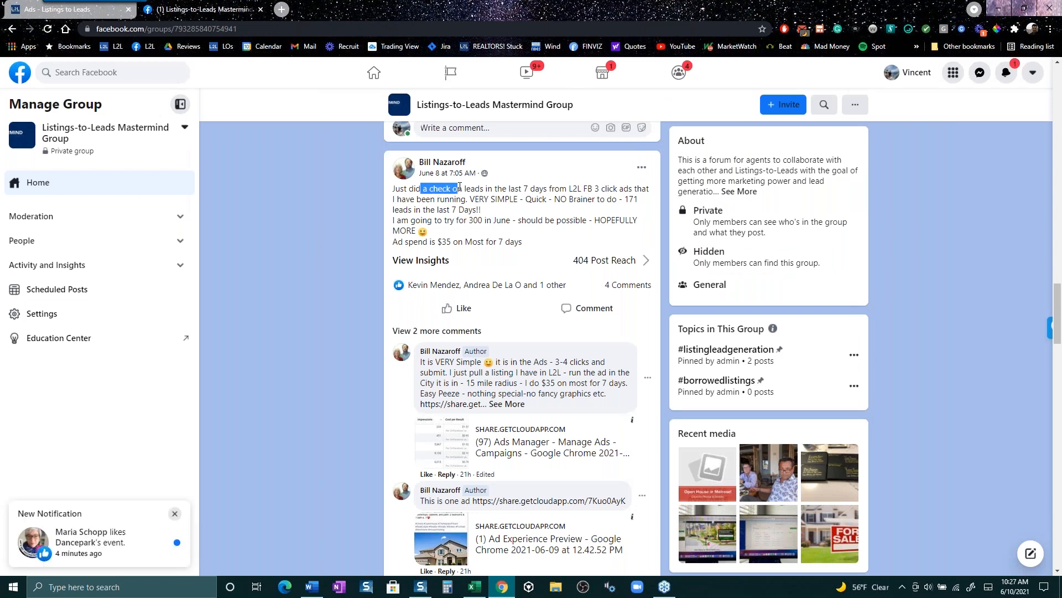
{"action": "left_click_drag", "start_coordinate": [583, 201], "coordinate": [622, 213]}
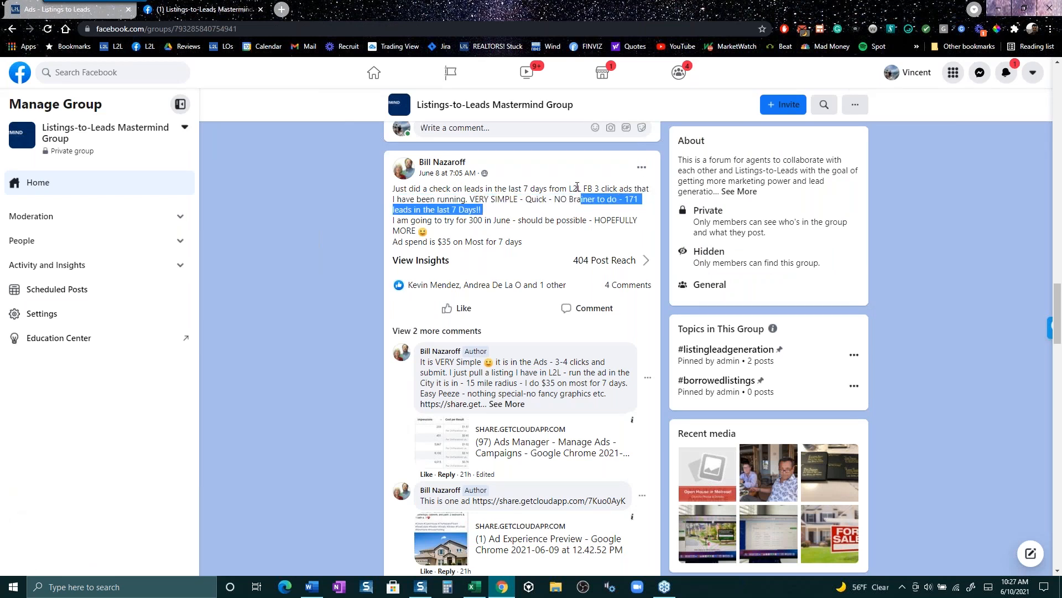
{"action": "left_click", "coordinate": [97, 3]}
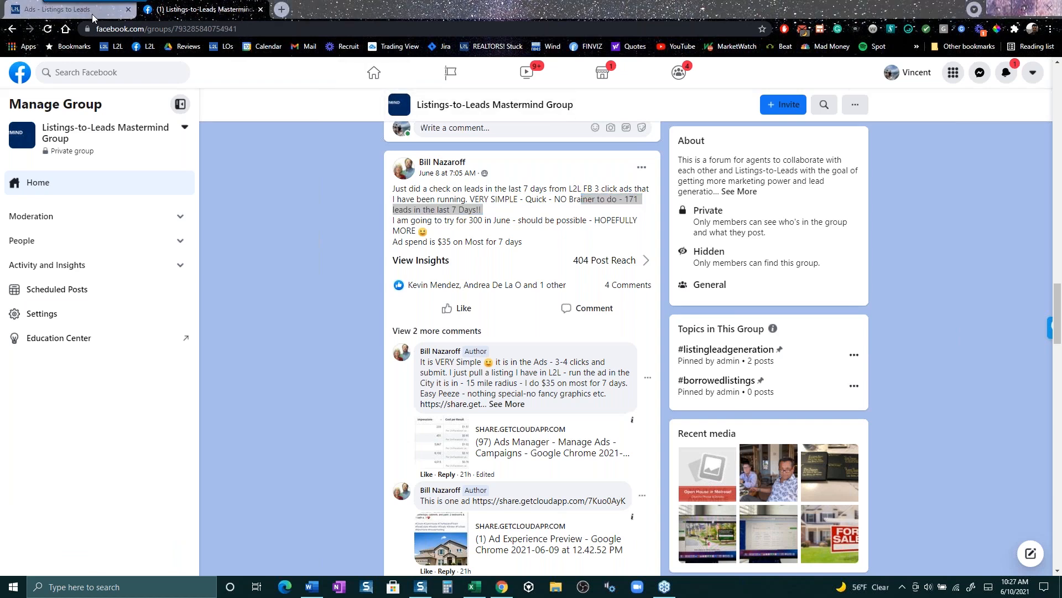
{"action": "left_click", "coordinate": [83, 9]}
- Check the $50.00 lifetime budget, then leave the 5 Dangers of Overpricing ad setup for the Ads overview
{"action": "scroll", "coordinate": [463, 395], "scroll_direction": "down", "scroll_amount": 3}
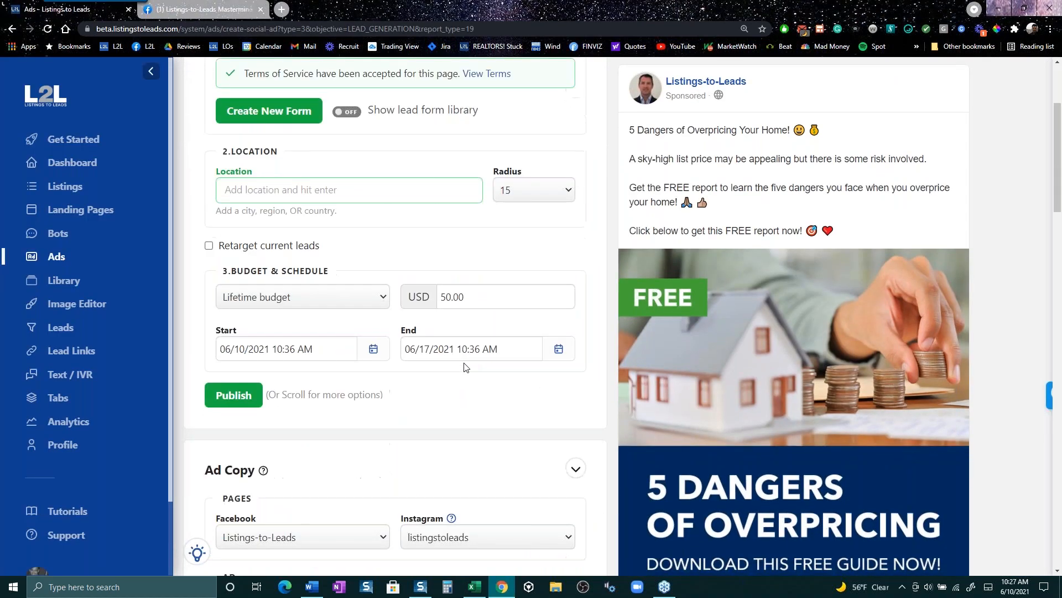
{"action": "left_click_drag", "start_coordinate": [466, 292], "coordinate": [440, 291]}
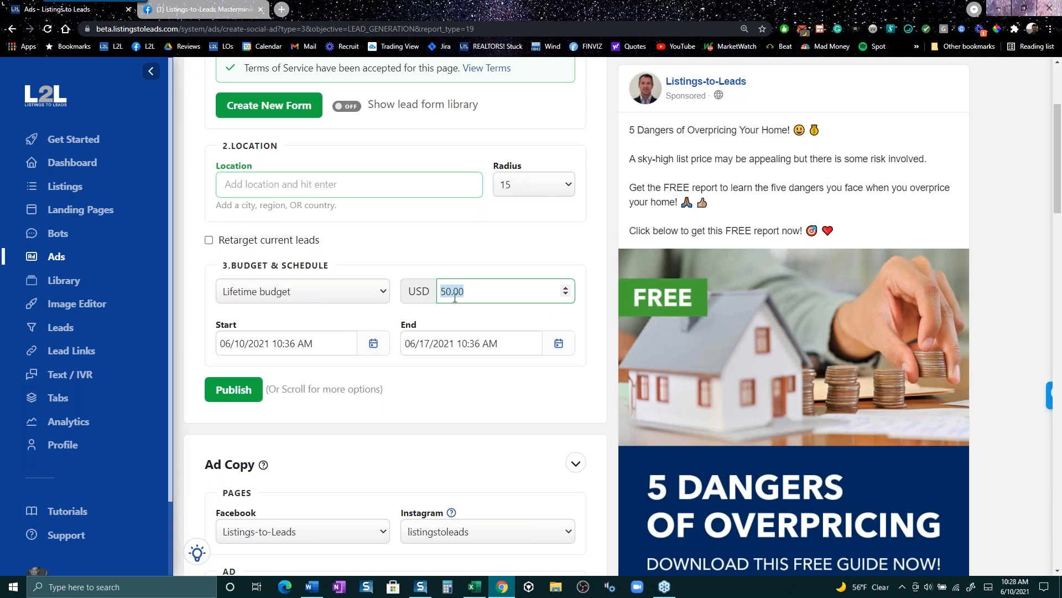
{"action": "left_click", "coordinate": [477, 294]}
{"action": "left_click", "coordinate": [58, 258]}
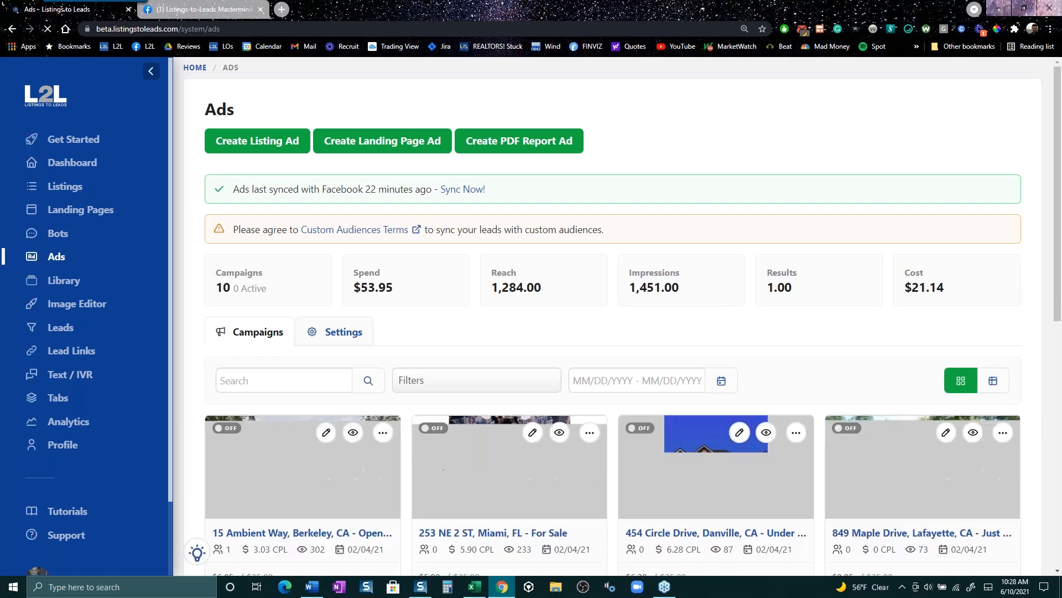
{"action": "left_click", "coordinate": [257, 141]}
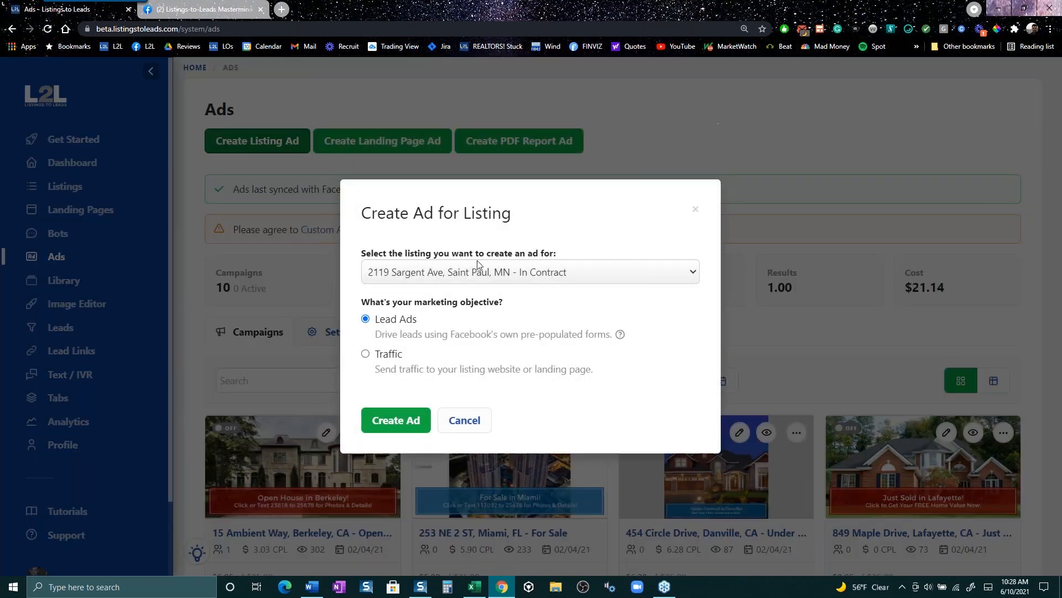
{"action": "left_click", "coordinate": [505, 278]}
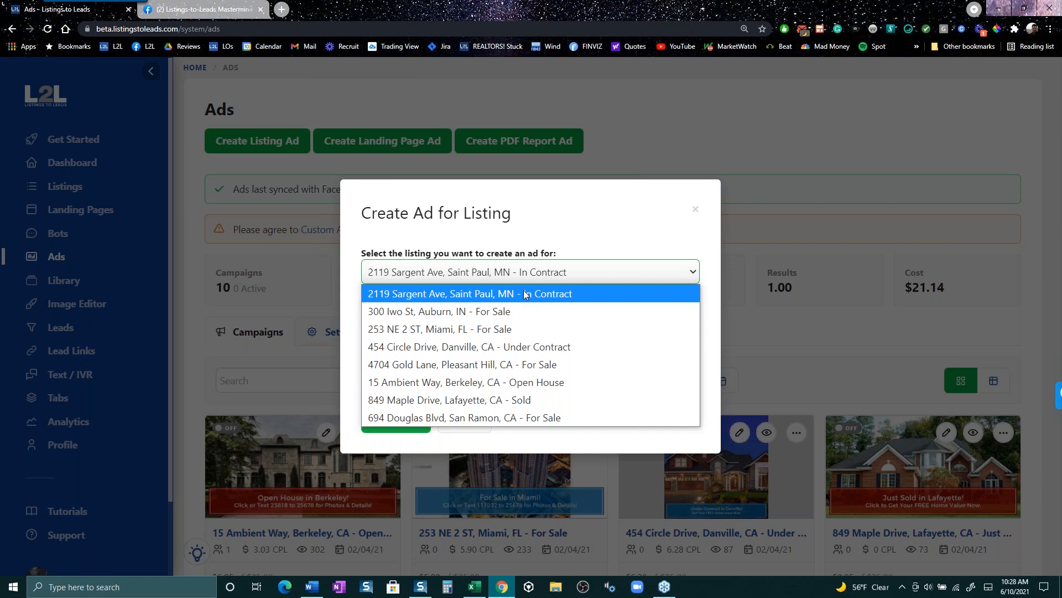
{"action": "left_click", "coordinate": [528, 405]}
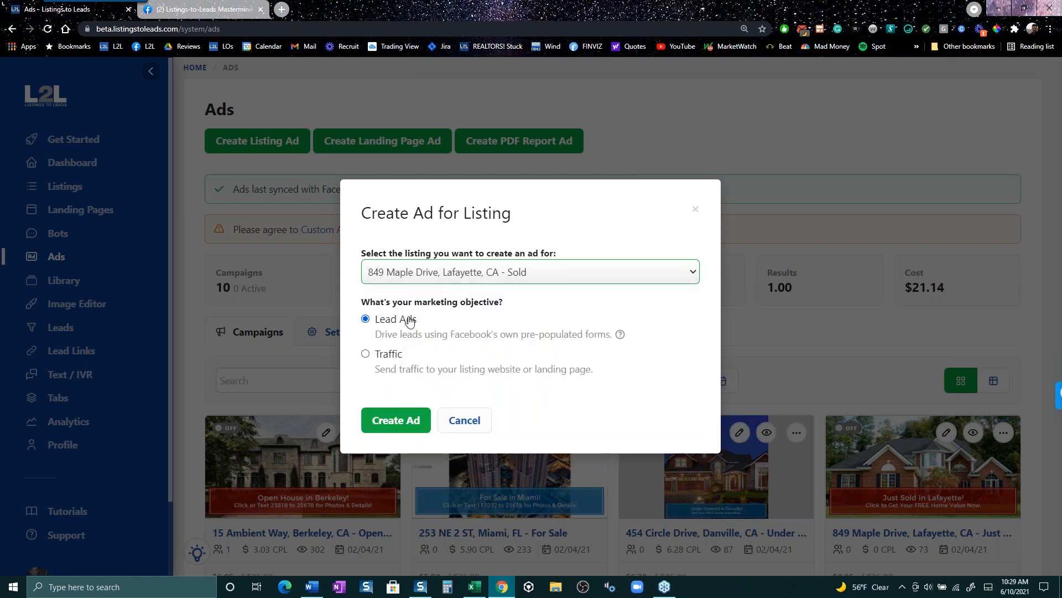
{"action": "left_click", "coordinate": [411, 422]}
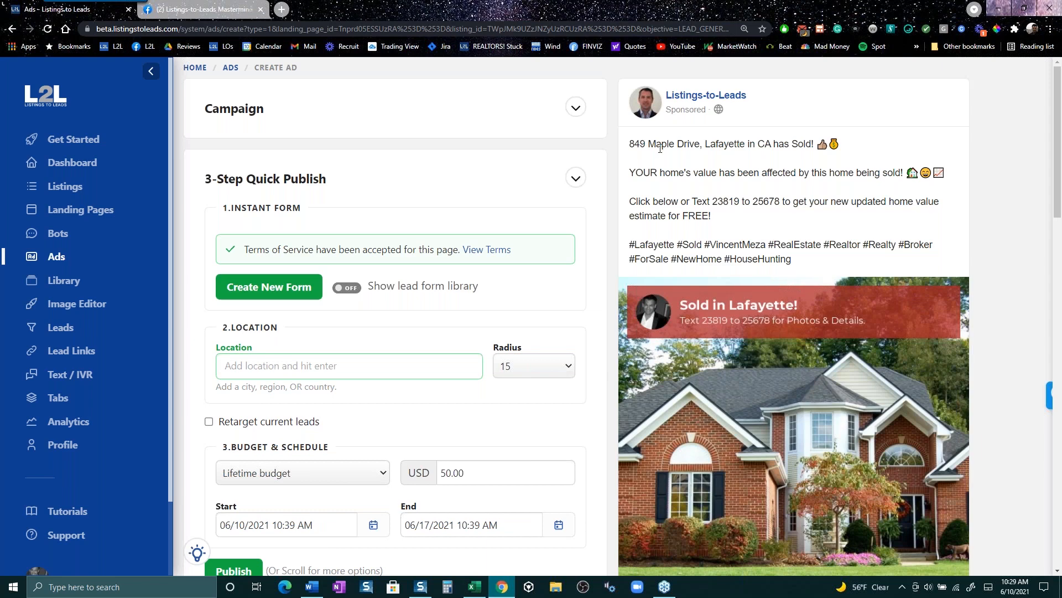
{"action": "left_click_drag", "start_coordinate": [660, 149], "coordinate": [828, 145]}
{"action": "left_click", "coordinate": [663, 176]}
{"action": "left_click_drag", "start_coordinate": [662, 176], "coordinate": [906, 191]}
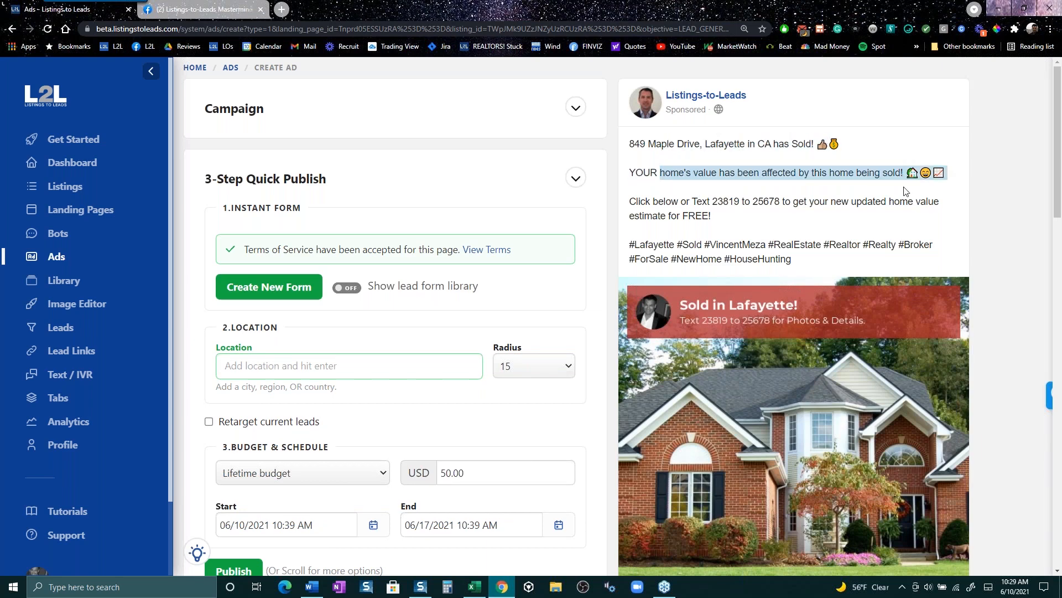
{"action": "left_click_drag", "start_coordinate": [701, 217], "coordinate": [715, 216]}
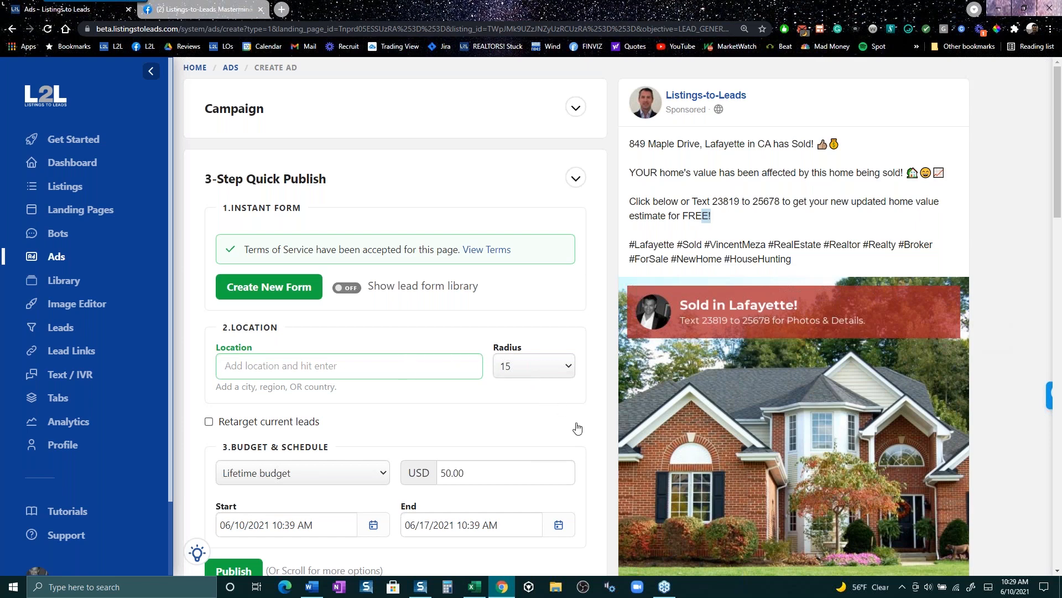
{"action": "scroll", "coordinate": [570, 422], "scroll_direction": "down", "scroll_amount": 1}
{"action": "scroll", "coordinate": [570, 422], "scroll_direction": "down", "scroll_amount": 1}
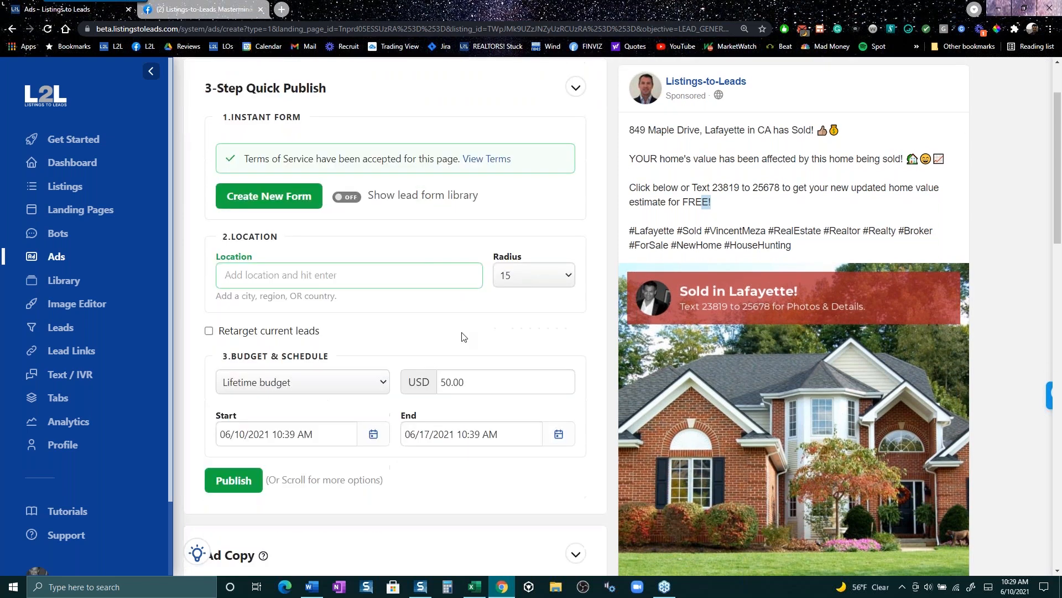
{"action": "left_click", "coordinate": [275, 193]}
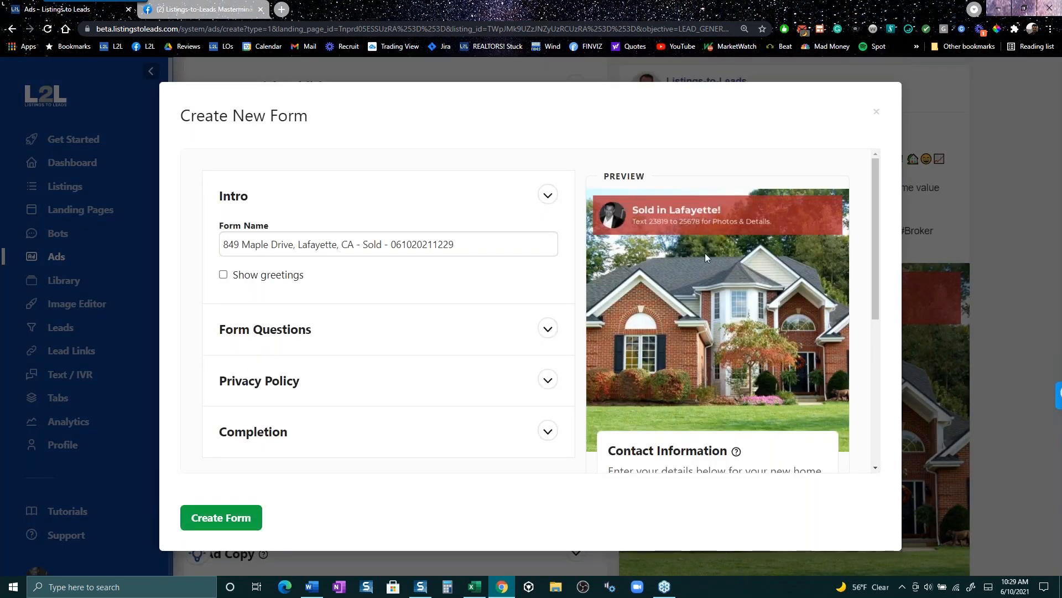
{"action": "left_click", "coordinate": [876, 111]}
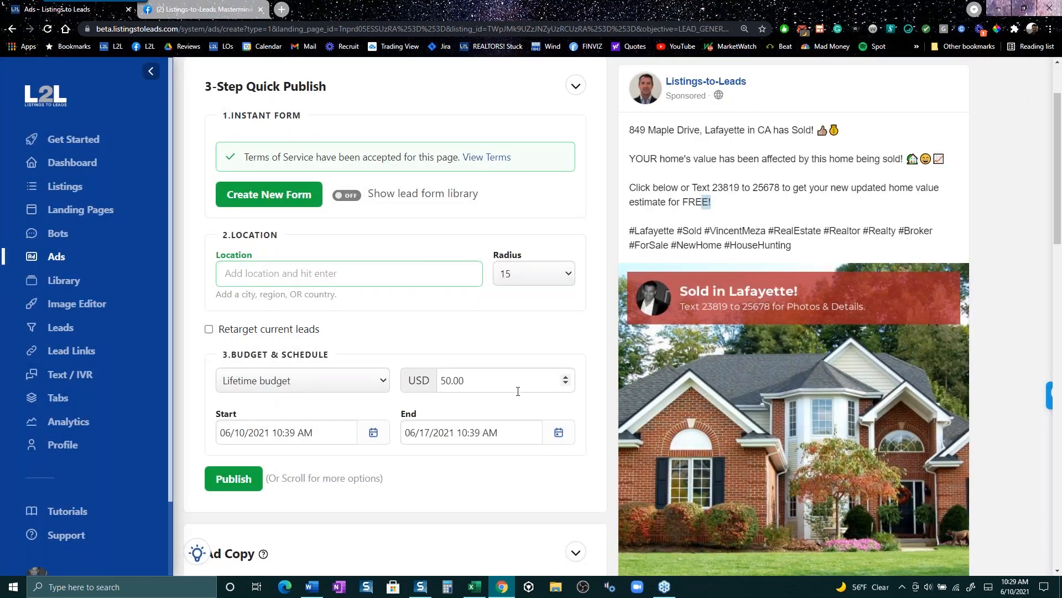
{"action": "left_click", "coordinate": [239, 270]}
{"action": "left_click", "coordinate": [208, 329]}
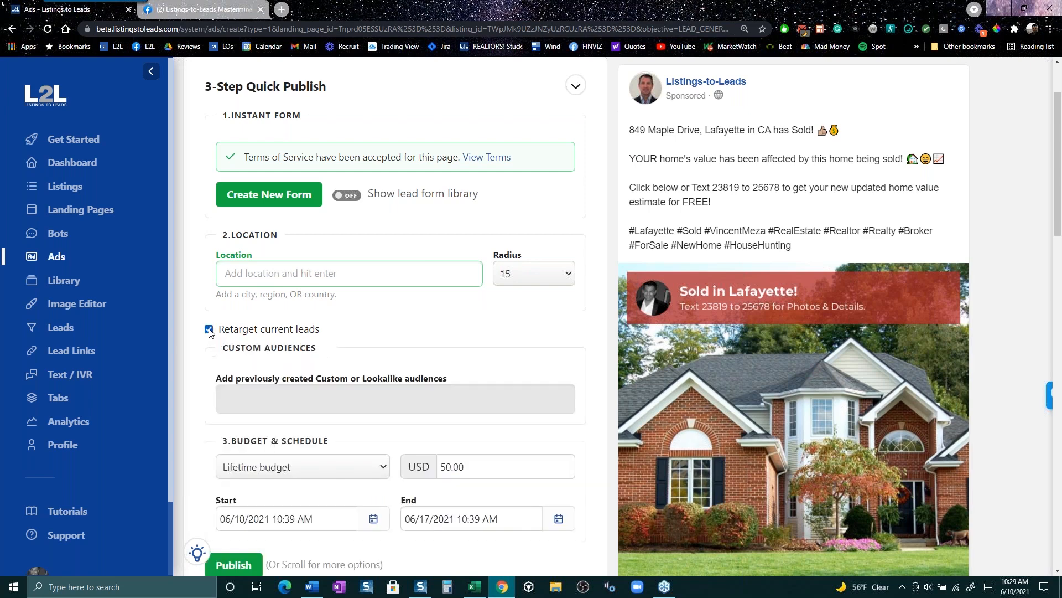
{"action": "left_click", "coordinate": [209, 329]}
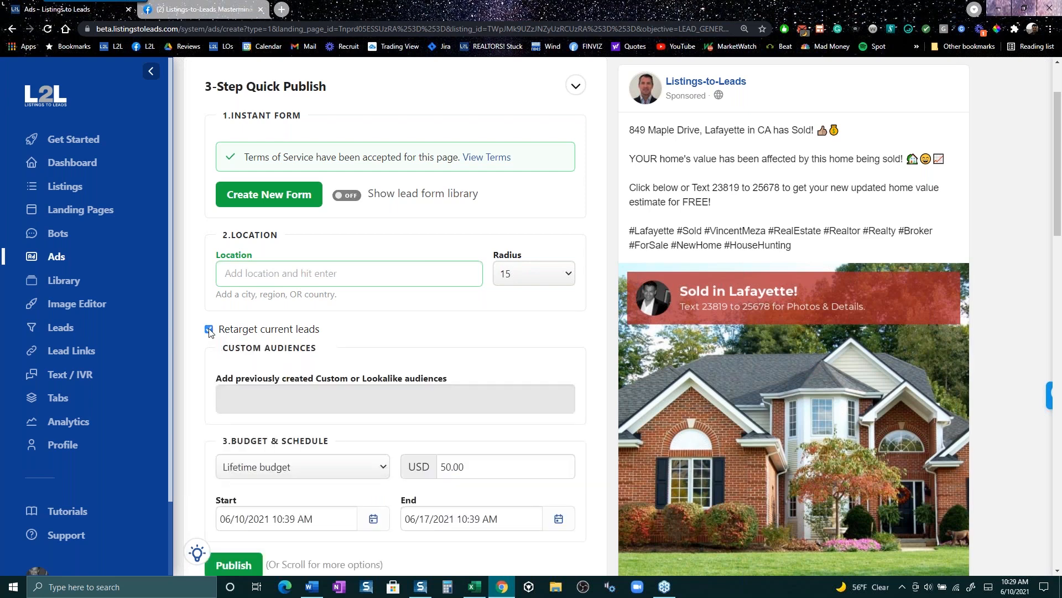
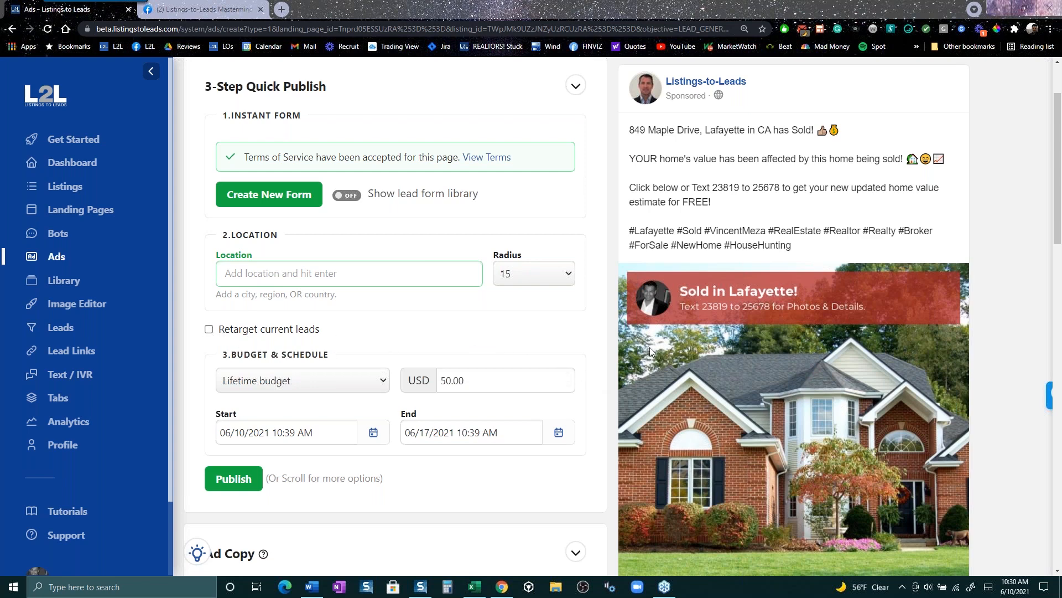
- Switch to the browser tab showing the Listings-to-Leads Mastermind Group on Facebook
{"action": "left_click", "coordinate": [219, 13]}
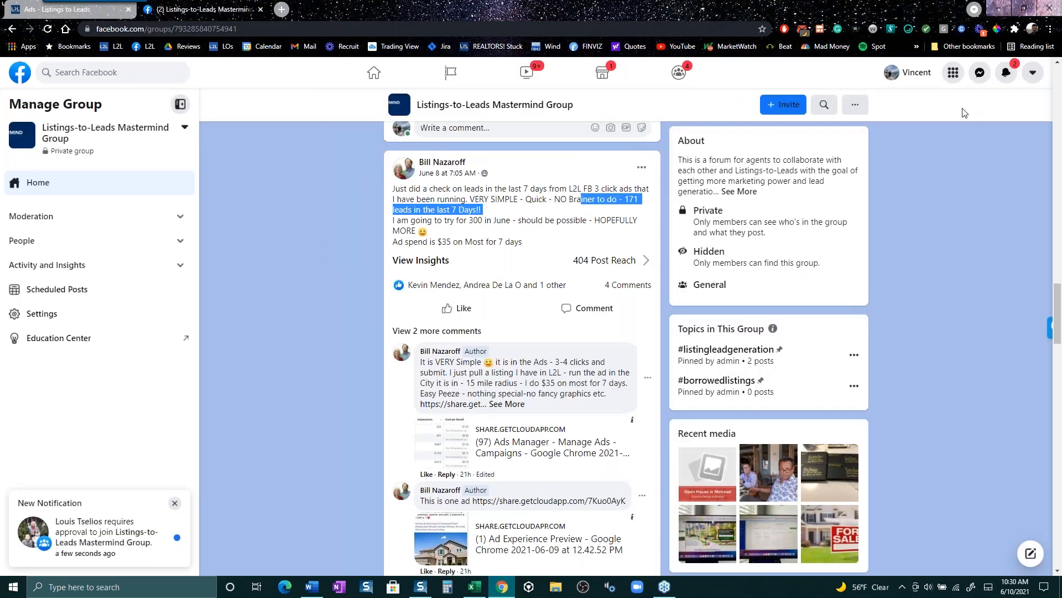
- Go to the Facebook home feed and open Ads Manager from the expanded shortcuts list
{"action": "left_click", "coordinate": [372, 75]}
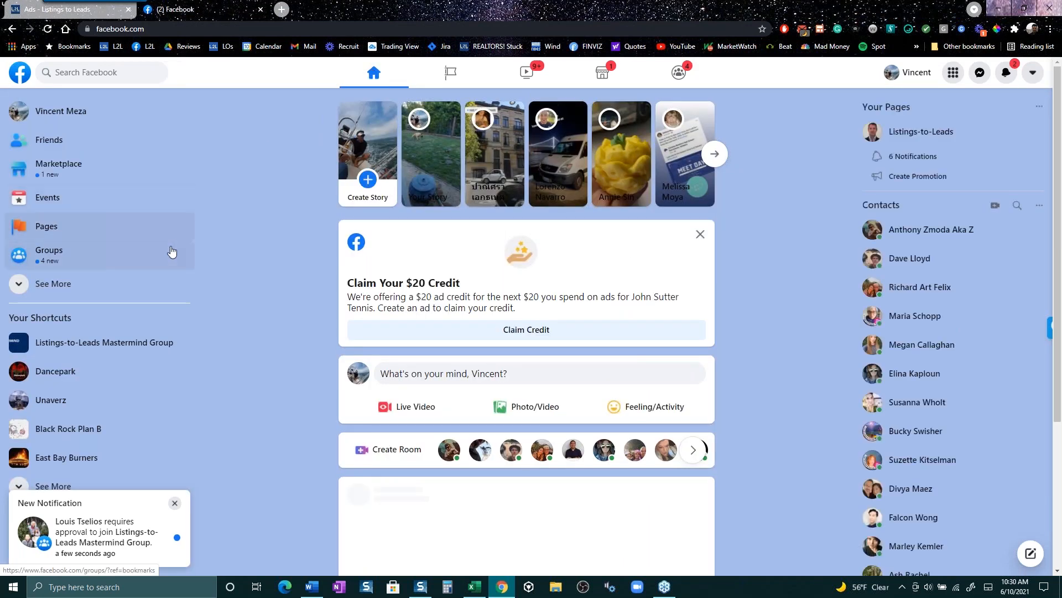
{"action": "left_click", "coordinate": [60, 285]}
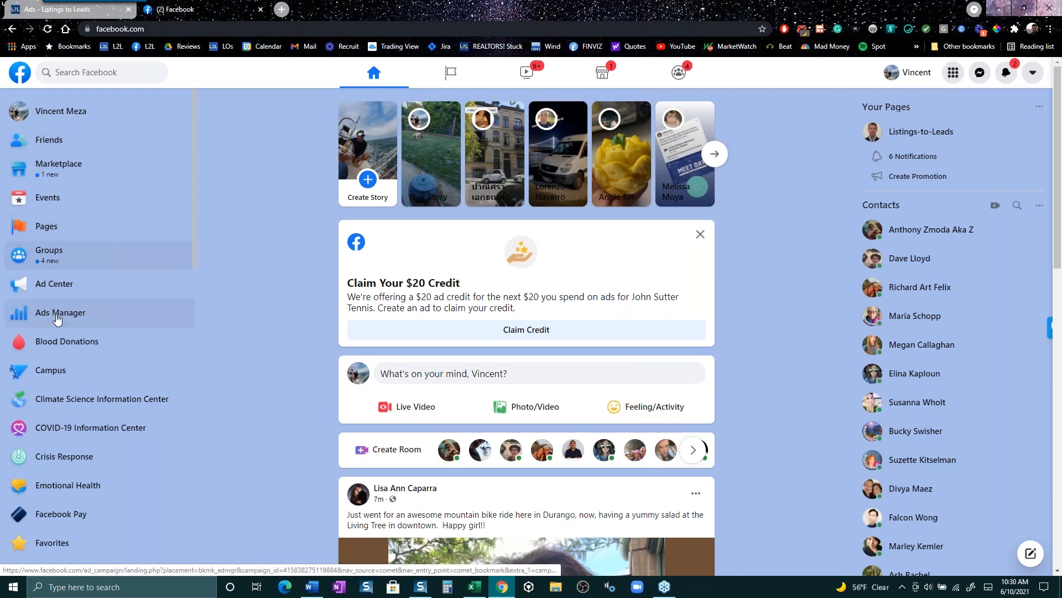
{"action": "left_click", "coordinate": [58, 313]}
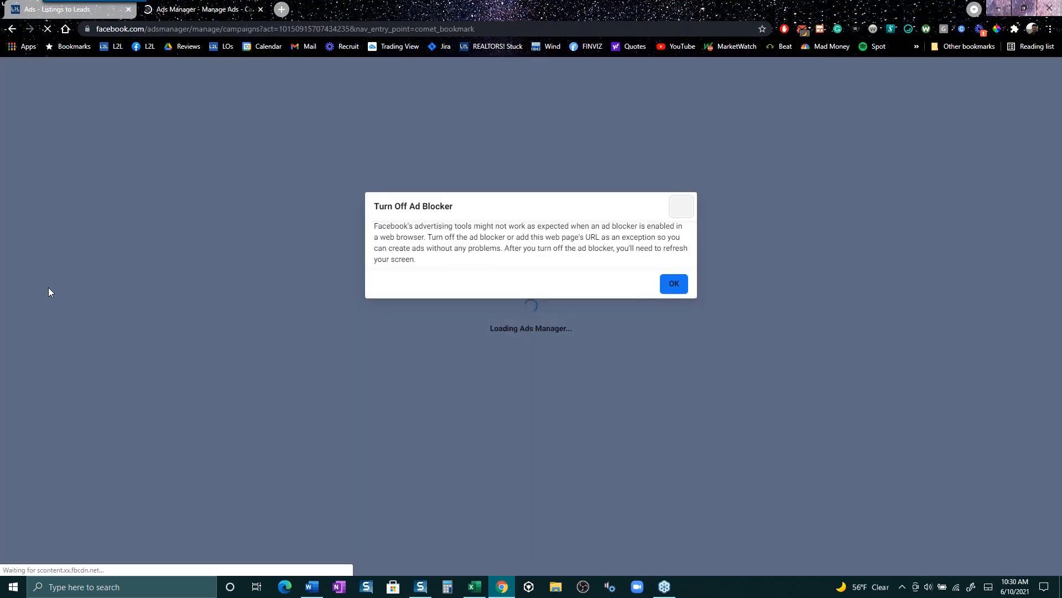
- Pause AdBlock on this site and dismiss the Turn Off Ad Blocker warning
{"action": "right_click", "coordinate": [784, 30]}
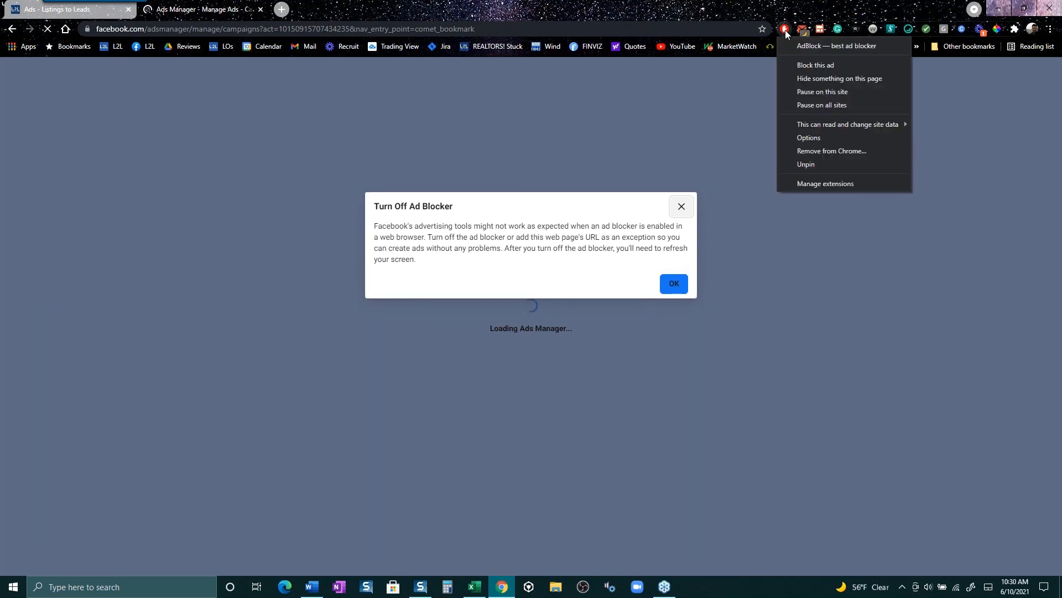
{"action": "left_click", "coordinate": [812, 92]}
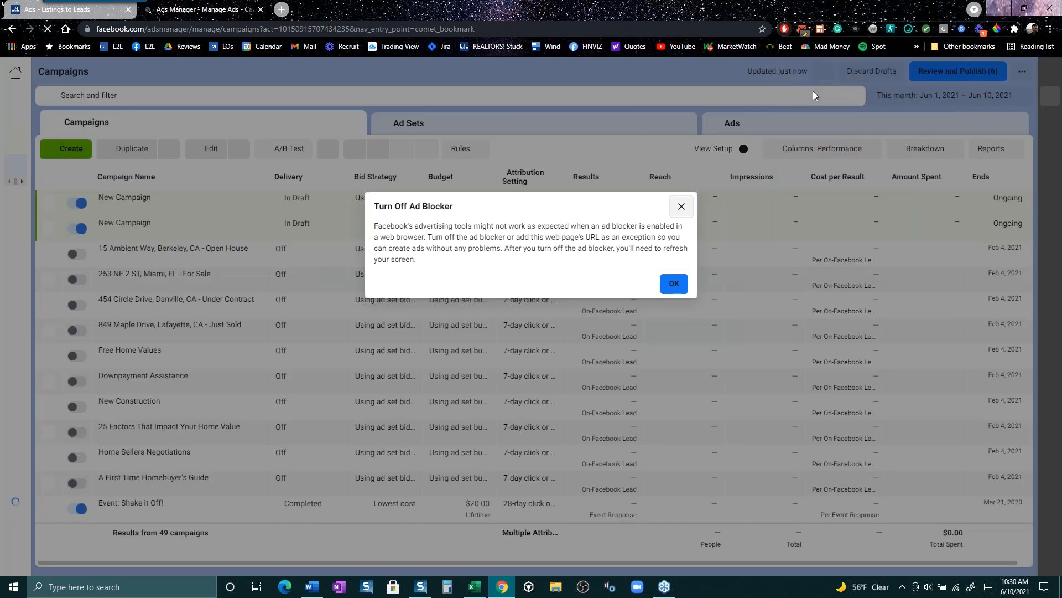
{"action": "left_click", "coordinate": [679, 208]}
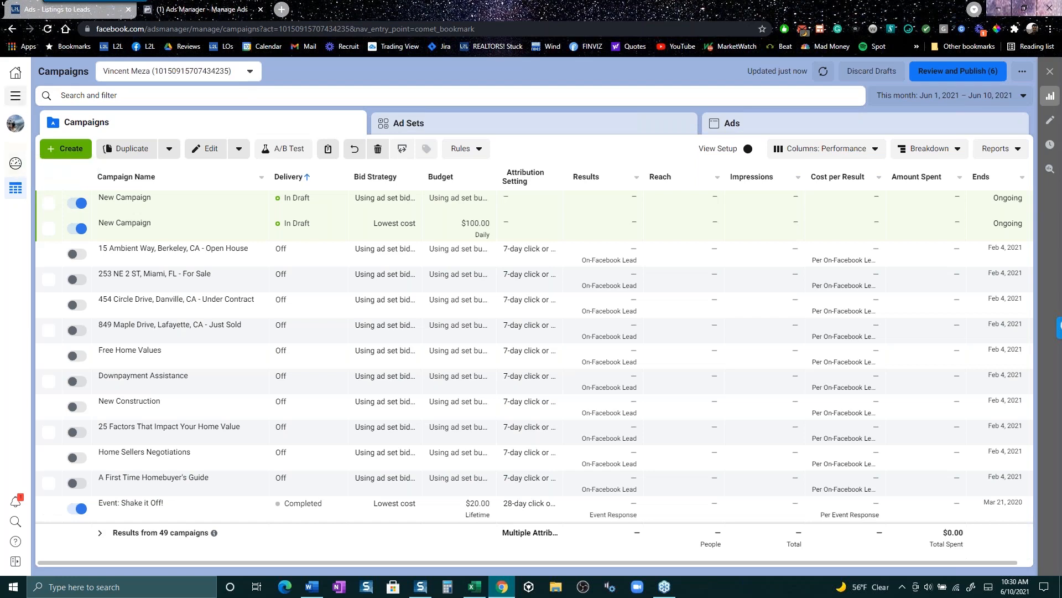
- Browse the All Tools menu and go to the Audiences page
{"action": "left_click", "coordinate": [15, 98]}
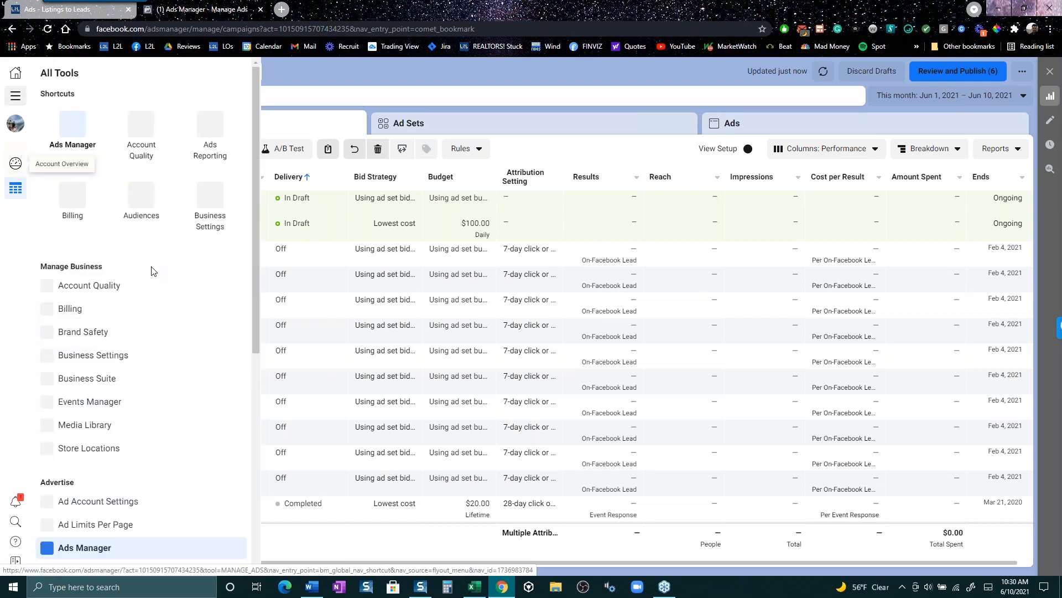
{"action": "scroll", "coordinate": [158, 316], "scroll_direction": "down", "scroll_amount": 3}
{"action": "scroll", "coordinate": [164, 406], "scroll_direction": "down", "scroll_amount": 3}
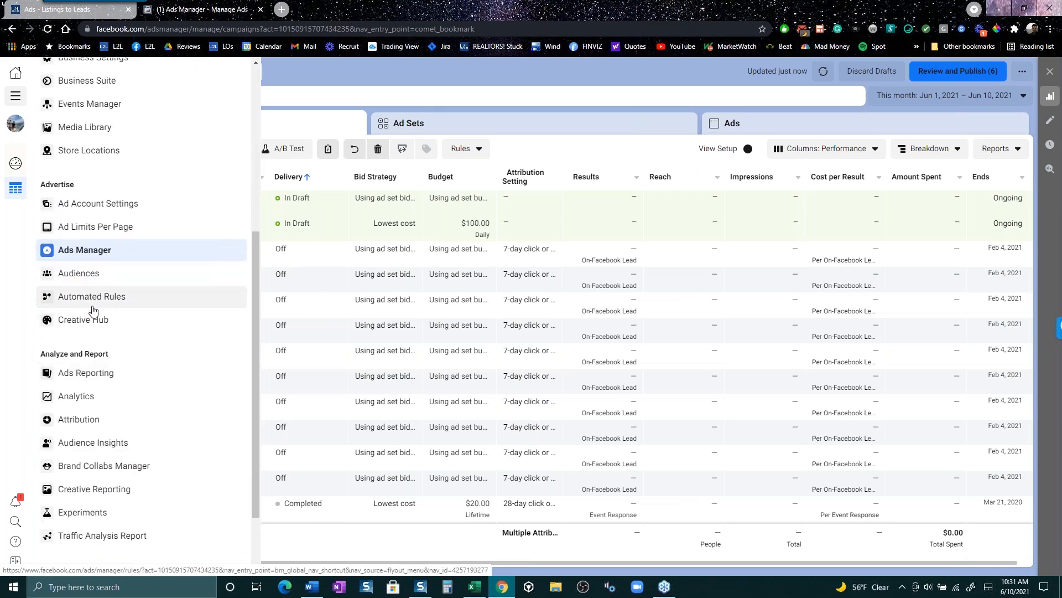
{"action": "scroll", "coordinate": [93, 311], "scroll_direction": "down", "scroll_amount": 2}
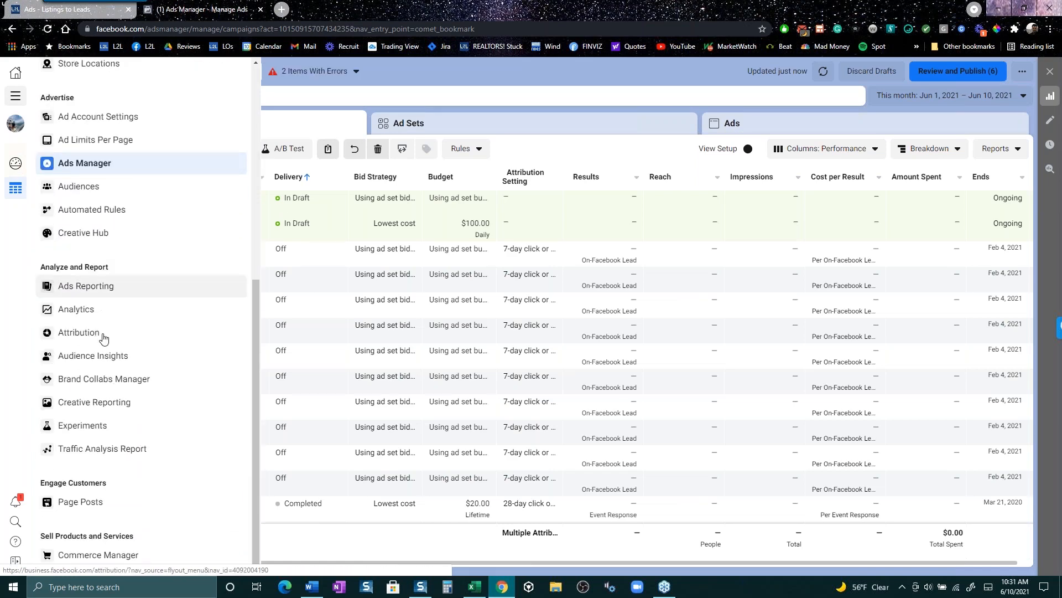
{"action": "scroll", "coordinate": [111, 350], "scroll_direction": "up", "scroll_amount": 6}
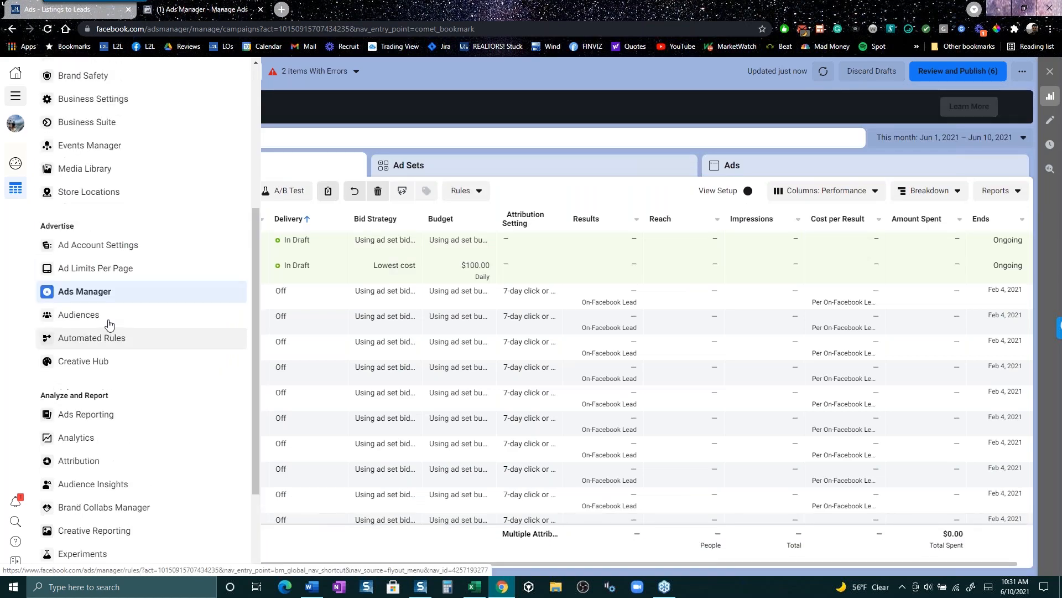
{"action": "scroll", "coordinate": [96, 238], "scroll_direction": "up", "scroll_amount": 1}
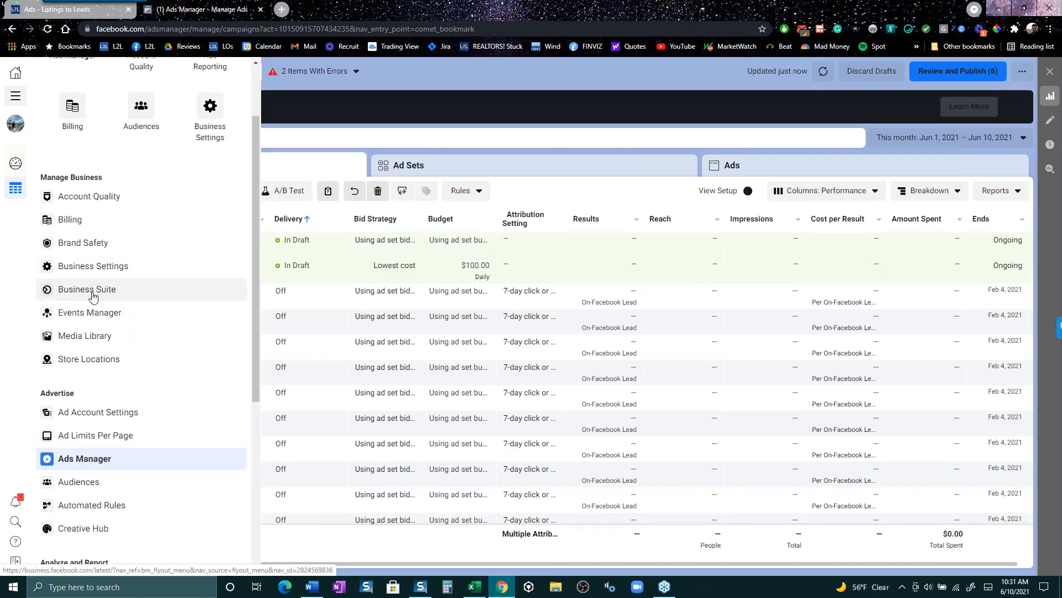
{"action": "scroll", "coordinate": [141, 209], "scroll_direction": "up", "scroll_amount": 2}
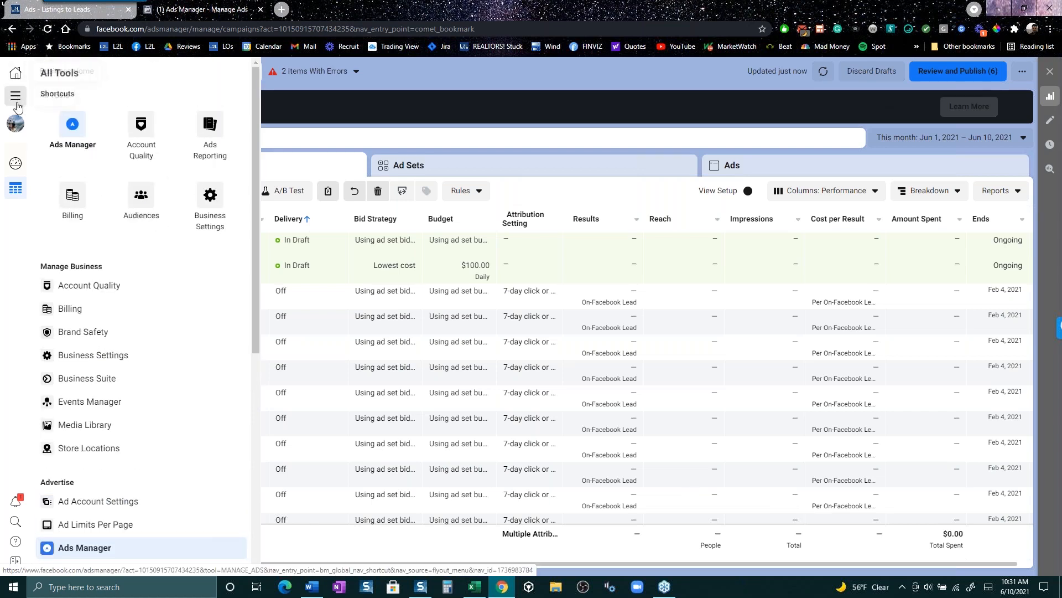
{"action": "left_click", "coordinate": [141, 201]}
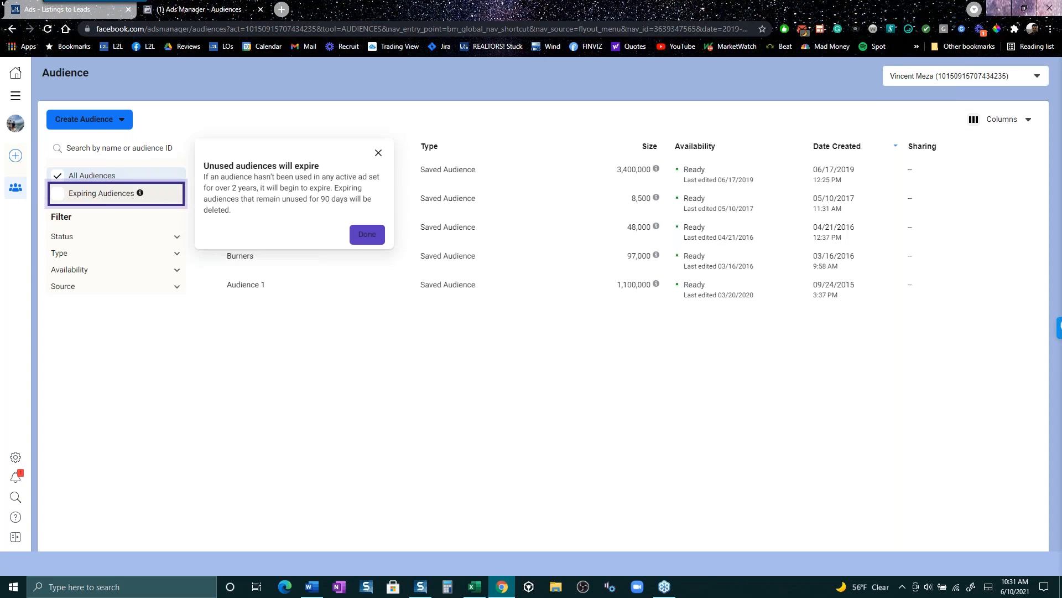
- Dismiss the expiring-audiences tip, view the Custom Audience source options, then go back to L2L
{"action": "left_click", "coordinate": [379, 153]}
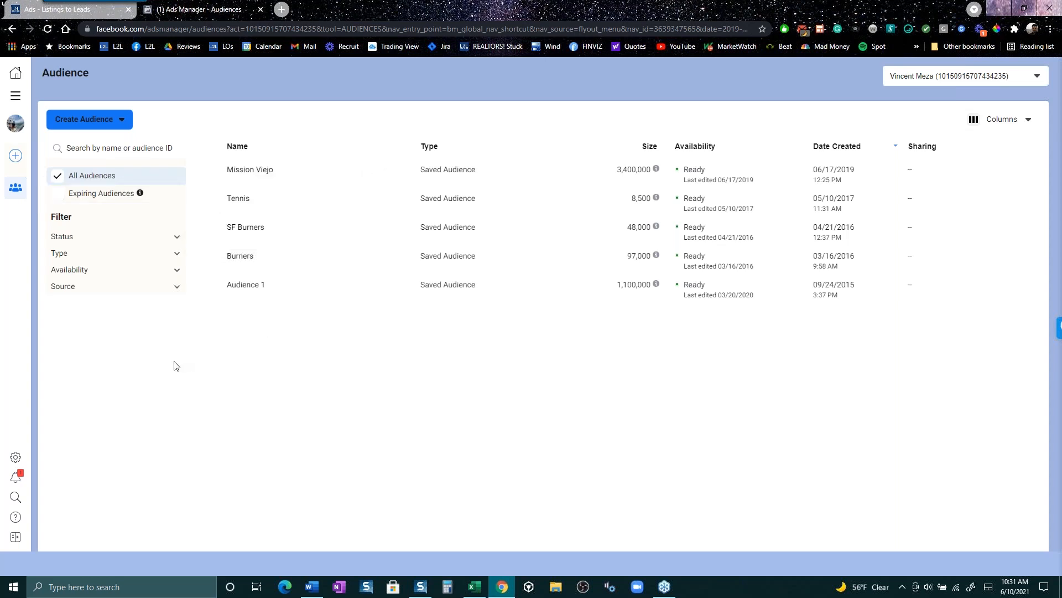
{"action": "left_click", "coordinate": [113, 124]}
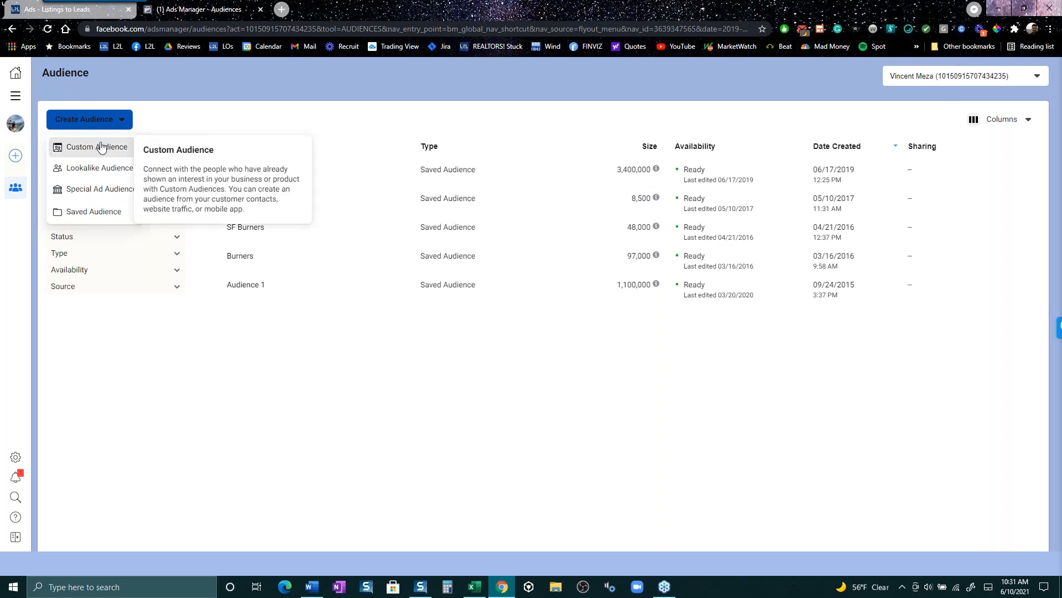
{"action": "left_click", "coordinate": [103, 148]}
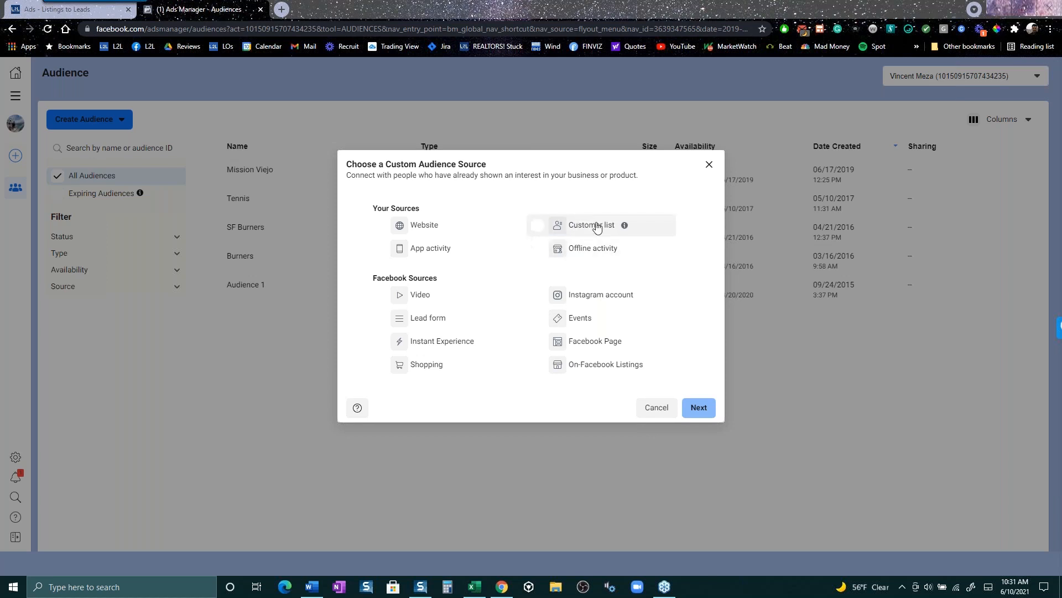
{"action": "left_click", "coordinate": [709, 165]}
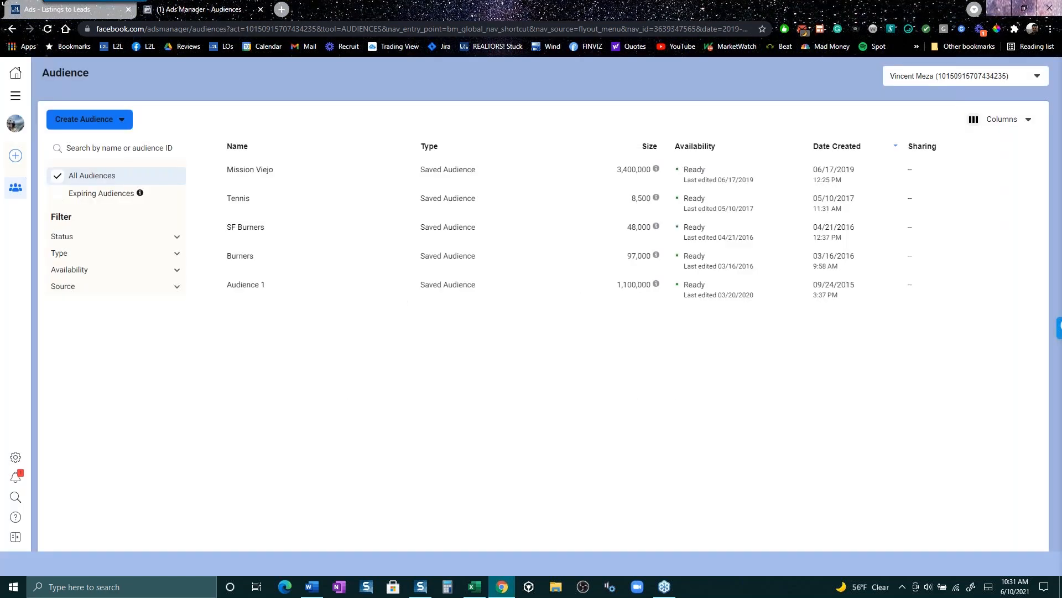
{"action": "left_click", "coordinate": [62, 11]}
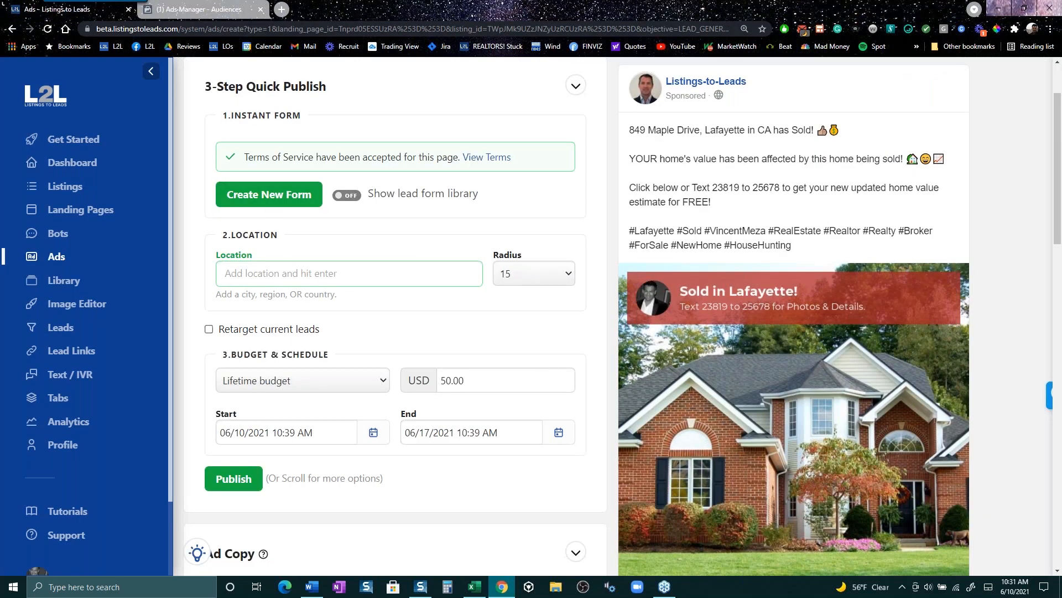
- Enable Retarget current leads after comparing the custom audiences field with Ads Manager's Audiences
{"action": "left_click", "coordinate": [209, 330]}
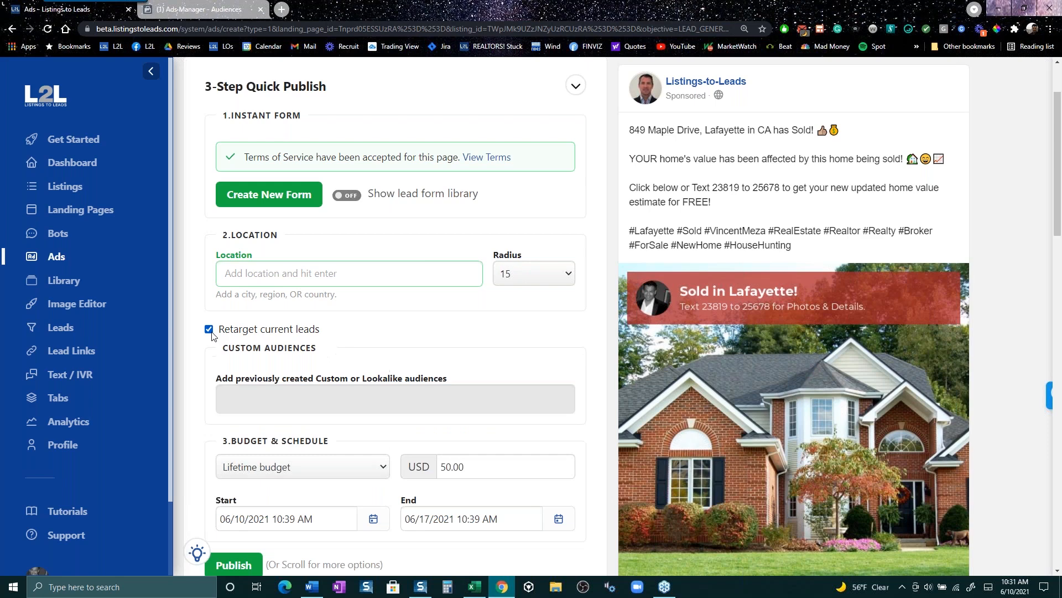
{"action": "left_click", "coordinate": [261, 399]}
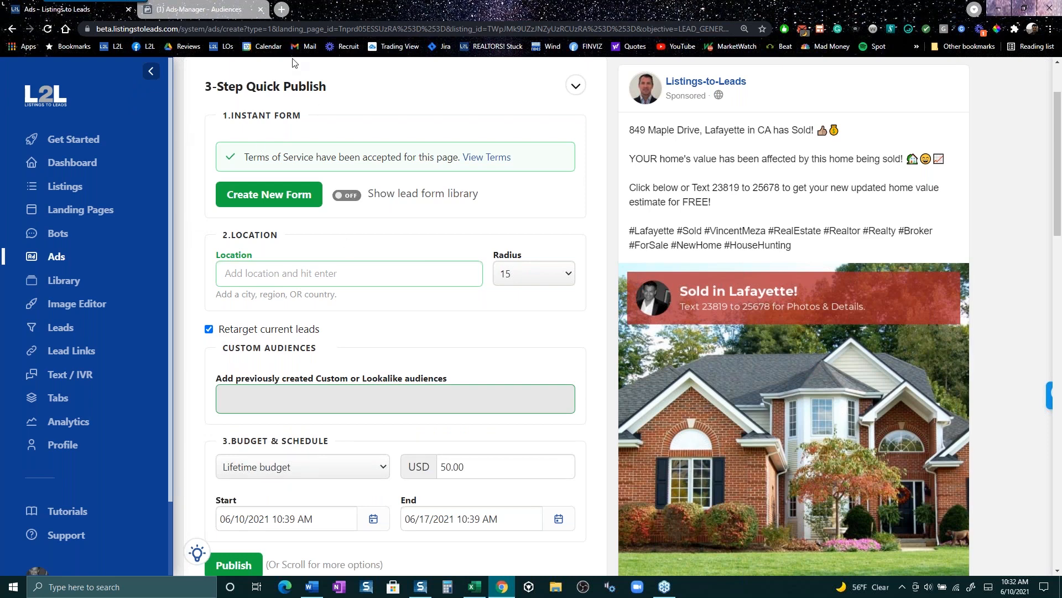
{"action": "left_click", "coordinate": [218, 16]}
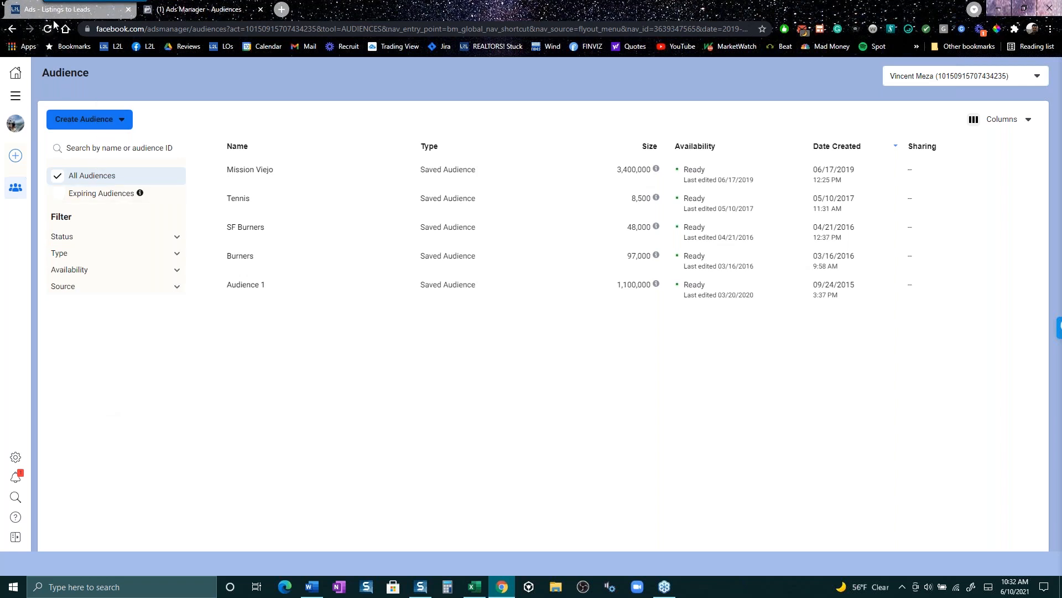
{"action": "left_click", "coordinate": [33, 7]}
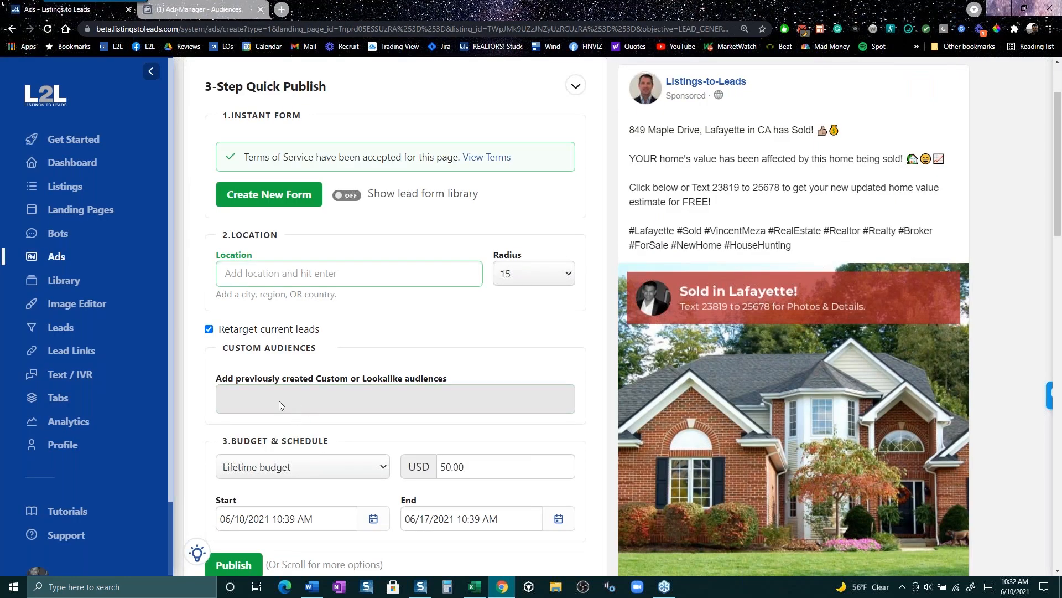
{"action": "left_click", "coordinate": [209, 329]}
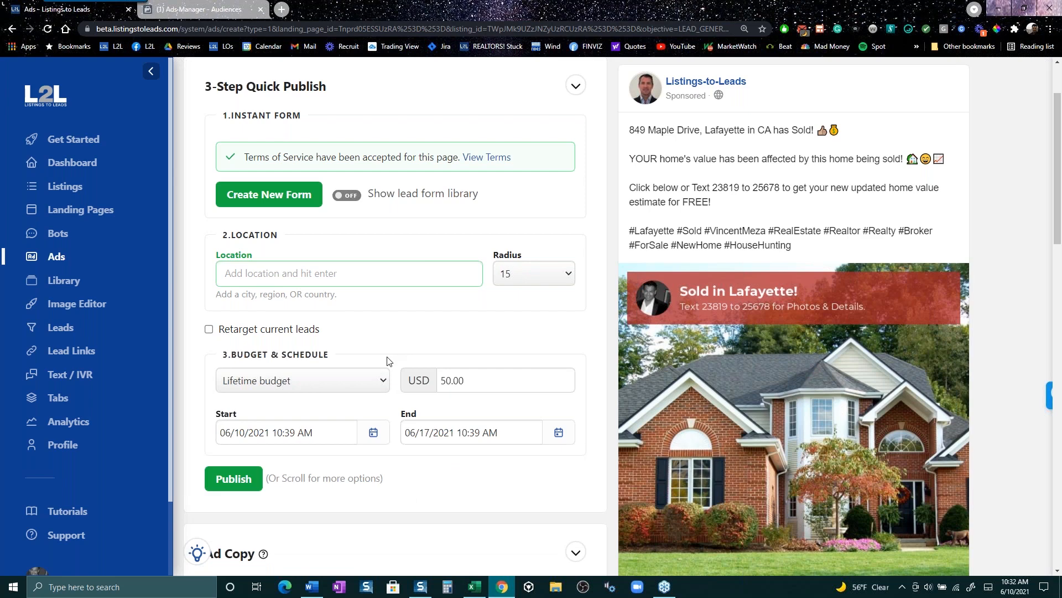
{"action": "left_click", "coordinate": [209, 330]}
{"action": "left_click", "coordinate": [260, 269]}
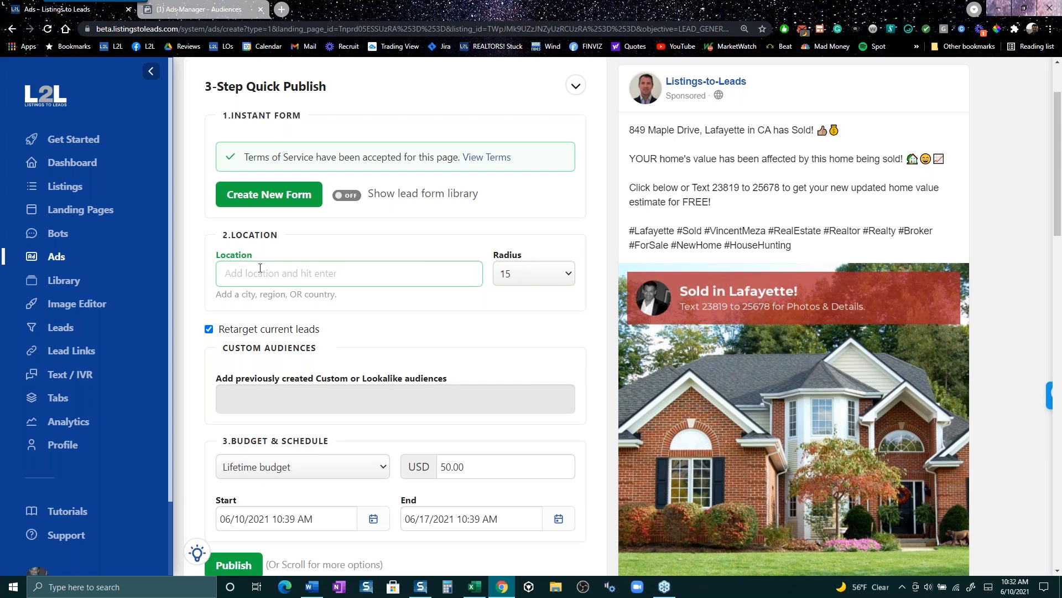
- Set the ad location to Lafayette, California, United States from the suggestions
{"action": "type", "text": "lafa"}
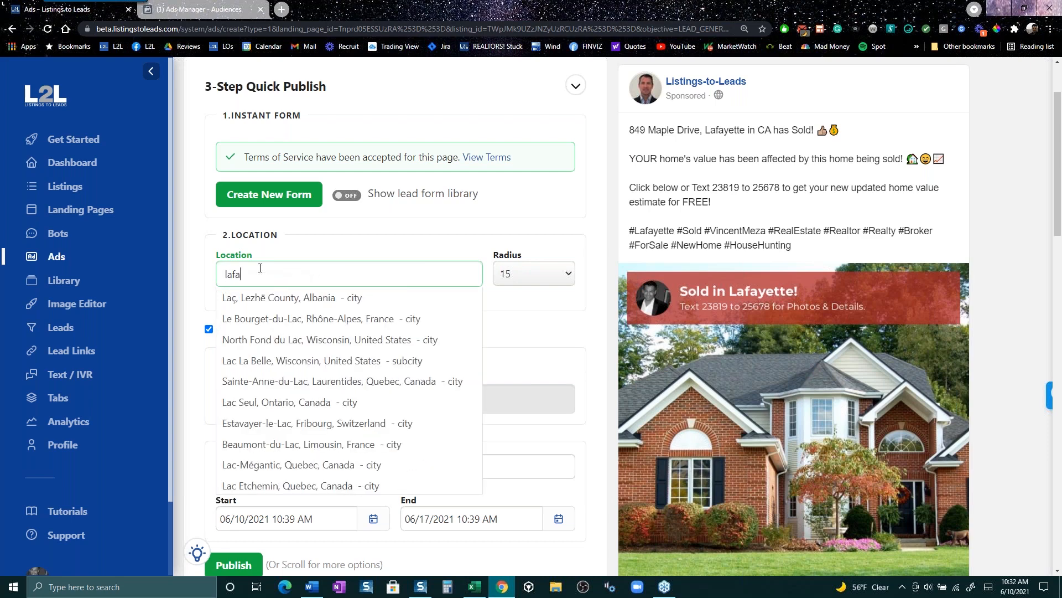
{"action": "type", "text": "ay"}
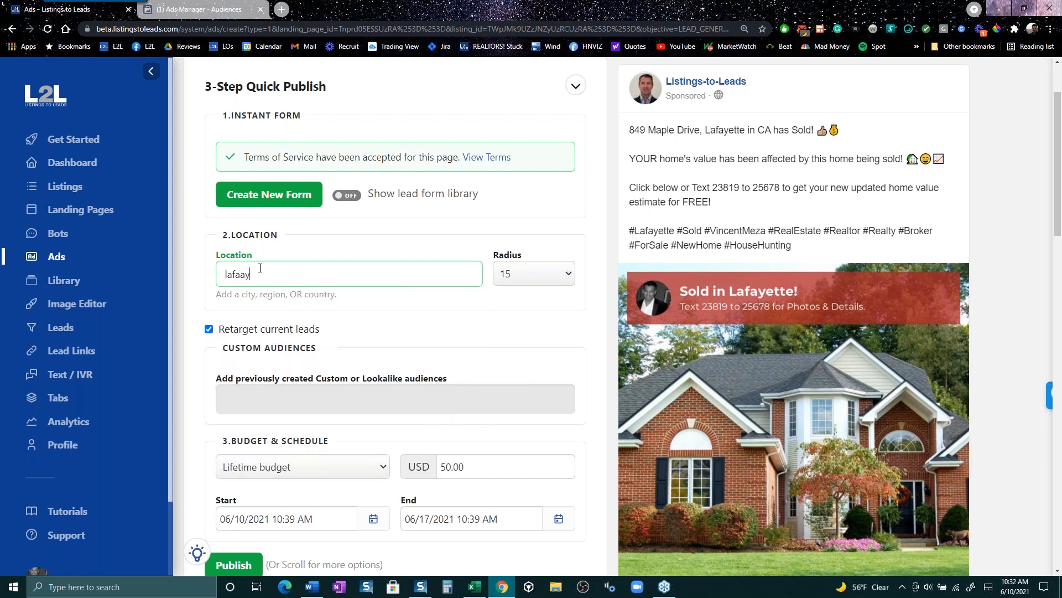
{"action": "type", "text": "eet"}
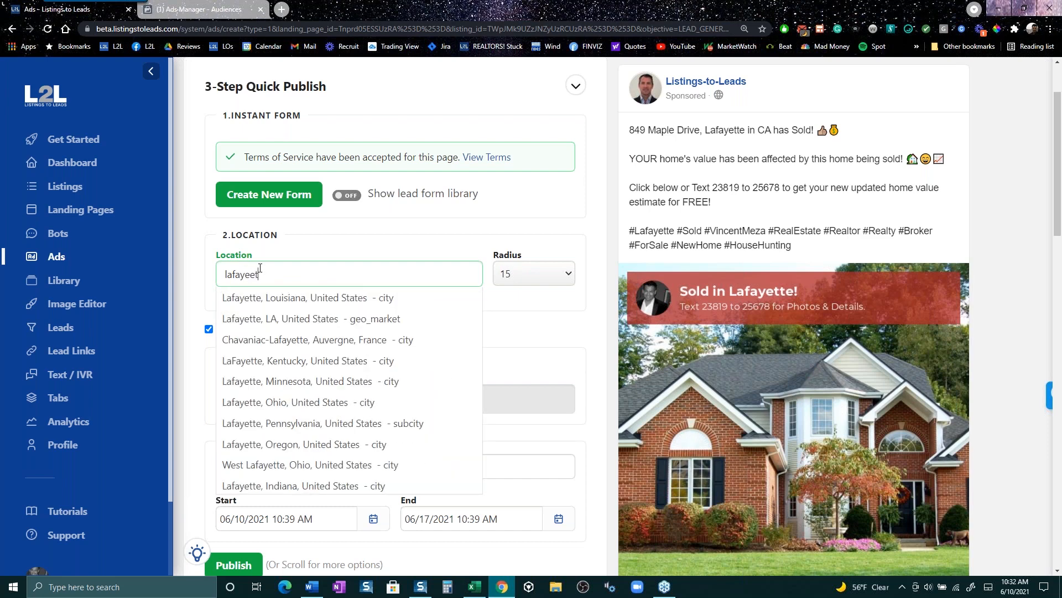
{"action": "key", "text": "BackSpace"}
{"action": "key", "text": "BackSpace"}
{"action": "type", "text": "tte, c"}
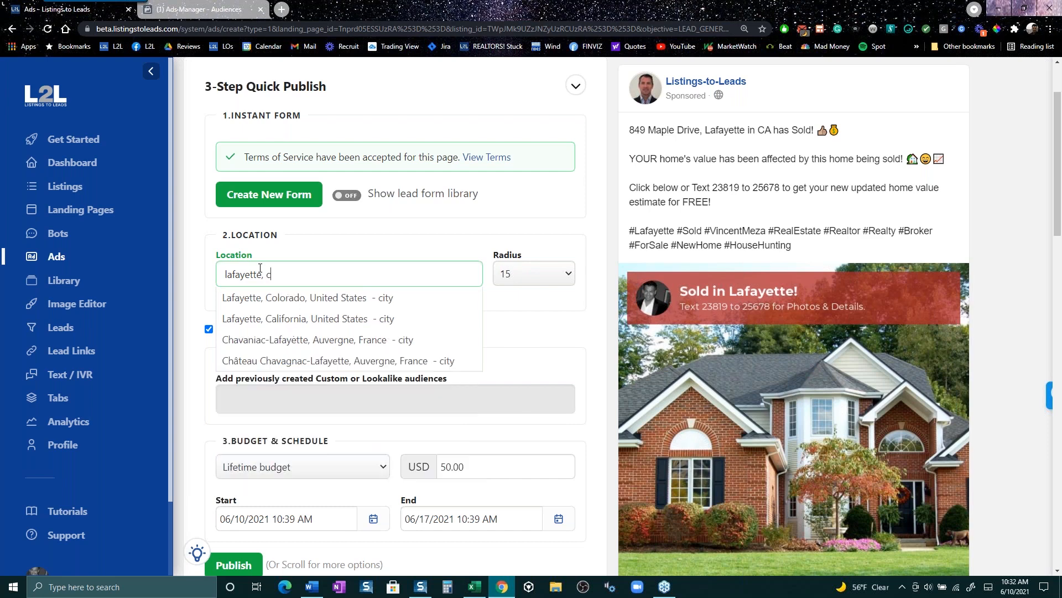
{"action": "key", "text": "Down"}
{"action": "key", "text": "Down"}
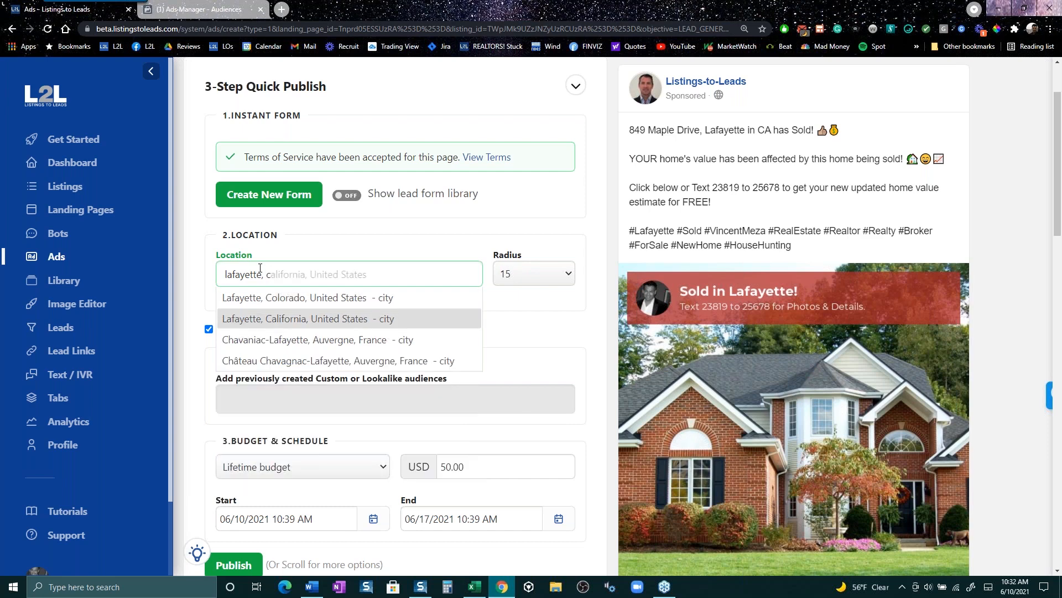
{"action": "key", "text": "Return"}
{"action": "type", "text": "\\"}
{"action": "key", "text": "BackSpace"}
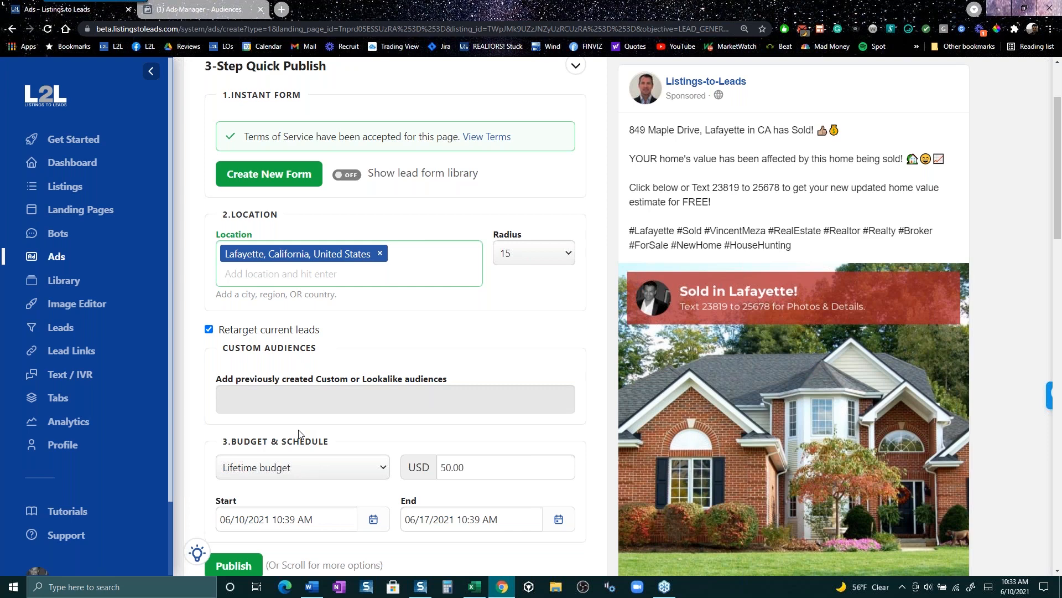
{"action": "scroll", "coordinate": [324, 408], "scroll_direction": "up", "scroll_amount": 2}
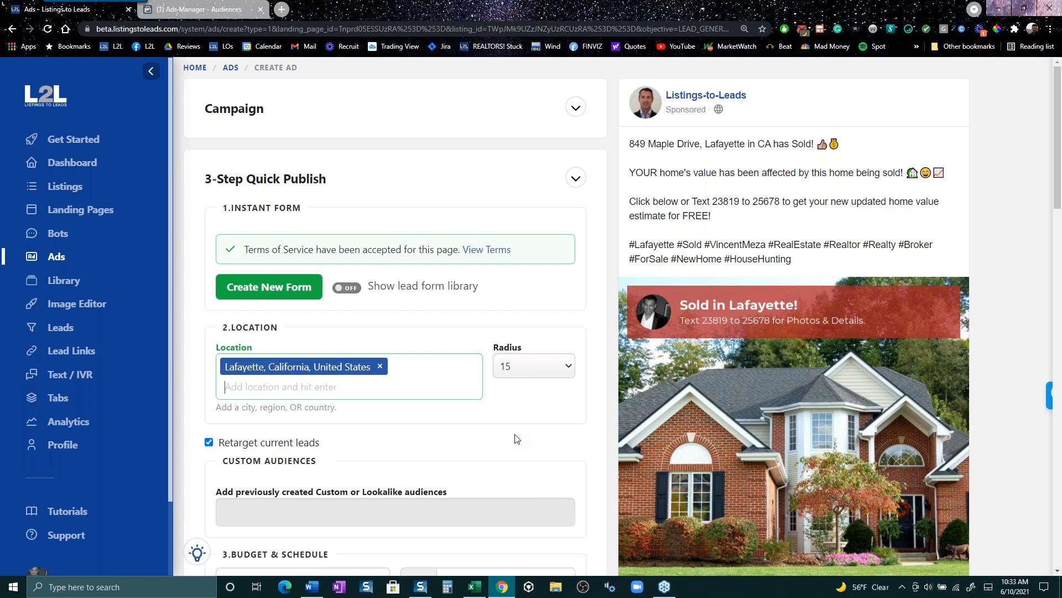
{"action": "left_click", "coordinate": [192, 9]}
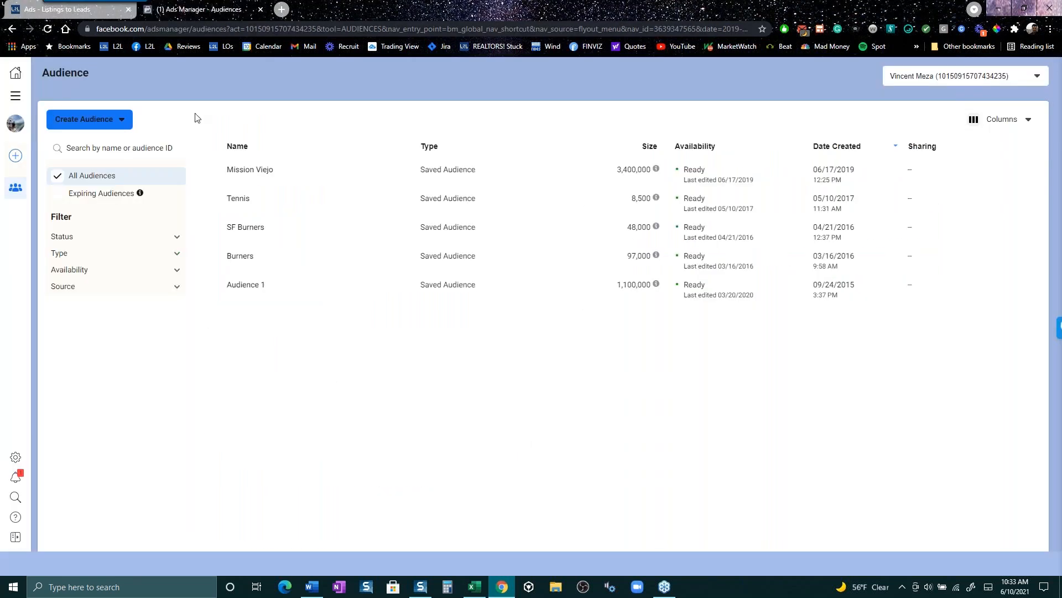
{"action": "left_click", "coordinate": [16, 74]}
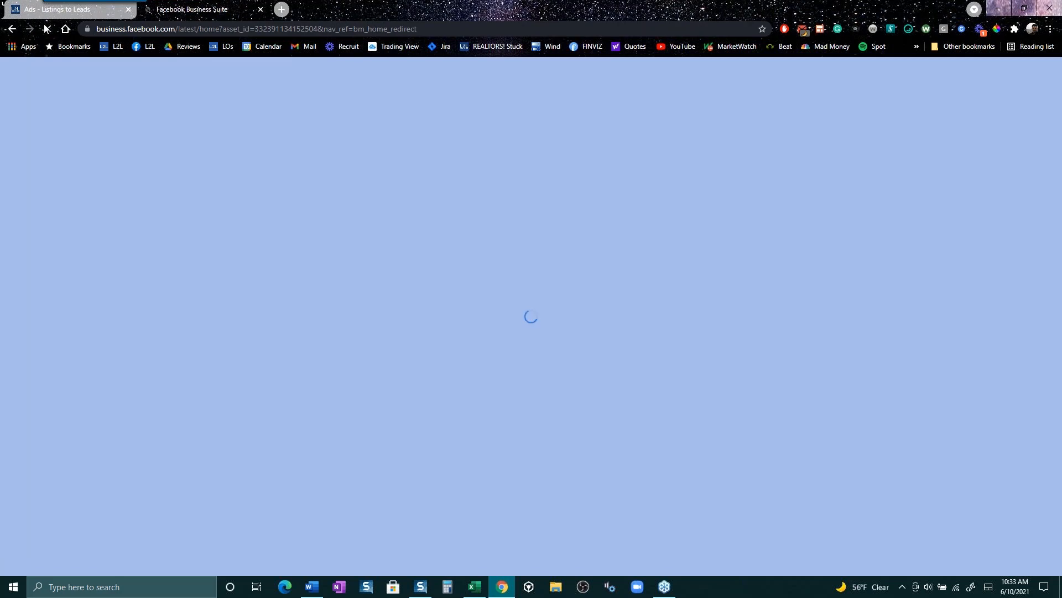
{"action": "left_click", "coordinate": [65, 9]}
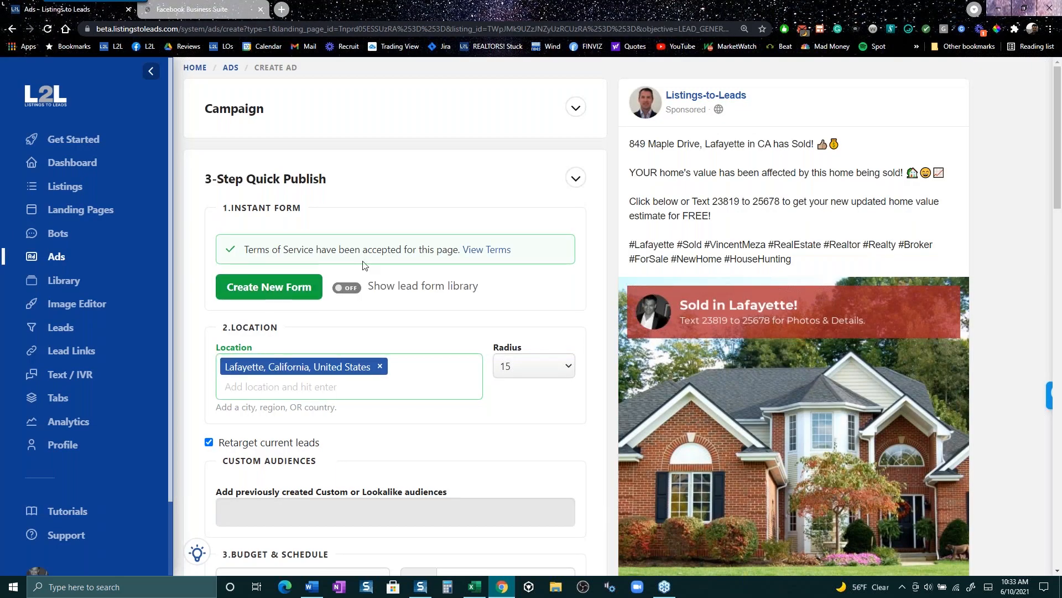
- Review the rest of the Create Ad form, then go back to the Ads overview
{"action": "scroll", "coordinate": [301, 280], "scroll_direction": "down", "scroll_amount": 2}
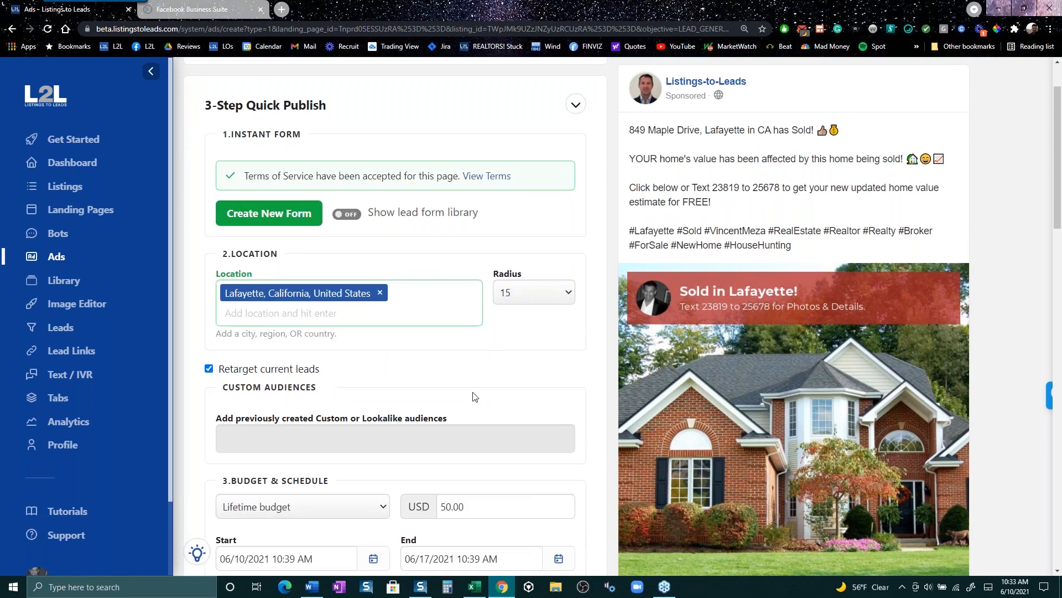
{"action": "scroll", "coordinate": [447, 421], "scroll_direction": "down", "scroll_amount": 2}
{"action": "scroll", "coordinate": [414, 477], "scroll_direction": "down", "scroll_amount": 2}
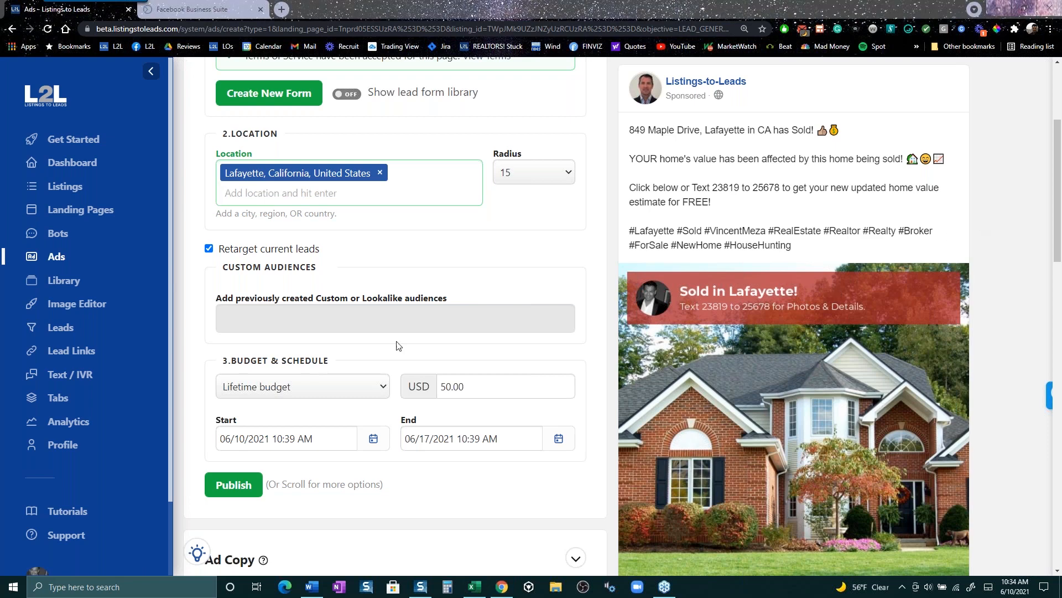
{"action": "left_click", "coordinate": [57, 258]}
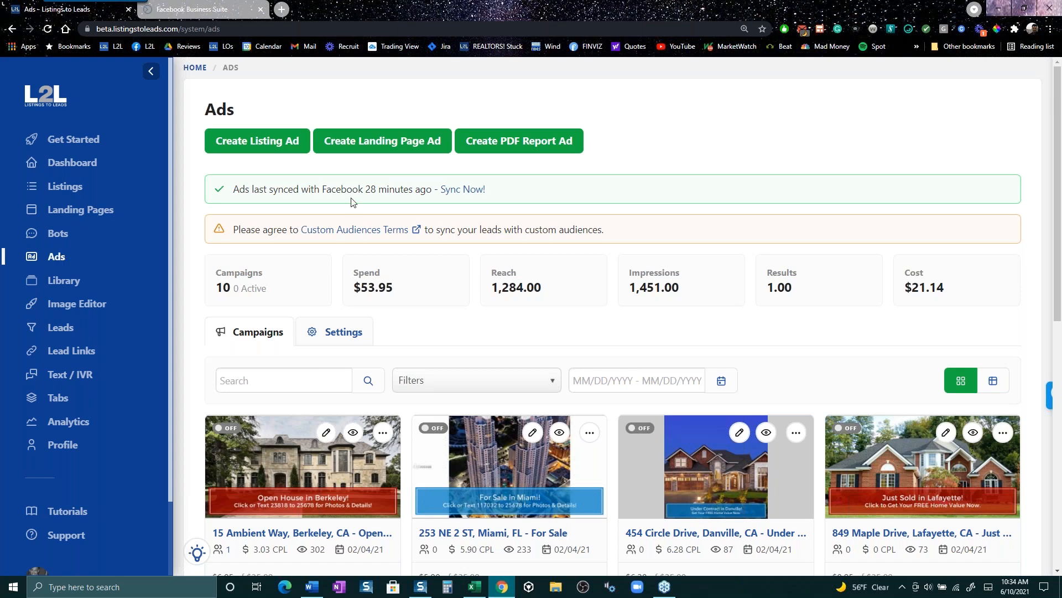
{"action": "left_click", "coordinate": [265, 143]}
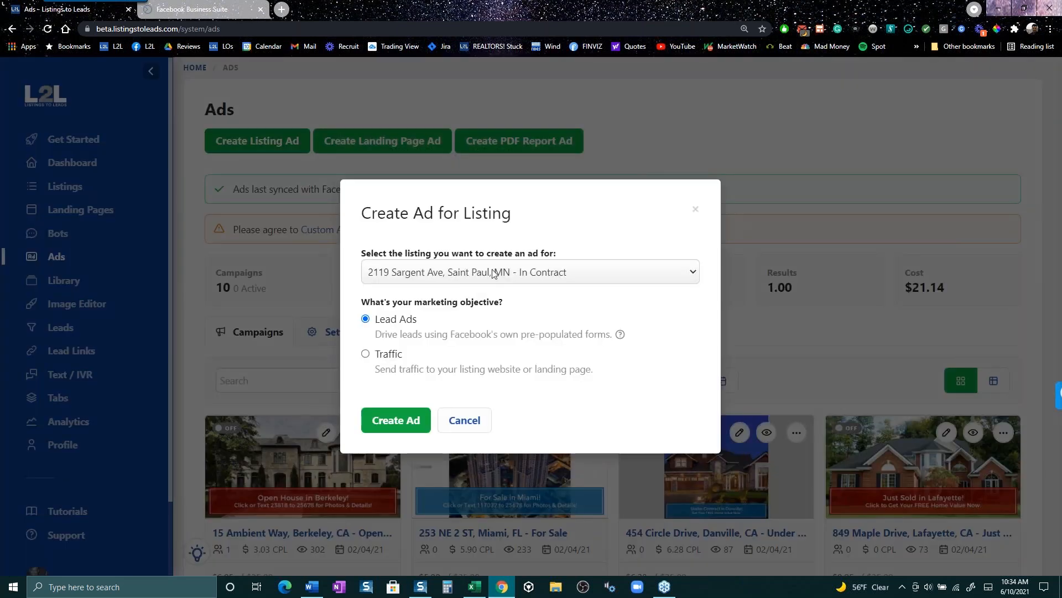
{"action": "left_click", "coordinate": [494, 273]}
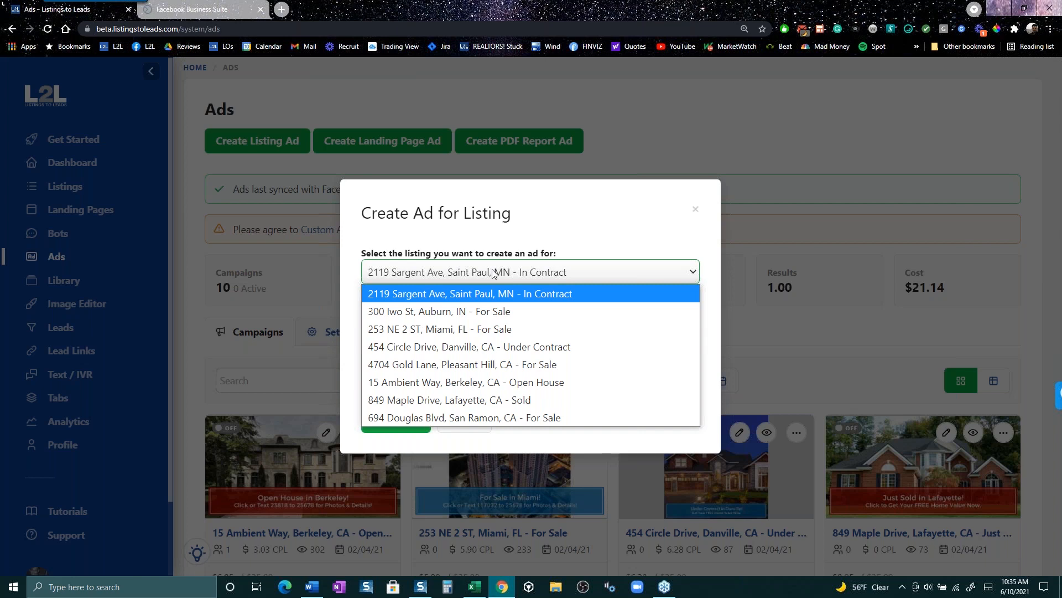
{"action": "left_click", "coordinate": [487, 366]}
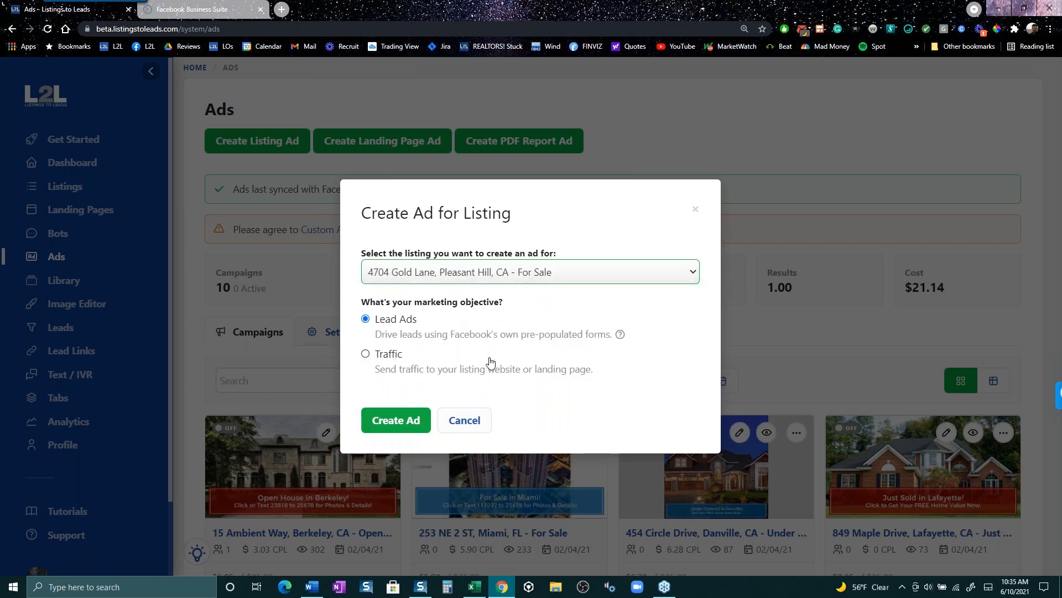
- Create the Pleasant Hill ad, lowering the budget from 35 to 20 USD and ending it June 14, 2021
{"action": "left_click", "coordinate": [392, 426]}
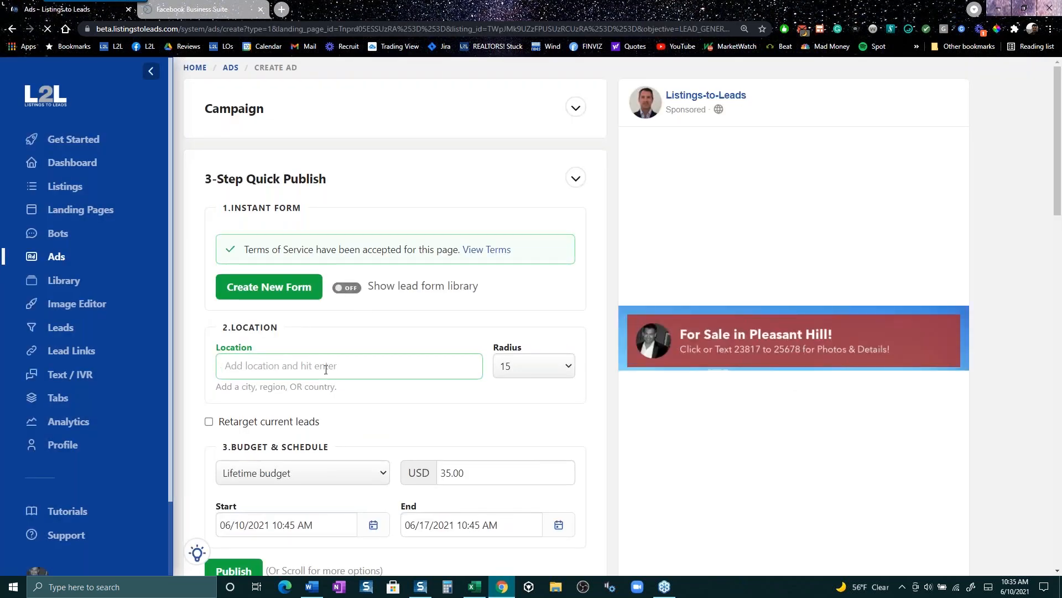
{"action": "scroll", "coordinate": [258, 104], "scroll_direction": "down", "scroll_amount": 3}
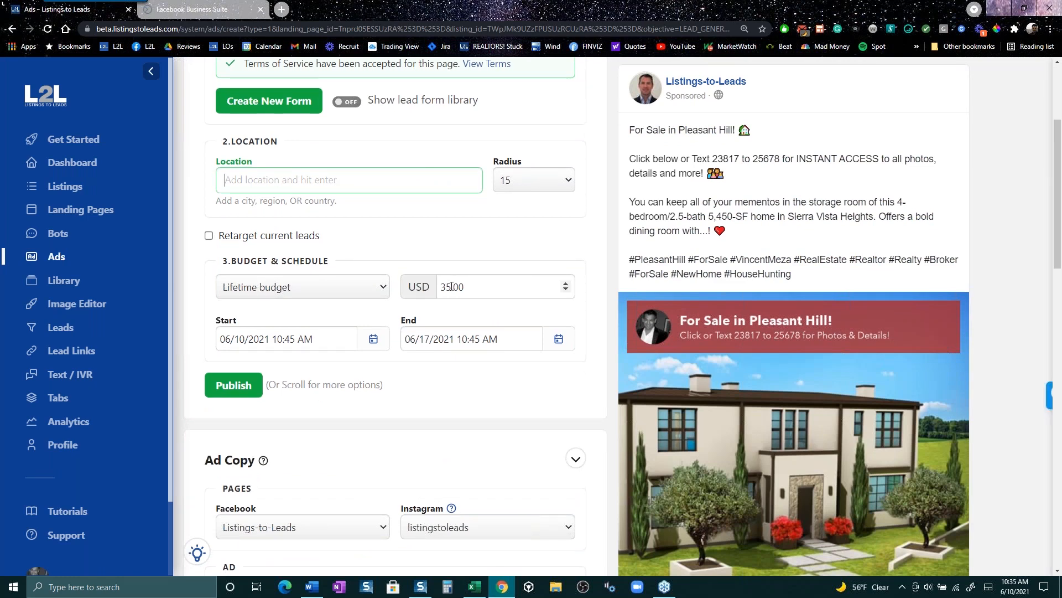
{"action": "left_click_drag", "start_coordinate": [451, 284], "coordinate": [426, 286]}
{"action": "type", "text": "20"}
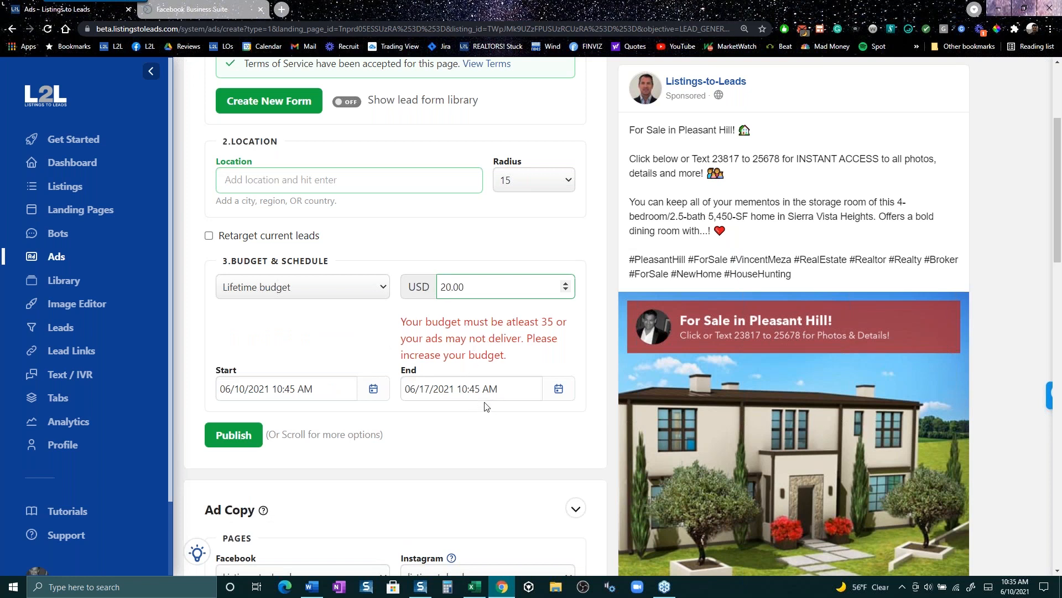
{"action": "left_click", "coordinate": [497, 391]}
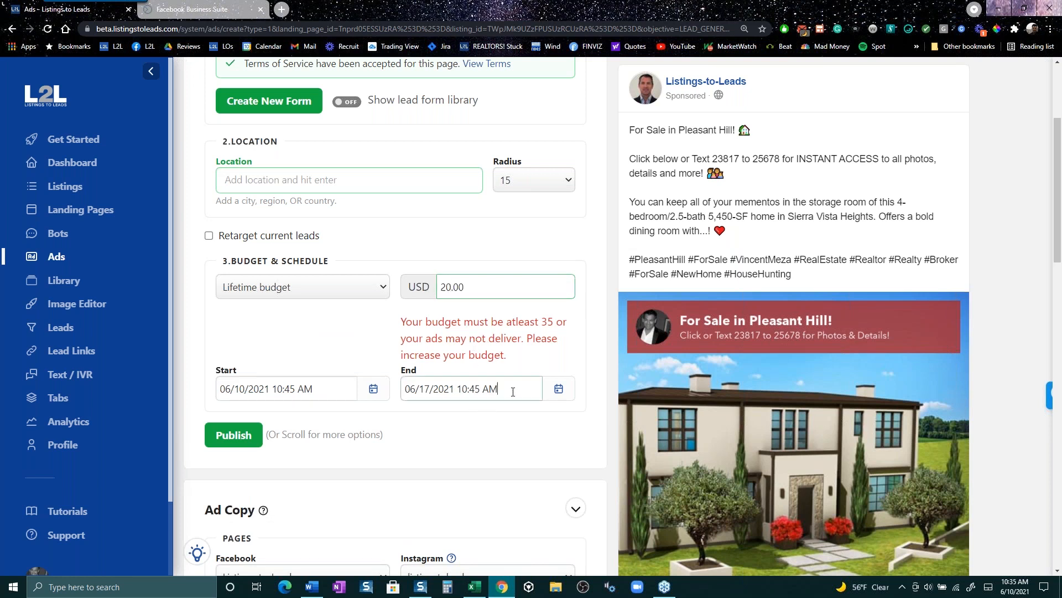
{"action": "left_click", "coordinate": [558, 390]}
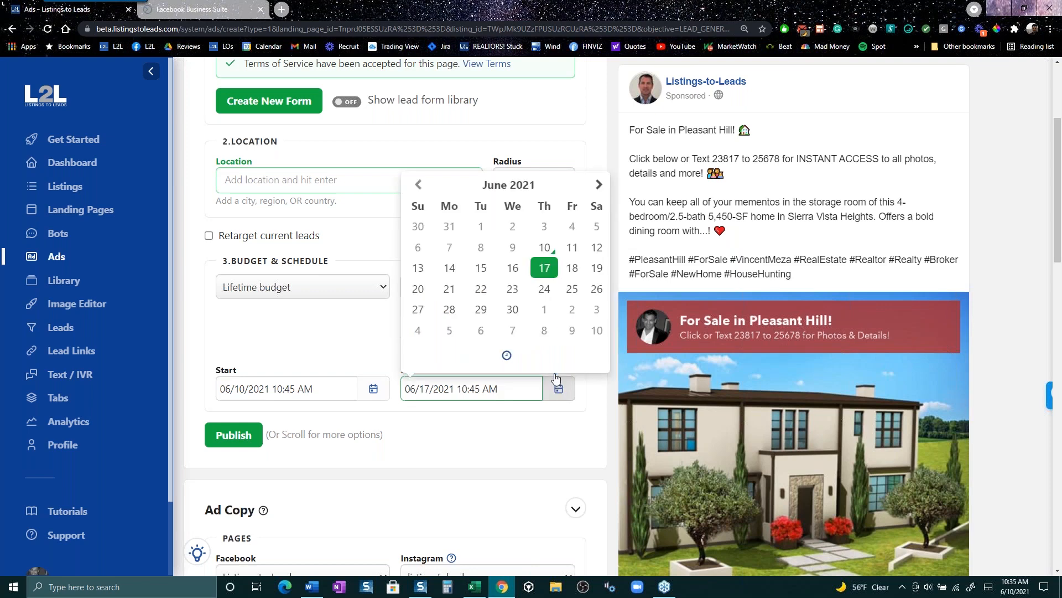
{"action": "left_click", "coordinate": [449, 269]}
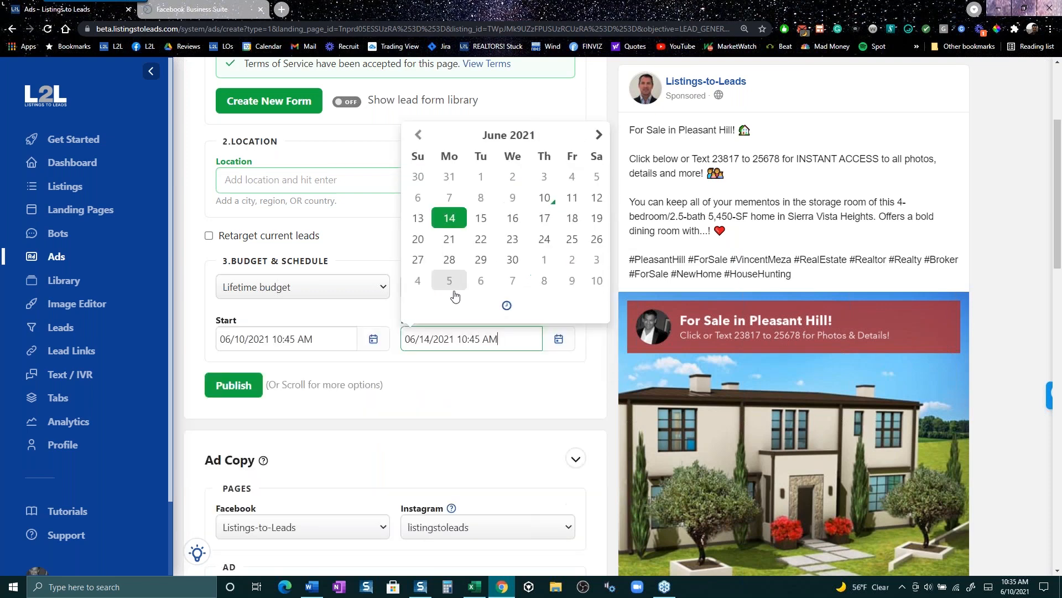
{"action": "left_click", "coordinate": [480, 398]}
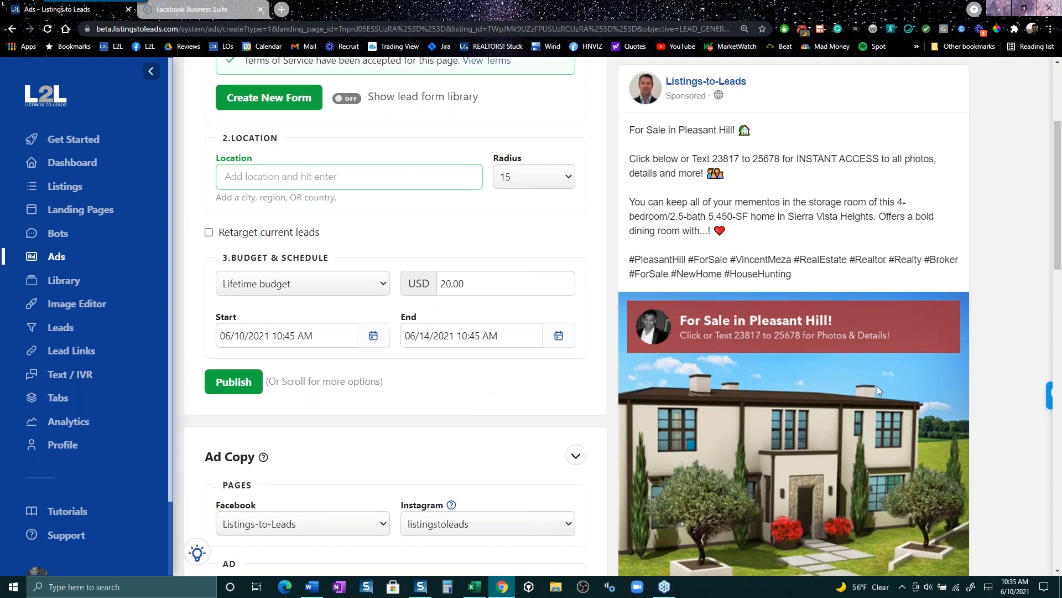
{"action": "scroll", "coordinate": [877, 386], "scroll_direction": "down", "scroll_amount": 6}
{"action": "scroll", "coordinate": [880, 387], "scroll_direction": "down", "scroll_amount": 9}
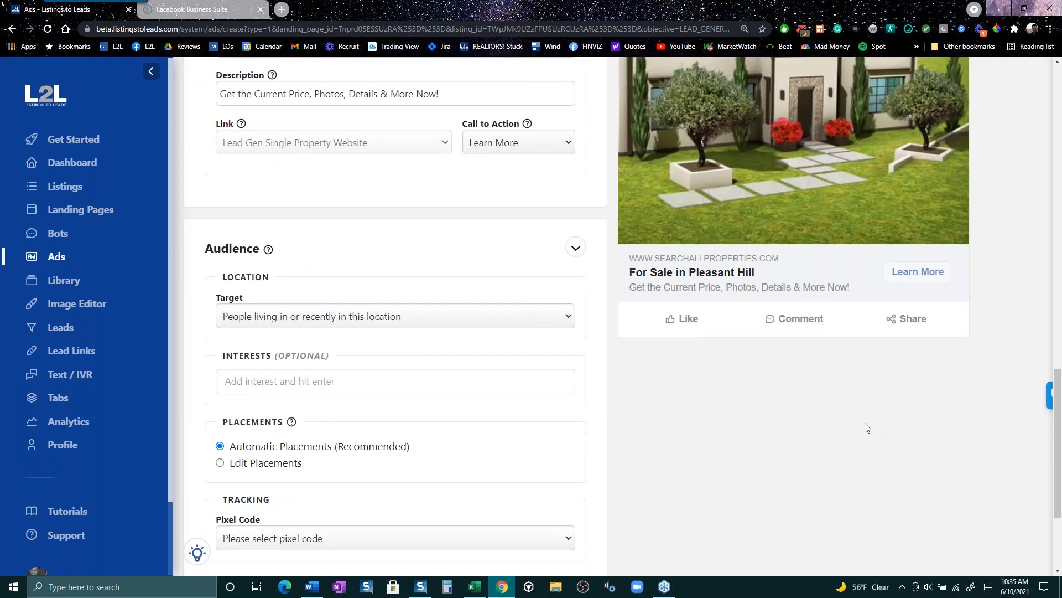
{"action": "scroll", "coordinate": [867, 426], "scroll_direction": "up", "scroll_amount": 2}
{"action": "scroll", "coordinate": [867, 426], "scroll_direction": "up", "scroll_amount": 7}
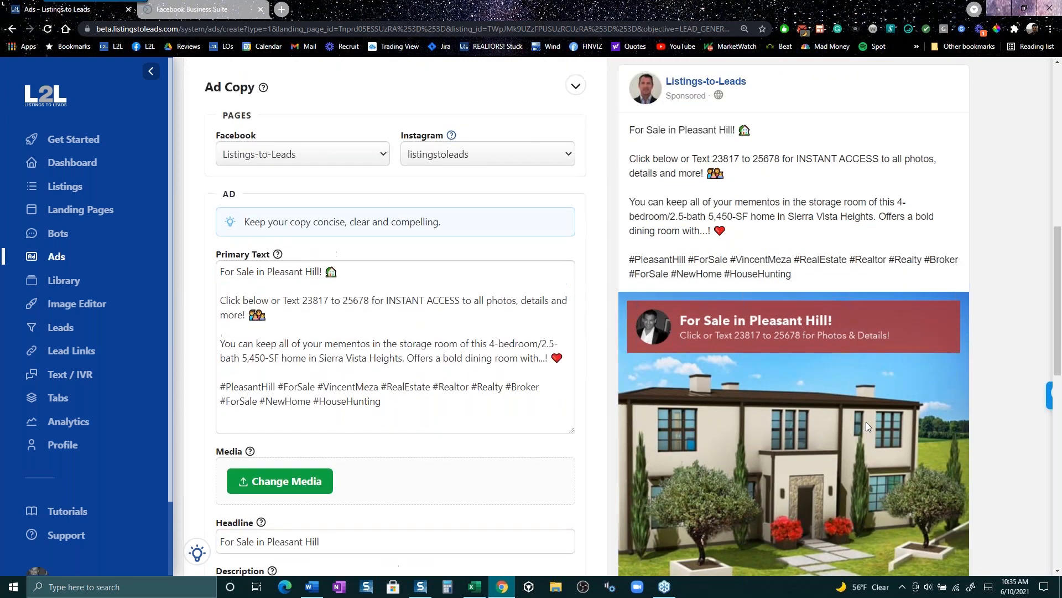
{"action": "scroll", "coordinate": [867, 363], "scroll_direction": "up", "scroll_amount": 3}
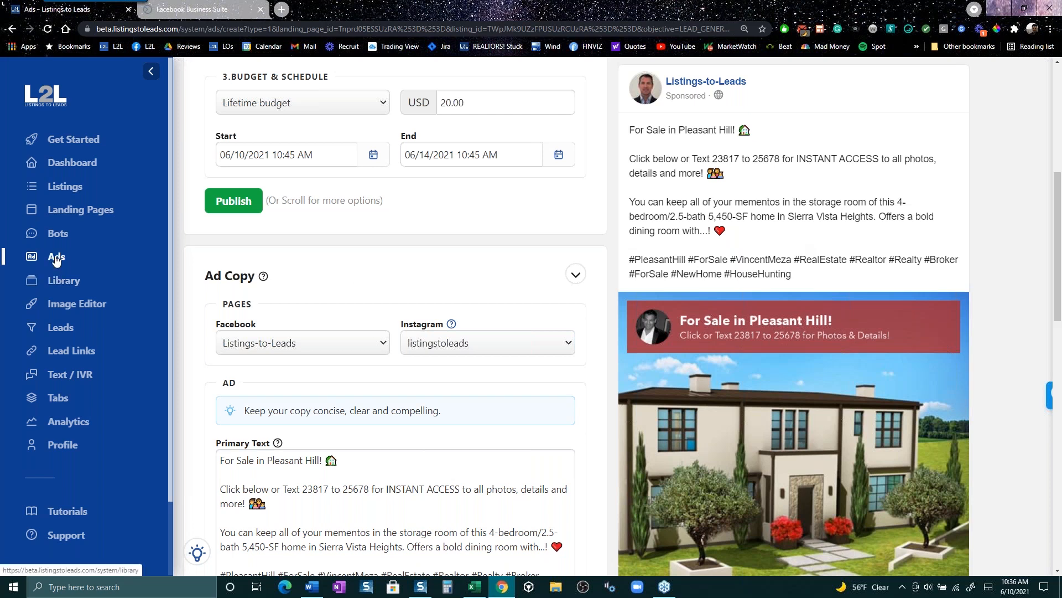
- Create a Lead Ads ad for the Alamo (Downpayment Assistance - NAR May 2020 Video) landing page
{"action": "left_click", "coordinate": [62, 278]}
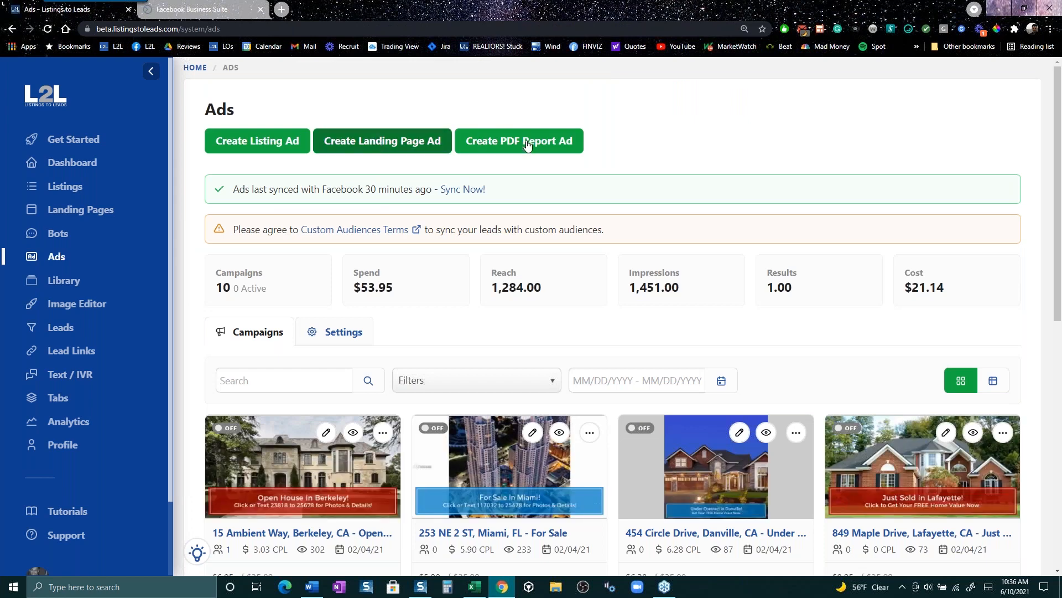
{"action": "left_click", "coordinate": [392, 147]}
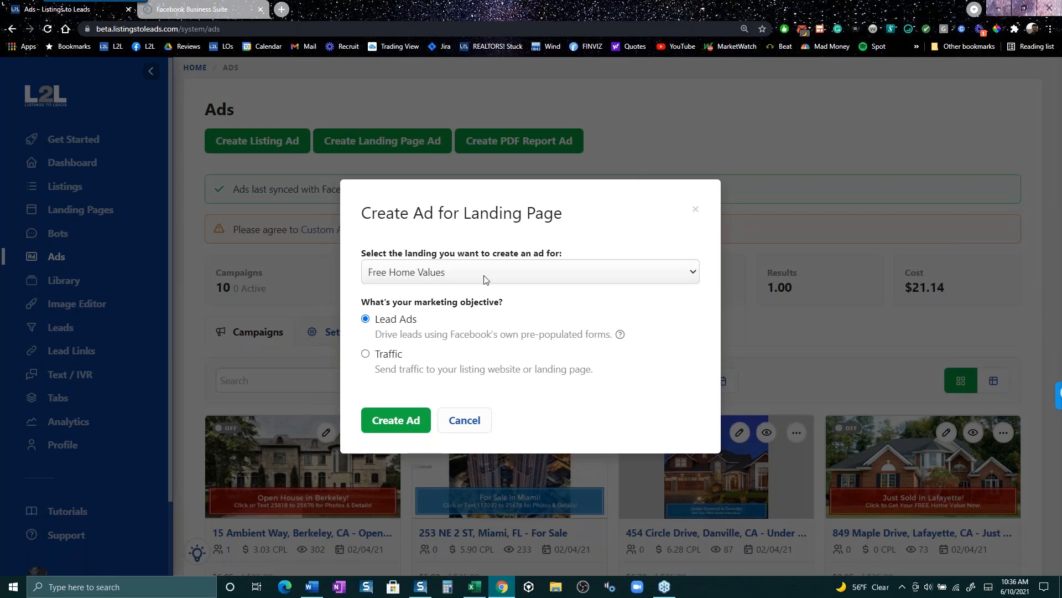
{"action": "left_click", "coordinate": [484, 277]}
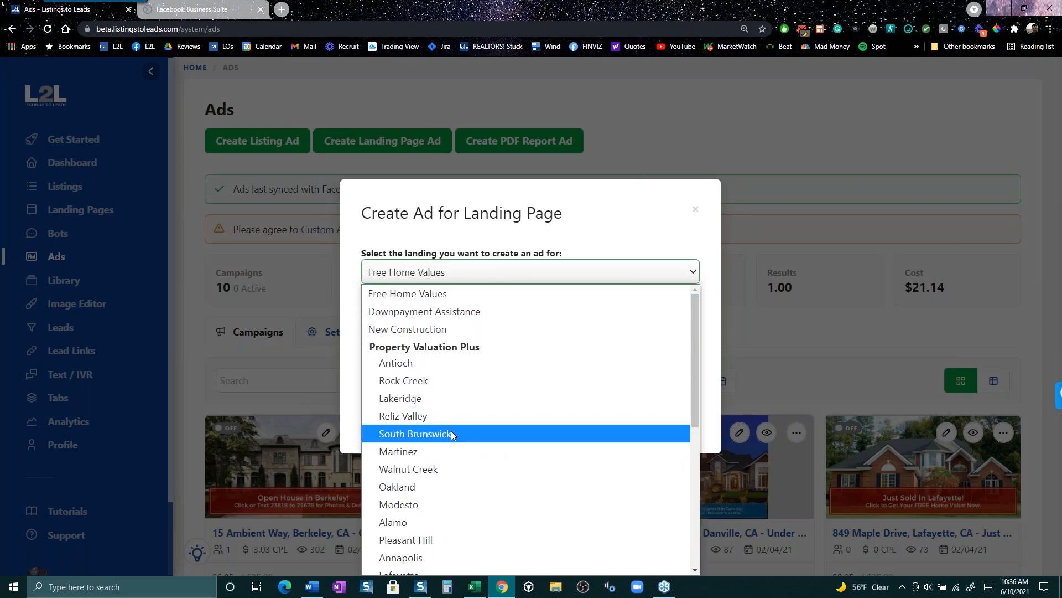
{"action": "scroll", "coordinate": [451, 431], "scroll_direction": "down", "scroll_amount": 10}
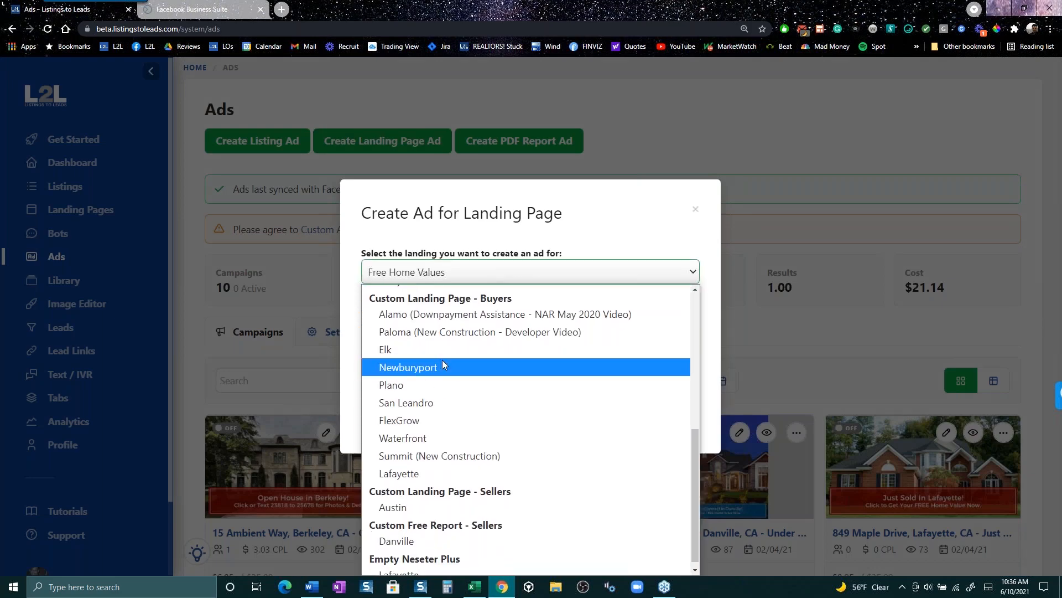
{"action": "left_click", "coordinate": [446, 316]}
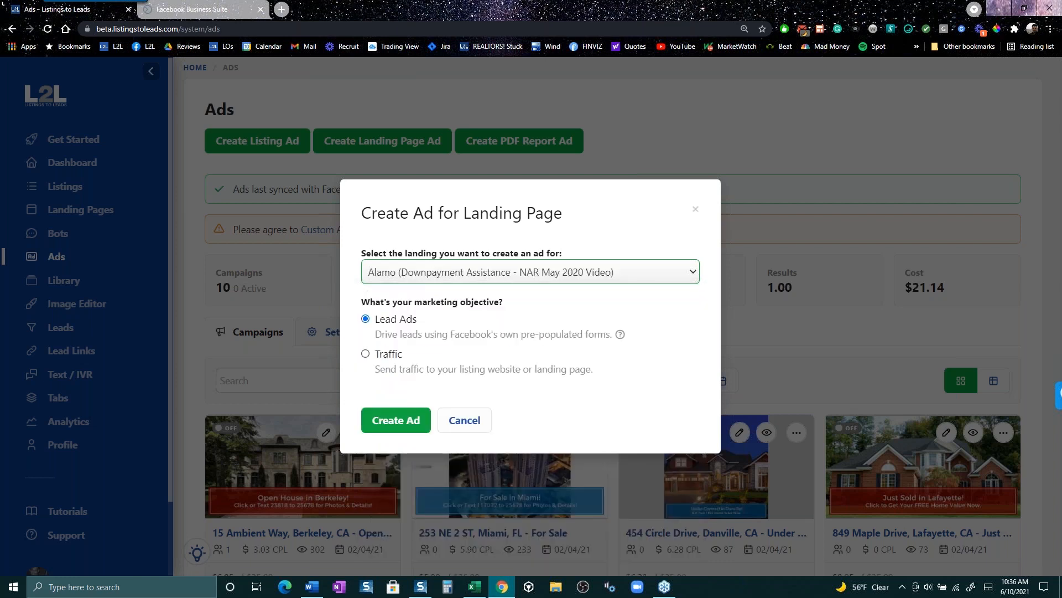
{"action": "left_click", "coordinate": [402, 420]}
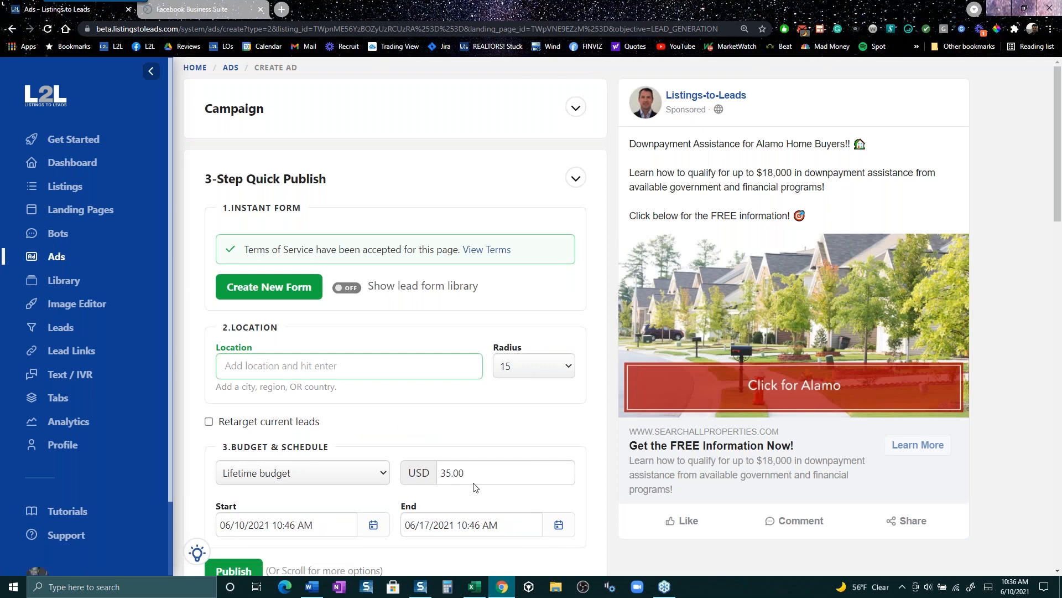
- Set the Alamo ad budget to 30.00 USD and its end date to June 16, 2021
{"action": "scroll", "coordinate": [481, 472], "scroll_direction": "down", "scroll_amount": 1}
{"action": "left_click", "coordinate": [483, 415]}
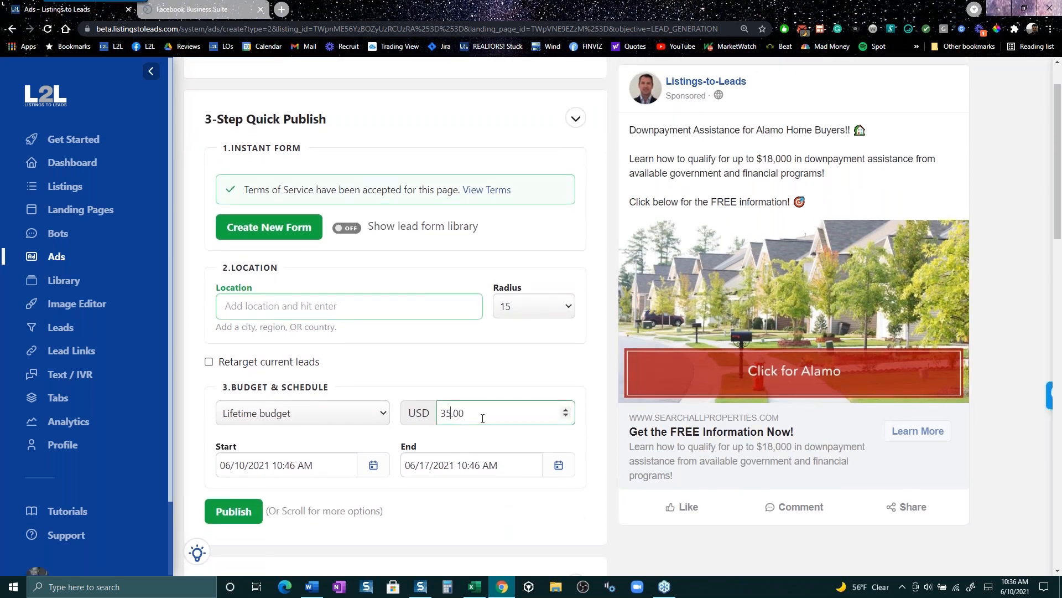
{"action": "key", "text": "BackSpace"}
{"action": "type", "text": "0"}
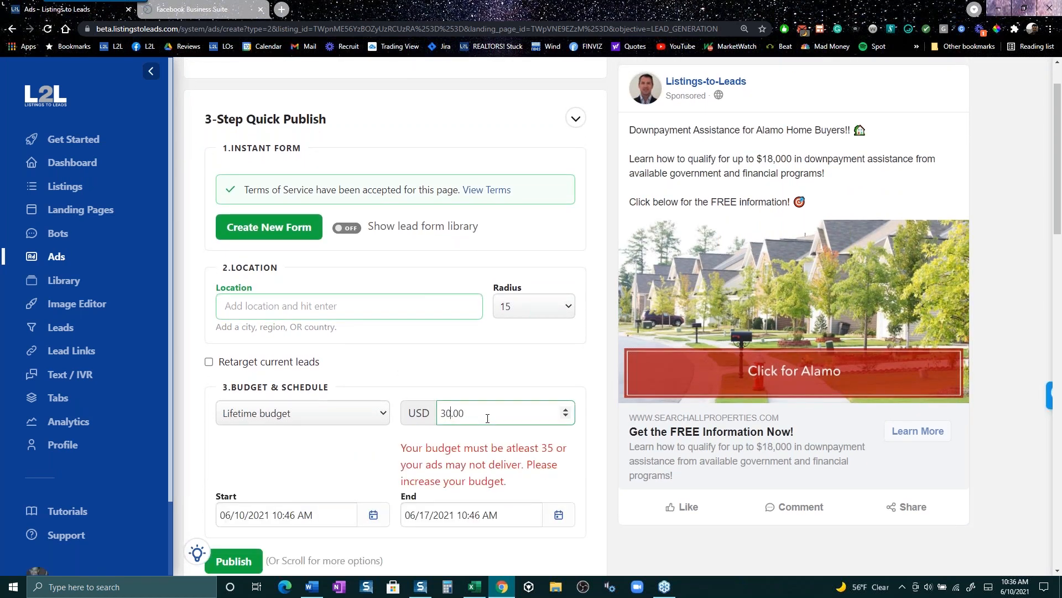
{"action": "left_click", "coordinate": [555, 525]}
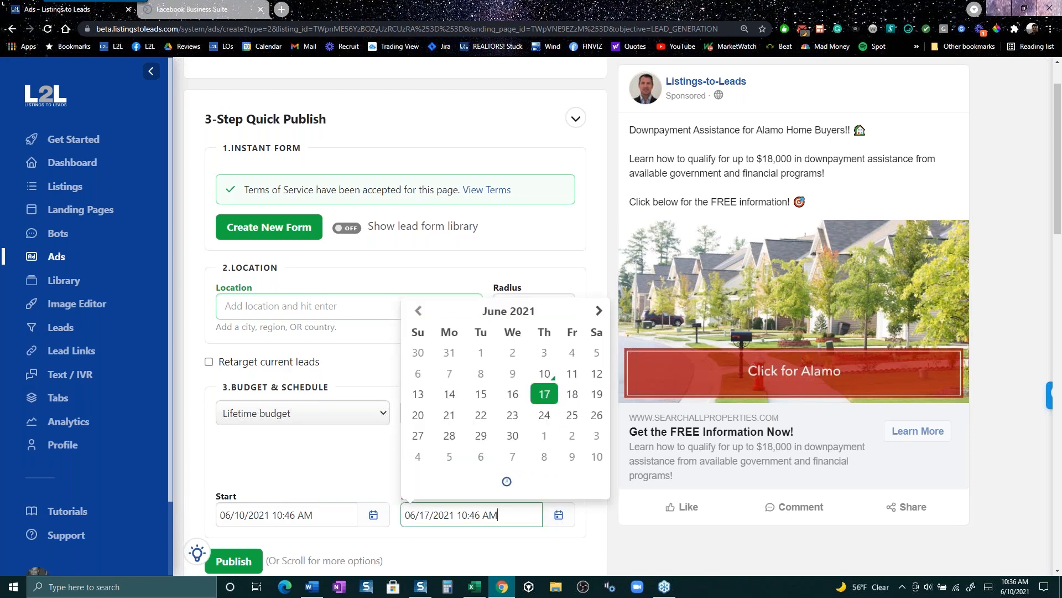
{"action": "left_click", "coordinate": [512, 392]}
{"action": "left_click", "coordinate": [422, 514]}
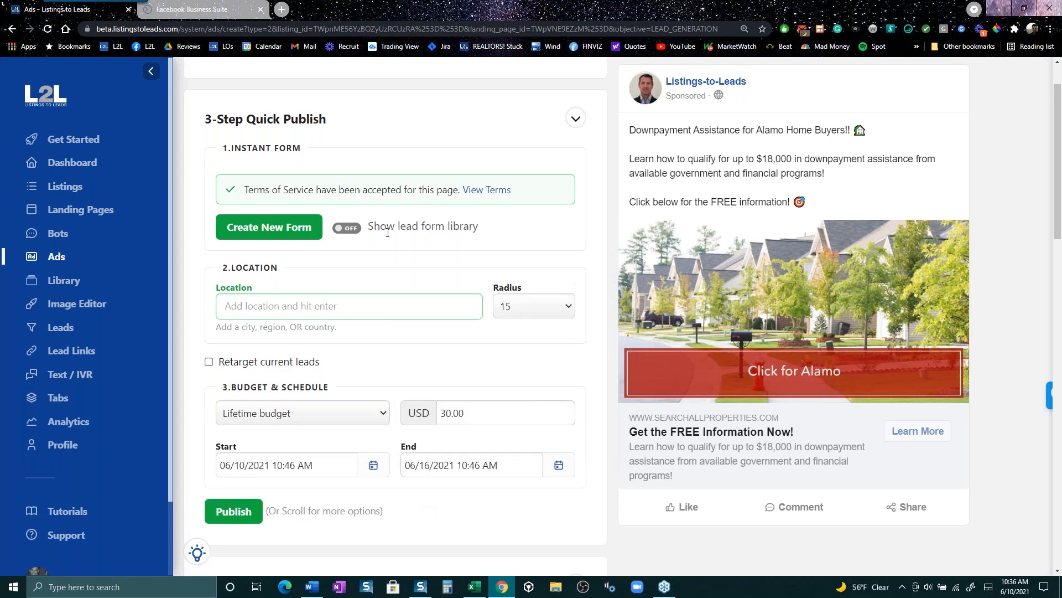
- Check the advertiser name in the ad preview, then switch to the Facebook Business Suite tab
{"action": "scroll", "coordinate": [310, 289], "scroll_direction": "up", "scroll_amount": 1}
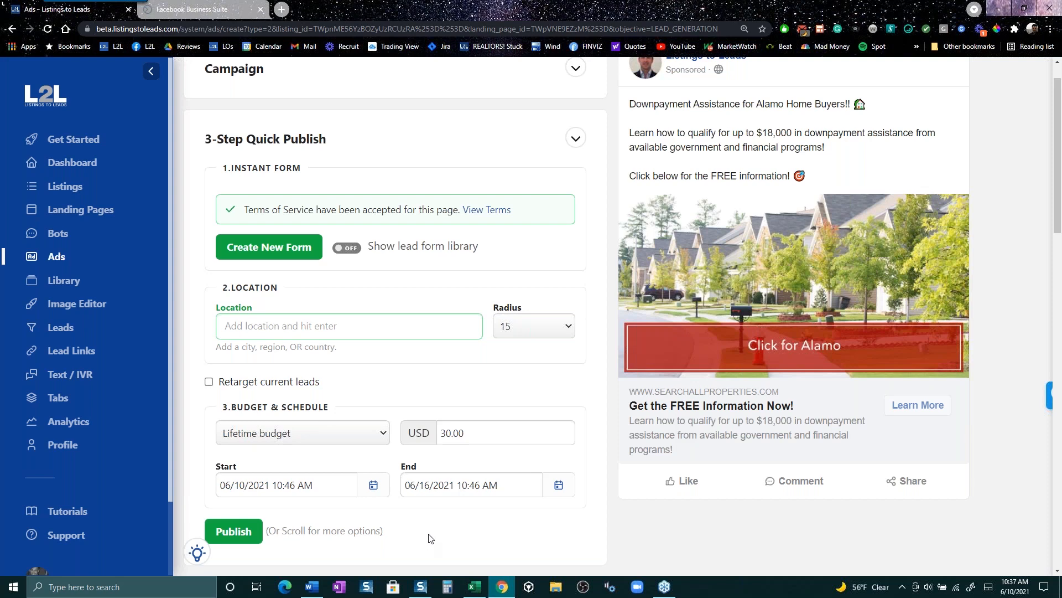
{"action": "scroll", "coordinate": [427, 534], "scroll_direction": "up", "scroll_amount": 1}
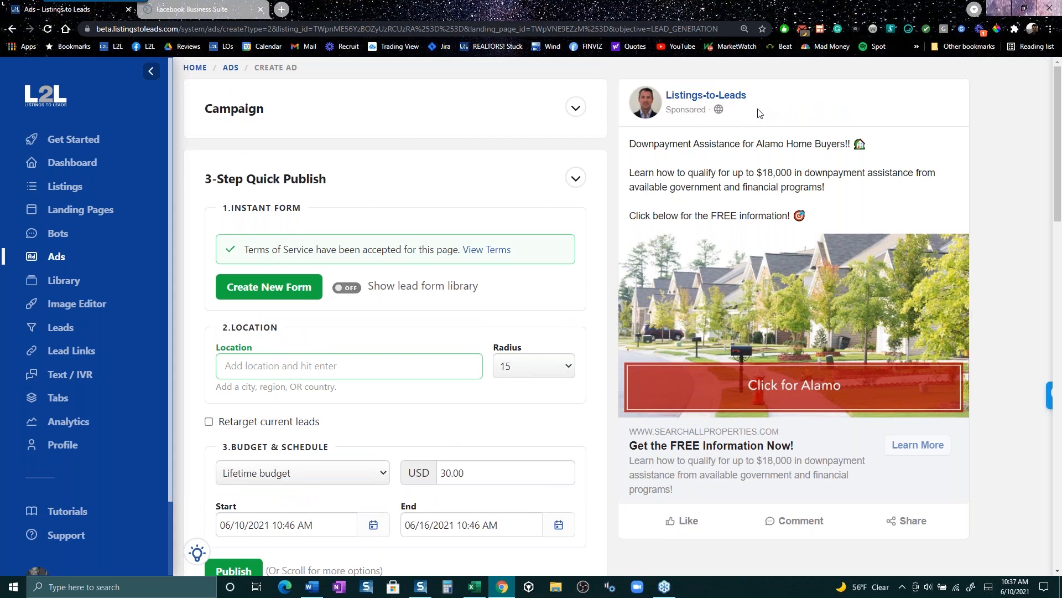
{"action": "left_click_drag", "start_coordinate": [764, 99], "coordinate": [667, 96]}
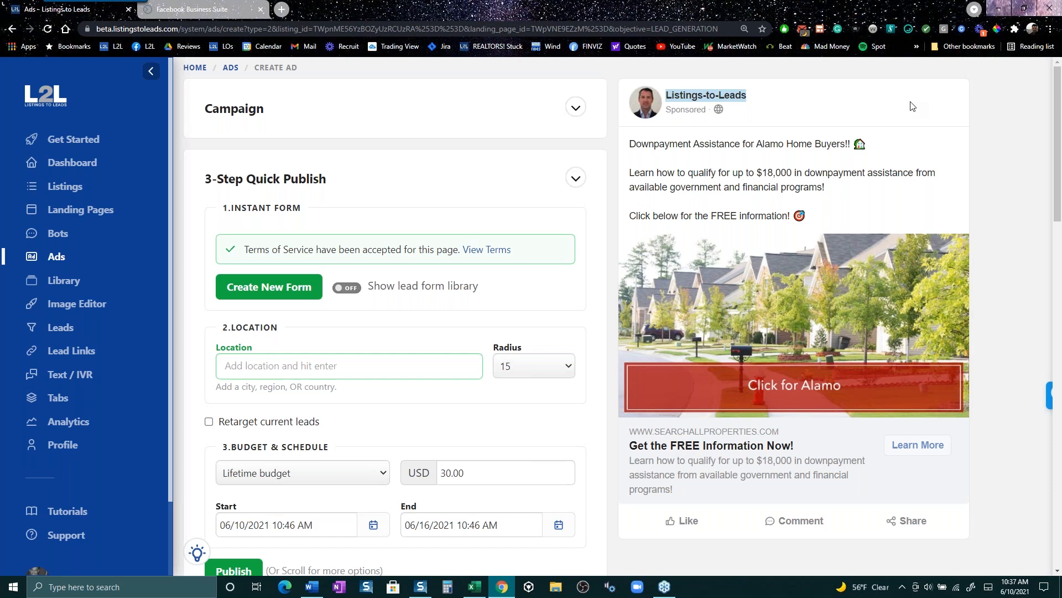
{"action": "left_click", "coordinate": [245, 11]}
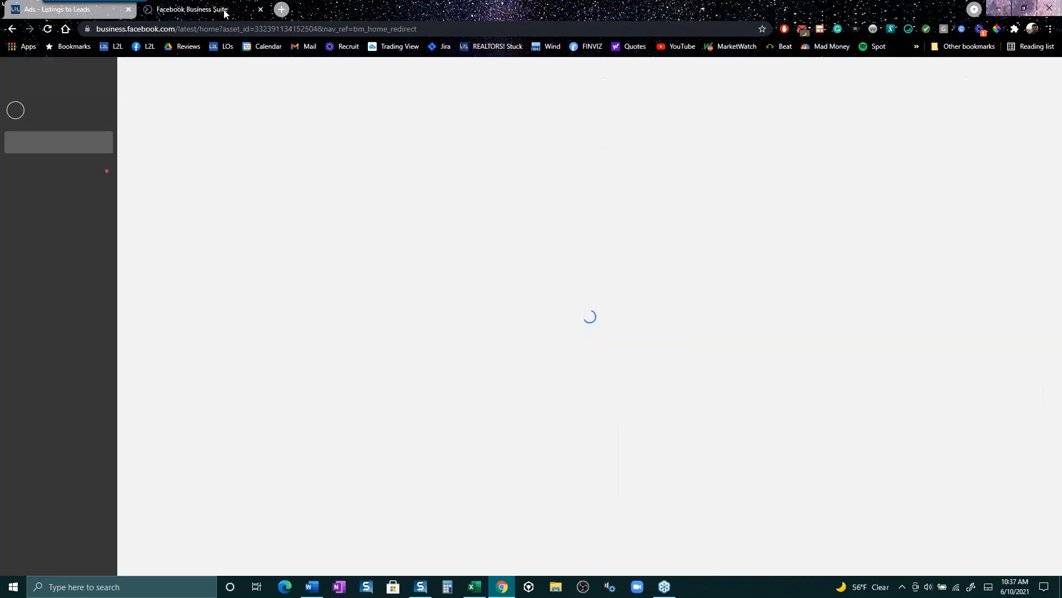
- Go to the Listings-to-Leads Mastermind Group via the L2L Facebook bookmark
{"action": "left_click", "coordinate": [140, 47]}
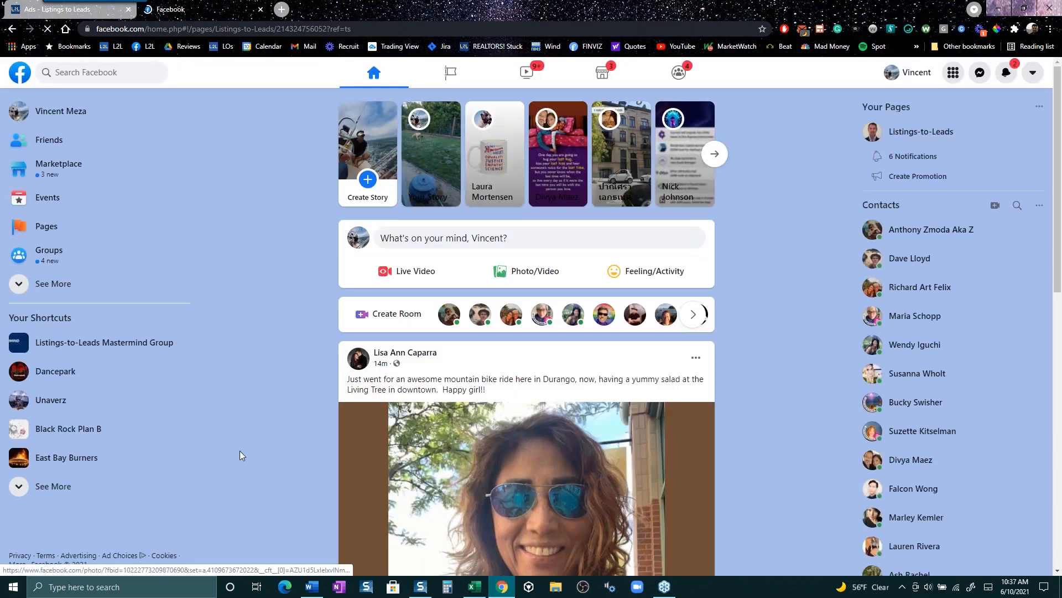
{"action": "left_click", "coordinate": [123, 344]}
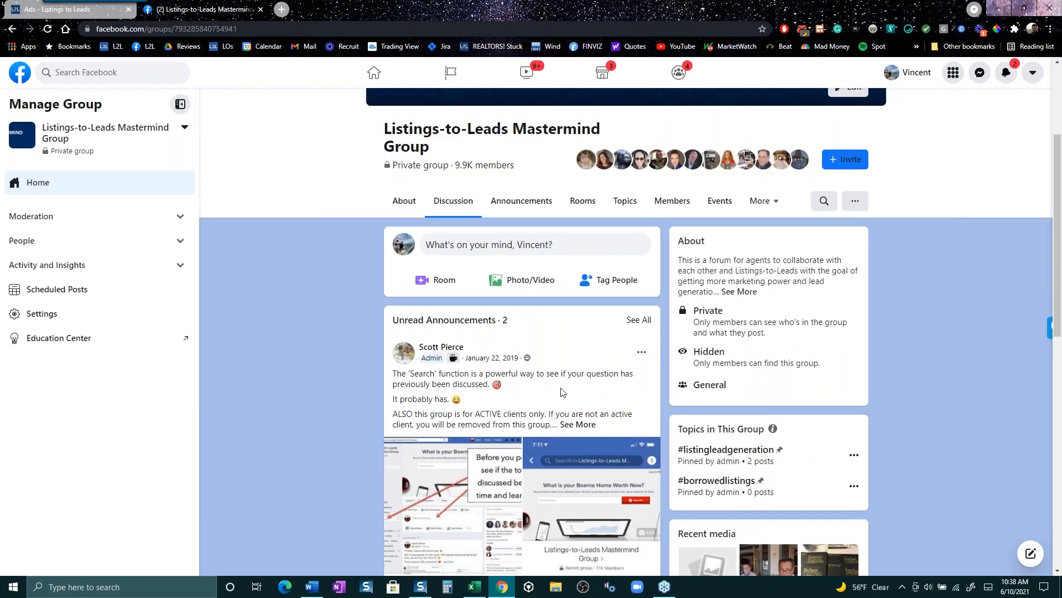
- Find the post reporting 171 leads and open its author's group profile
{"action": "scroll", "coordinate": [726, 386], "scroll_direction": "down", "scroll_amount": 4}
{"action": "scroll", "coordinate": [398, 395], "scroll_direction": "down", "scroll_amount": 7}
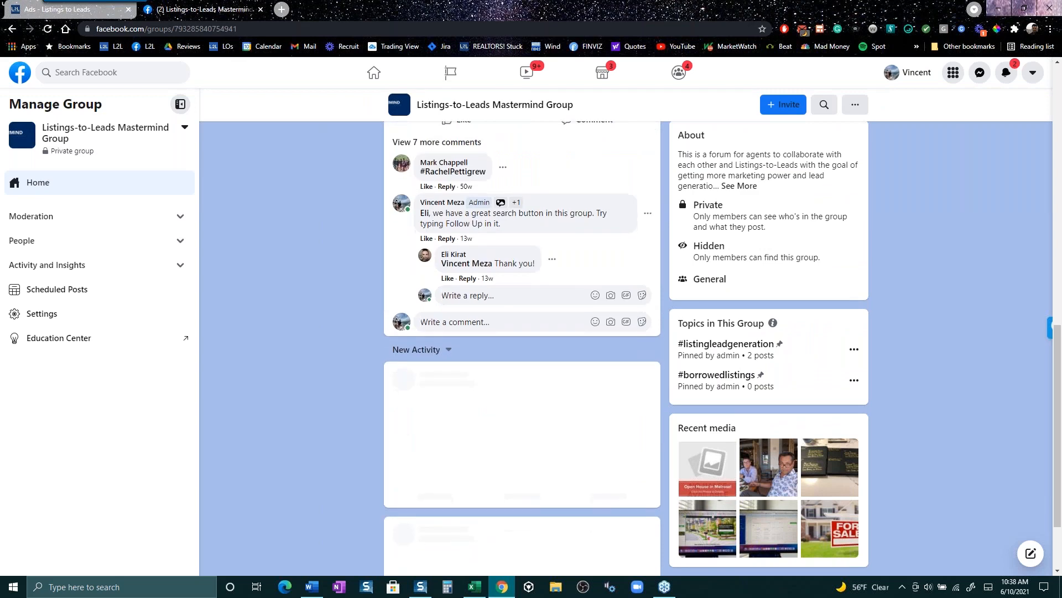
{"action": "scroll", "coordinate": [340, 381], "scroll_direction": "down", "scroll_amount": 14}
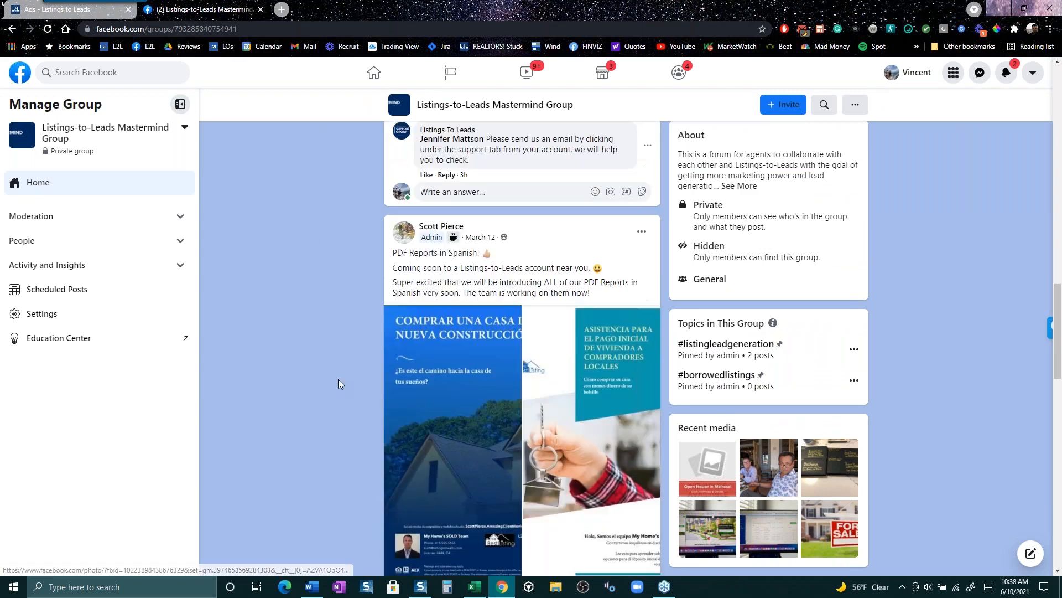
{"action": "scroll", "coordinate": [339, 377], "scroll_direction": "down", "scroll_amount": 5}
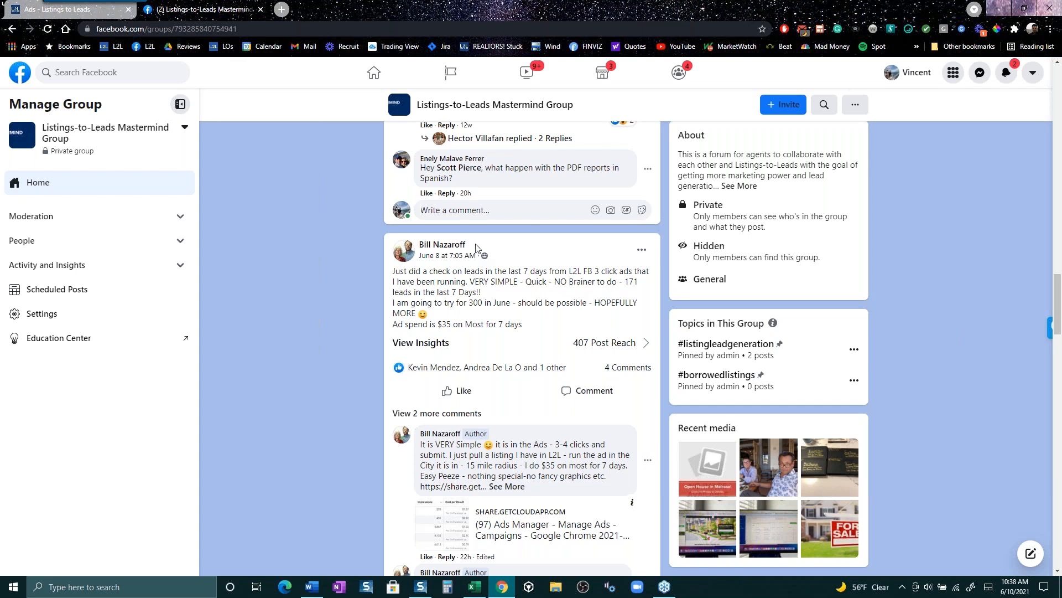
{"action": "left_click_drag", "start_coordinate": [475, 248], "coordinate": [419, 244]}
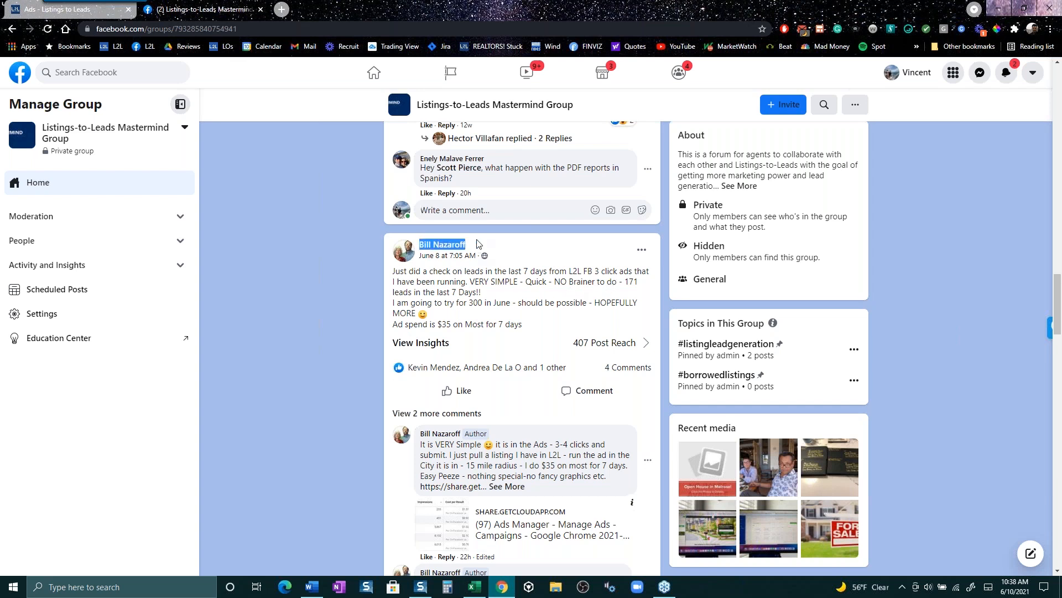
{"action": "left_click", "coordinate": [444, 246]}
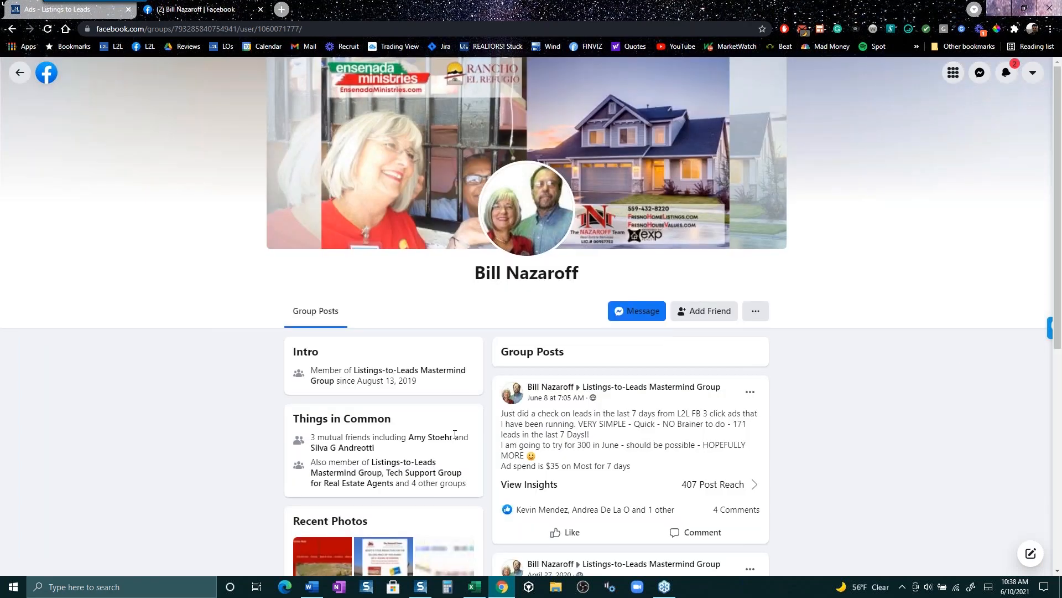
- Browse the member's group posts, including the 171 leads in 7 days for $35 one
{"action": "scroll", "coordinate": [773, 461], "scroll_direction": "down", "scroll_amount": 3}
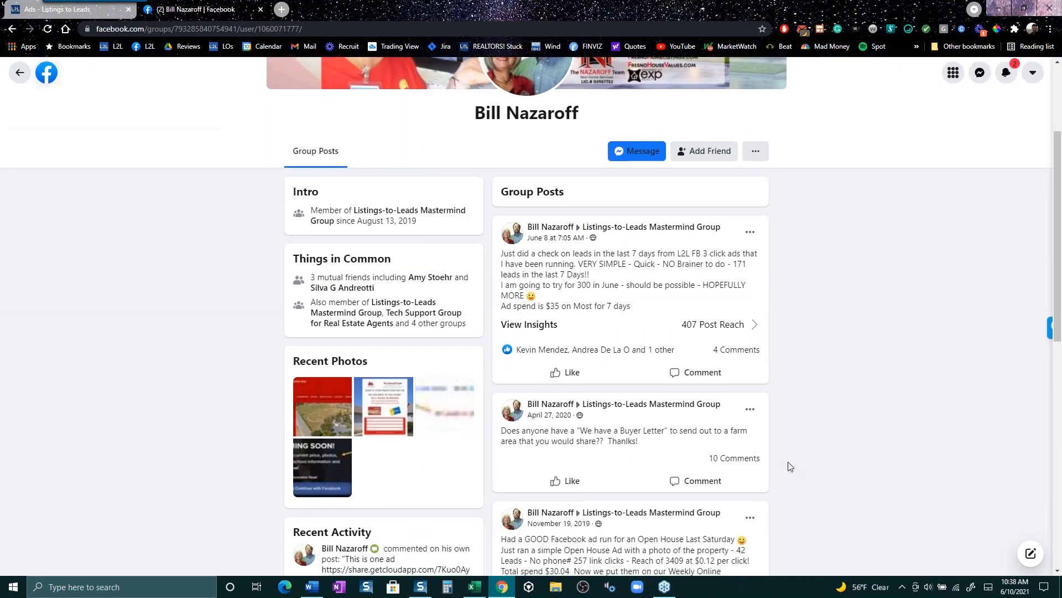
{"action": "scroll", "coordinate": [780, 463], "scroll_direction": "down", "scroll_amount": 5}
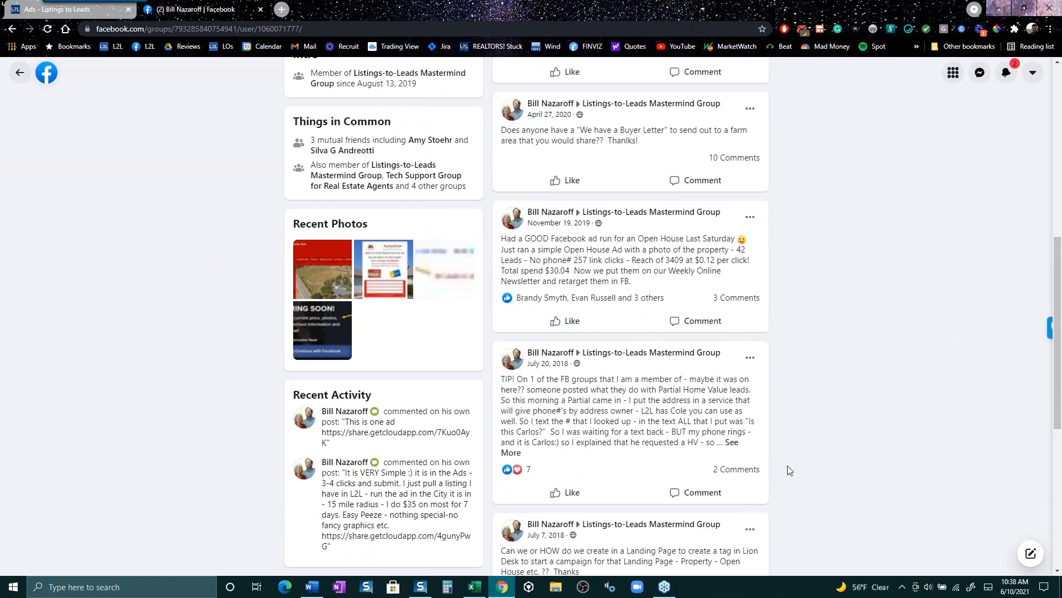
{"action": "scroll", "coordinate": [790, 470], "scroll_direction": "down", "scroll_amount": 2}
{"action": "scroll", "coordinate": [790, 471], "scroll_direction": "down", "scroll_amount": 3}
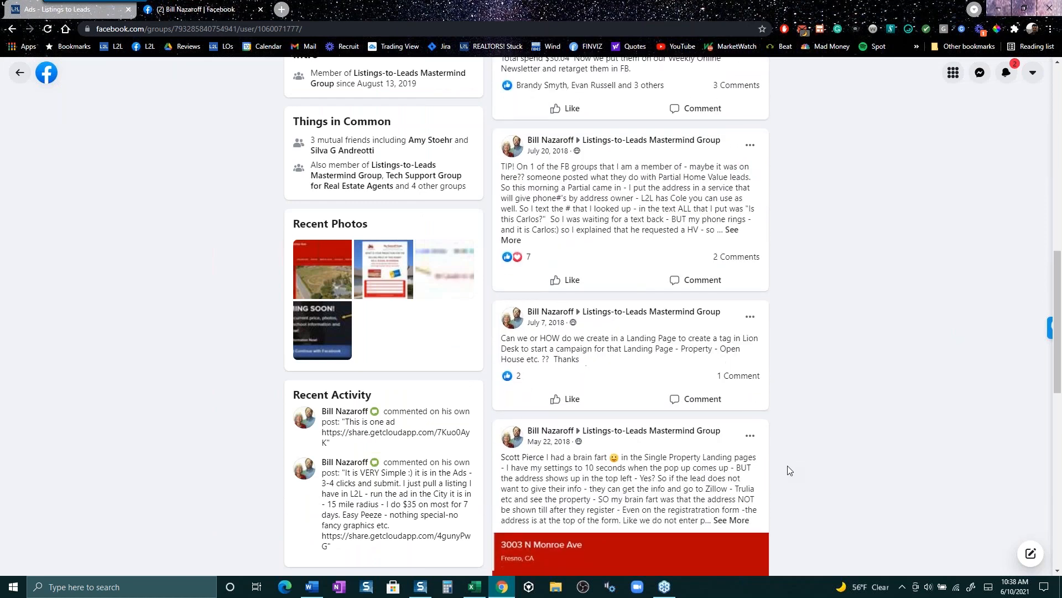
{"action": "scroll", "coordinate": [791, 478], "scroll_direction": "up", "scroll_amount": 12}
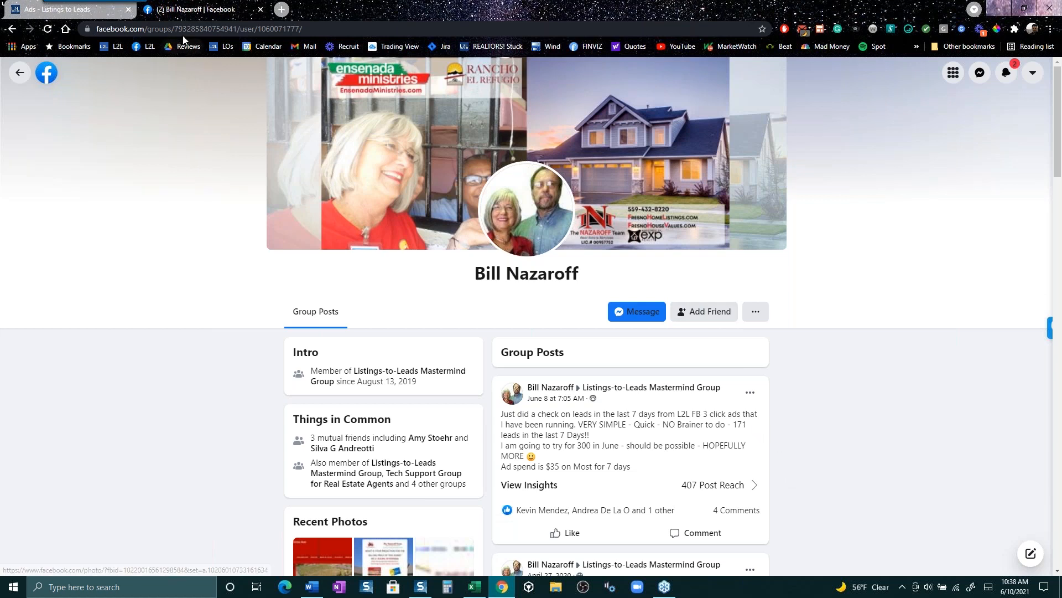
- Return to the Mastermind group feed, then back to the Ads - Listings to Leads tab
{"action": "left_click", "coordinate": [12, 30]}
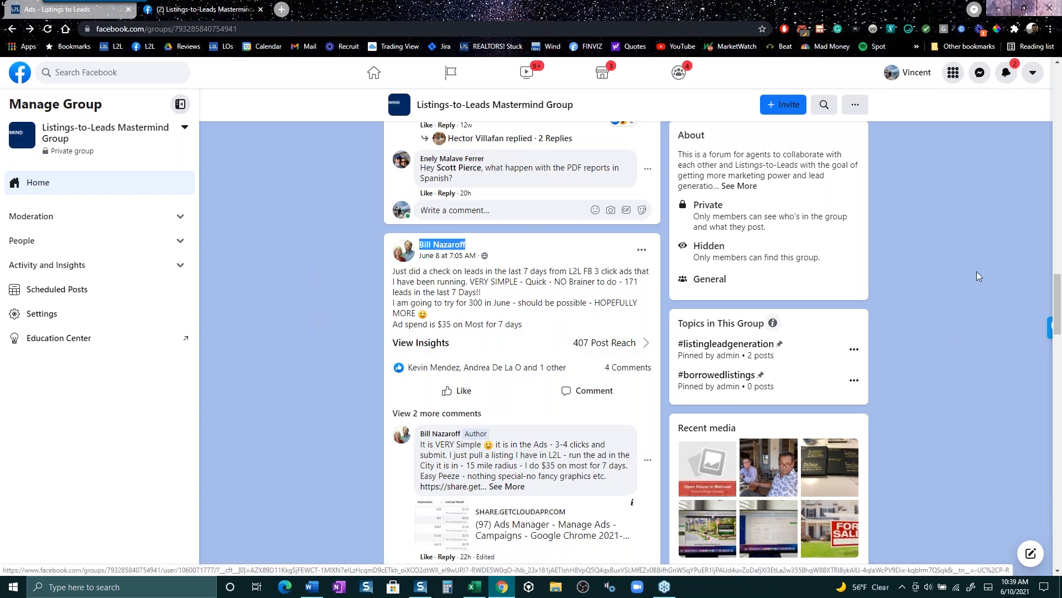
{"action": "left_click", "coordinate": [1052, 177]}
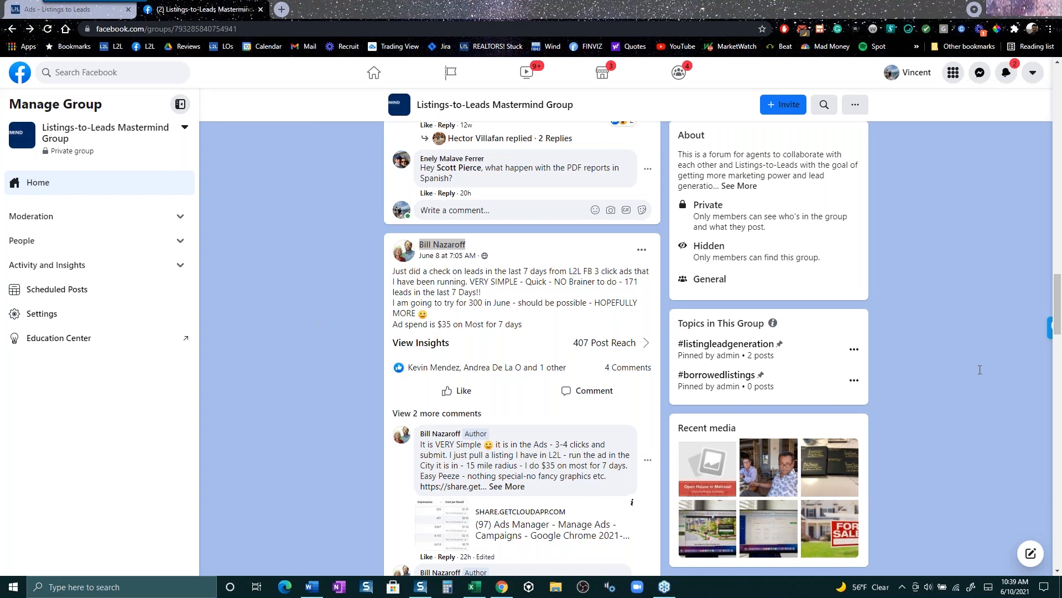
{"action": "left_click", "coordinate": [43, 17]}
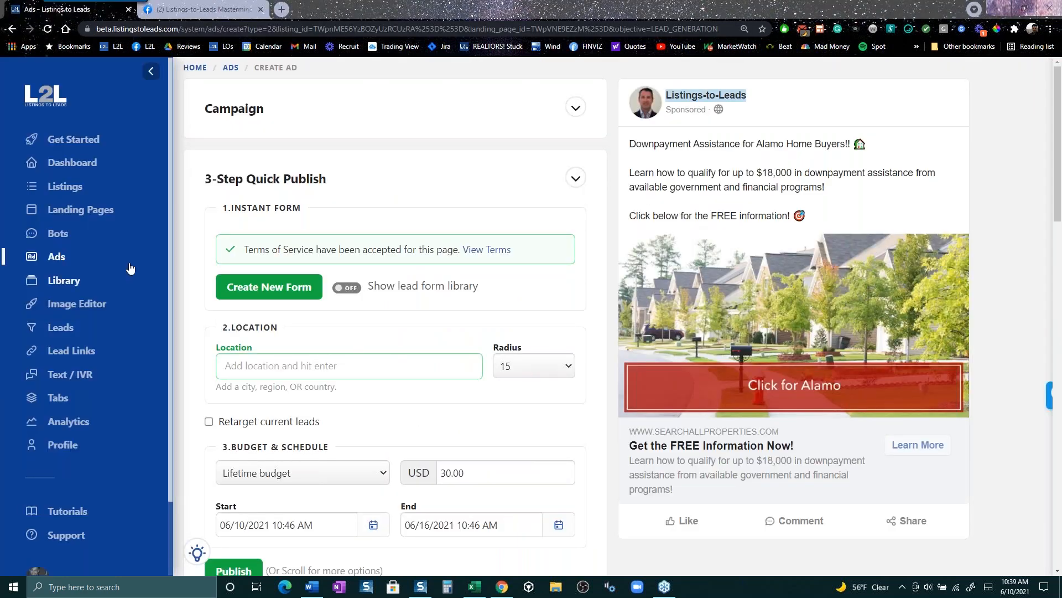
- Open Add Listing > Grab Listing, clear 'This is my listing', and close it without grabbing
{"action": "left_click", "coordinate": [71, 189]}
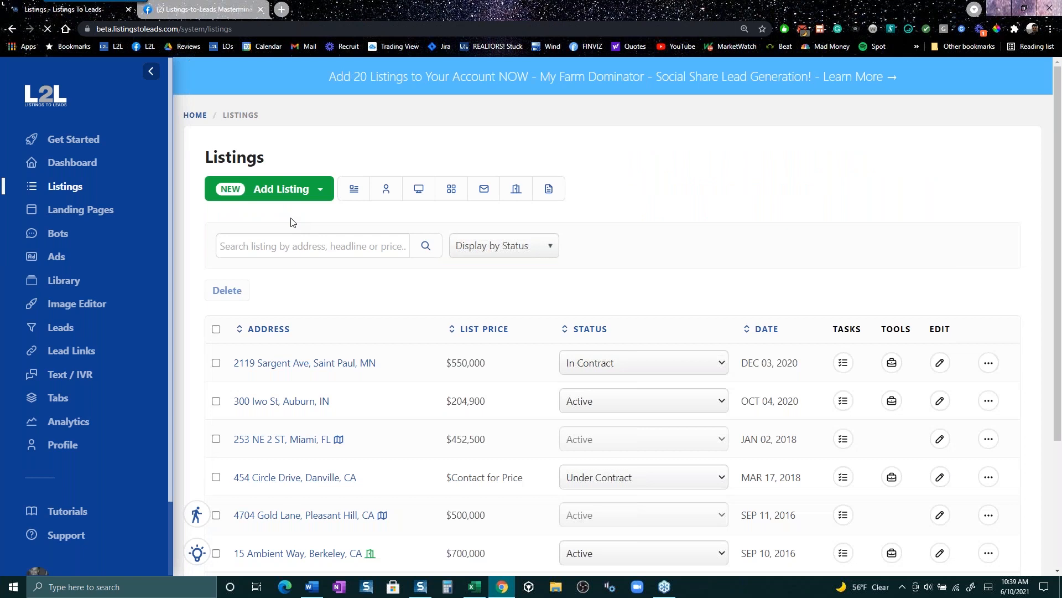
{"action": "left_click", "coordinate": [307, 194]}
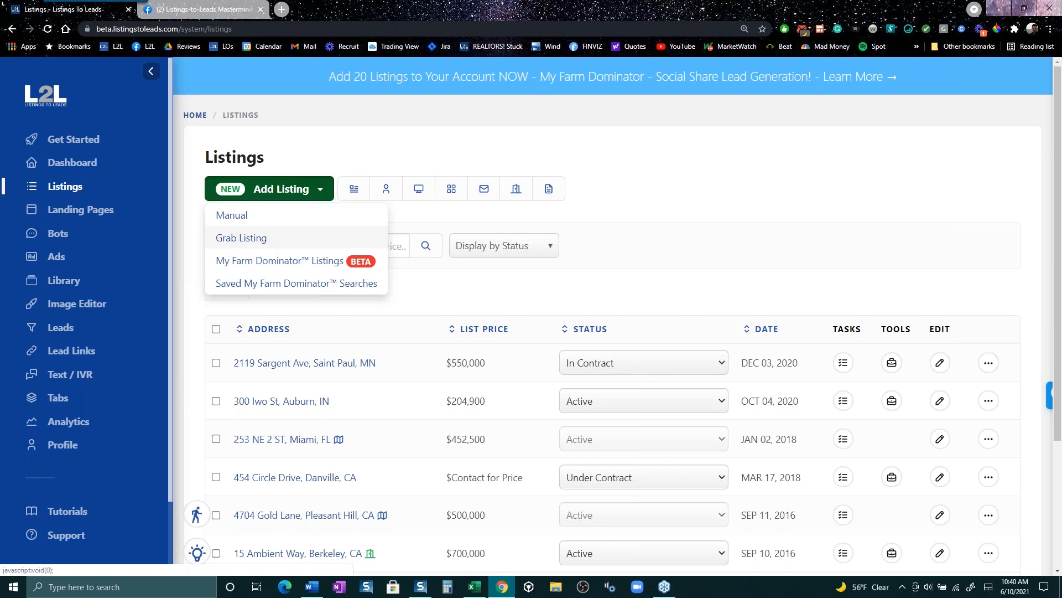
{"action": "left_click", "coordinate": [264, 236]}
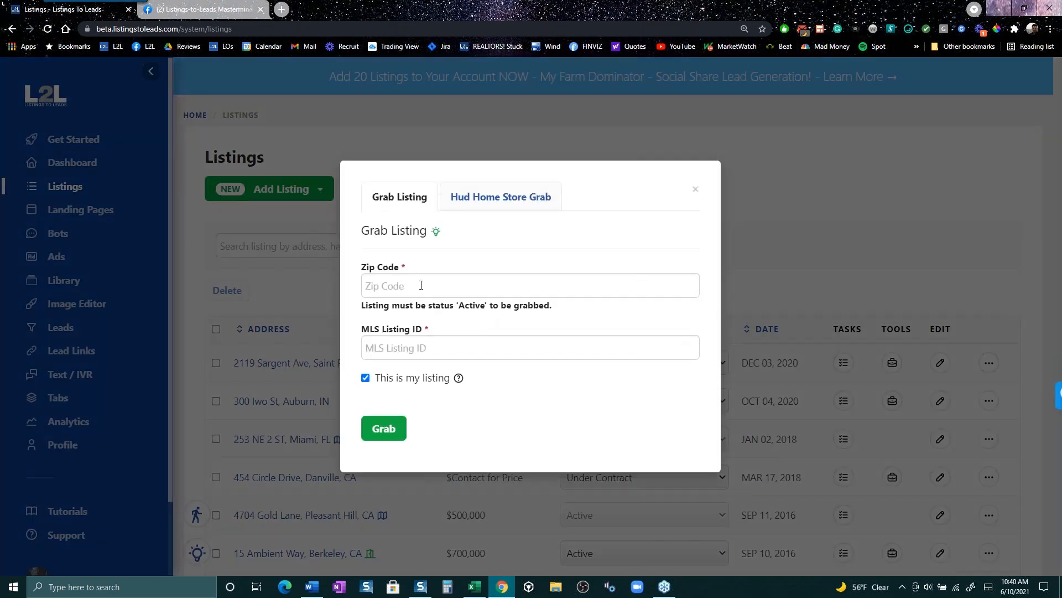
{"action": "left_click", "coordinate": [365, 379]}
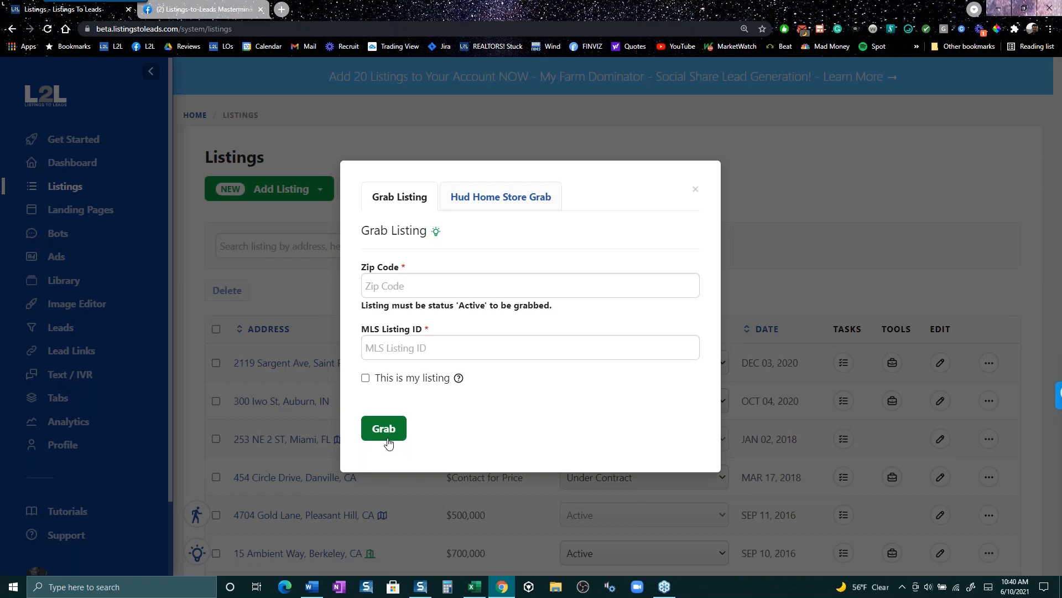
{"action": "left_click", "coordinate": [696, 189]}
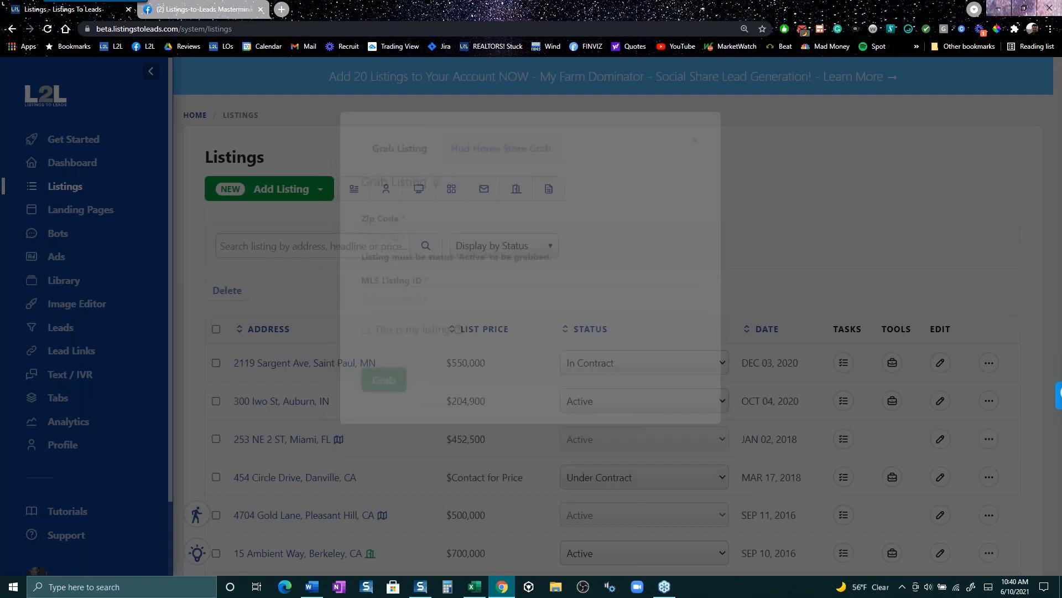
{"action": "scroll", "coordinate": [445, 416], "scroll_direction": "down", "scroll_amount": 1}
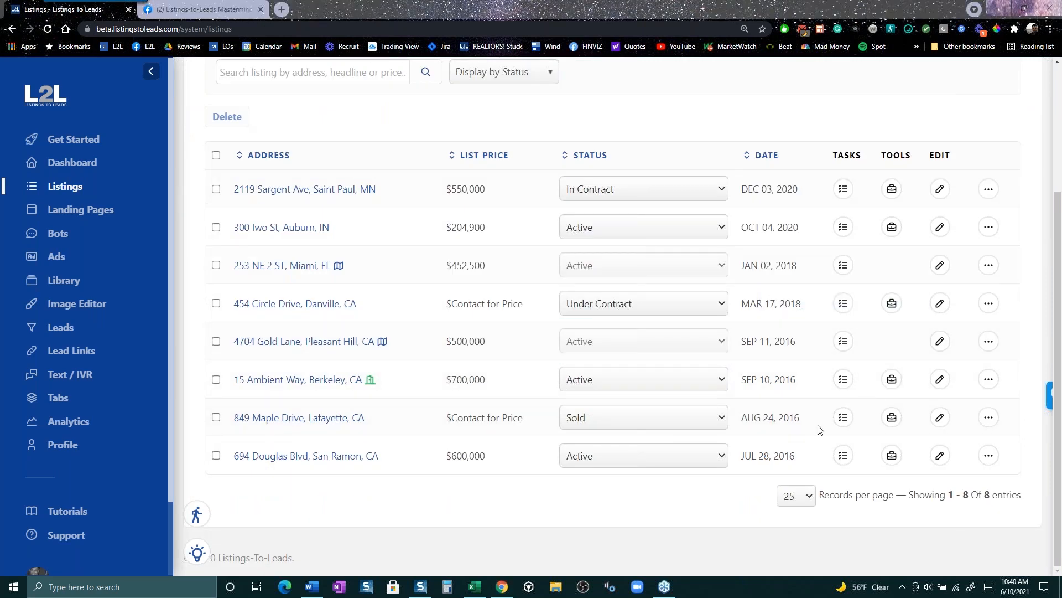
{"action": "left_click", "coordinate": [940, 382]}
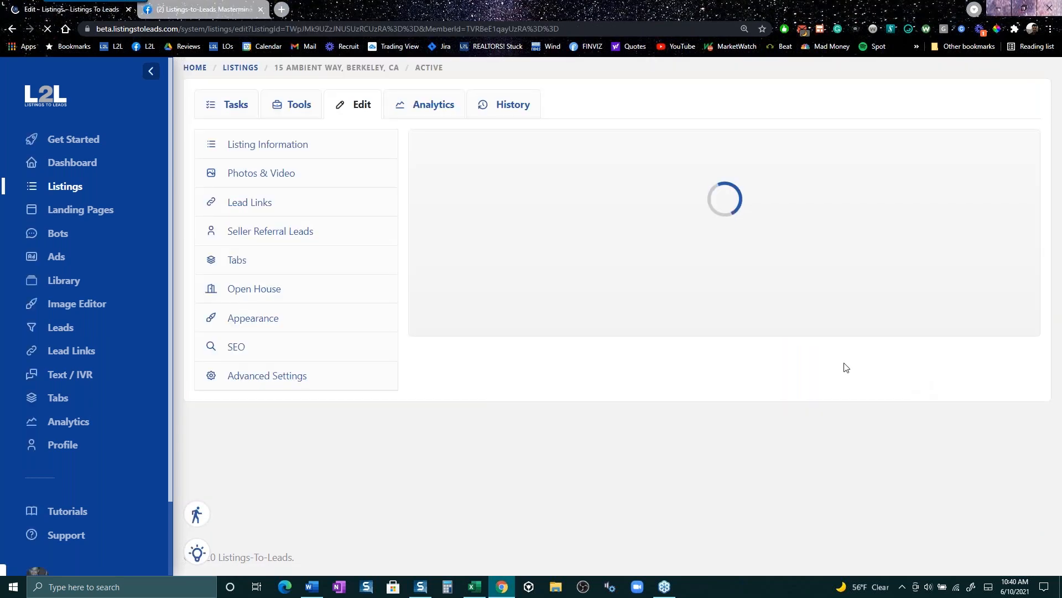
{"action": "scroll", "coordinate": [450, 281], "scroll_direction": "down", "scroll_amount": 12}
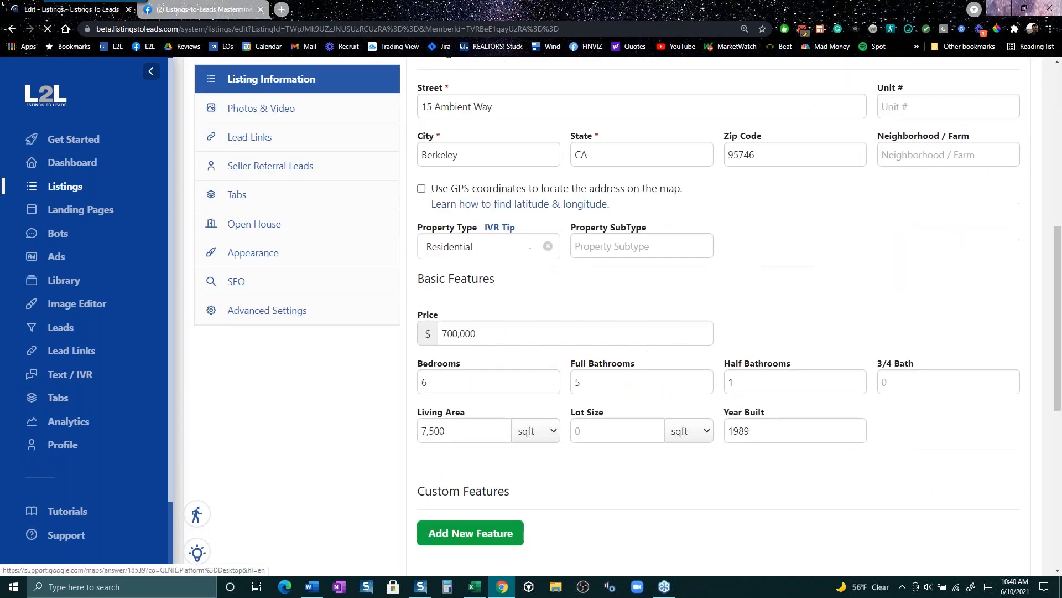
{"action": "scroll", "coordinate": [451, 302], "scroll_direction": "down", "scroll_amount": 4}
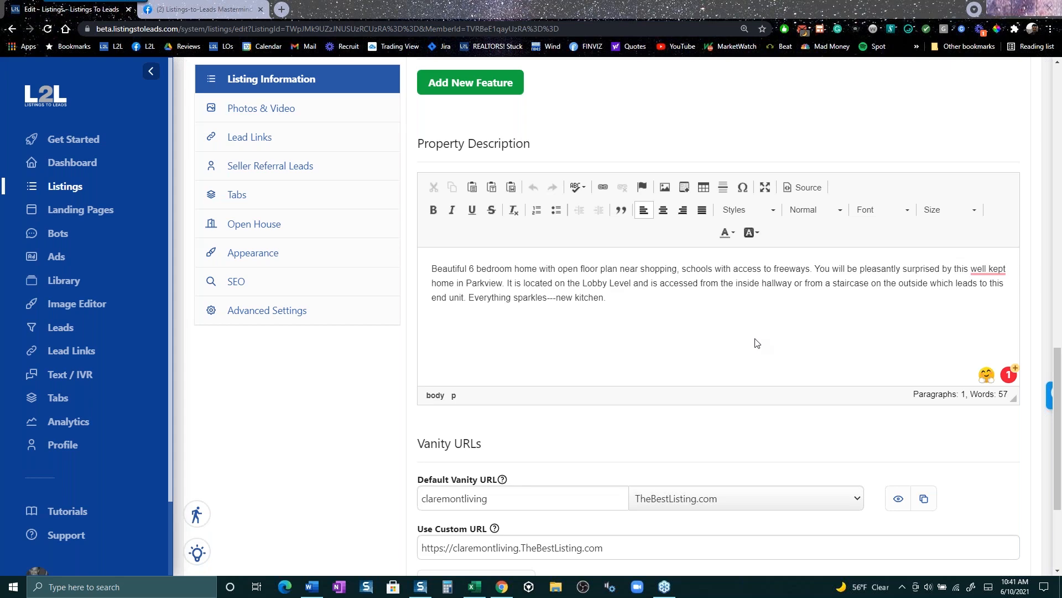
{"action": "scroll", "coordinate": [346, 477], "scroll_direction": "up", "scroll_amount": 10}
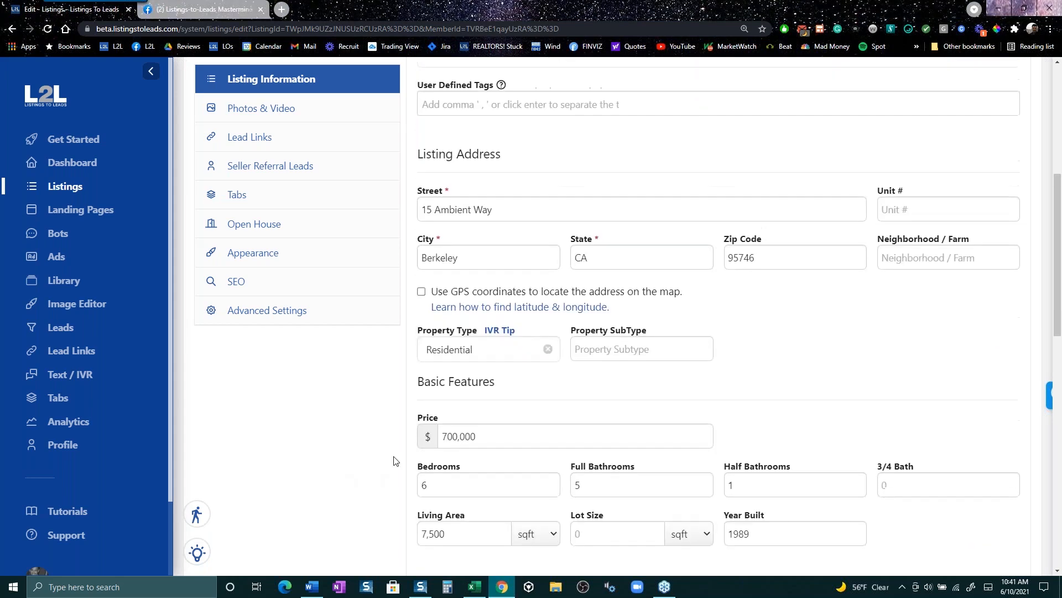
{"action": "scroll", "coordinate": [311, 380], "scroll_direction": "up", "scroll_amount": 5}
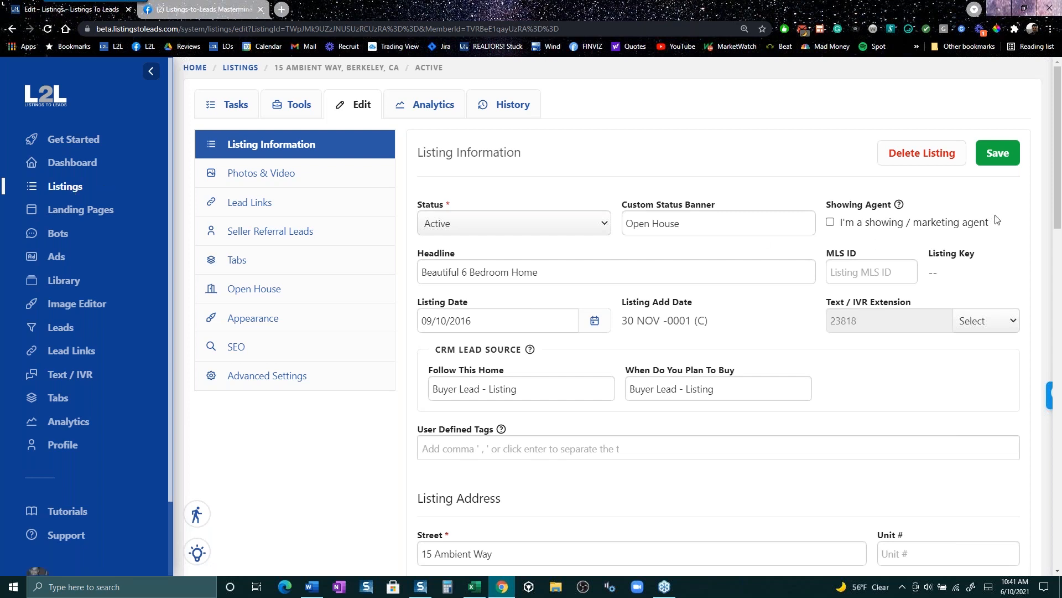
{"action": "left_click", "coordinate": [73, 188]}
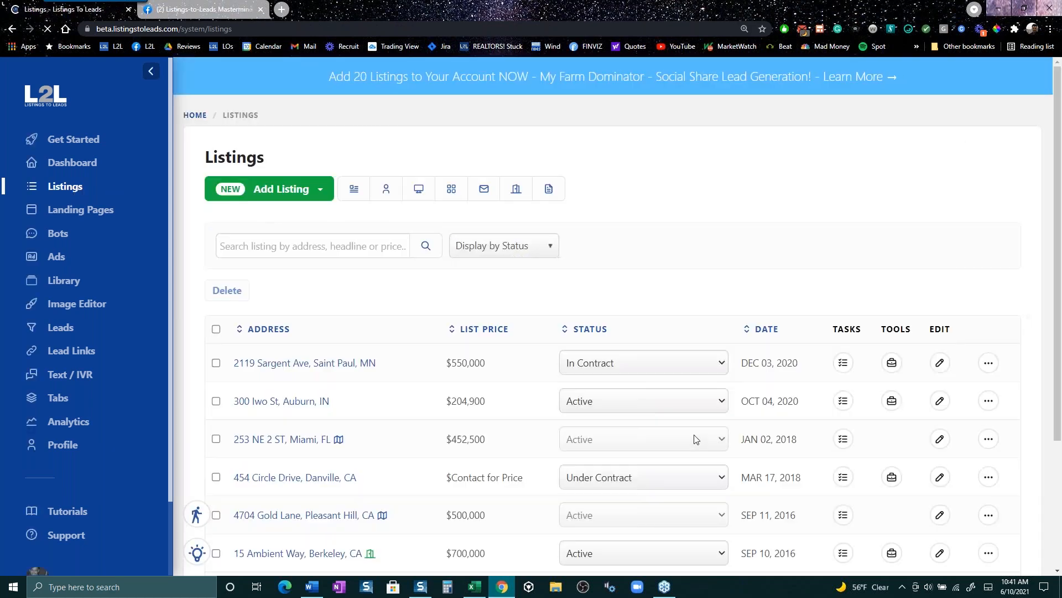
{"action": "scroll", "coordinate": [686, 442], "scroll_direction": "down", "scroll_amount": 3}
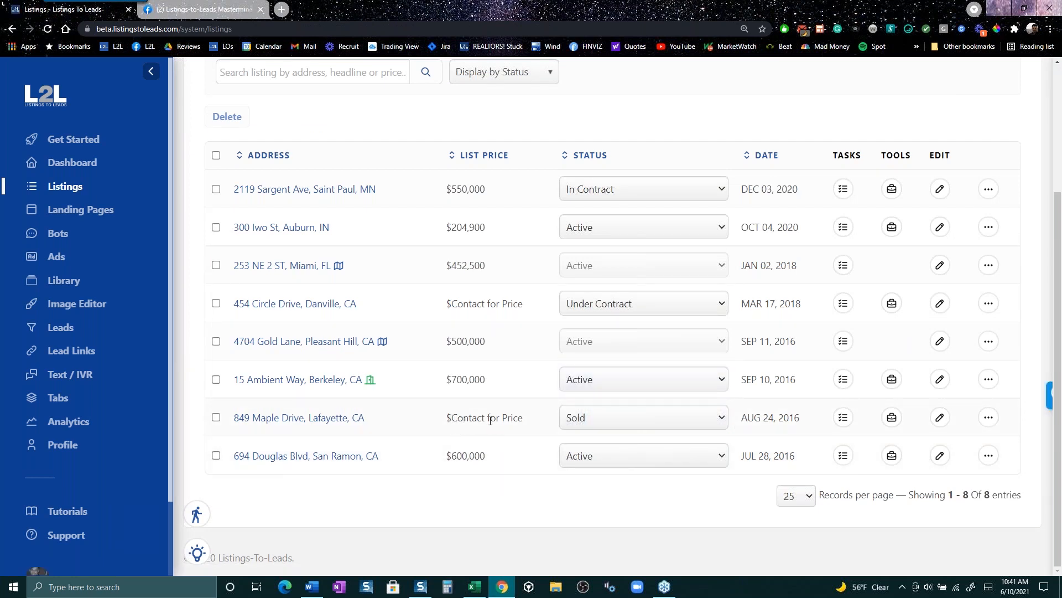
{"action": "left_click", "coordinate": [941, 419]}
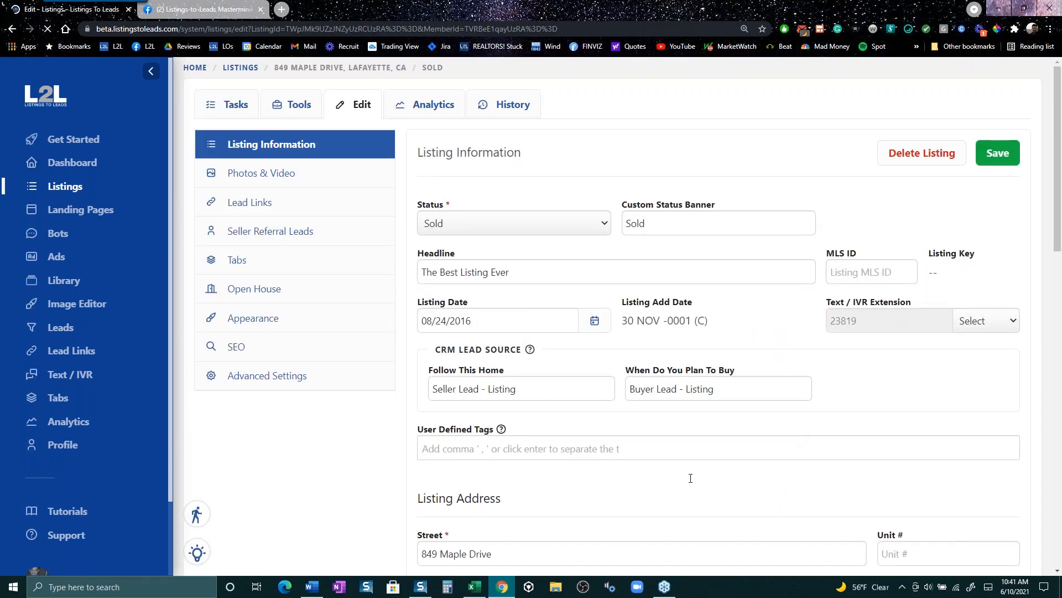
{"action": "scroll", "coordinate": [732, 492], "scroll_direction": "down", "scroll_amount": 2}
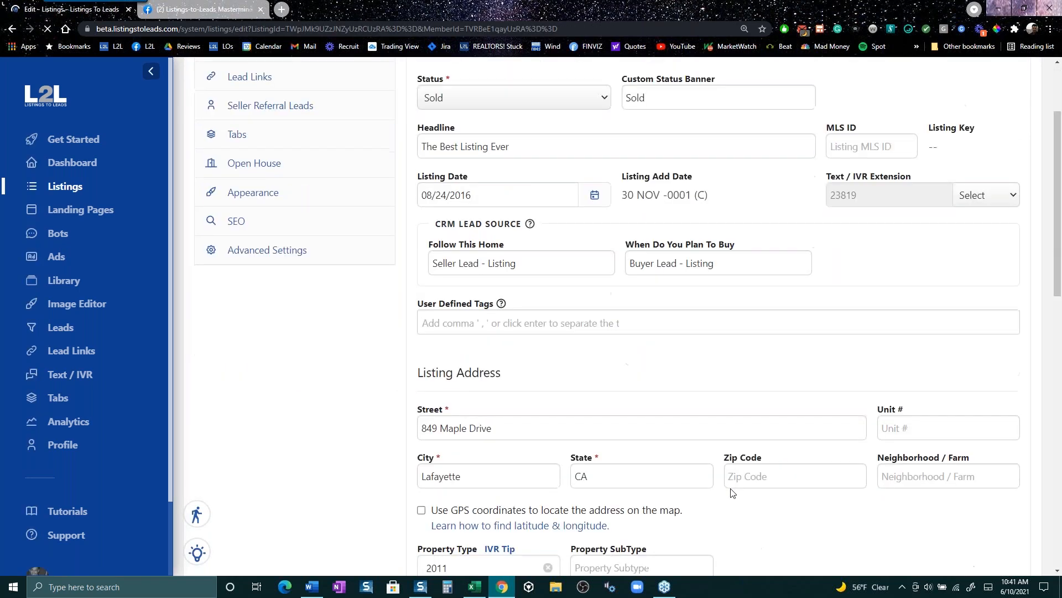
{"action": "scroll", "coordinate": [732, 492], "scroll_direction": "down", "scroll_amount": 4}
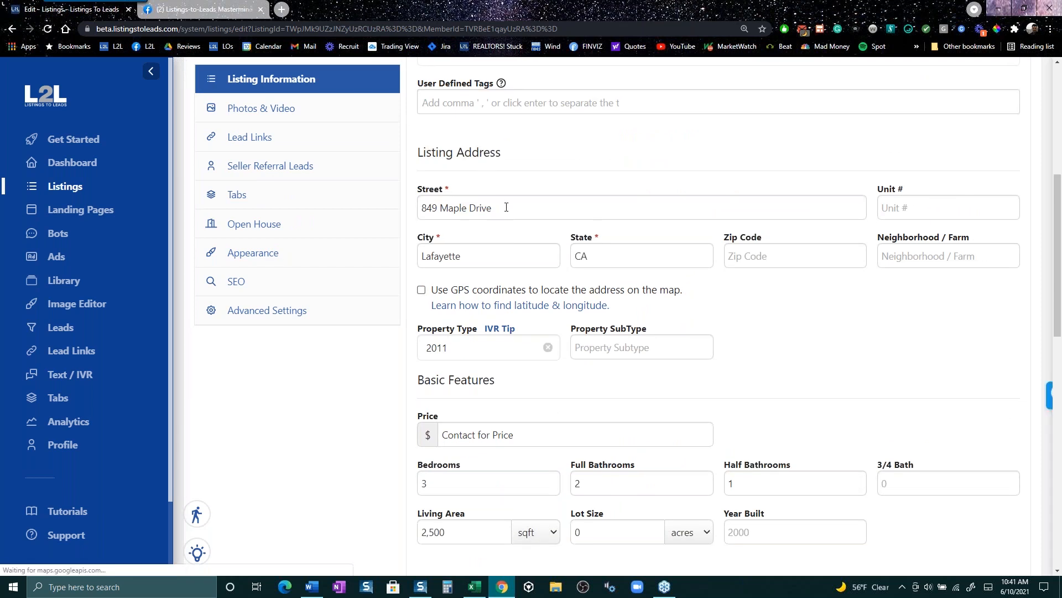
{"action": "triple_click", "coordinate": [503, 208]}
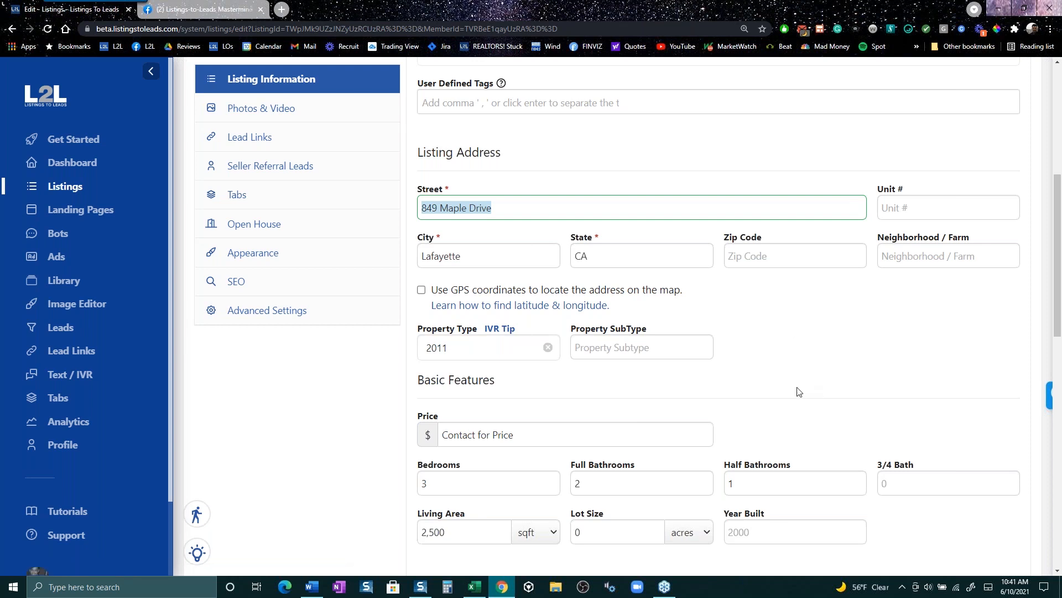
{"action": "left_click_drag", "start_coordinate": [574, 431], "coordinate": [440, 434]}
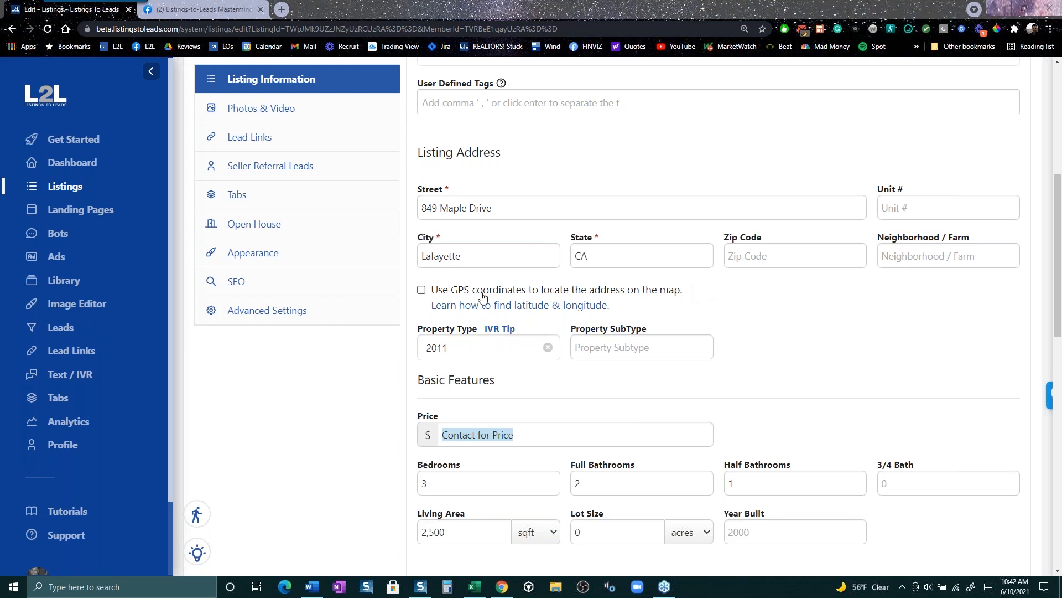
- On Landing Pages, pick type Custom Free Report - Buyers, focus Location, and scroll the table
{"action": "left_click", "coordinate": [78, 219]}
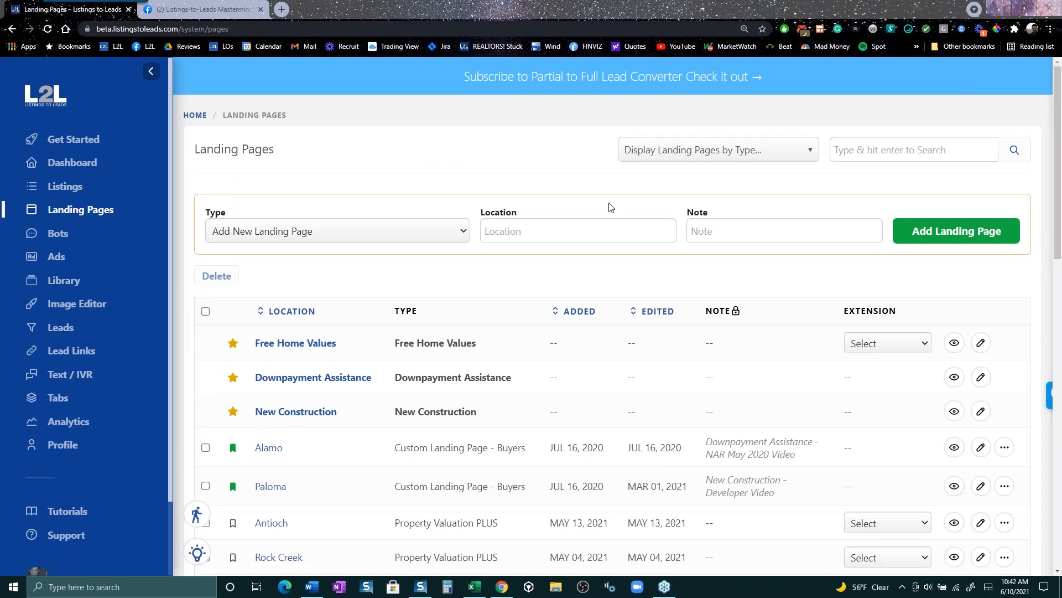
{"action": "left_click", "coordinate": [447, 238]}
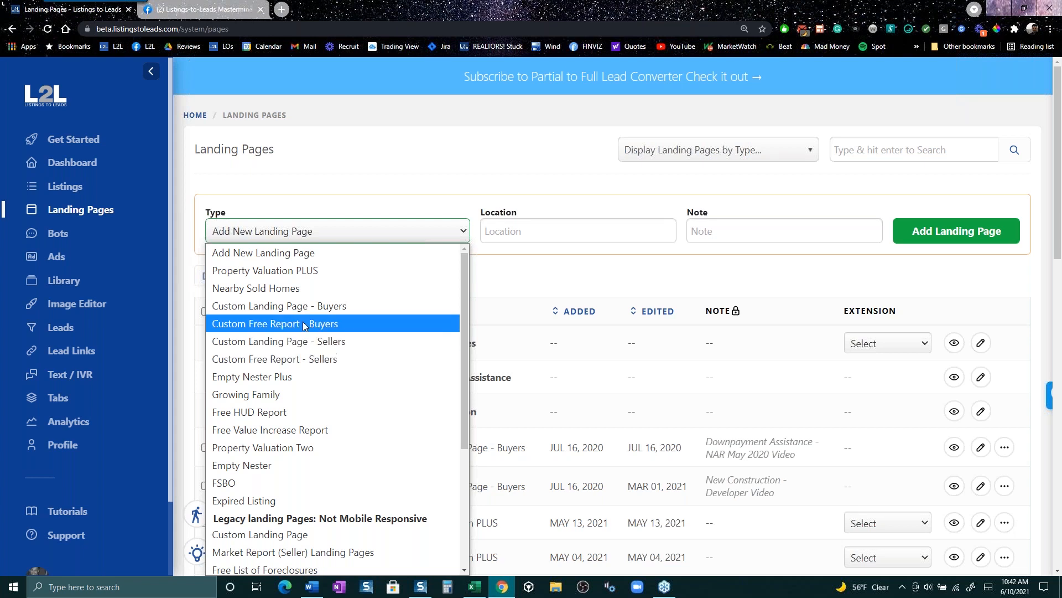
{"action": "left_click", "coordinate": [397, 334]}
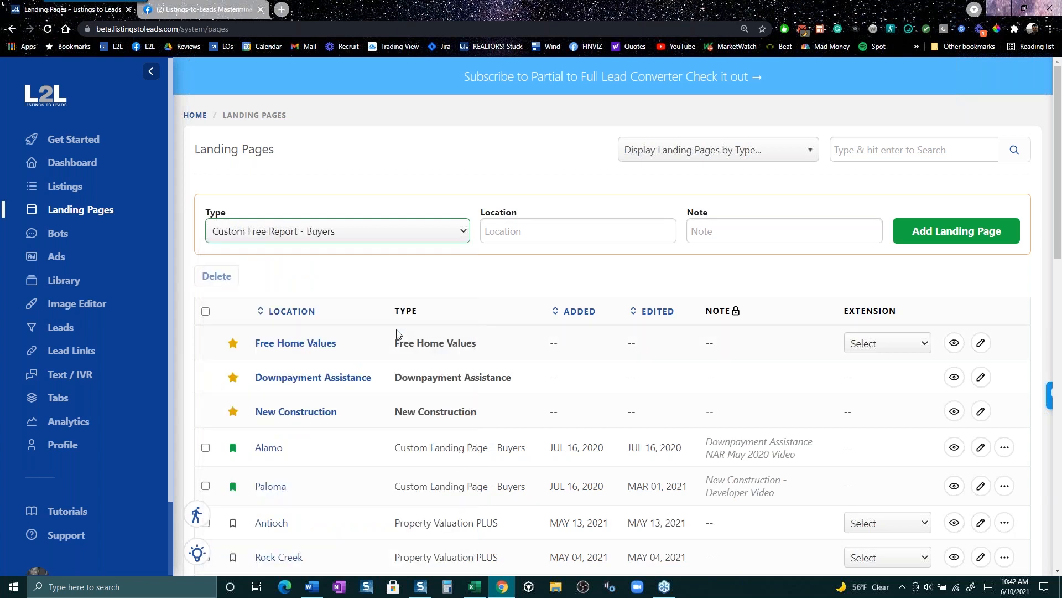
{"action": "left_click", "coordinate": [536, 224]}
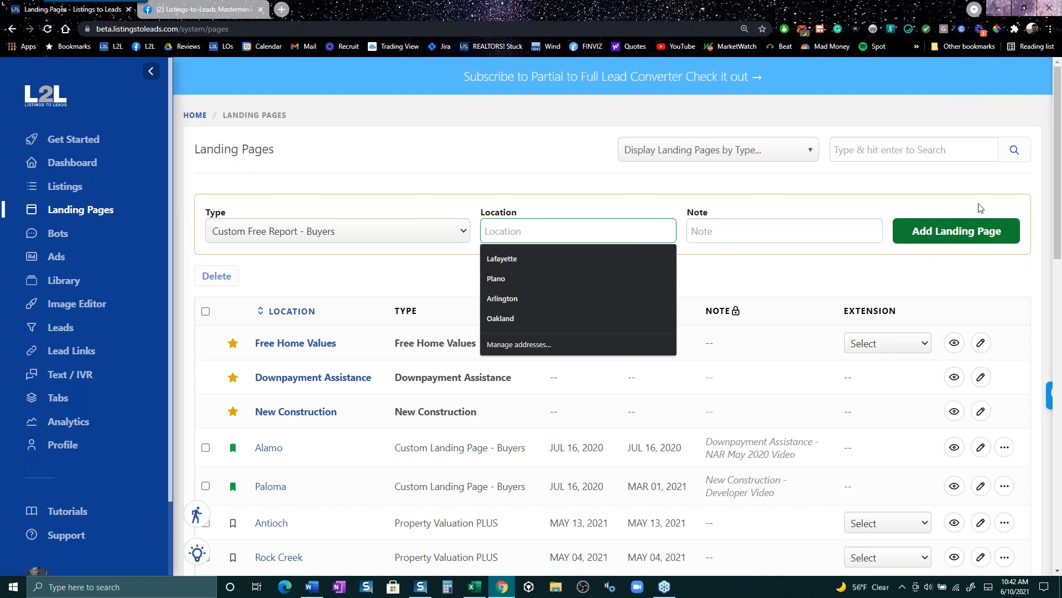
{"action": "scroll", "coordinate": [479, 183], "scroll_direction": "down", "scroll_amount": 3}
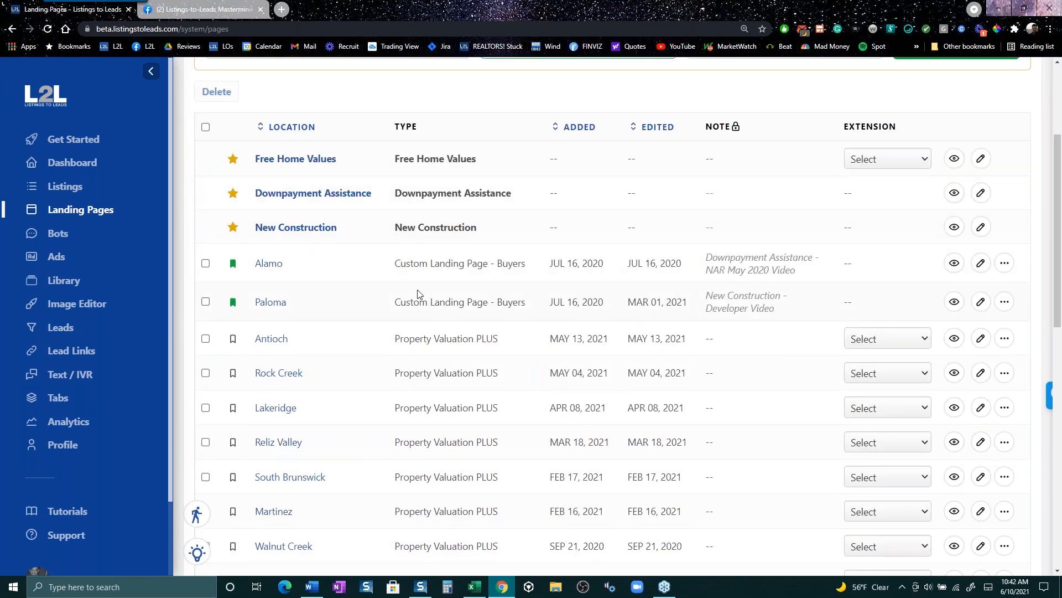
{"action": "scroll", "coordinate": [413, 305], "scroll_direction": "down", "scroll_amount": 10}
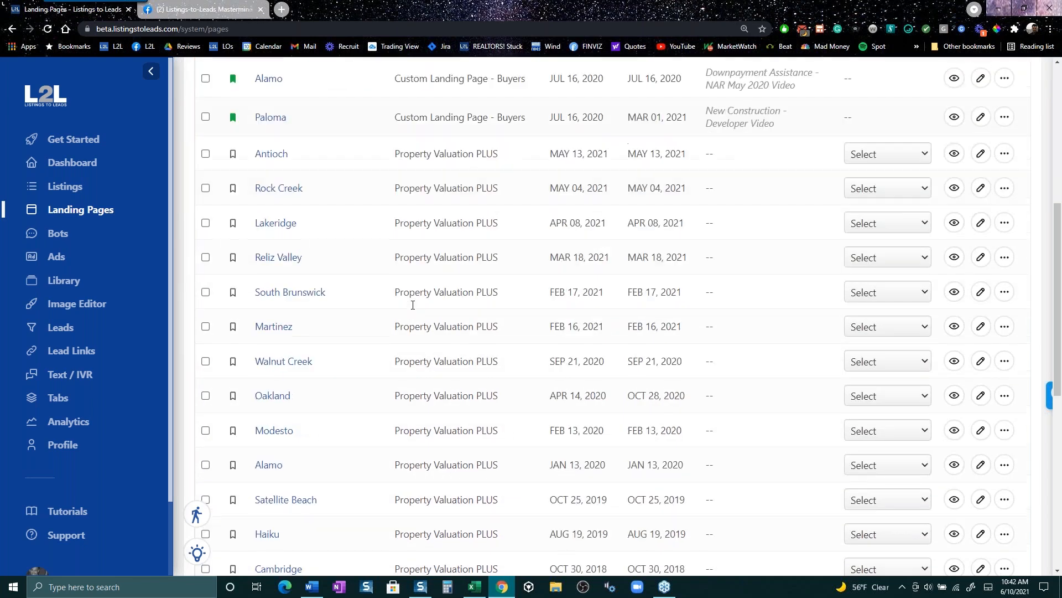
{"action": "scroll", "coordinate": [412, 309], "scroll_direction": "down", "scroll_amount": 3}
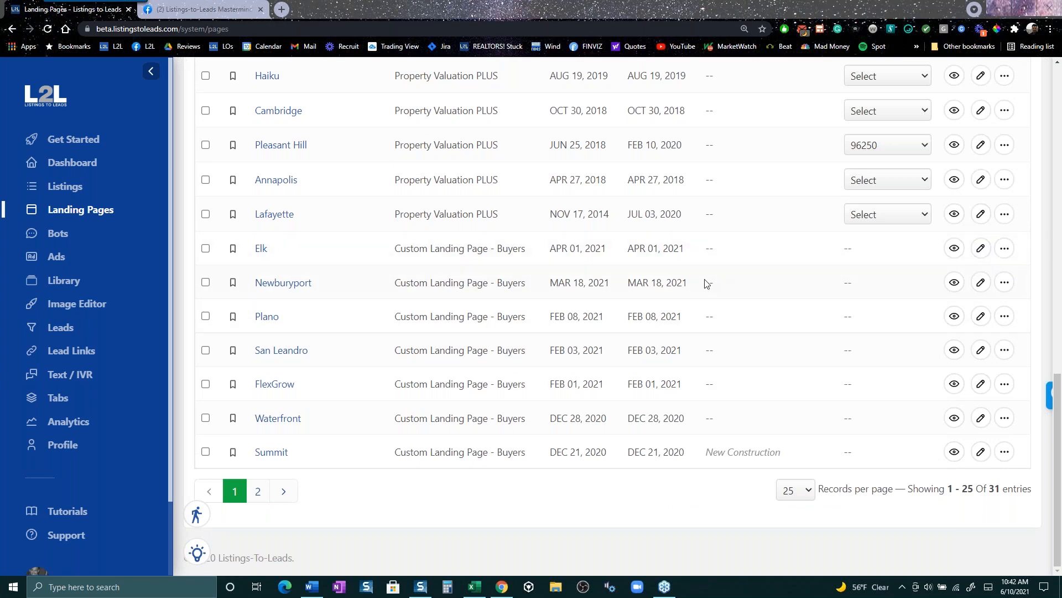
- Open the Elk landing page in the live editor and select the background video link field
{"action": "left_click", "coordinate": [980, 249]}
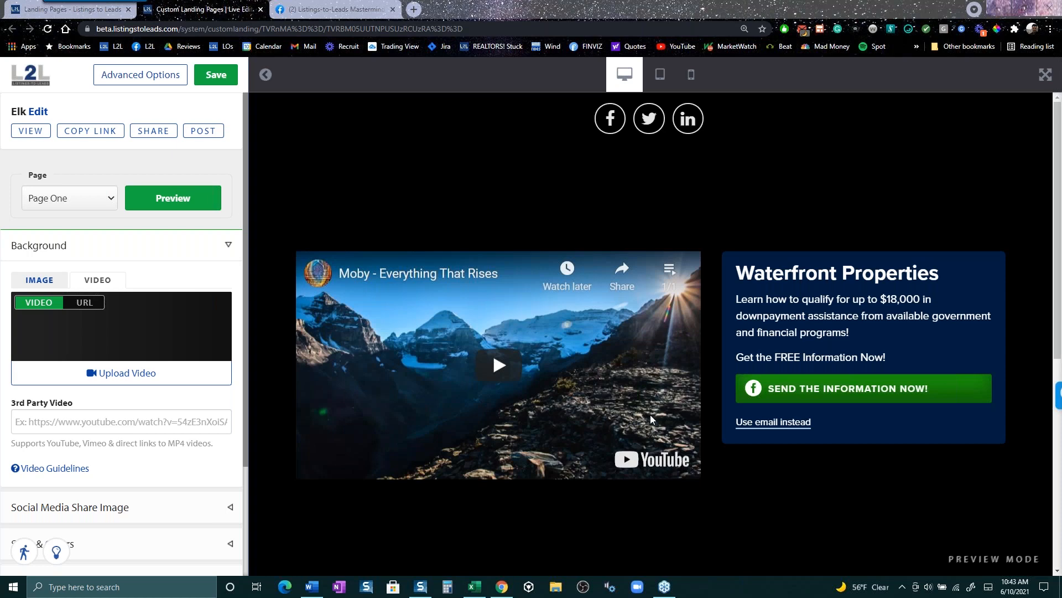
{"action": "scroll", "coordinate": [546, 446], "scroll_direction": "down", "scroll_amount": 3}
{"action": "scroll", "coordinate": [545, 437], "scroll_direction": "up", "scroll_amount": 3}
{"action": "left_click", "coordinate": [62, 430]}
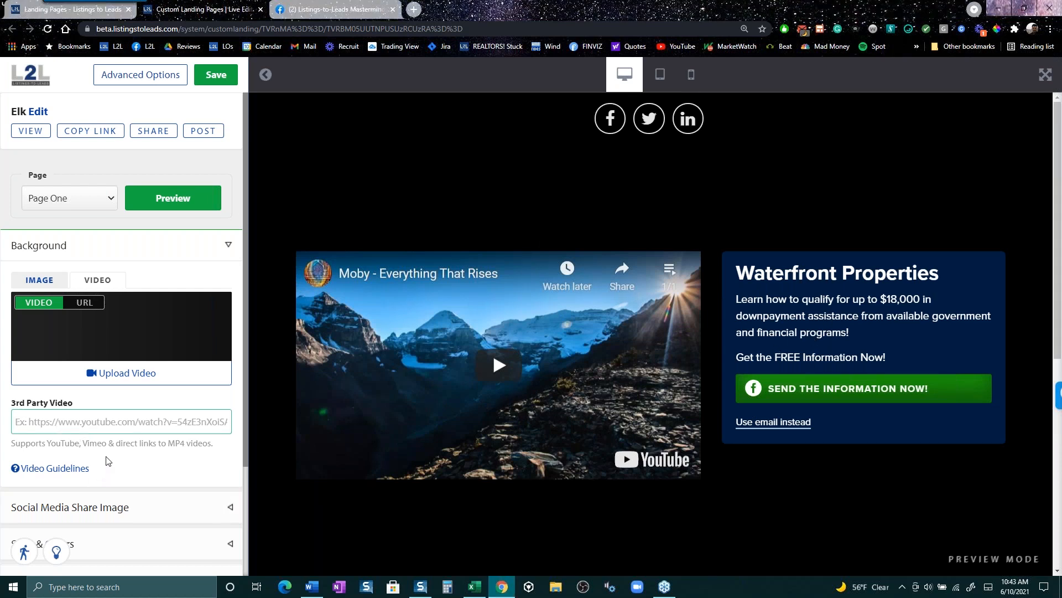
- Select the 'Waterfront Properties' title text, then open the Page dropdown listing its pages
{"action": "scroll", "coordinate": [108, 462], "scroll_direction": "down", "scroll_amount": 3}
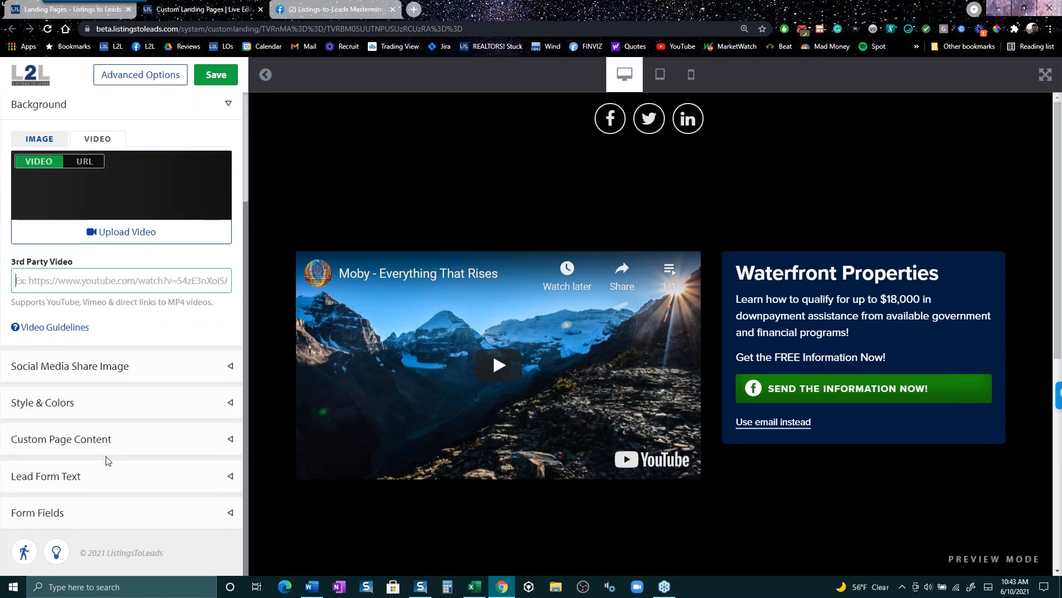
{"action": "left_click", "coordinate": [194, 476]}
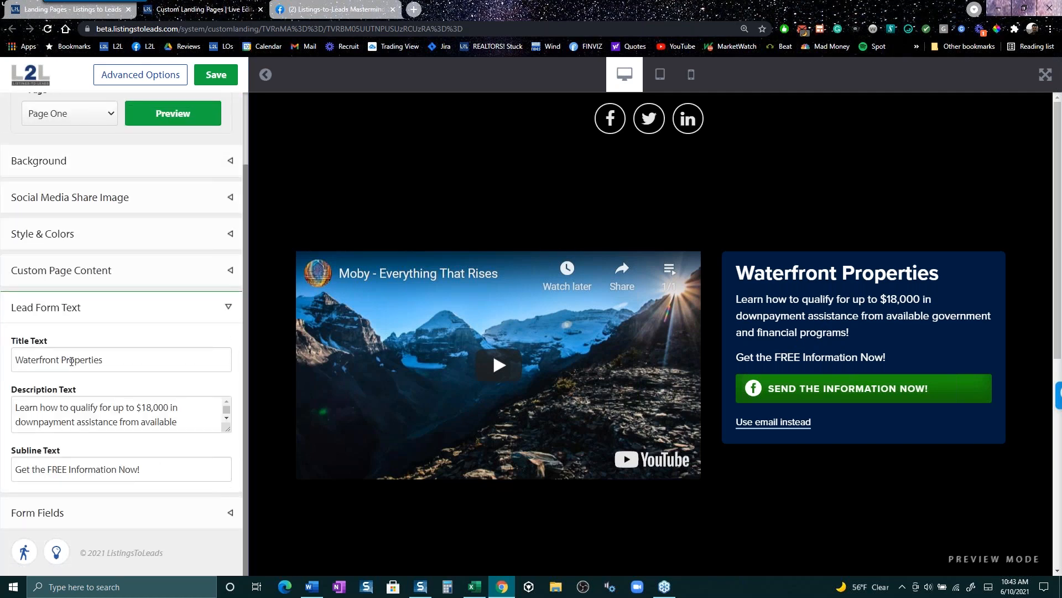
{"action": "left_click_drag", "start_coordinate": [154, 361], "coordinate": [10, 349]}
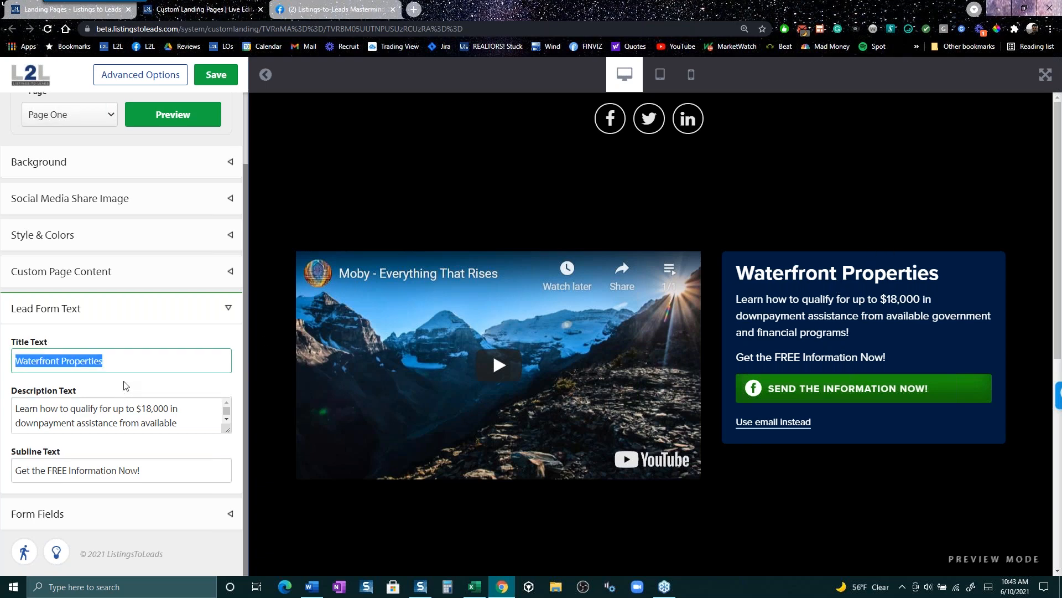
{"action": "scroll", "coordinate": [113, 210], "scroll_direction": "up", "scroll_amount": 2}
{"action": "left_click", "coordinate": [109, 204]}
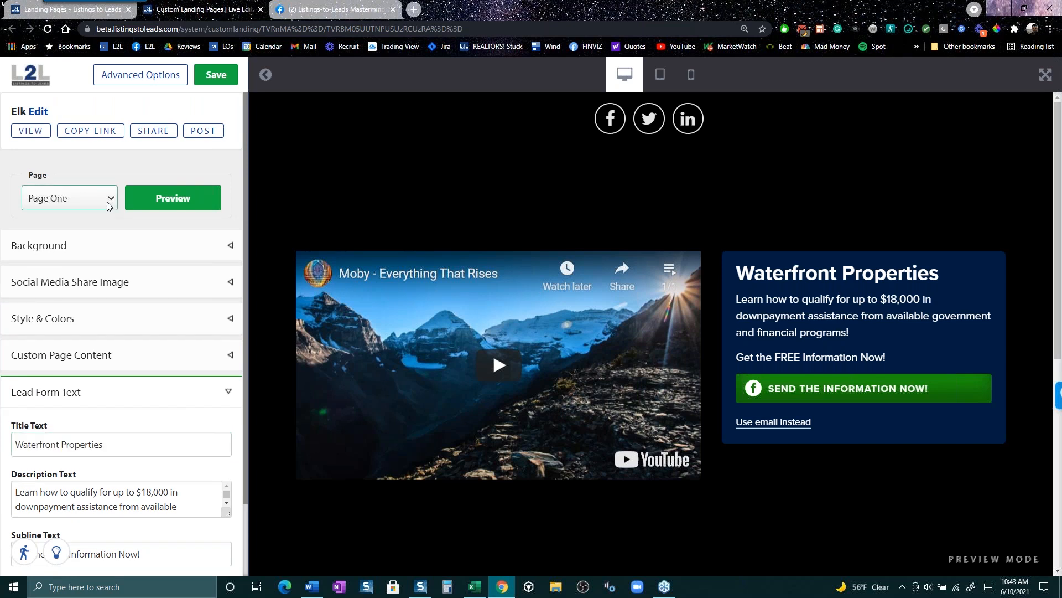
{"action": "left_click", "coordinate": [100, 202]}
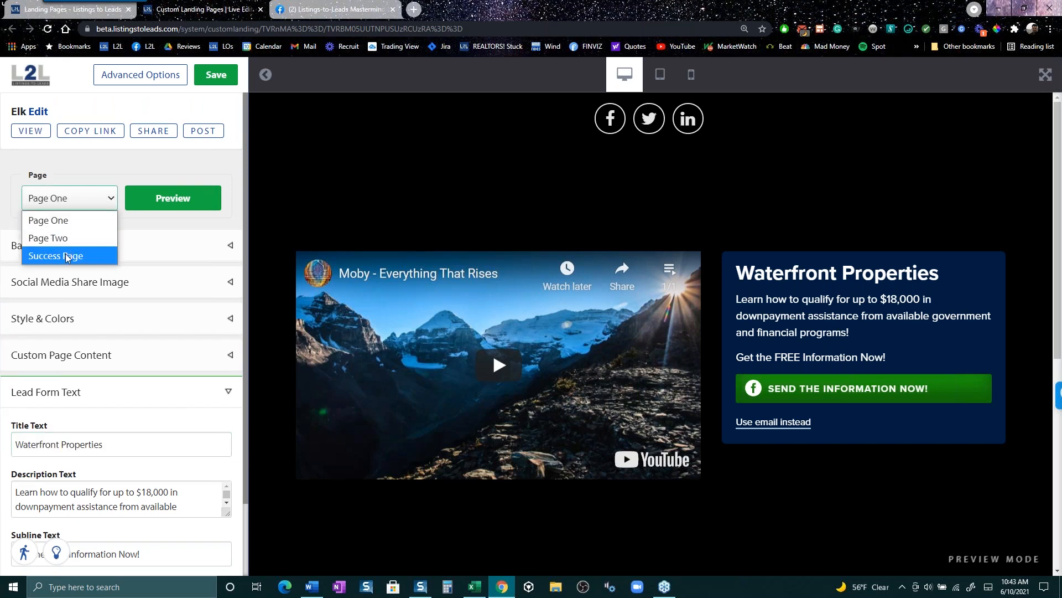
- Preview the Elk page's Page Two, then its Success Page, then Page Two again
{"action": "left_click", "coordinate": [61, 237]}
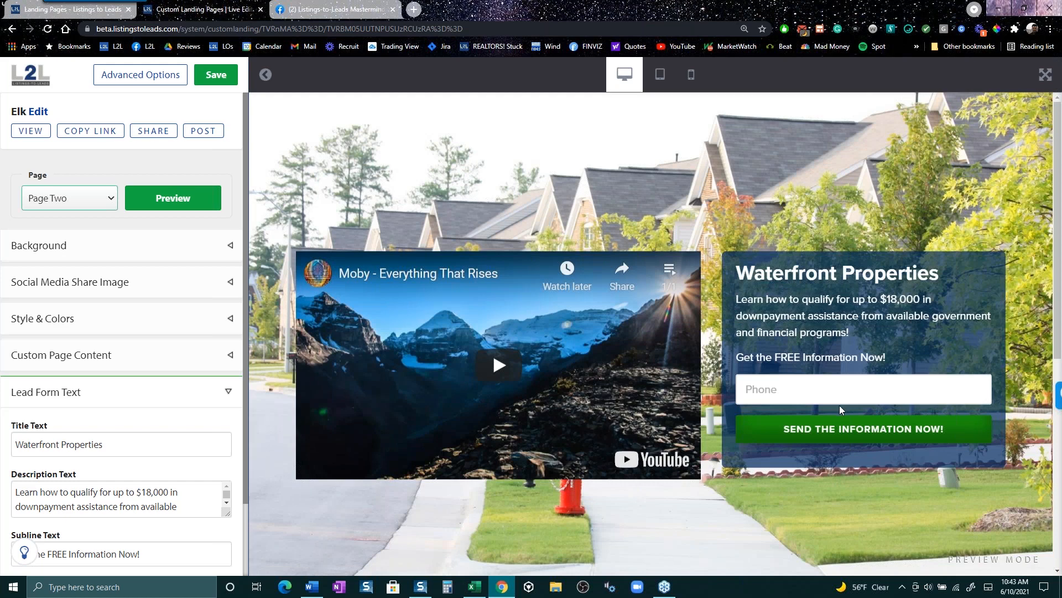
{"action": "left_click", "coordinate": [105, 198]}
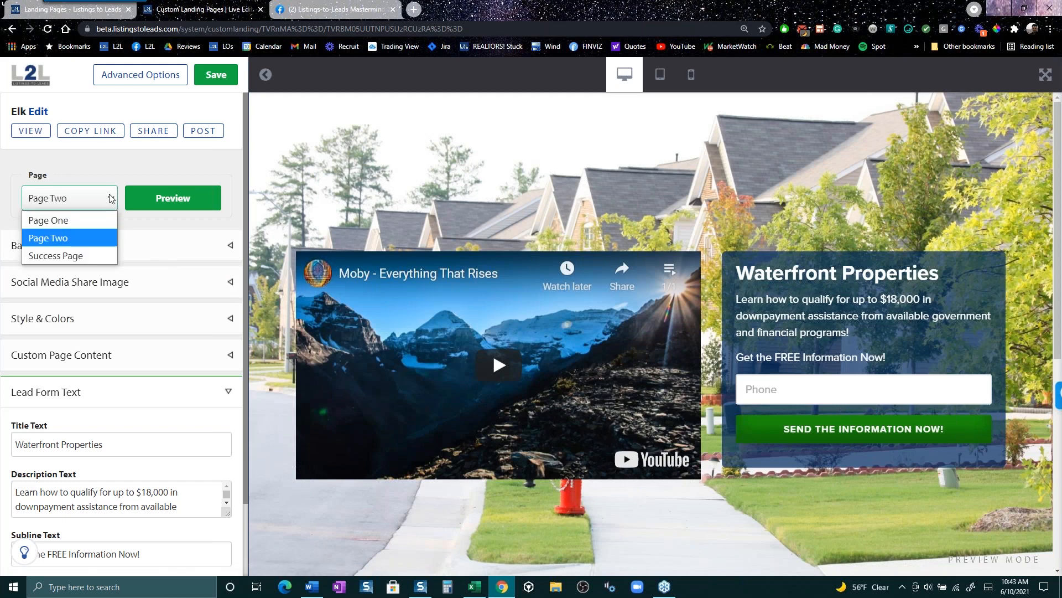
{"action": "left_click", "coordinate": [91, 260]}
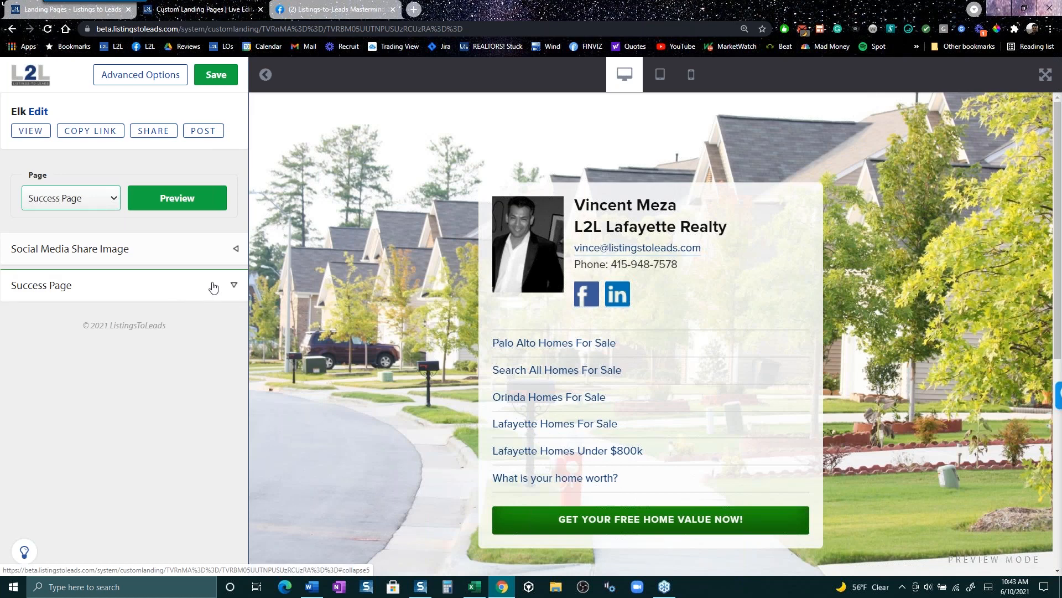
{"action": "left_click", "coordinate": [111, 199]}
{"action": "left_click", "coordinate": [62, 230]}
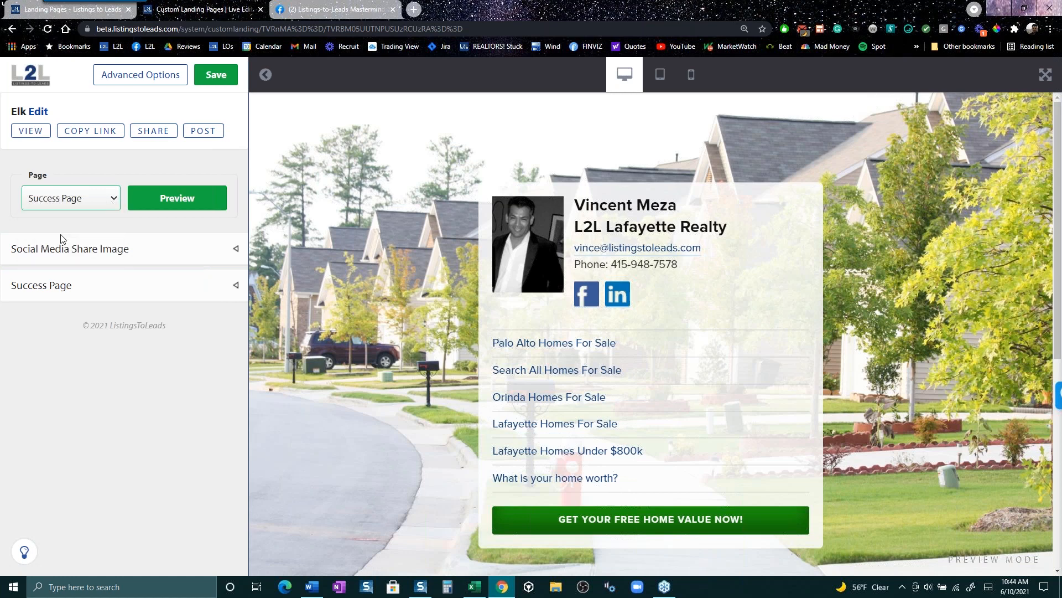
{"action": "scroll", "coordinate": [145, 316], "scroll_direction": "down", "scroll_amount": 2}
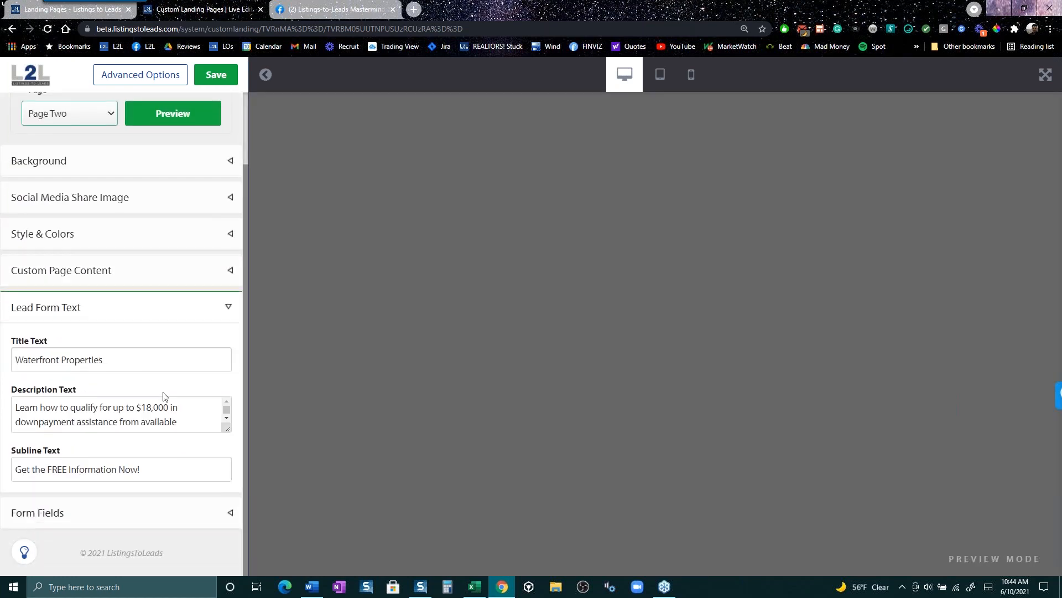
{"action": "scroll", "coordinate": [164, 430], "scroll_direction": "down", "scroll_amount": 1}
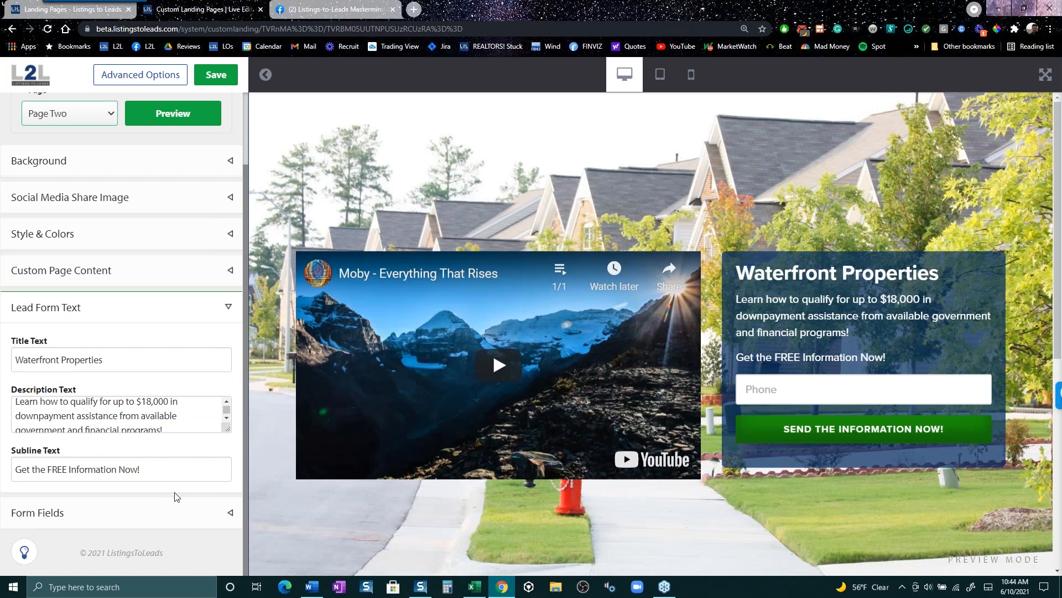
{"action": "scroll", "coordinate": [175, 495], "scroll_direction": "up", "scroll_amount": 2}
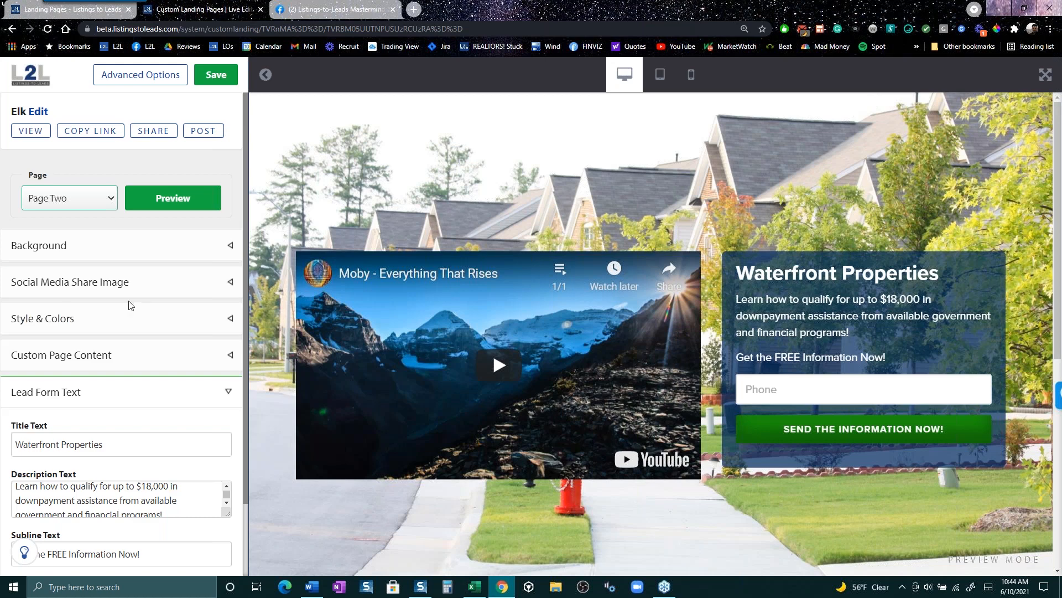
{"action": "scroll", "coordinate": [131, 332], "scroll_direction": "down", "scroll_amount": 2}
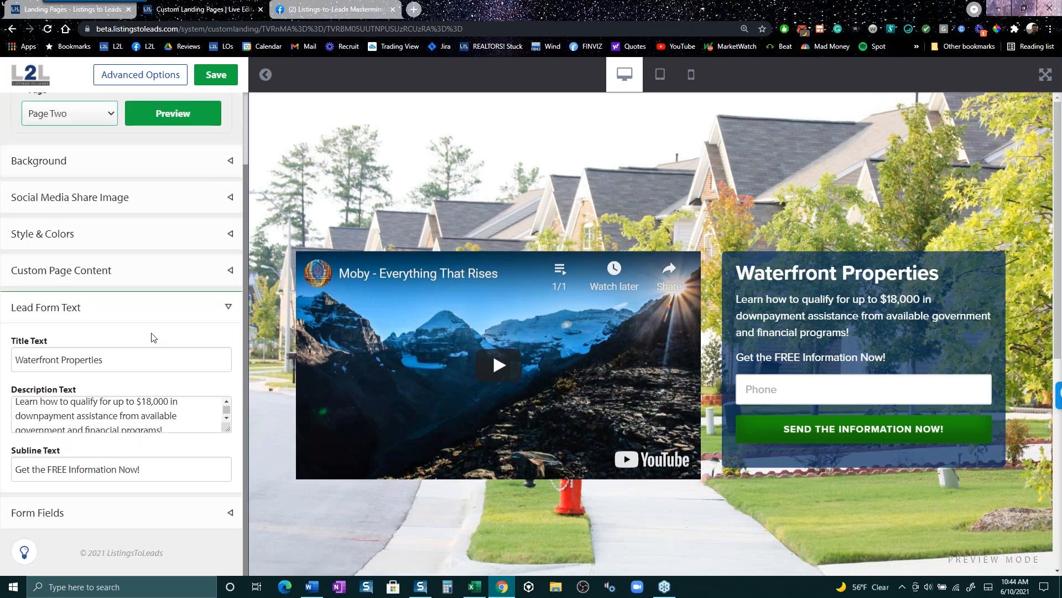
{"action": "scroll", "coordinate": [154, 415], "scroll_direction": "up", "scroll_amount": 3}
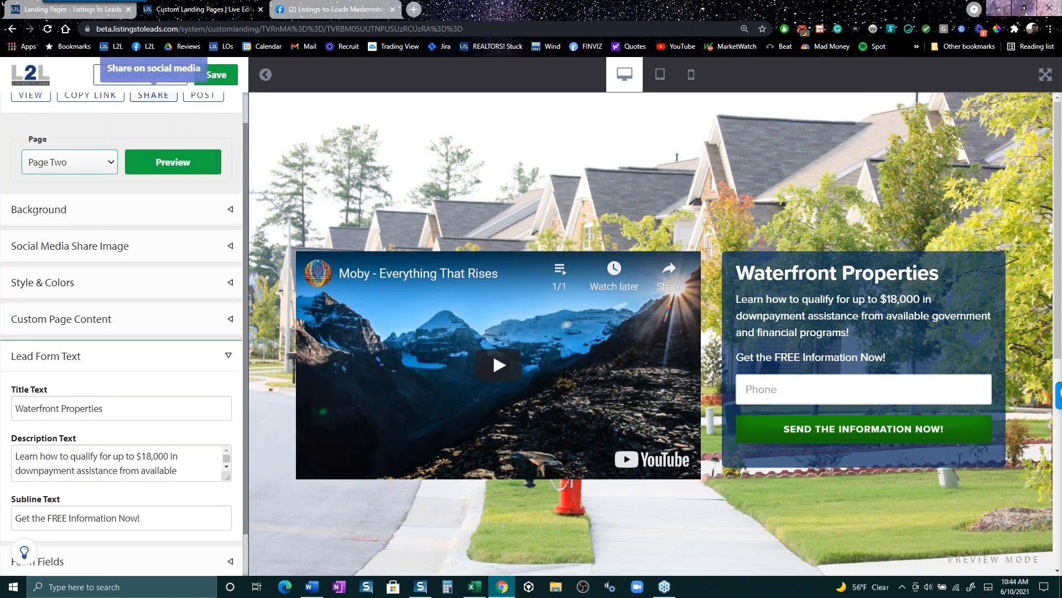
{"action": "scroll", "coordinate": [174, 166], "scroll_direction": "up", "scroll_amount": 1}
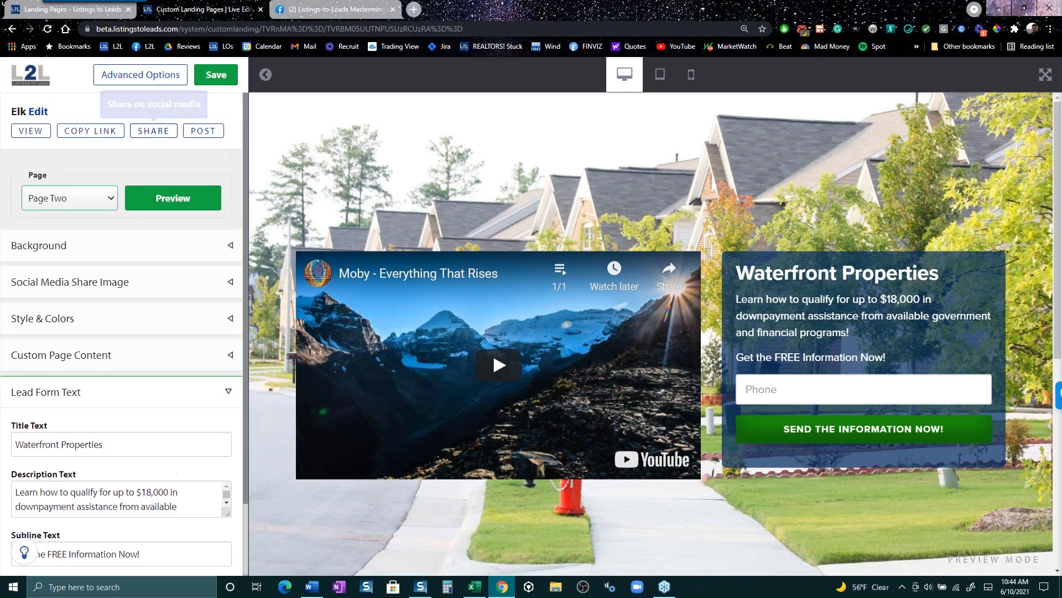
- Return to the Landing Pages list showing Elk among the 31 pages
{"action": "left_click", "coordinate": [79, 11]}
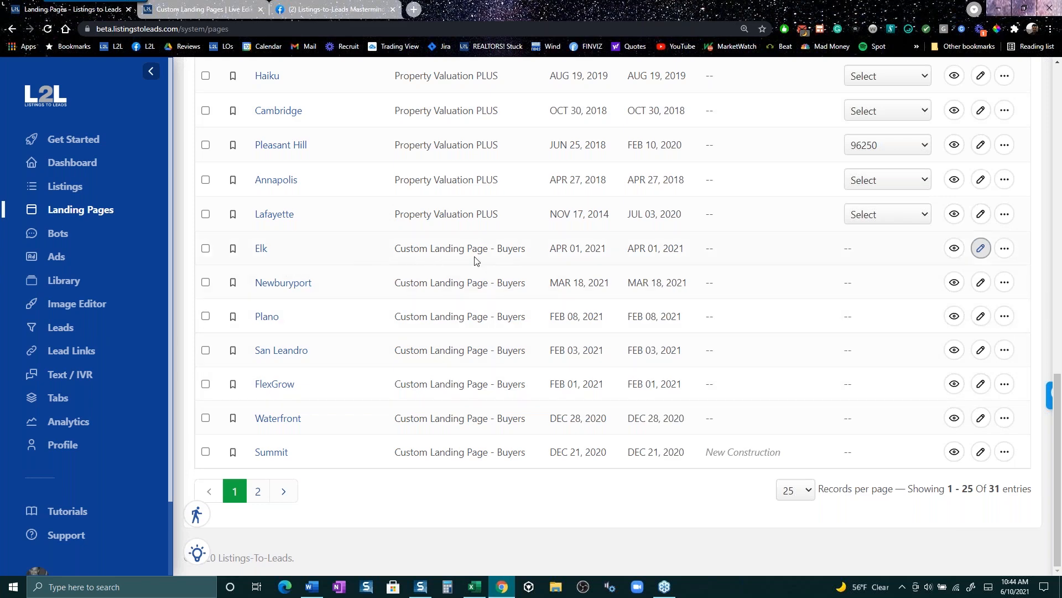
{"action": "scroll", "coordinate": [324, 256], "scroll_direction": "up", "scroll_amount": 1}
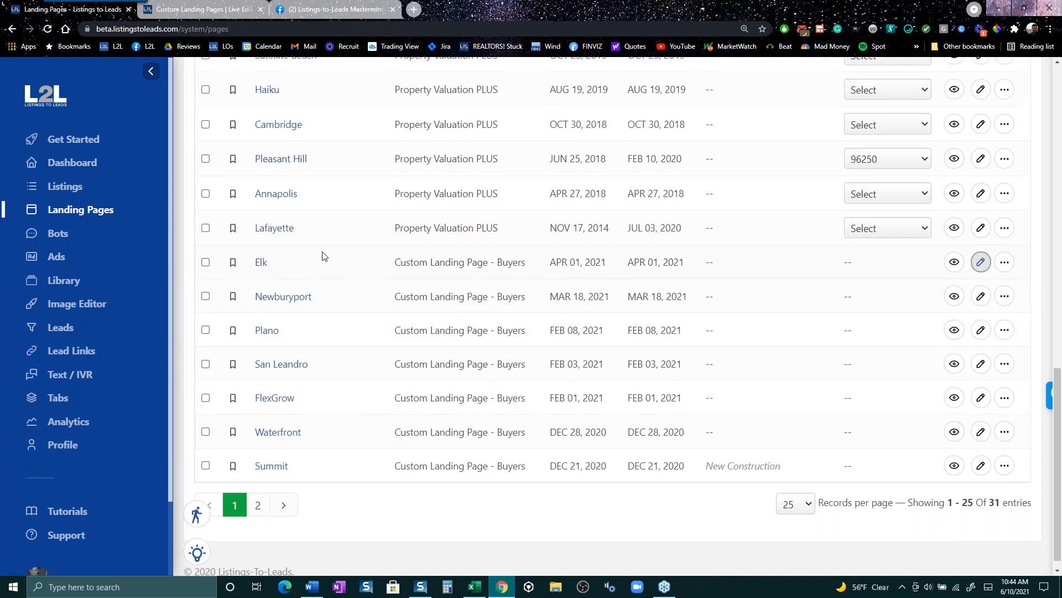
{"action": "scroll", "coordinate": [324, 256], "scroll_direction": "up", "scroll_amount": 13}
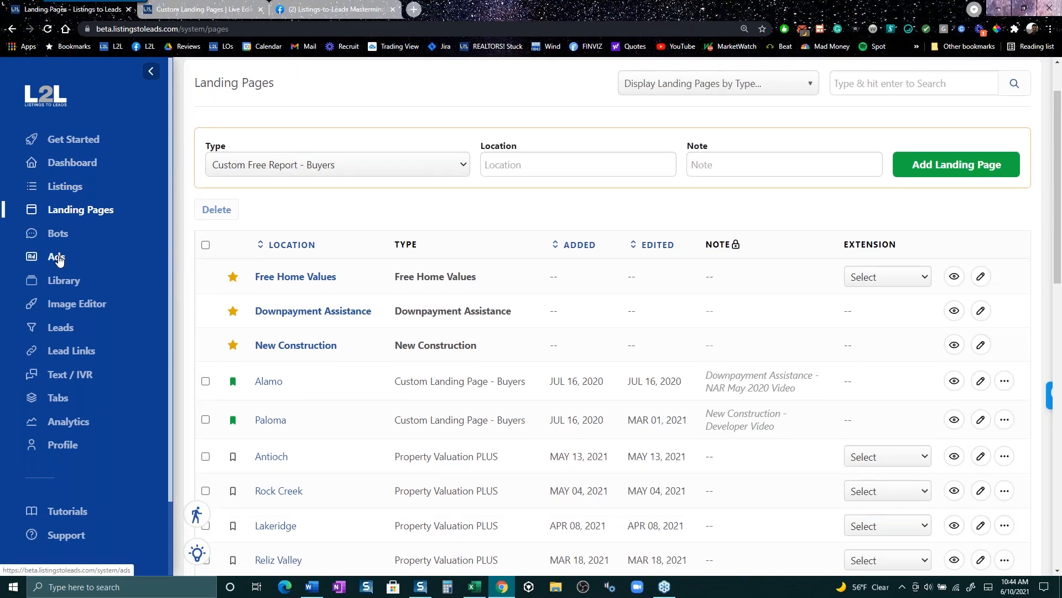
- From the Ads section, start a landing page ad and choose the Elk page
{"action": "left_click", "coordinate": [59, 259]}
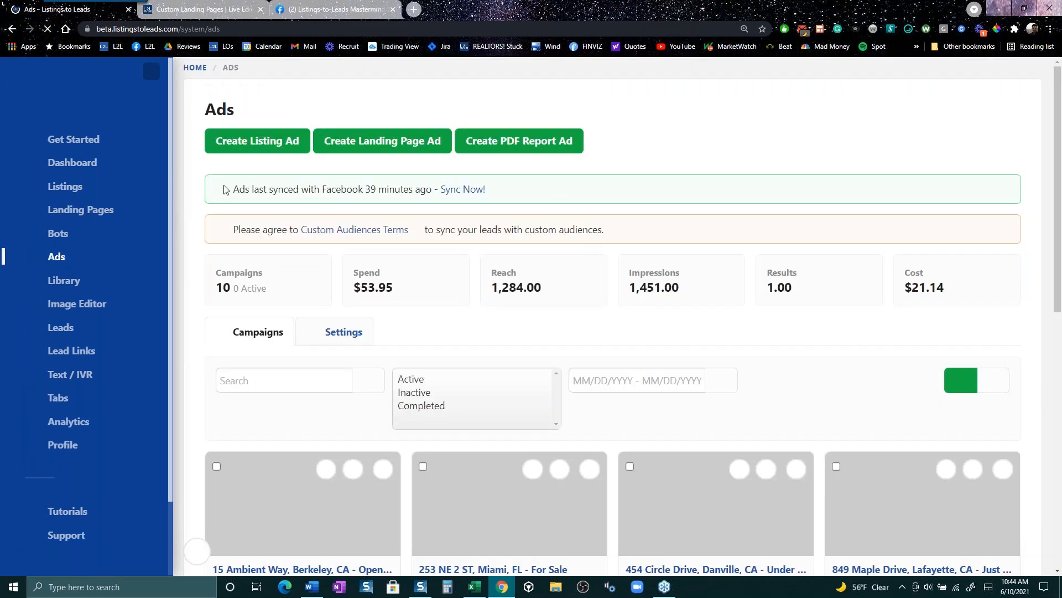
{"action": "left_click", "coordinate": [387, 142]}
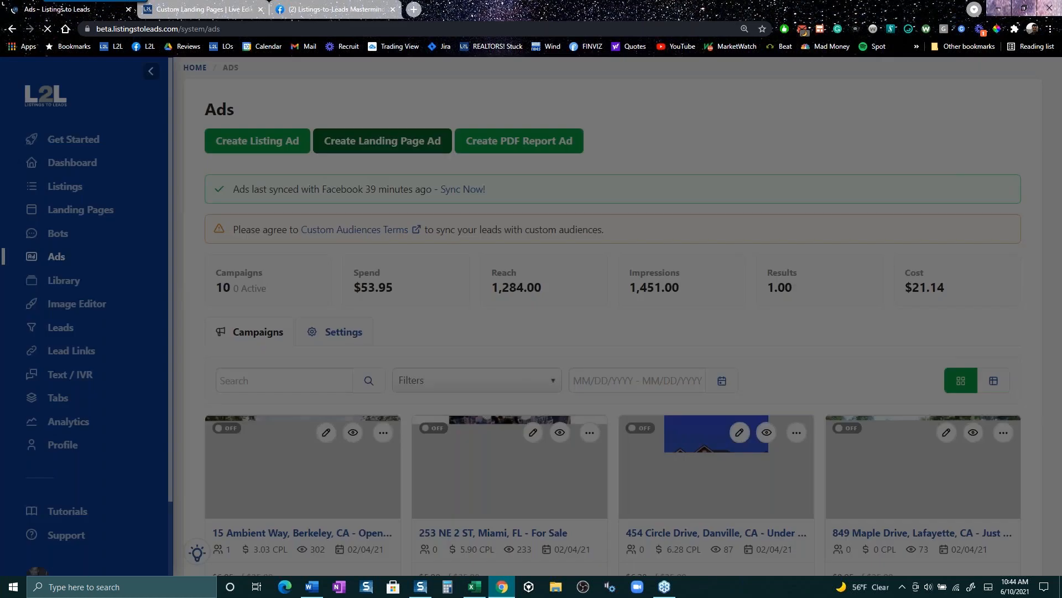
{"action": "left_click", "coordinate": [526, 271]}
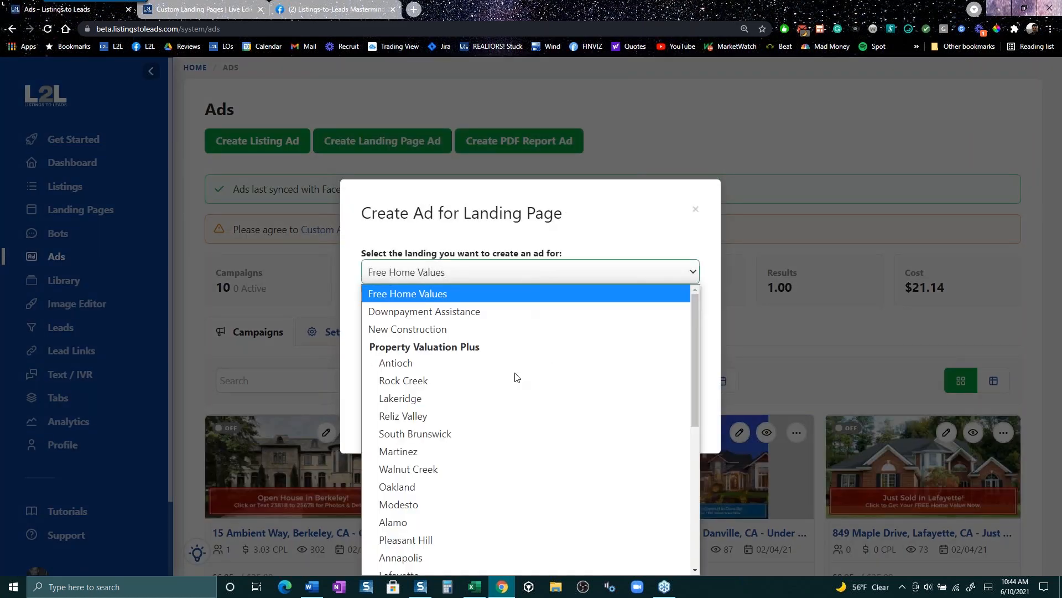
{"action": "scroll", "coordinate": [529, 397], "scroll_direction": "down", "scroll_amount": 5}
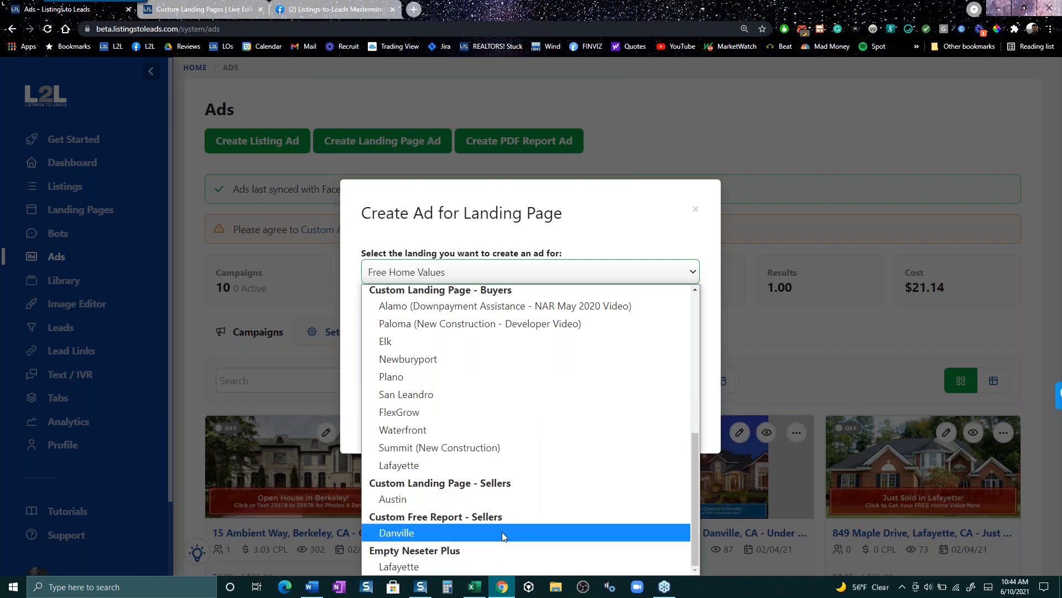
{"action": "left_click", "coordinate": [423, 345]}
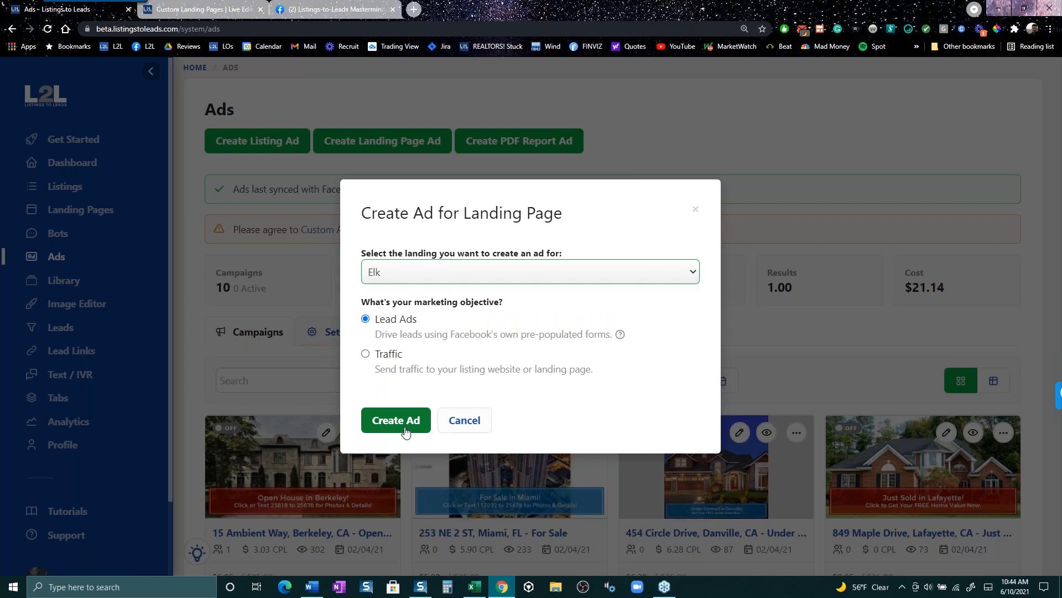
- Review the landing page choices again, then dismiss the ad setup without creating it
{"action": "left_click", "coordinate": [692, 274]}
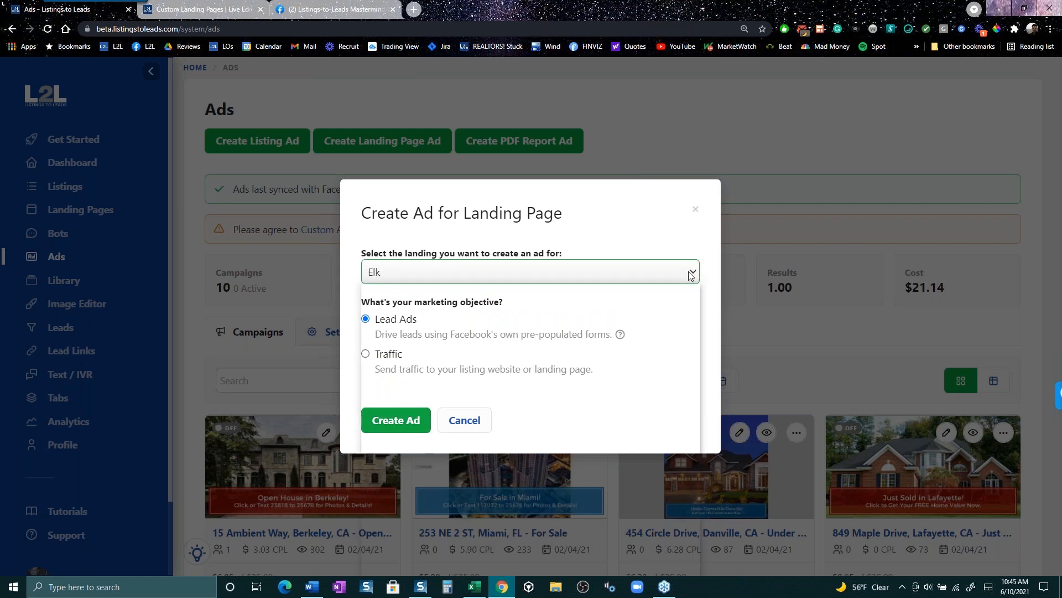
{"action": "scroll", "coordinate": [616, 360], "scroll_direction": "up", "scroll_amount": 1}
{"action": "scroll", "coordinate": [616, 362], "scroll_direction": "down", "scroll_amount": 5}
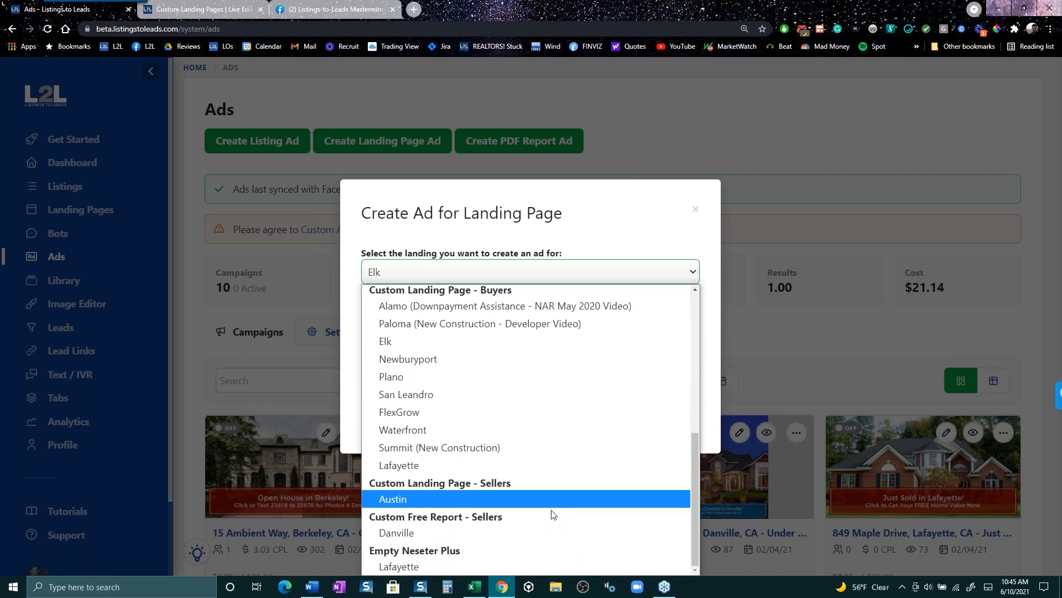
{"action": "scroll", "coordinate": [474, 306], "scroll_direction": "up", "scroll_amount": 1}
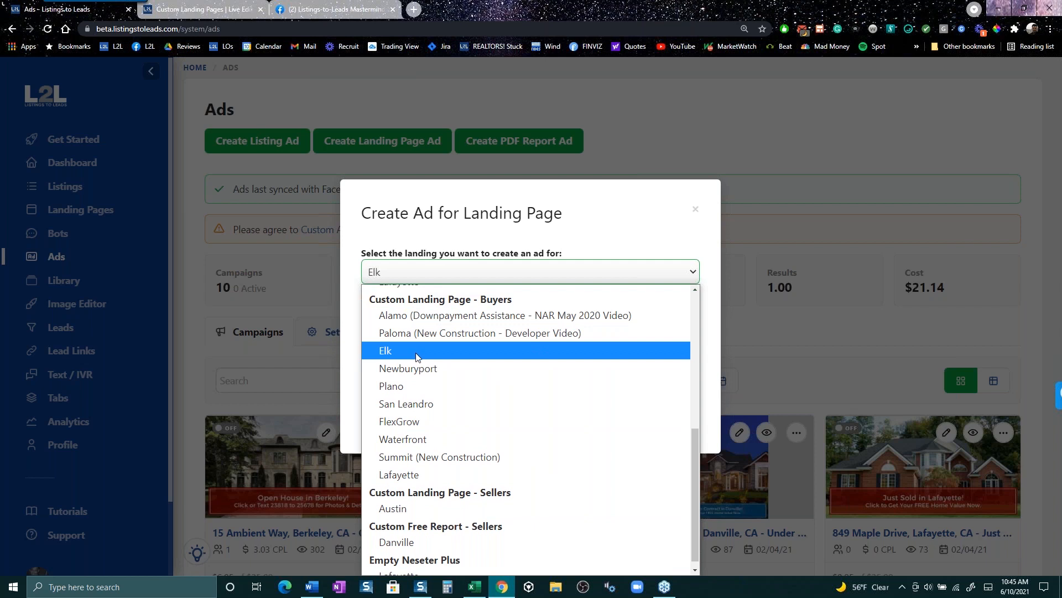
{"action": "scroll", "coordinate": [520, 540], "scroll_direction": "down", "scroll_amount": 1}
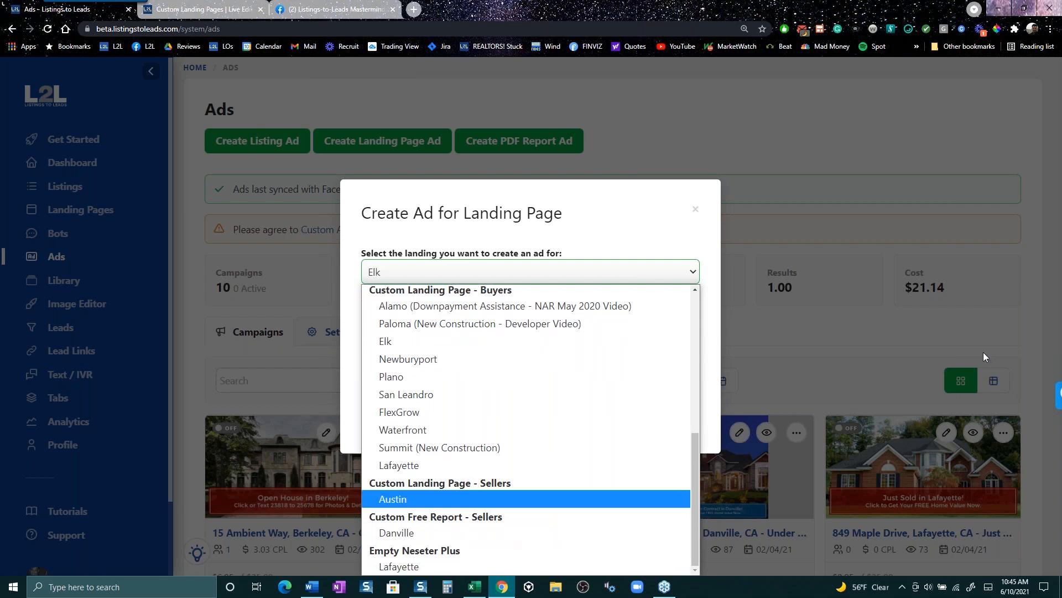
{"action": "left_click", "coordinate": [825, 137]}
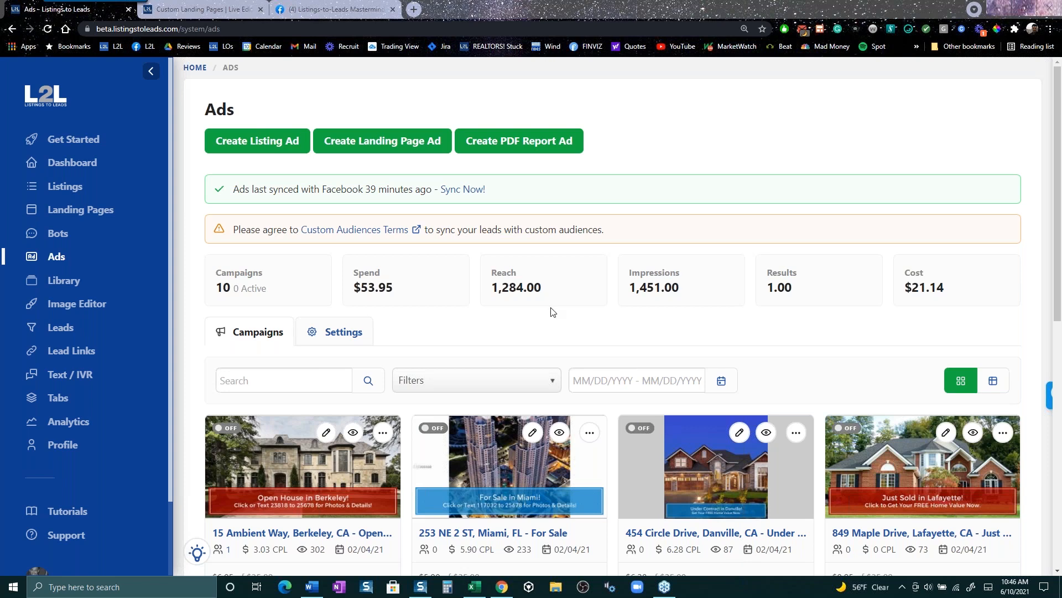
{"action": "left_click", "coordinate": [252, 141]}
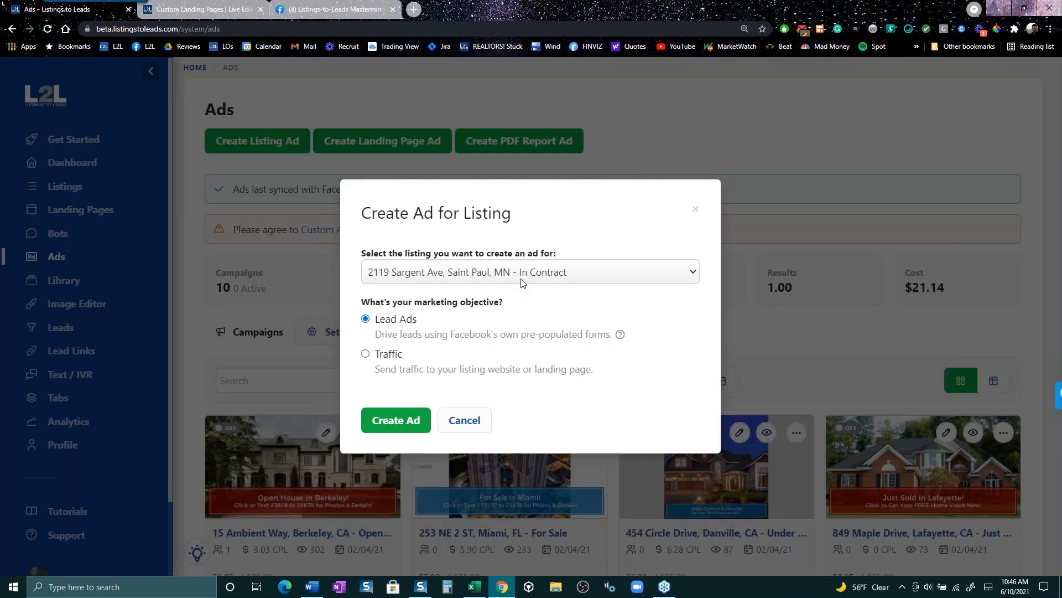
{"action": "left_click", "coordinate": [524, 274]}
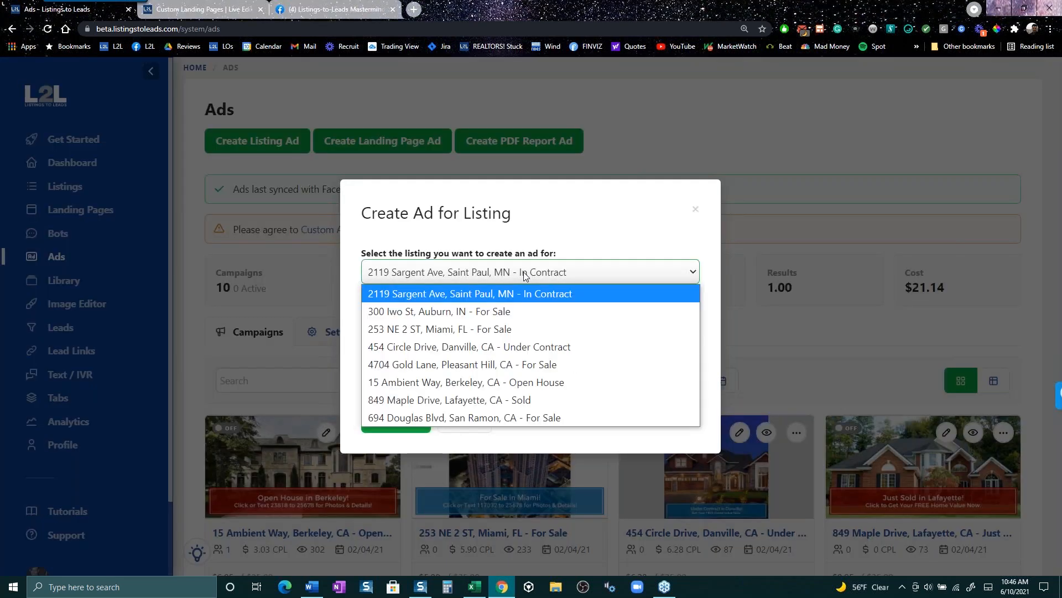
{"action": "left_click", "coordinate": [516, 400]}
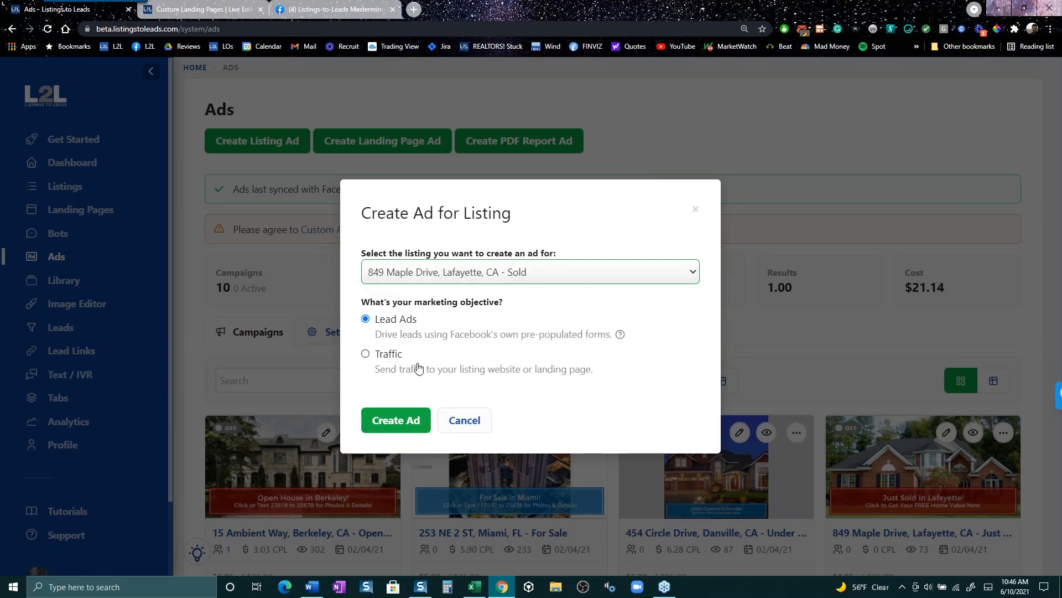
{"action": "left_click", "coordinate": [389, 421]}
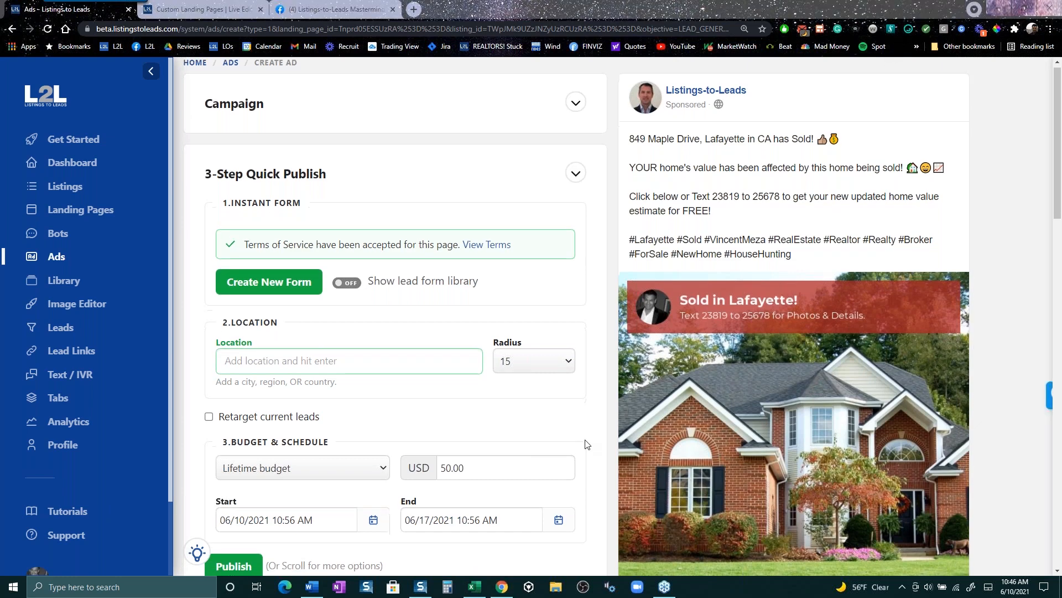
- Search 'lafayette, ca' and pick Lafayette, California, United States as the target location
{"action": "scroll", "coordinate": [578, 431], "scroll_direction": "down", "scroll_amount": 3}
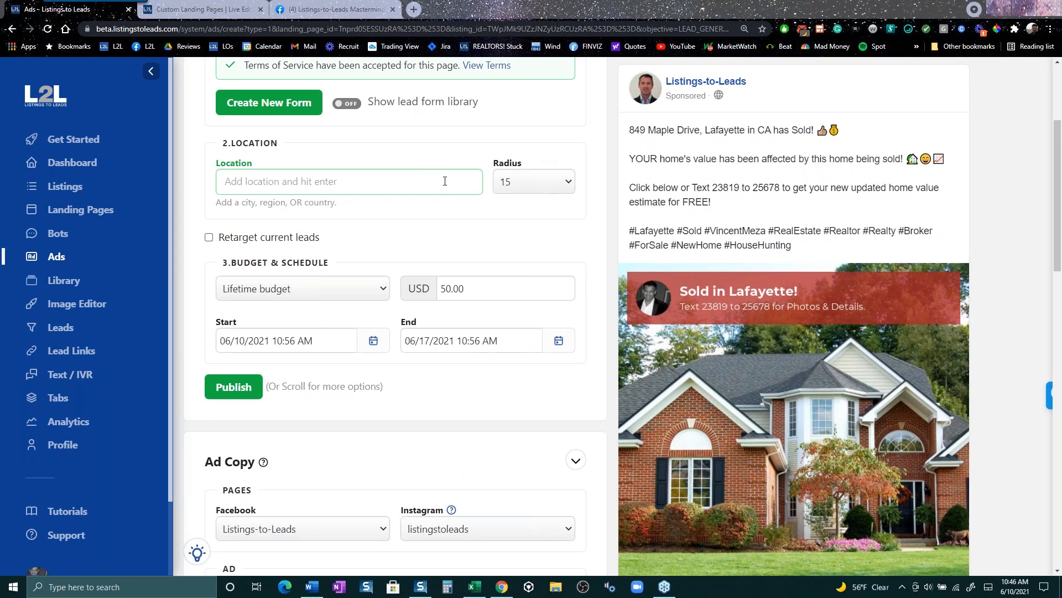
{"action": "type", "text": "la"}
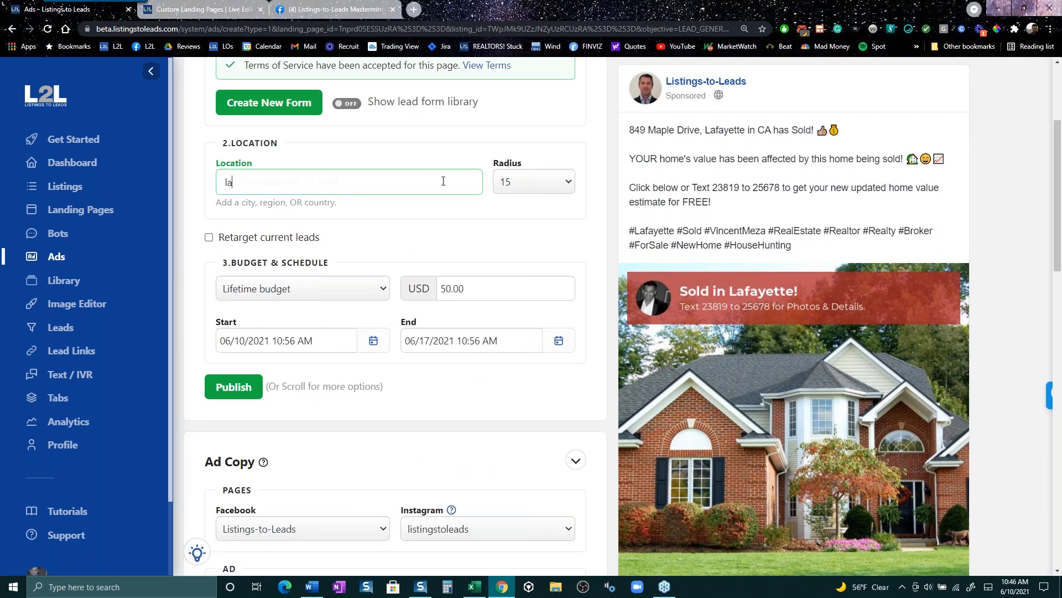
{"action": "type", "text": "fayette, ca"}
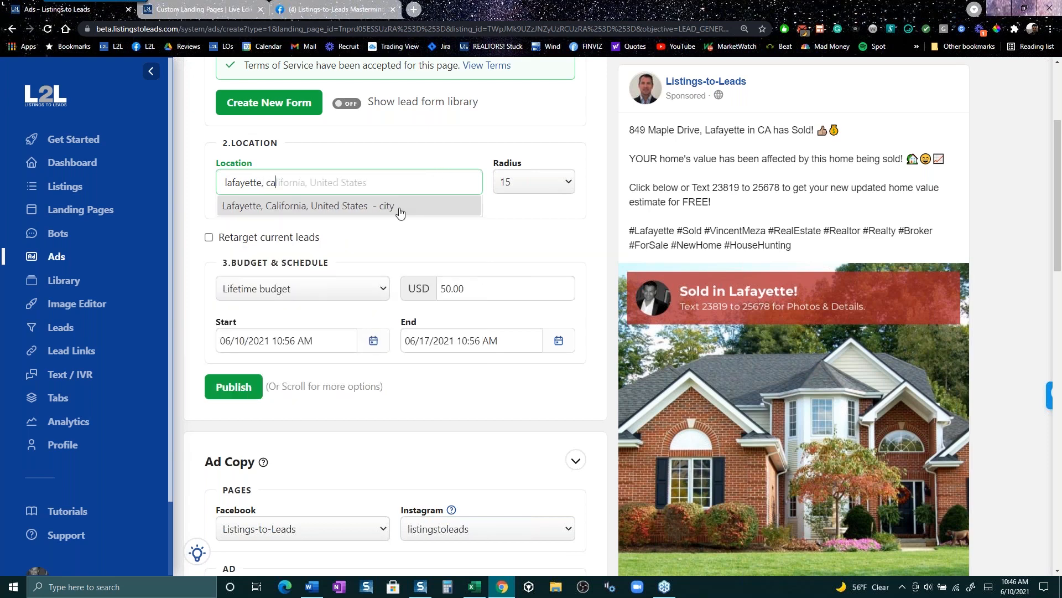
{"action": "left_click", "coordinate": [400, 212]}
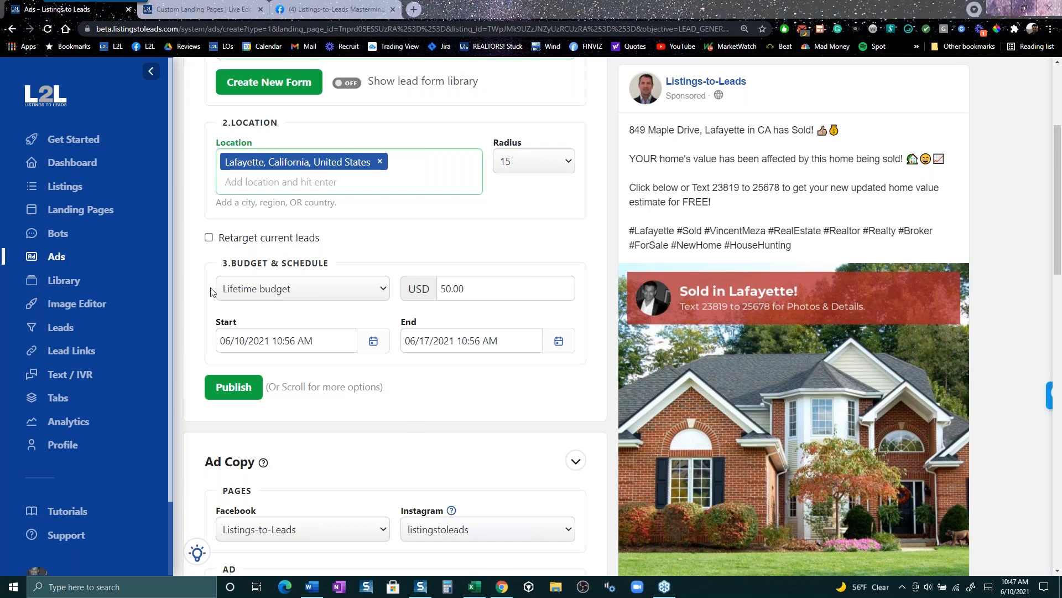
- Tick 'Retarget current leads' and click into the Custom Audiences field
{"action": "left_click", "coordinate": [208, 238]}
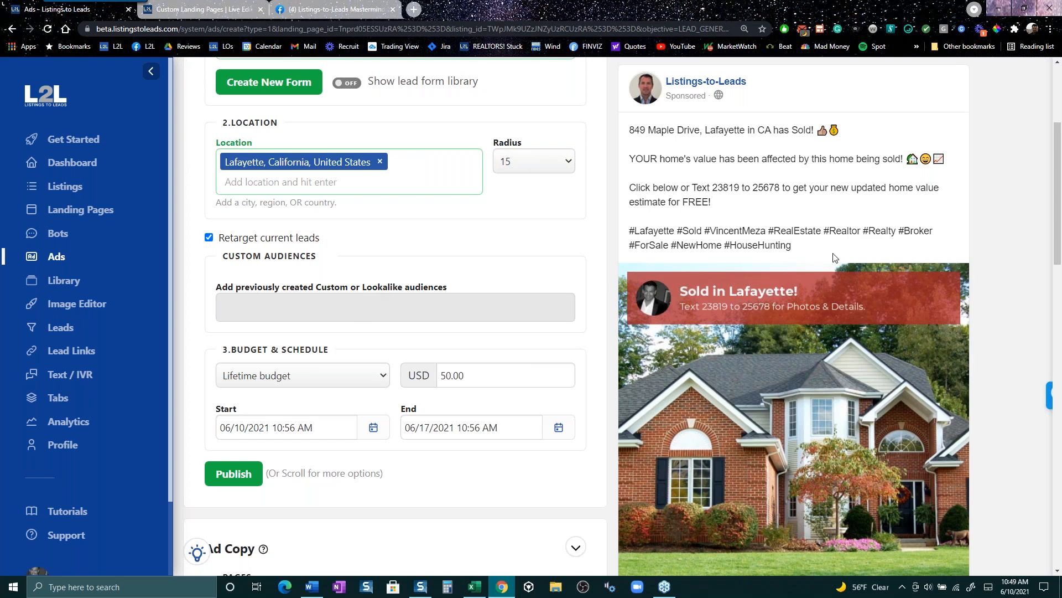
{"action": "left_click", "coordinate": [354, 312]}
{"action": "scroll", "coordinate": [354, 311], "scroll_direction": "up", "scroll_amount": 4}
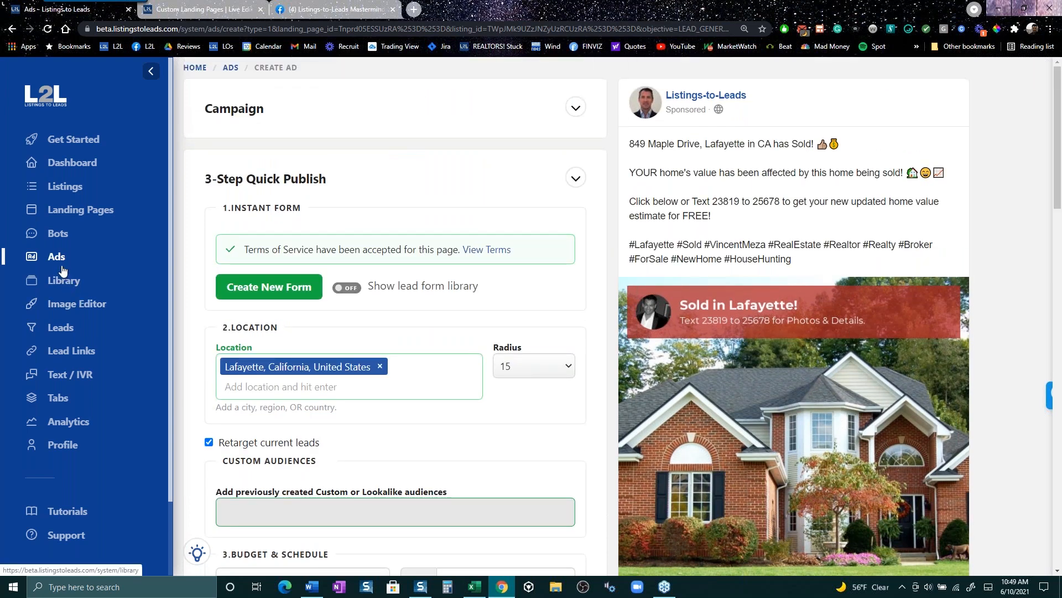
- On the Ads overview, browse the PDF Report Ad options and close the chooser
{"action": "left_click", "coordinate": [57, 260]}
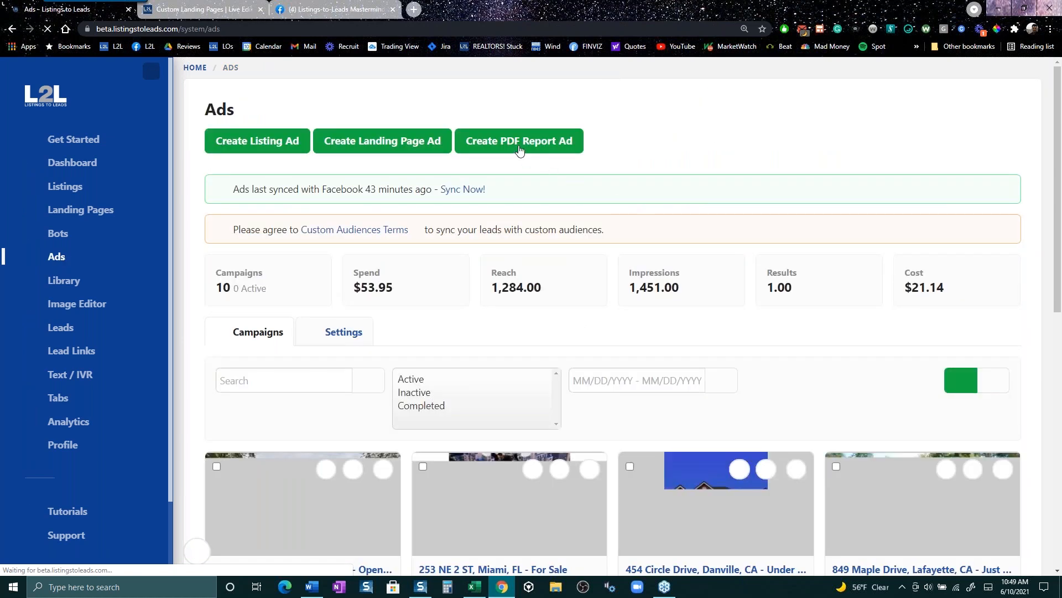
{"action": "left_click", "coordinate": [520, 151]}
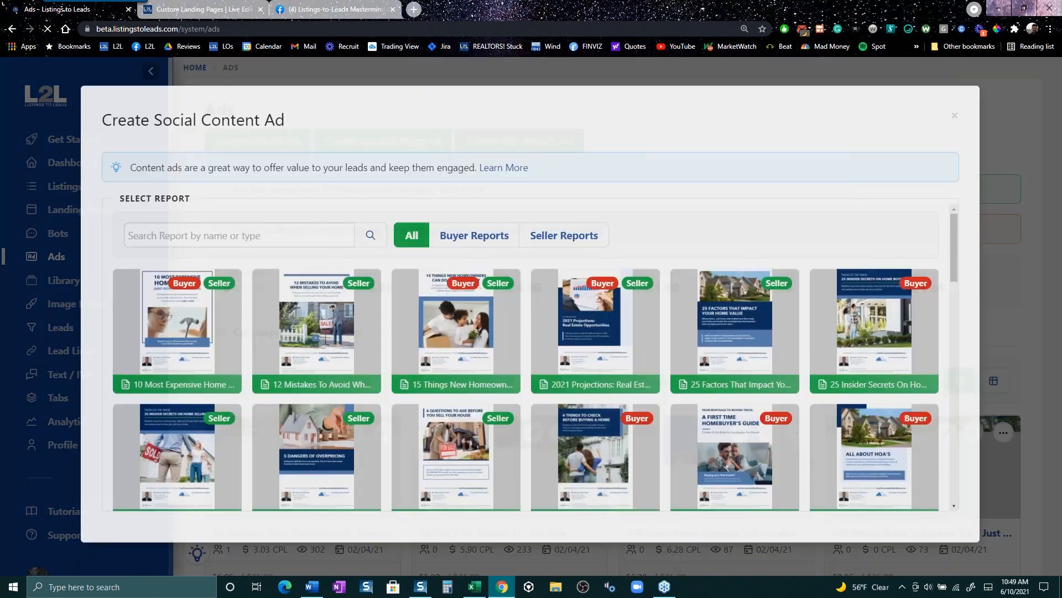
{"action": "scroll", "coordinate": [474, 413], "scroll_direction": "down", "scroll_amount": 2}
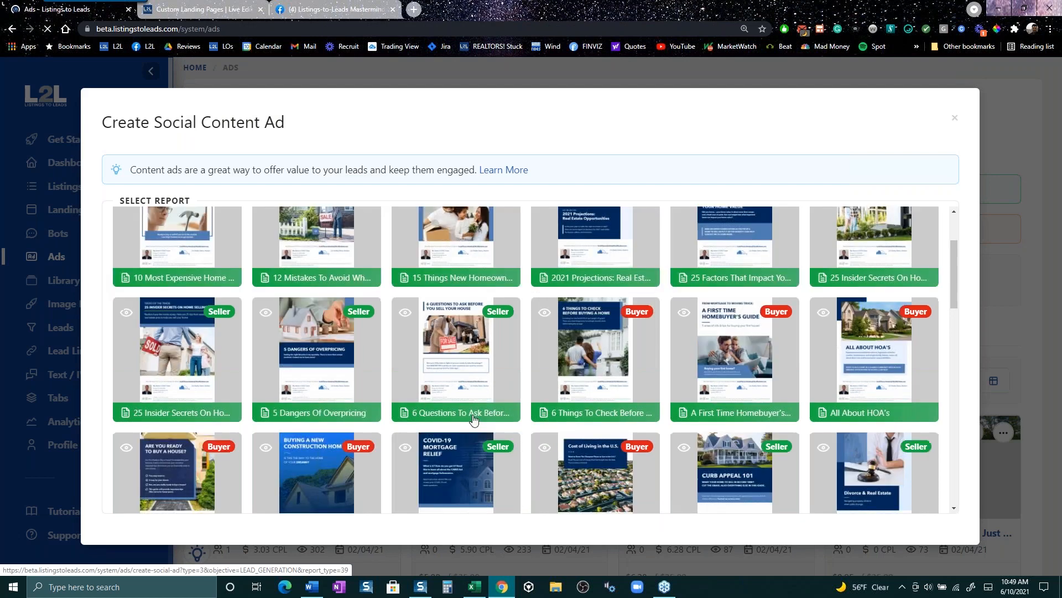
{"action": "scroll", "coordinate": [438, 422], "scroll_direction": "down", "scroll_amount": 3}
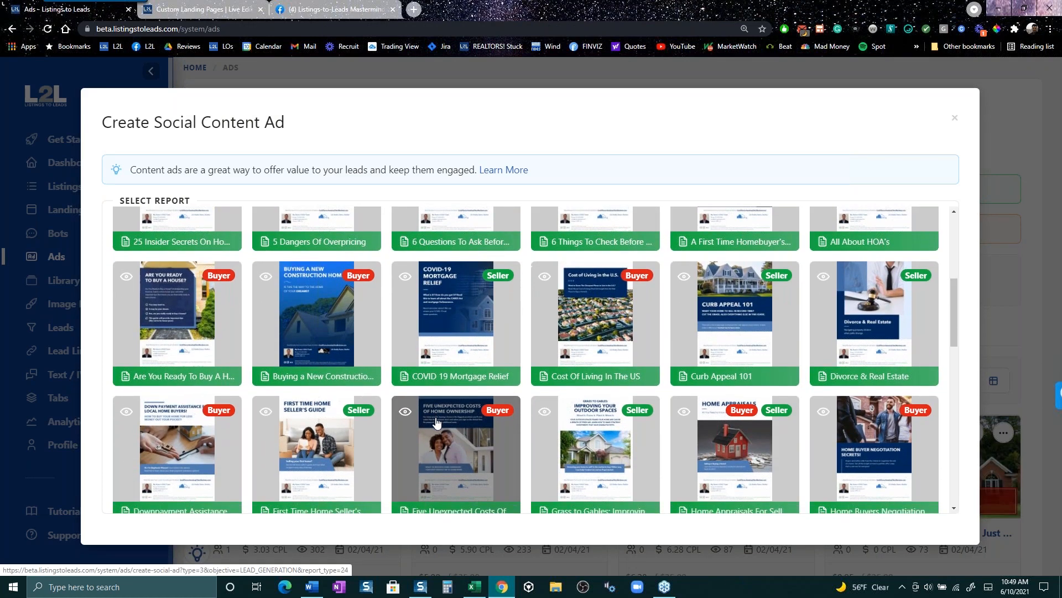
{"action": "scroll", "coordinate": [436, 422], "scroll_direction": "down", "scroll_amount": 2}
{"action": "scroll", "coordinate": [442, 419], "scroll_direction": "down", "scroll_amount": 3}
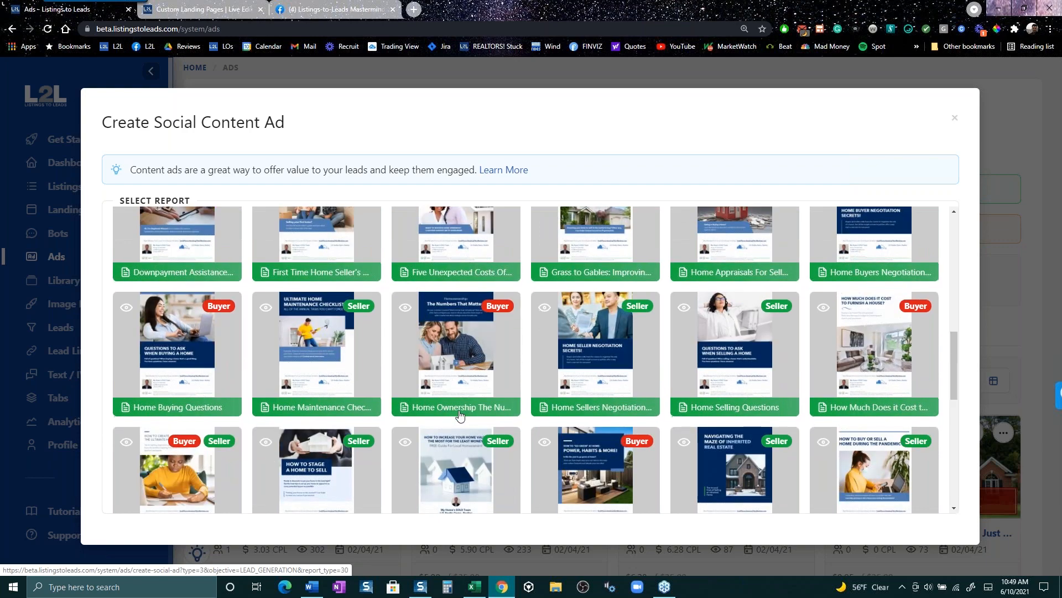
{"action": "scroll", "coordinate": [459, 417], "scroll_direction": "down", "scroll_amount": 2}
{"action": "scroll", "coordinate": [457, 414], "scroll_direction": "up", "scroll_amount": 15}
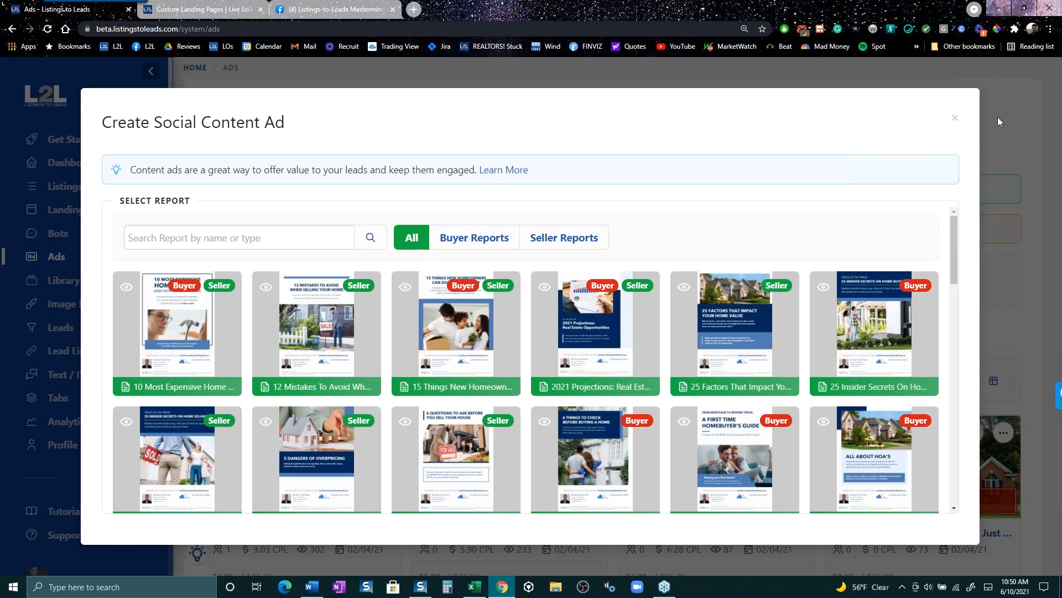
{"action": "left_click", "coordinate": [955, 119]}
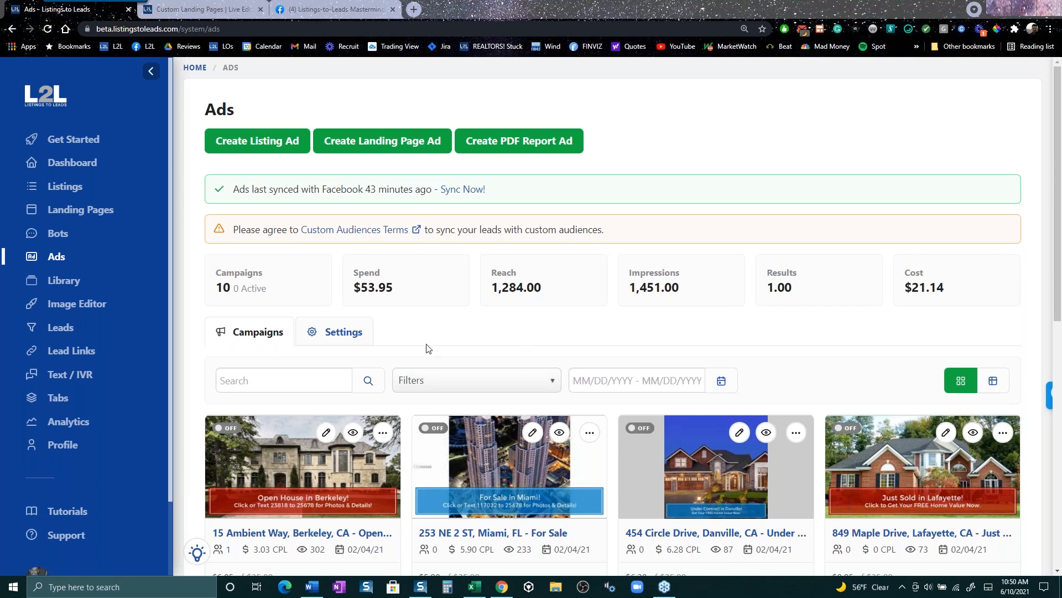
{"action": "left_click", "coordinate": [260, 143]}
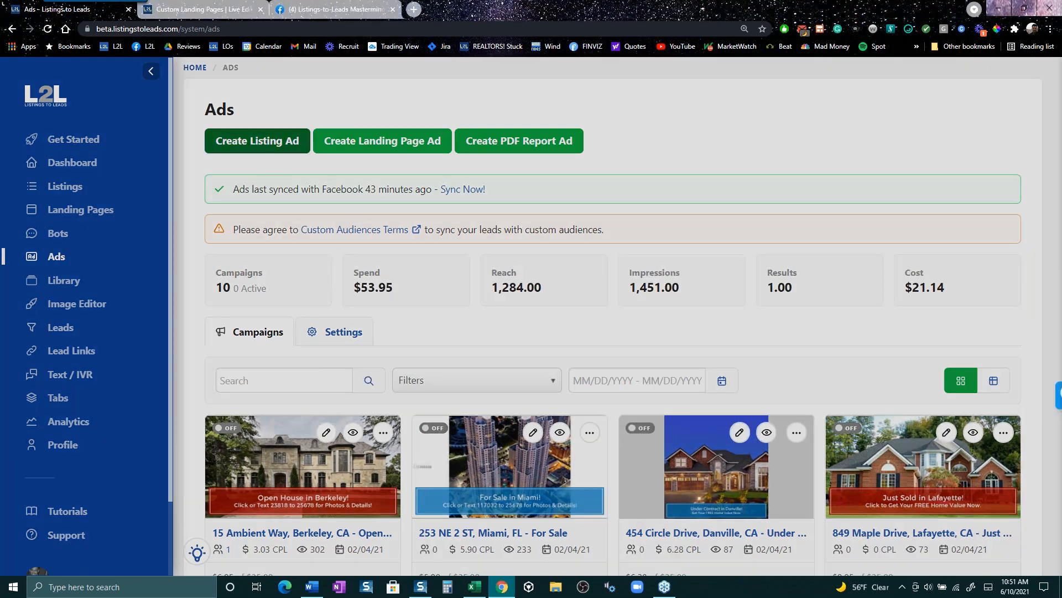
{"action": "left_click", "coordinate": [463, 286]}
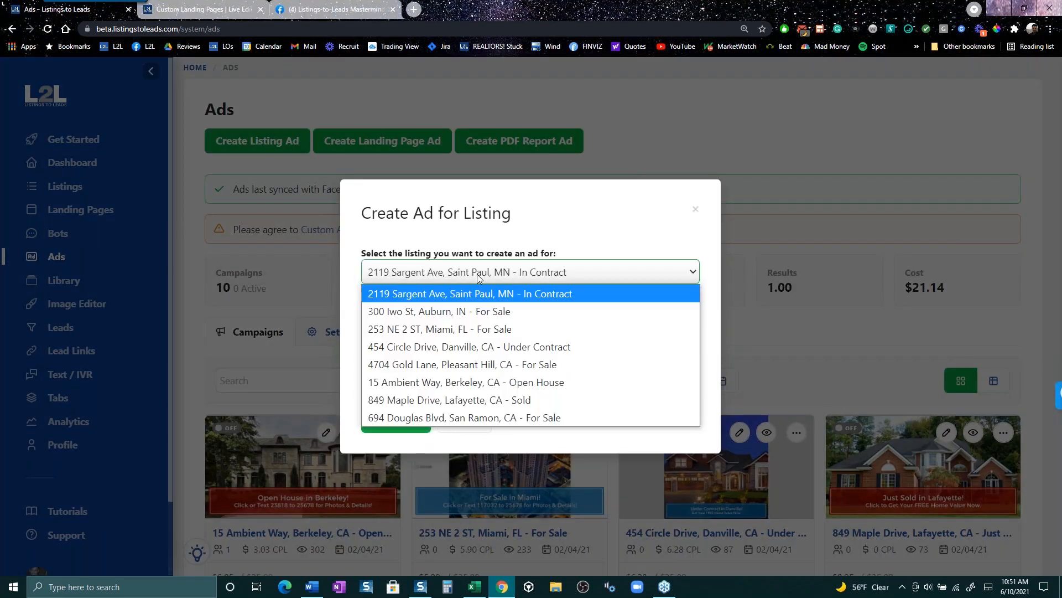
{"action": "left_click", "coordinate": [473, 400]}
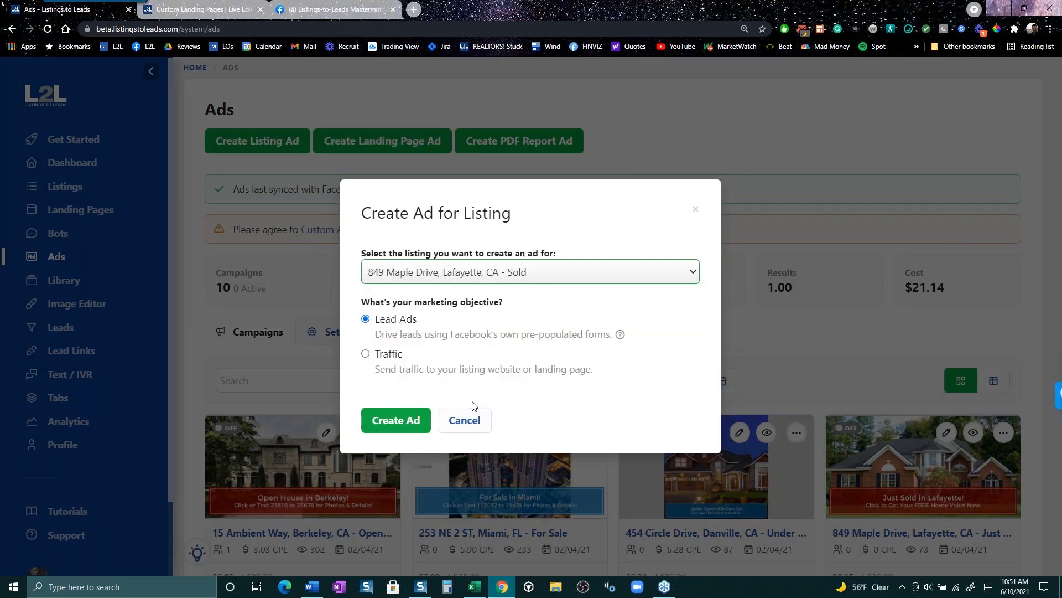
{"action": "left_click", "coordinate": [396, 423]}
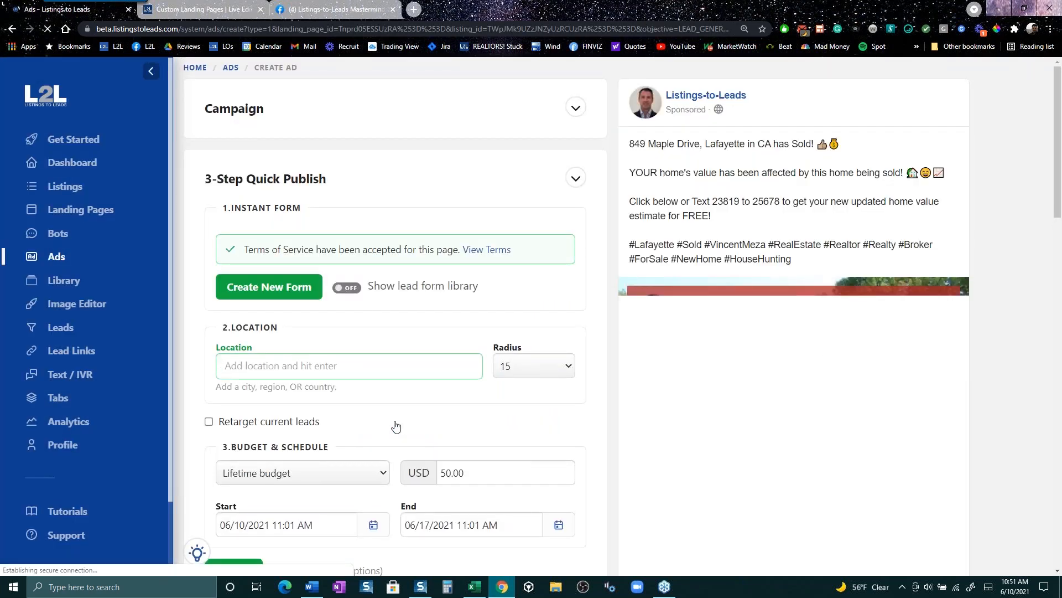
- Scroll the Maple Drive ad form, then switch to the Elk landing page editor showing Page Two
{"action": "scroll", "coordinate": [484, 485], "scroll_direction": "down", "scroll_amount": 3}
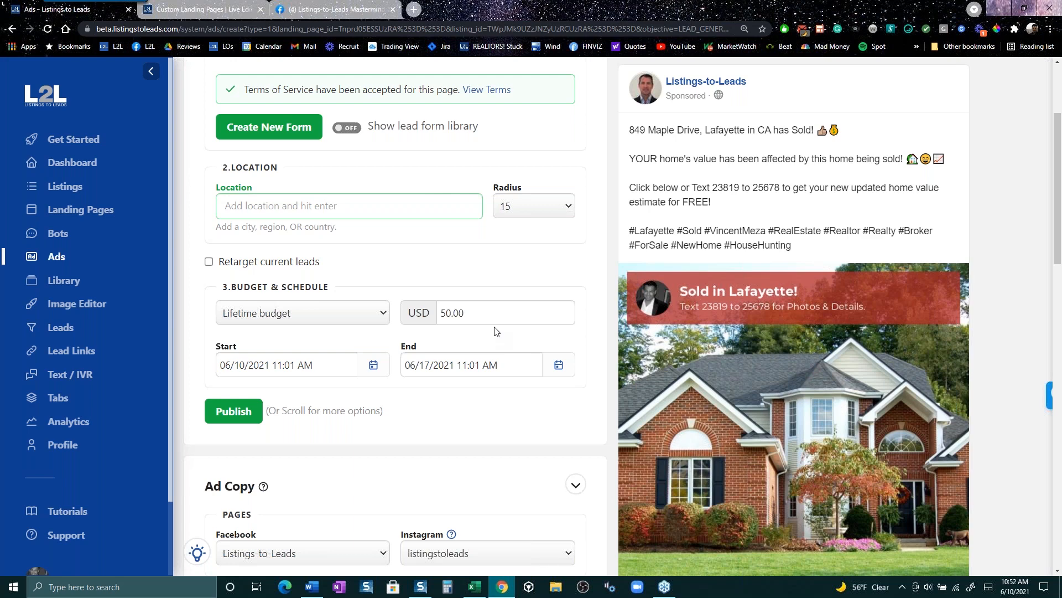
{"action": "left_click", "coordinate": [224, 10]}
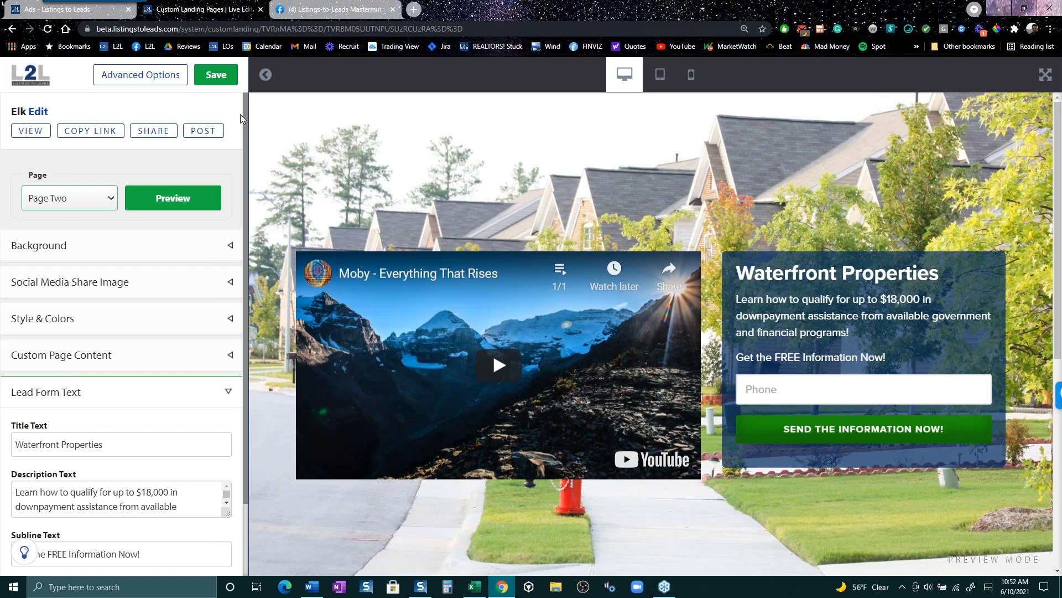
{"action": "left_click", "coordinate": [325, 11]}
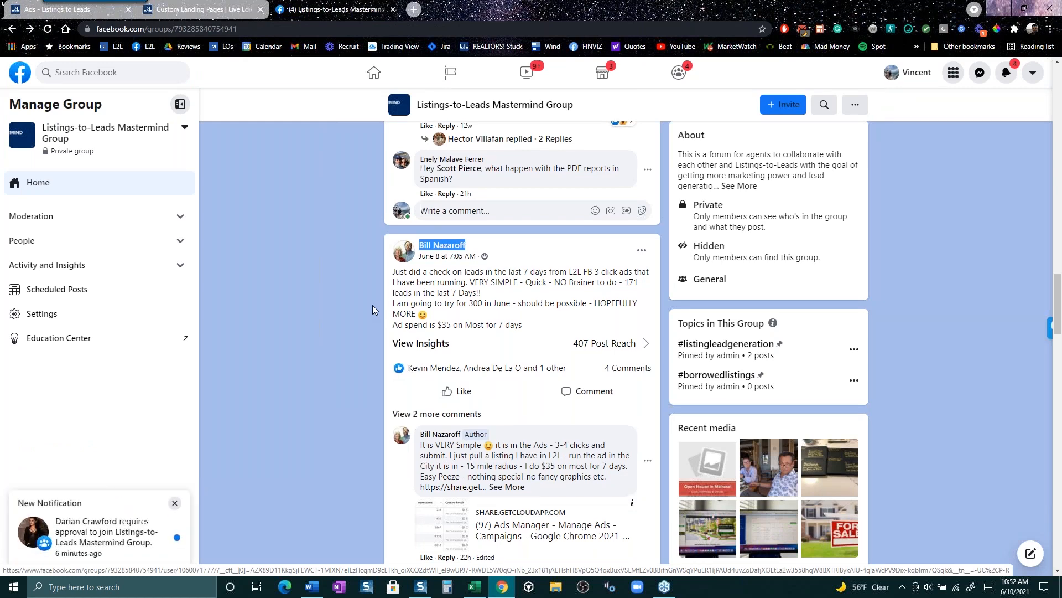
{"action": "scroll", "coordinate": [374, 304], "scroll_direction": "up", "scroll_amount": 15}
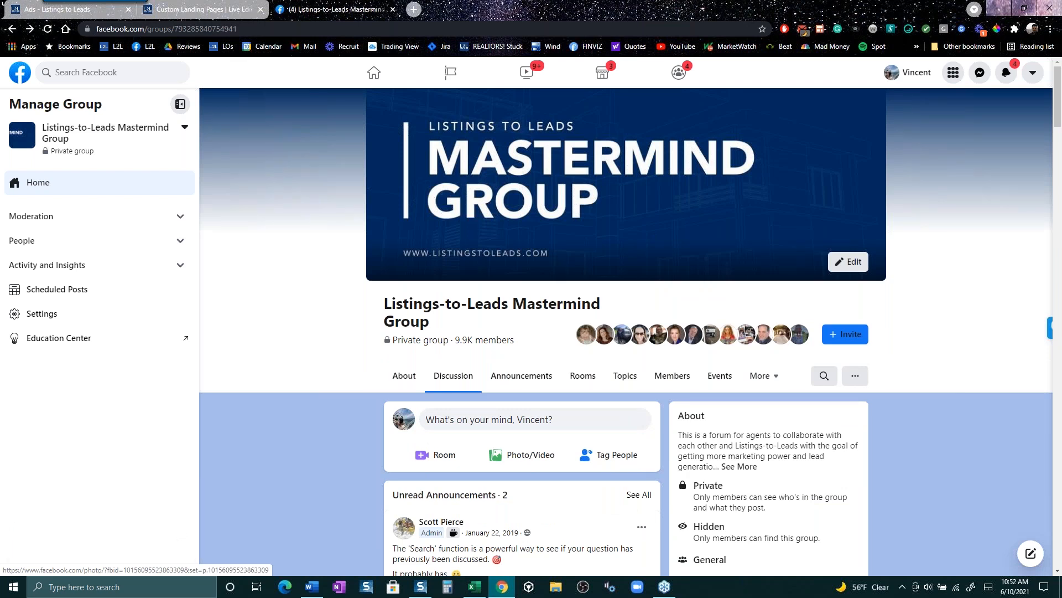
{"action": "left_click", "coordinate": [72, 9]}
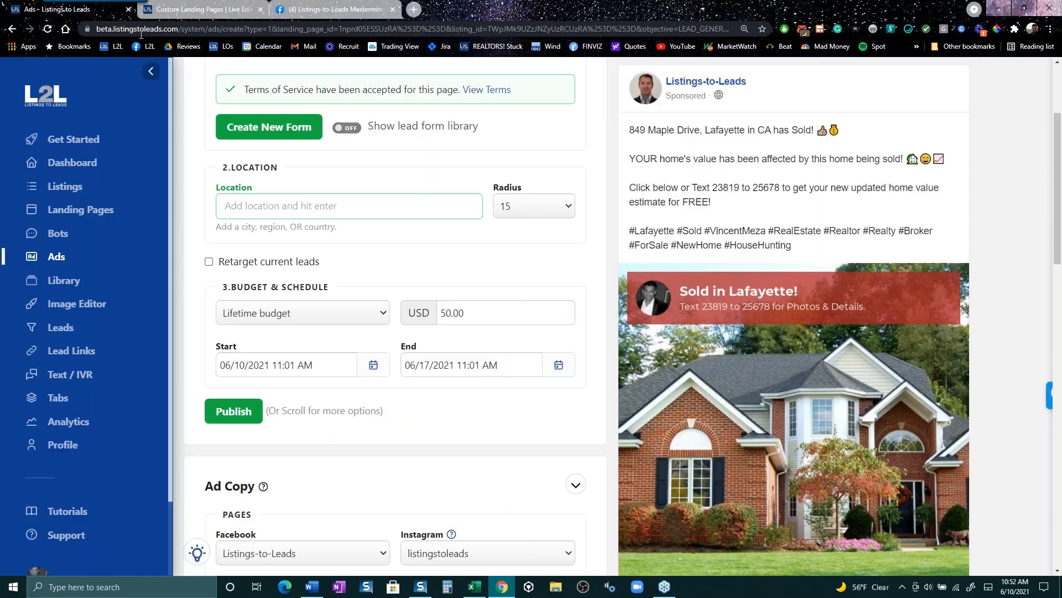
- Go back to the Ads dashboard with its campaign totals
{"action": "left_click", "coordinate": [59, 259]}
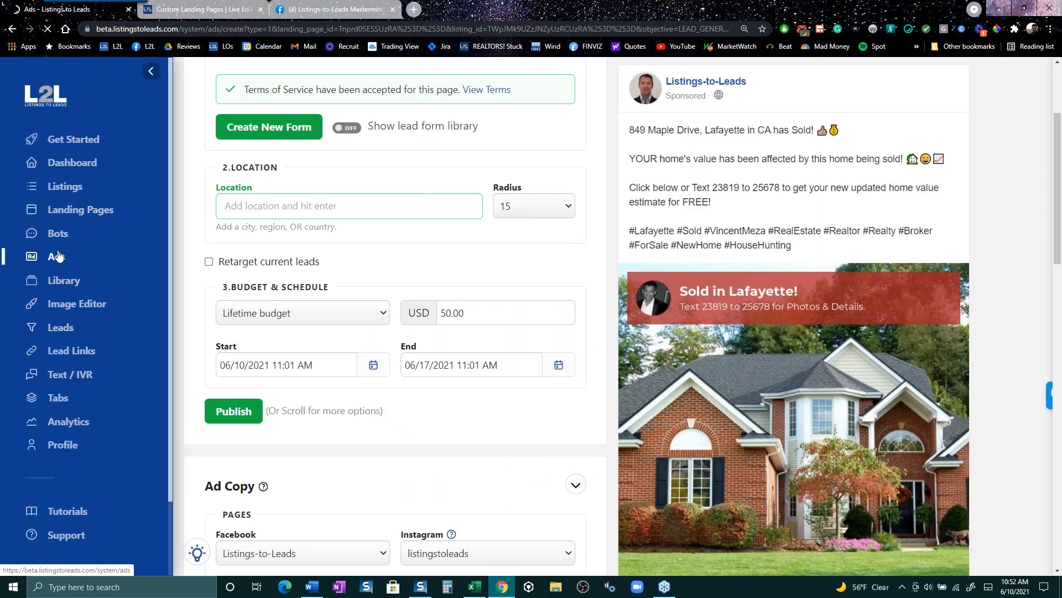
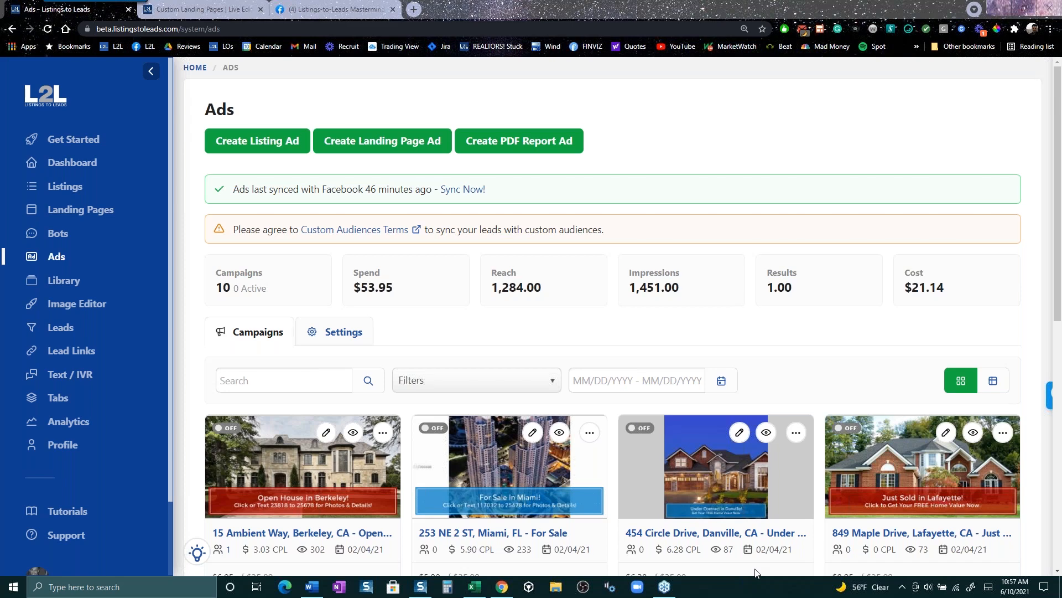
- Open the L2L Customer Support form, then switch to the Listings-to-Leads Mastermind Facebook group
{"action": "left_click", "coordinate": [66, 535]}
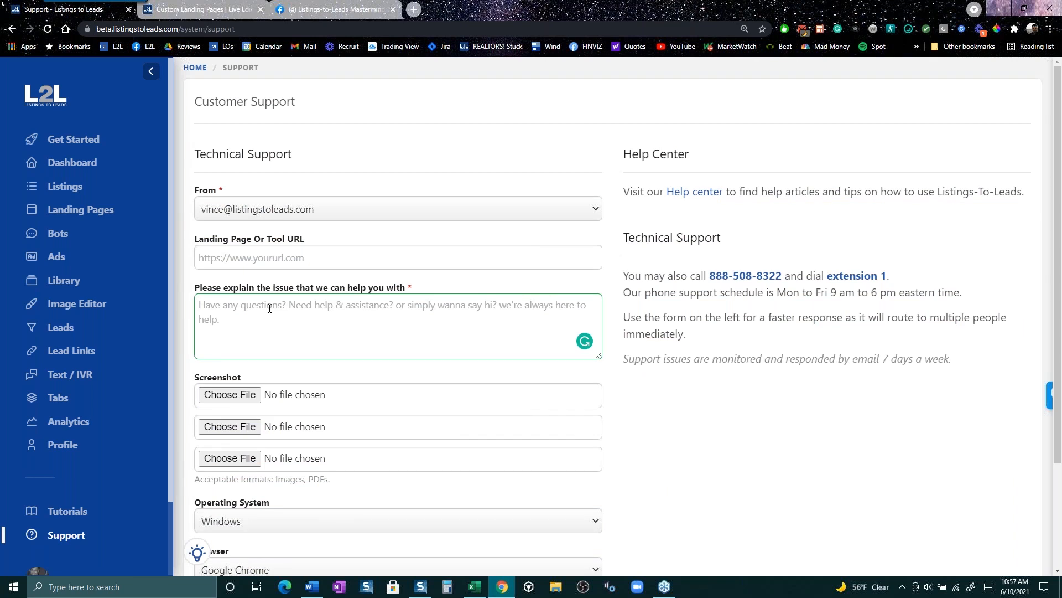
{"action": "left_click", "coordinate": [360, 9]}
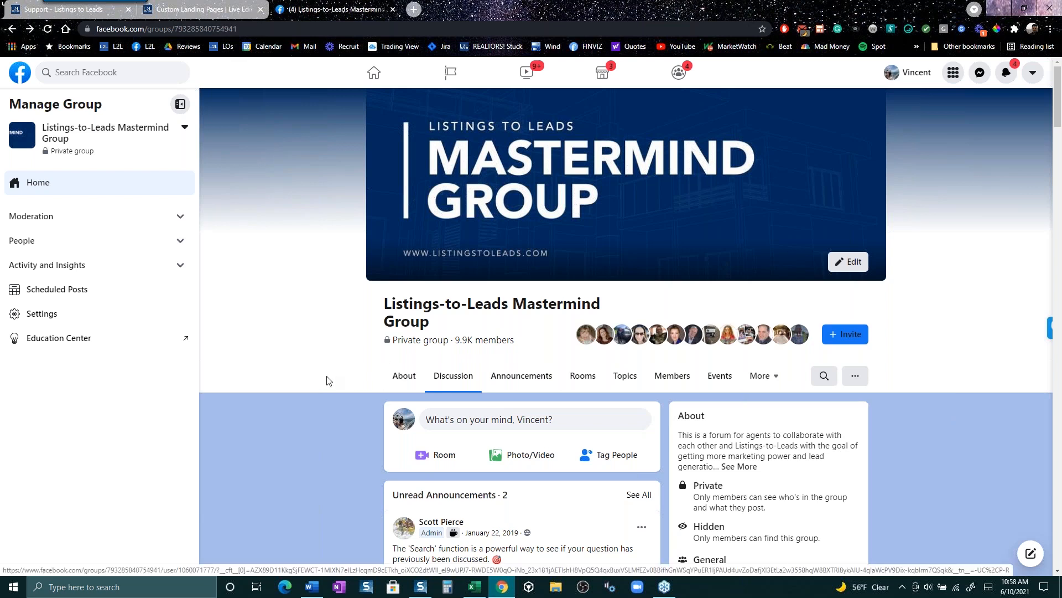
- Scroll through the Mastermind group's announcements and member posts, then return to the L2L Support form
{"action": "scroll", "coordinate": [328, 381], "scroll_direction": "down", "scroll_amount": 1}
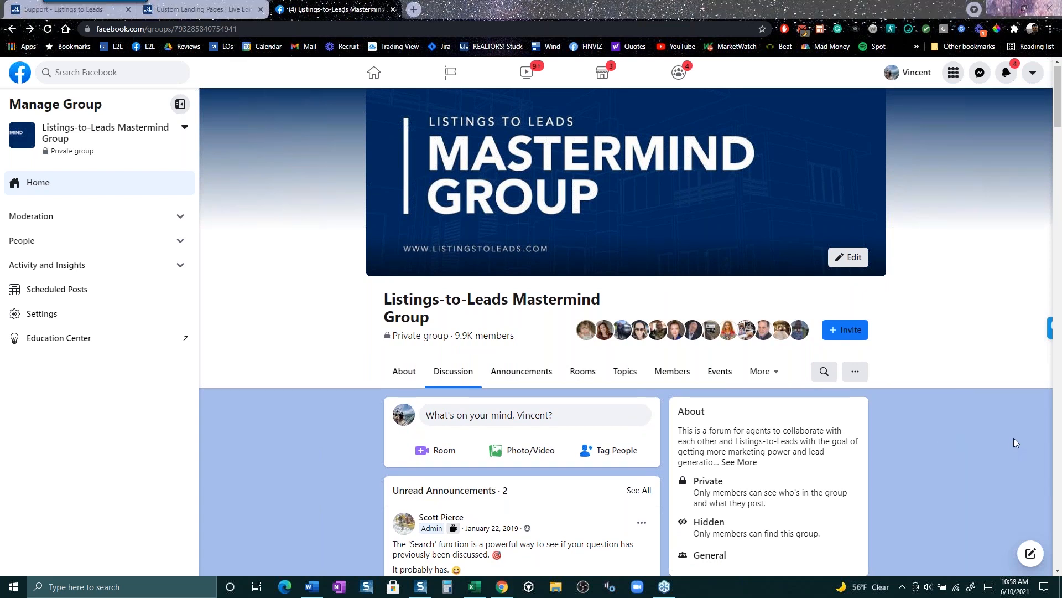
{"action": "scroll", "coordinate": [547, 486], "scroll_direction": "down", "scroll_amount": 4}
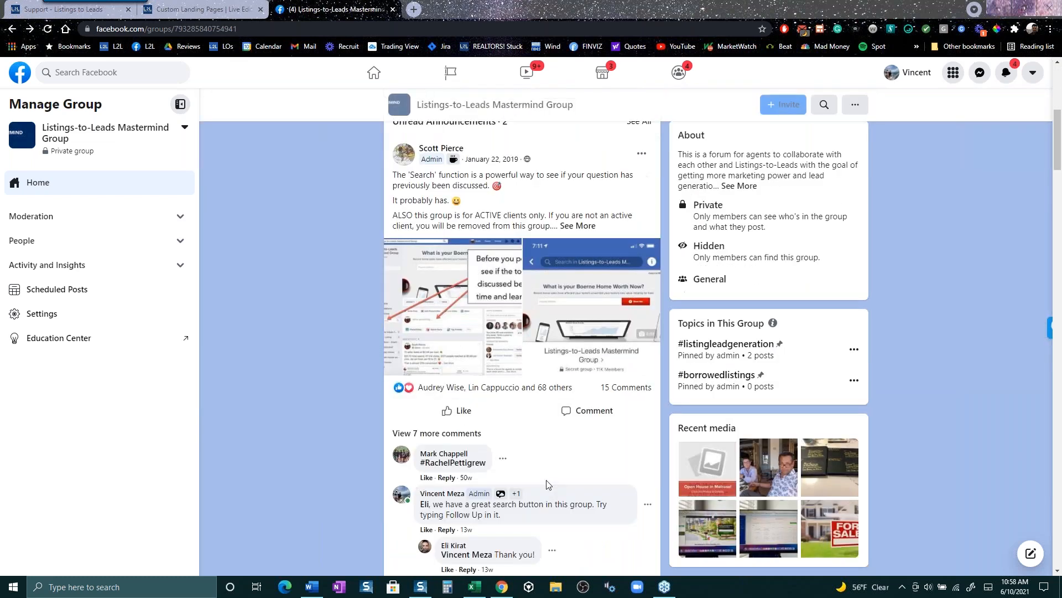
{"action": "scroll", "coordinate": [545, 476], "scroll_direction": "up", "scroll_amount": 1}
{"action": "scroll", "coordinate": [544, 472], "scroll_direction": "down", "scroll_amount": 12}
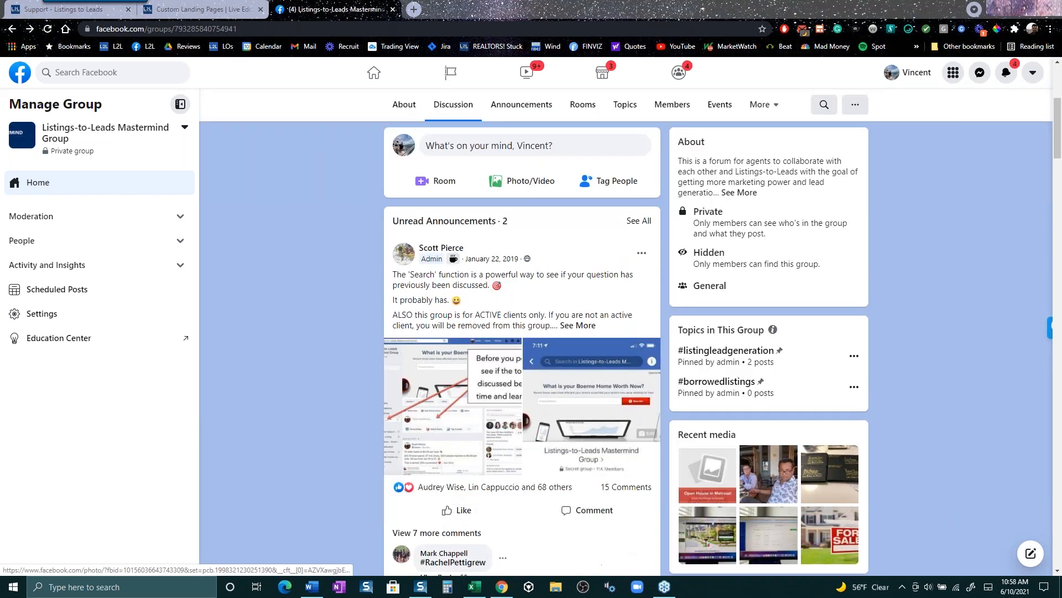
{"action": "scroll", "coordinate": [545, 466], "scroll_direction": "down", "scroll_amount": 15}
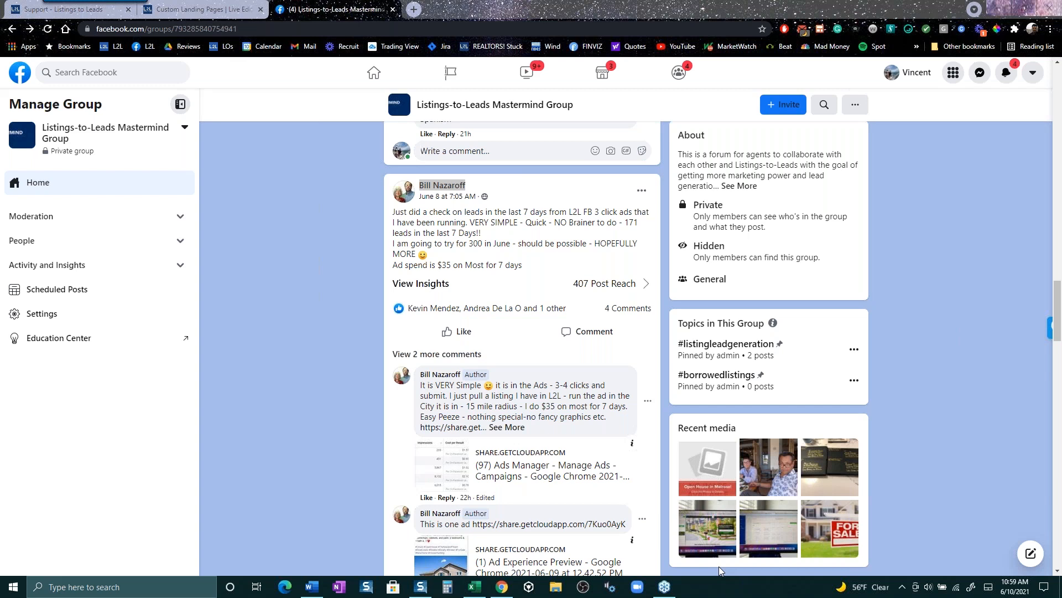
{"action": "left_click", "coordinate": [53, 10]}
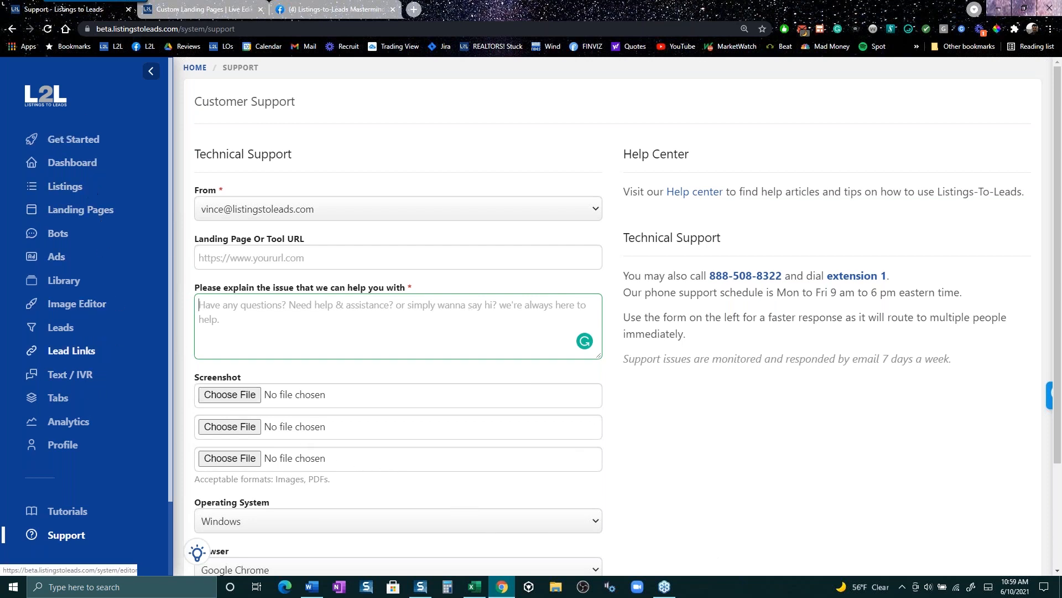
- Filter Landing Pages by type Custom Free Report - Sellers and open the Danville page from page 2
{"action": "left_click", "coordinate": [68, 212]}
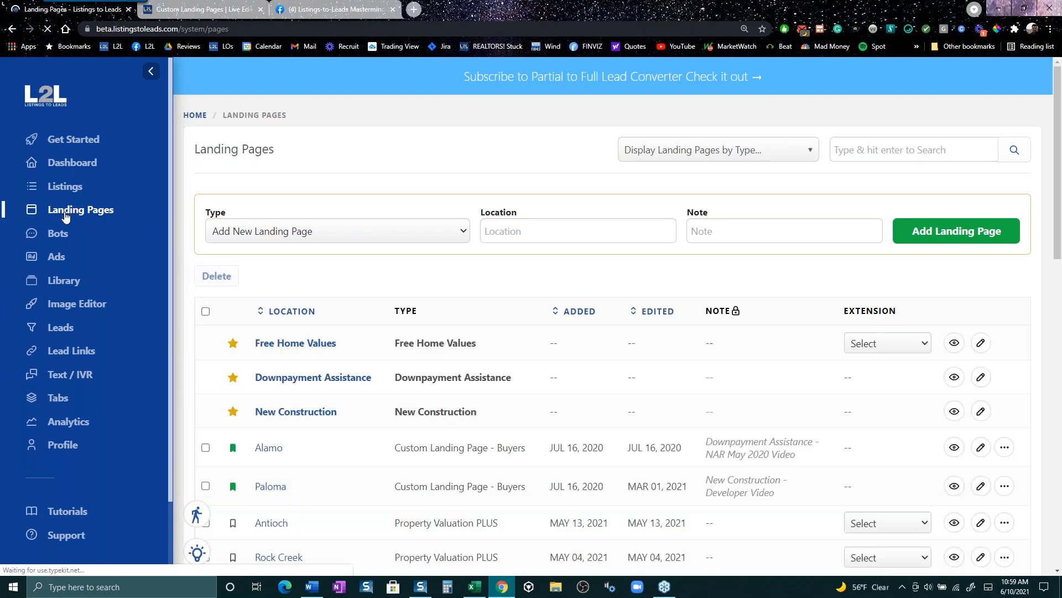
{"action": "left_click", "coordinate": [362, 236]}
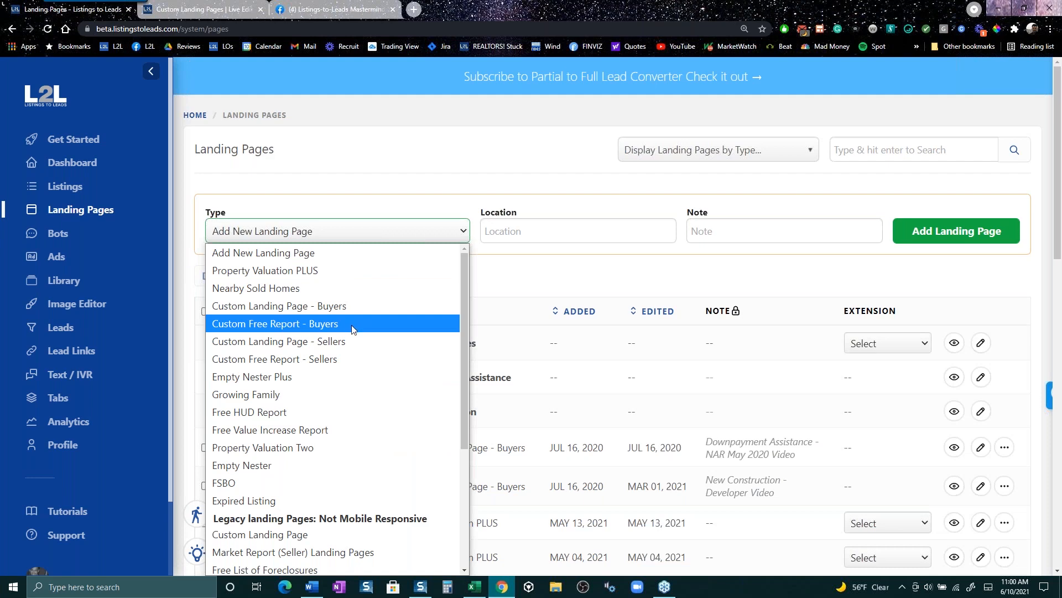
{"action": "left_click", "coordinate": [371, 359]}
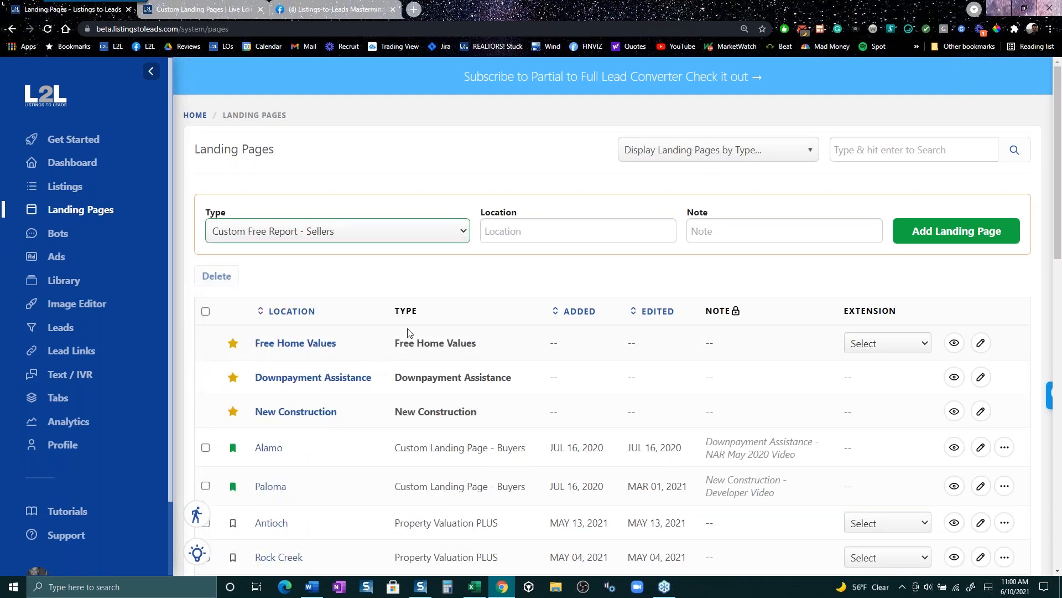
{"action": "left_click", "coordinate": [518, 239]}
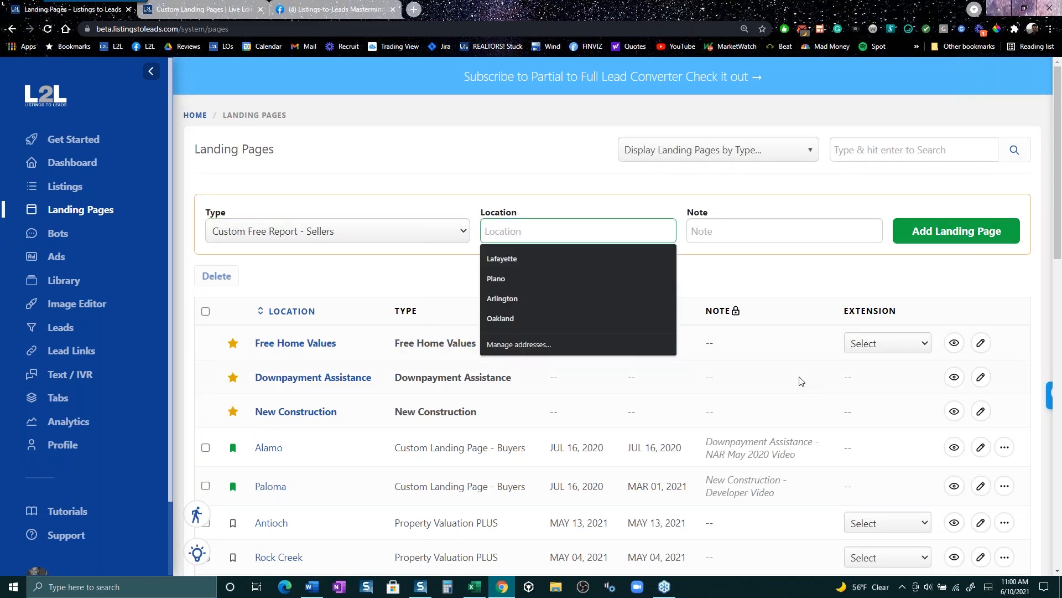
{"action": "scroll", "coordinate": [797, 374], "scroll_direction": "down", "scroll_amount": 8}
{"action": "scroll", "coordinate": [791, 370], "scroll_direction": "down", "scroll_amount": 7}
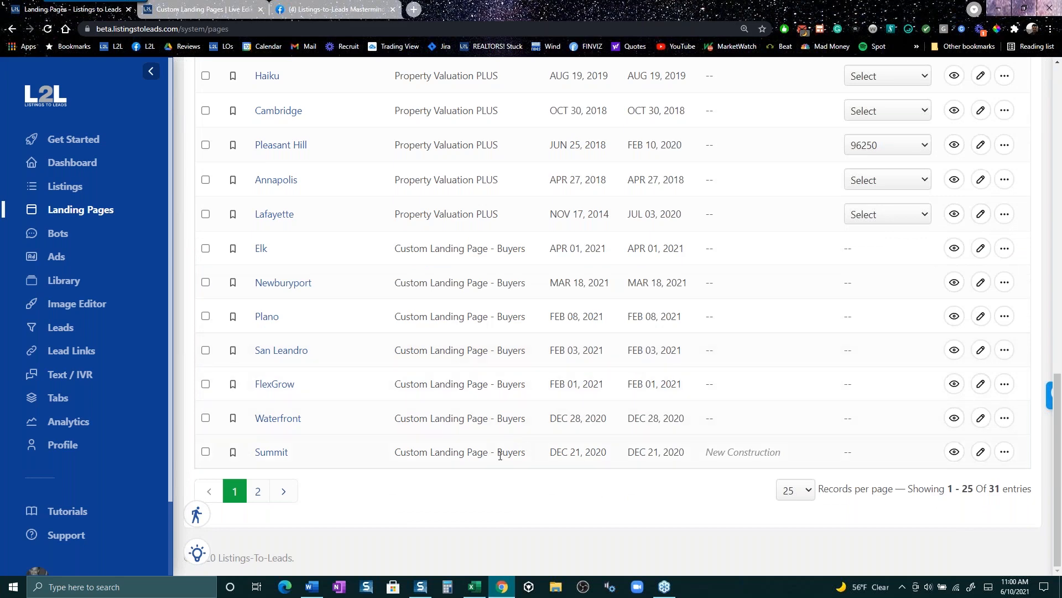
{"action": "left_click", "coordinate": [258, 492]}
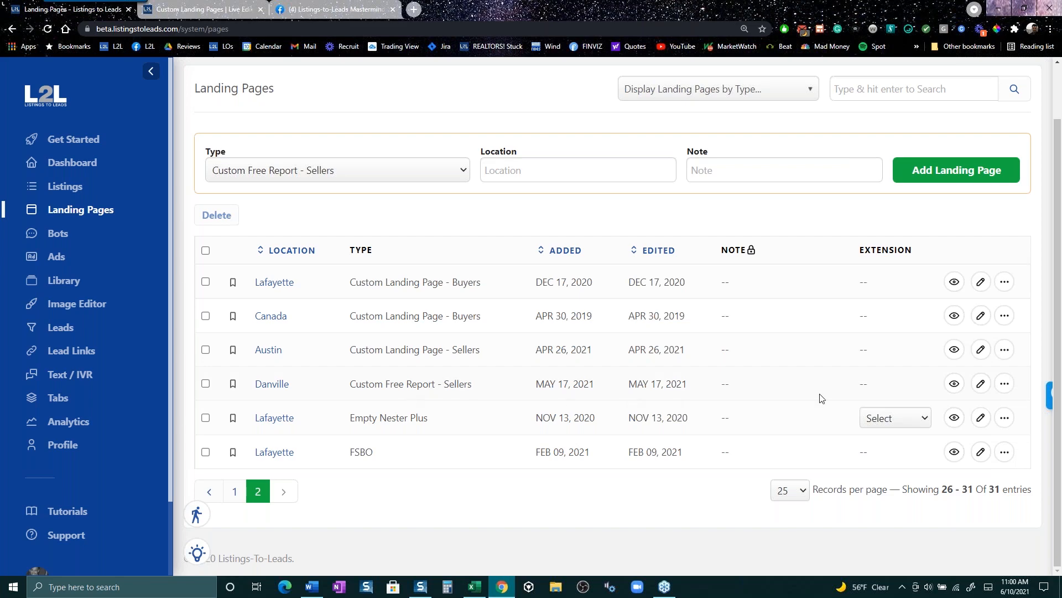
{"action": "left_click", "coordinate": [981, 384]}
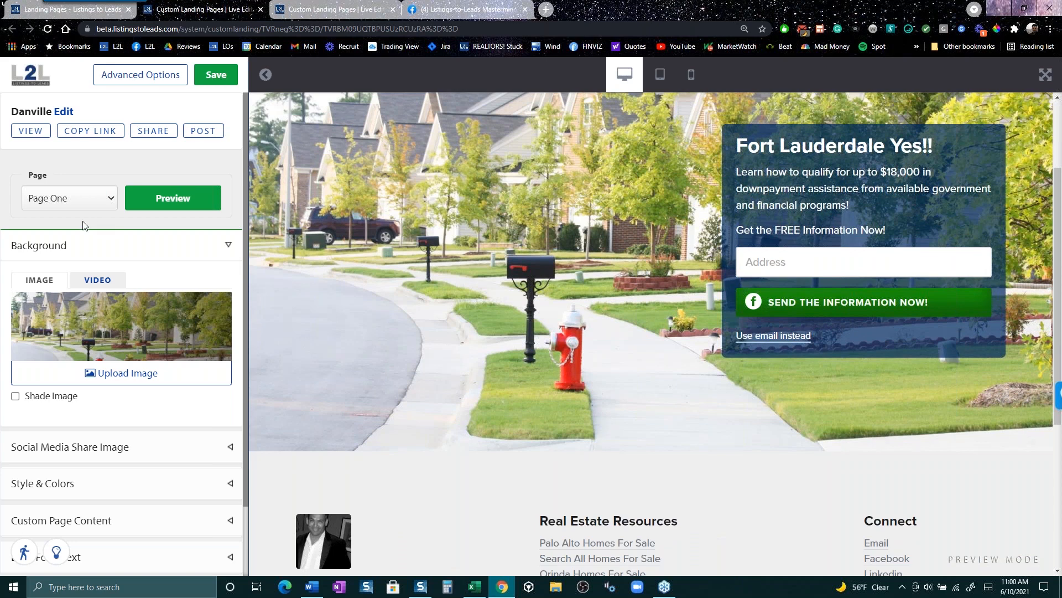
- Preview Page Two of the Danville landing page
{"action": "scroll", "coordinate": [66, 481], "scroll_direction": "down", "scroll_amount": 2}
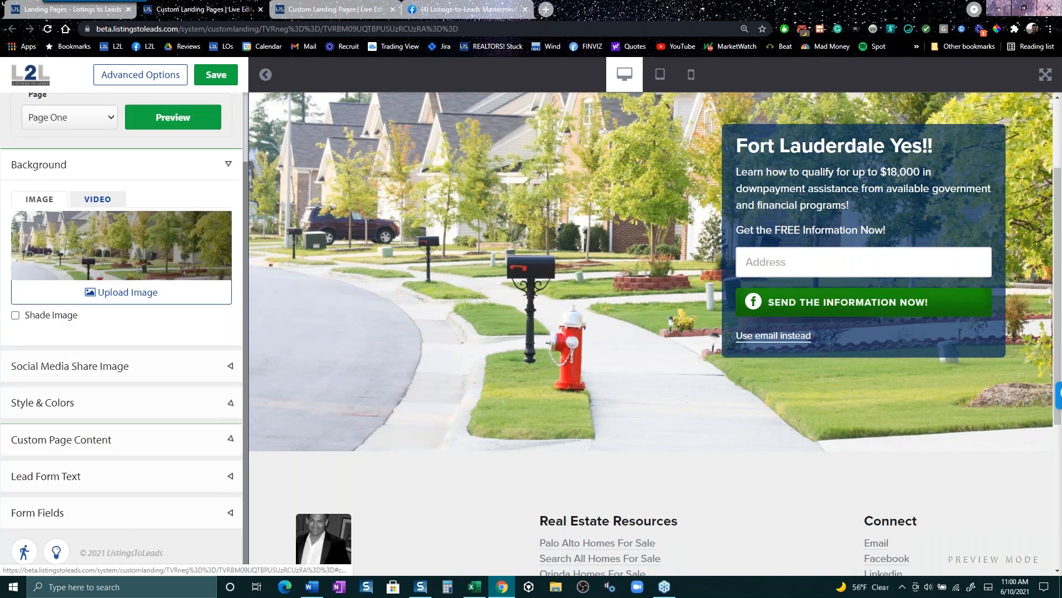
{"action": "left_click", "coordinate": [81, 124]}
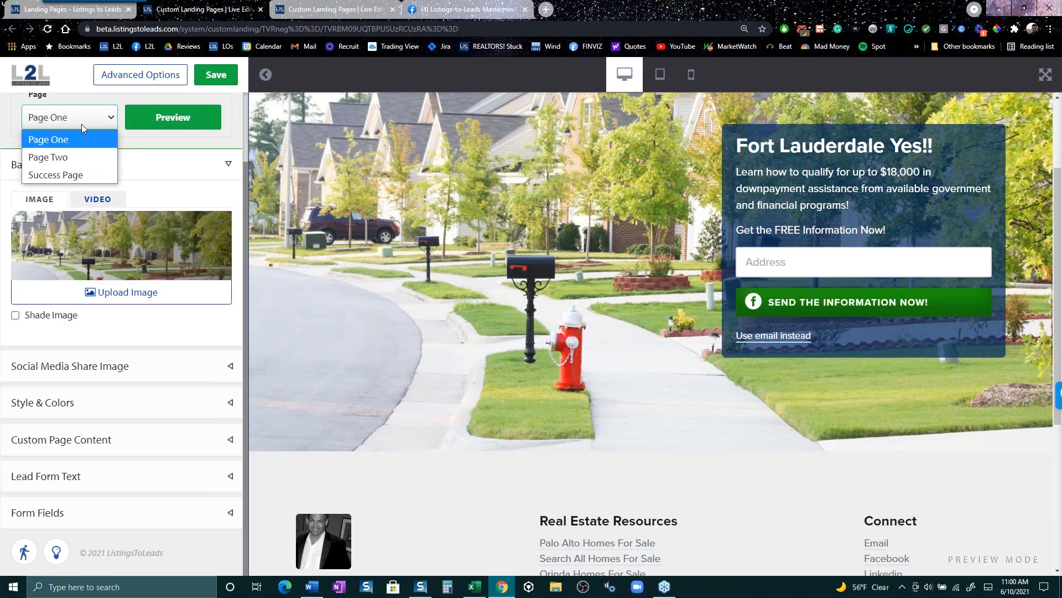
{"action": "left_click", "coordinate": [80, 159]}
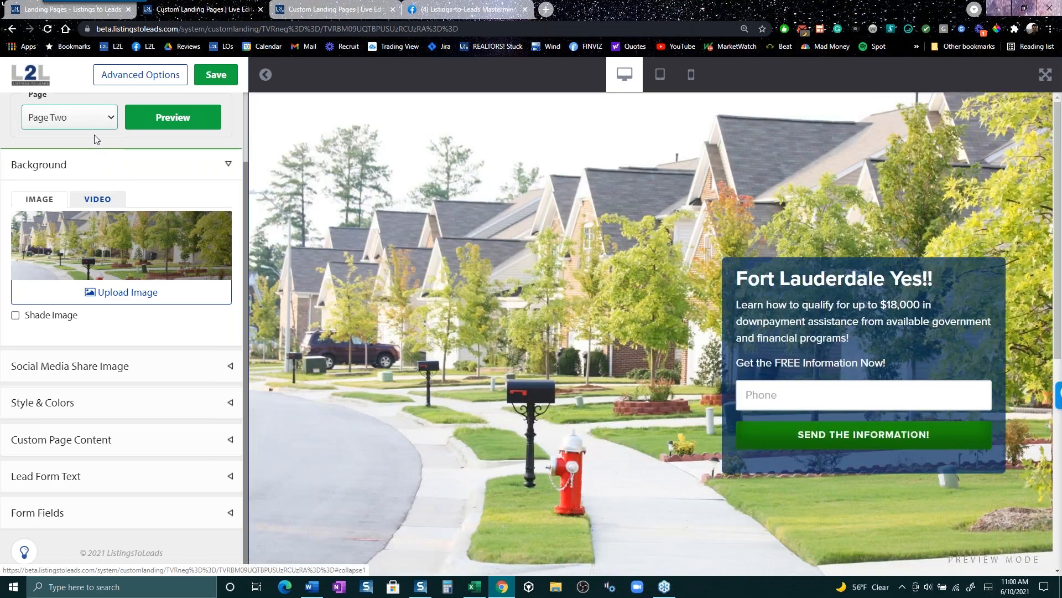
- Preview the Success Page with its agent contact card, home-search links and free home value offer
{"action": "left_click", "coordinate": [94, 121]}
{"action": "left_click", "coordinate": [94, 170]}
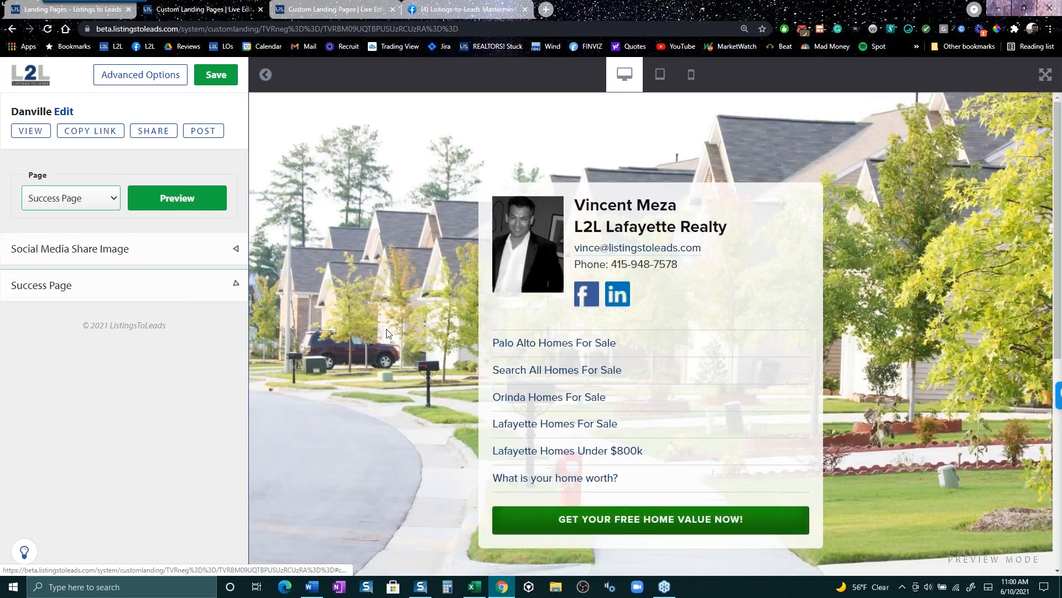
{"action": "scroll", "coordinate": [388, 357], "scroll_direction": "down", "scroll_amount": 7}
{"action": "scroll", "coordinate": [490, 419], "scroll_direction": "up", "scroll_amount": 8}
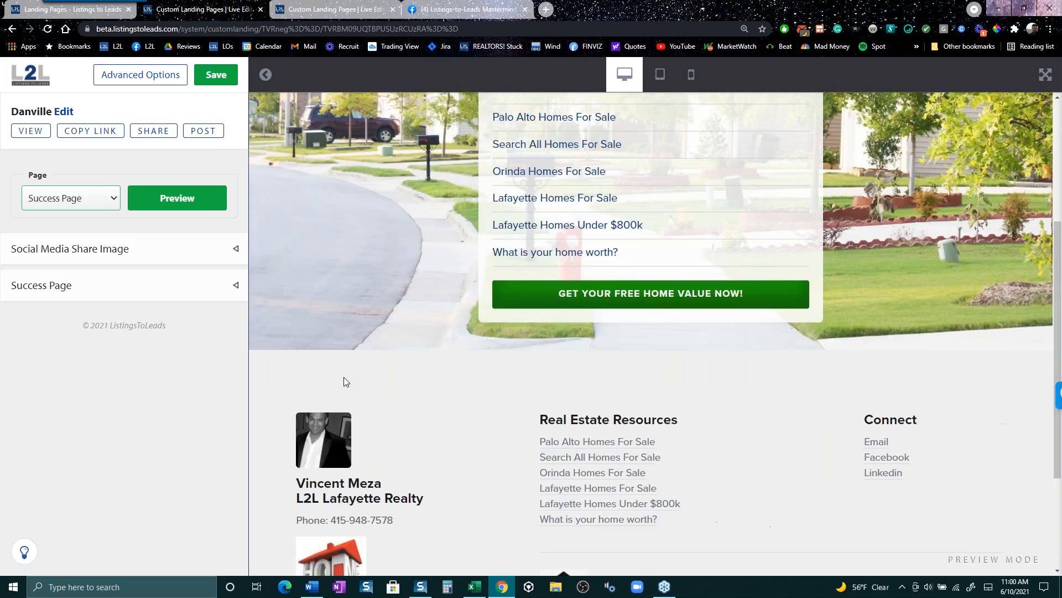